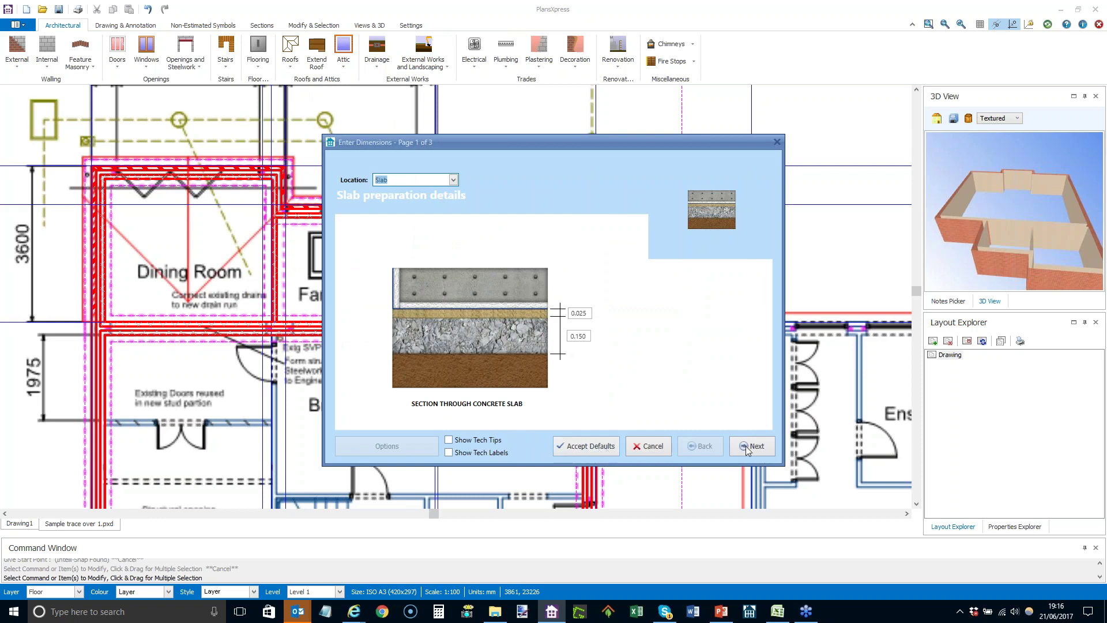
# Step: Keep the slab preparation details, enter the concrete slab's thickness and continue to its plant requirements
pyautogui.click(757, 450)
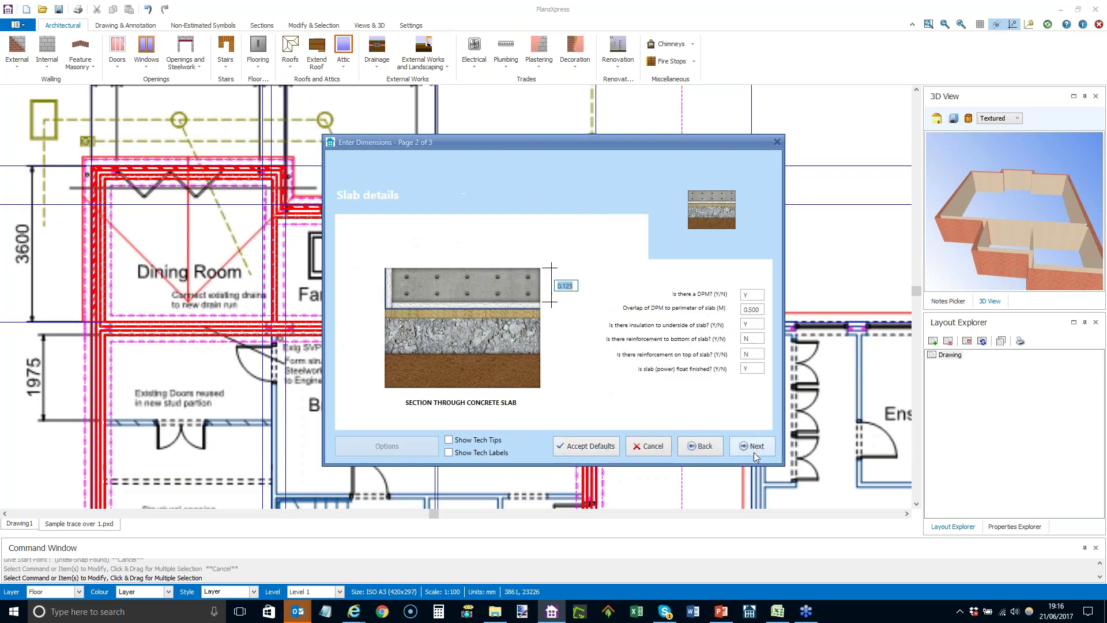
pyautogui.write('0.')
pyautogui.click(753, 447)
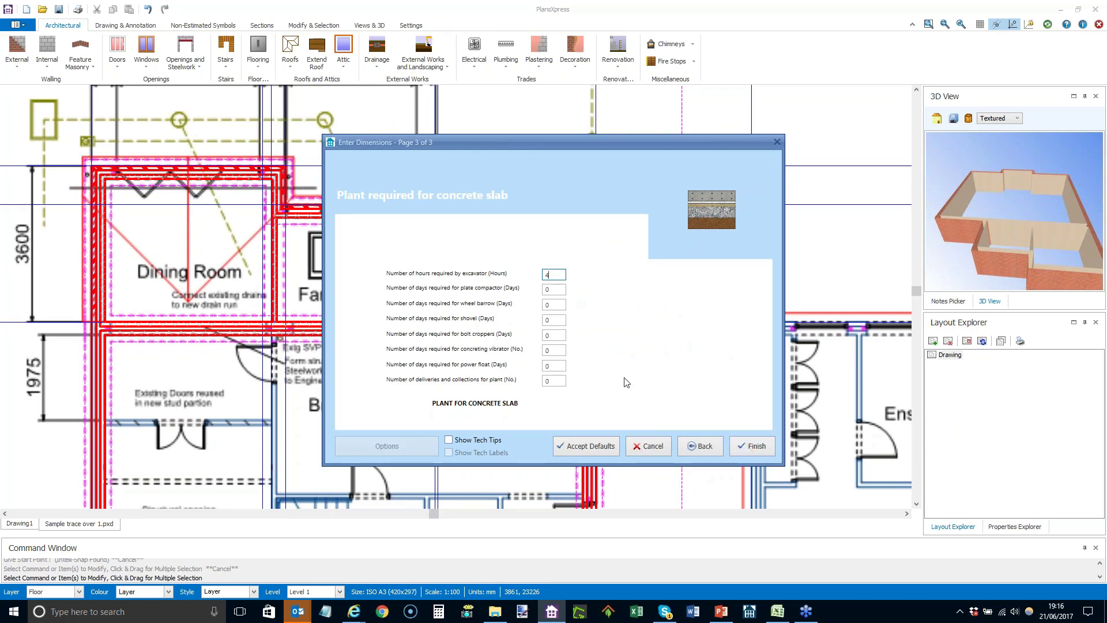
# Step: Set the slab plant to 4 excavator hours, 1 each for compactor, wheelbarrow, shovel, bolt croppers and vibrator, and 4 deliveries and collections
pyautogui.press('Tab')
pyautogui.write('1')
pyautogui.press('Tab')
pyautogui.write('1')
pyautogui.press('Tab')
pyautogui.write('1')
pyautogui.press('Tab')
pyautogui.write('1')
pyautogui.press('Tab')
pyautogui.write('1')
pyautogui.press('Tab')
pyautogui.press('Tab')
pyautogui.write('4')
pyautogui.click(597, 447)
# Step: Start the slab outline at the Dining Room's upper-left inner corner and trace across and down to the Family Room's upper-left corner
pyautogui.scroll(3, 90, 170)
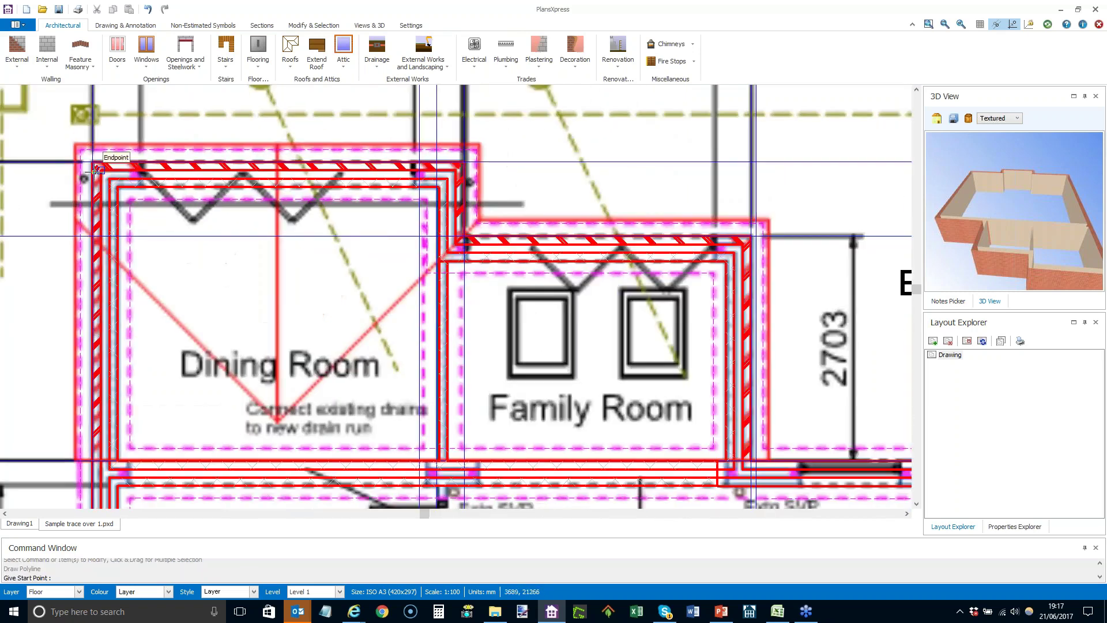
pyautogui.click(127, 193)
pyautogui.scroll(-2, 187, 240)
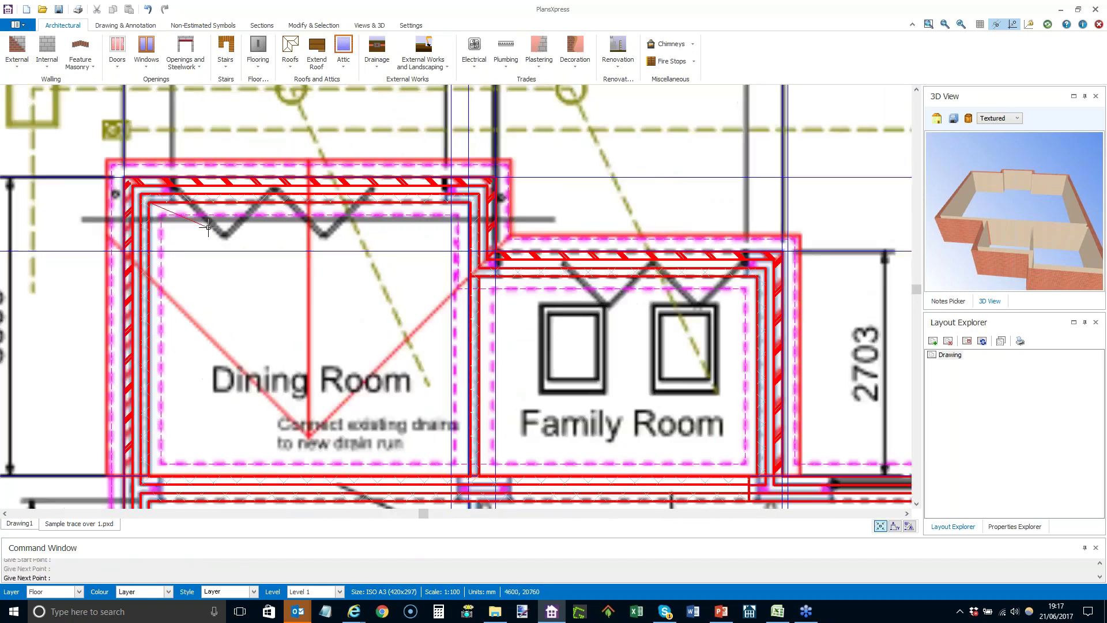
pyautogui.scroll(1, 202, 323)
pyautogui.scroll(2, 502, 220)
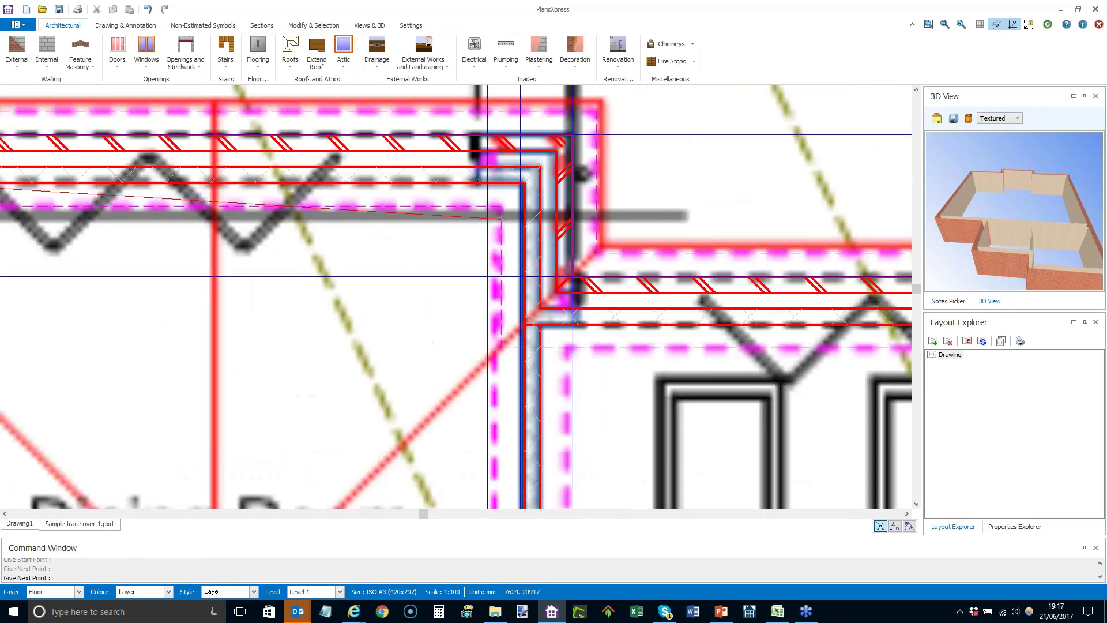
pyautogui.click(524, 184)
pyautogui.click(522, 323)
# Step: Continue the slab outline along the Family Room's upper inner wall face and down to its lower-right corner
pyautogui.scroll(-2, 461, 310)
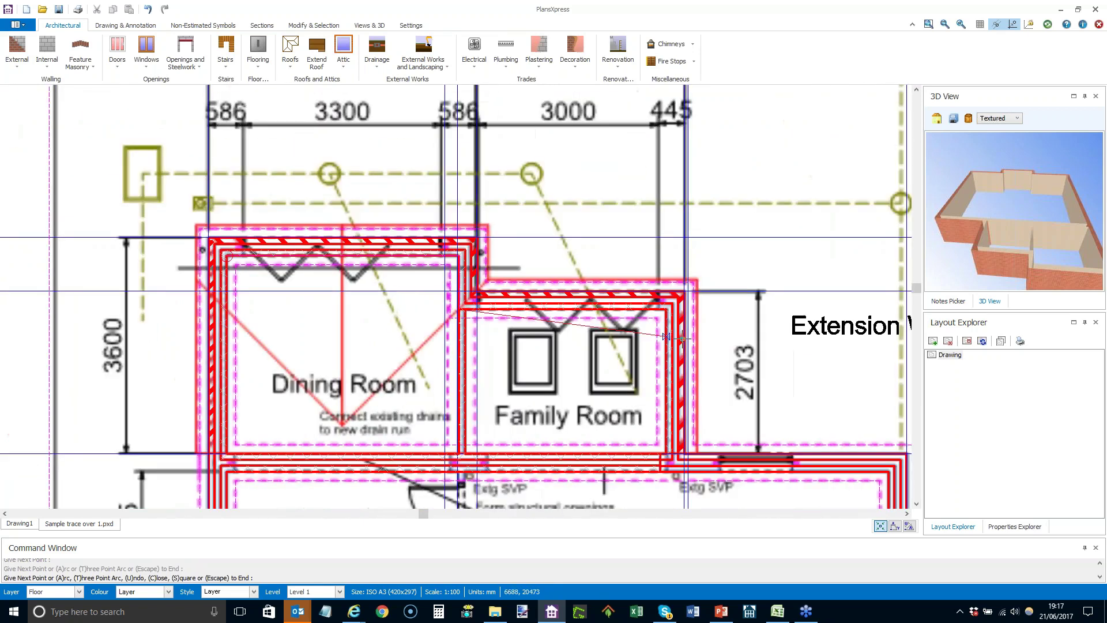
pyautogui.scroll(2, 667, 317)
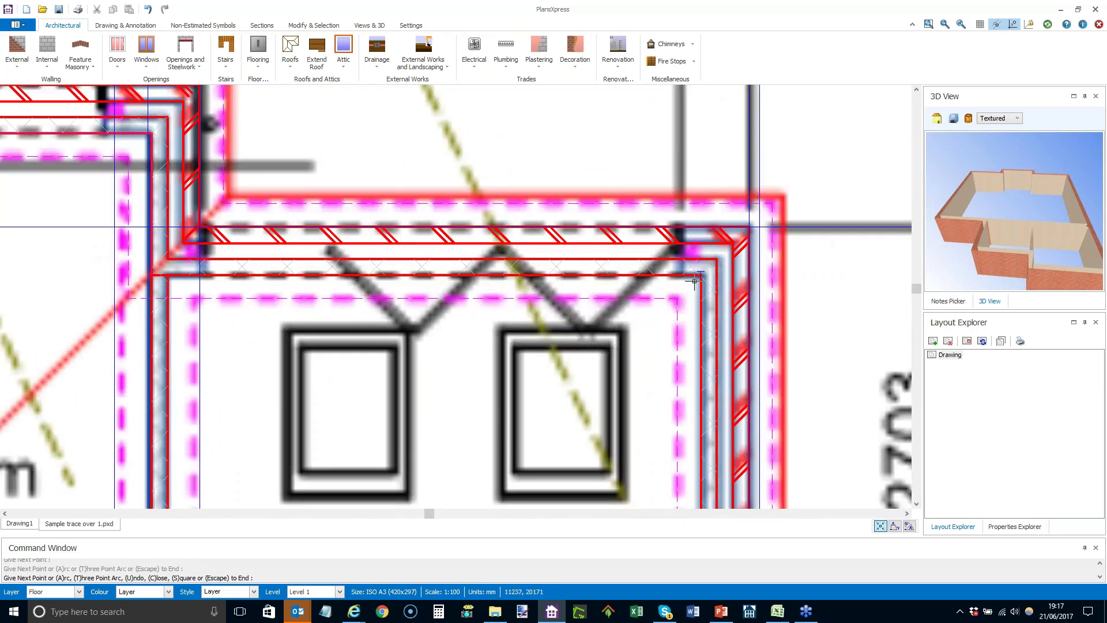
pyautogui.click(698, 278)
pyautogui.scroll(-2, 695, 281)
pyautogui.scroll(-2, 640, 295)
pyautogui.scroll(3, 675, 398)
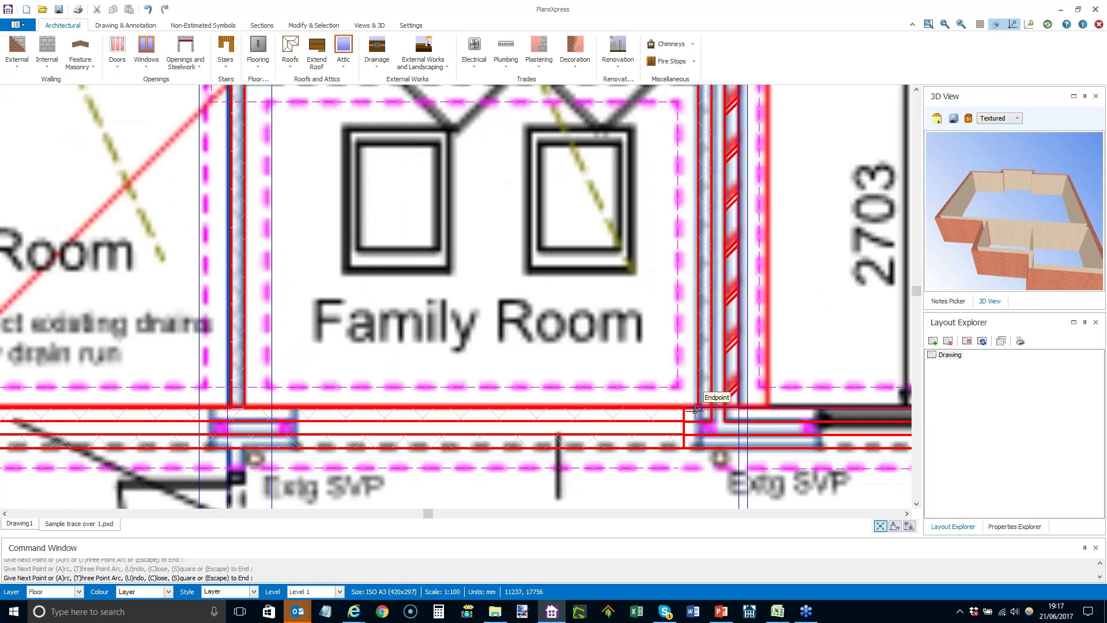
pyautogui.click(684, 408)
# Step: Close the slab outline through the Dining Room's lower-left inner corner and back to its upper-left starting corner
pyautogui.scroll(-2, 684, 407)
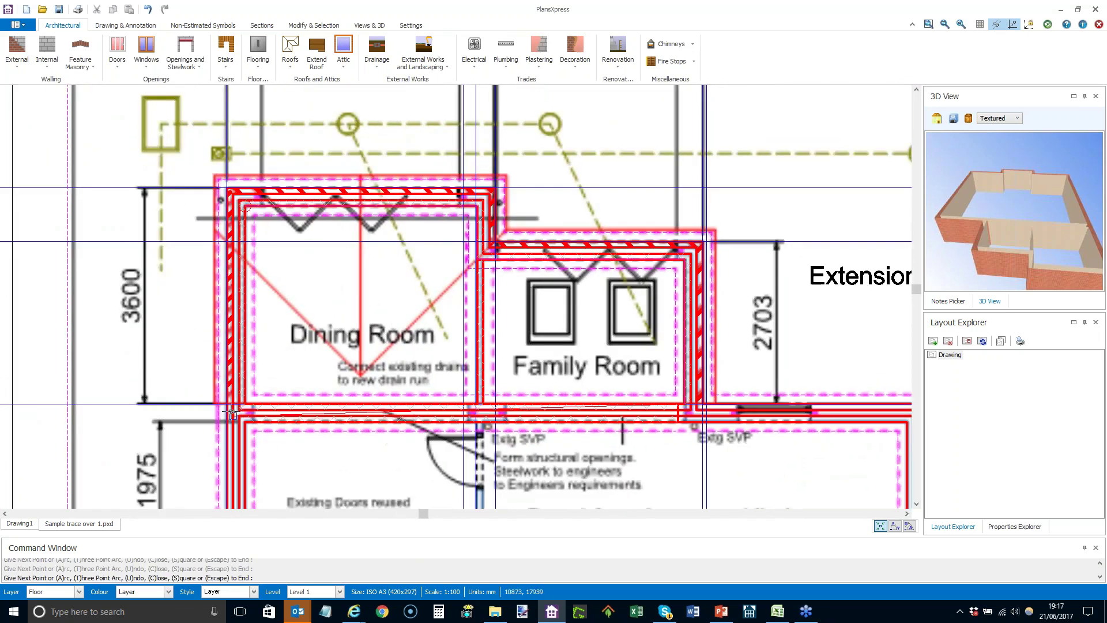
pyautogui.scroll(2, 248, 403)
pyautogui.click(255, 398)
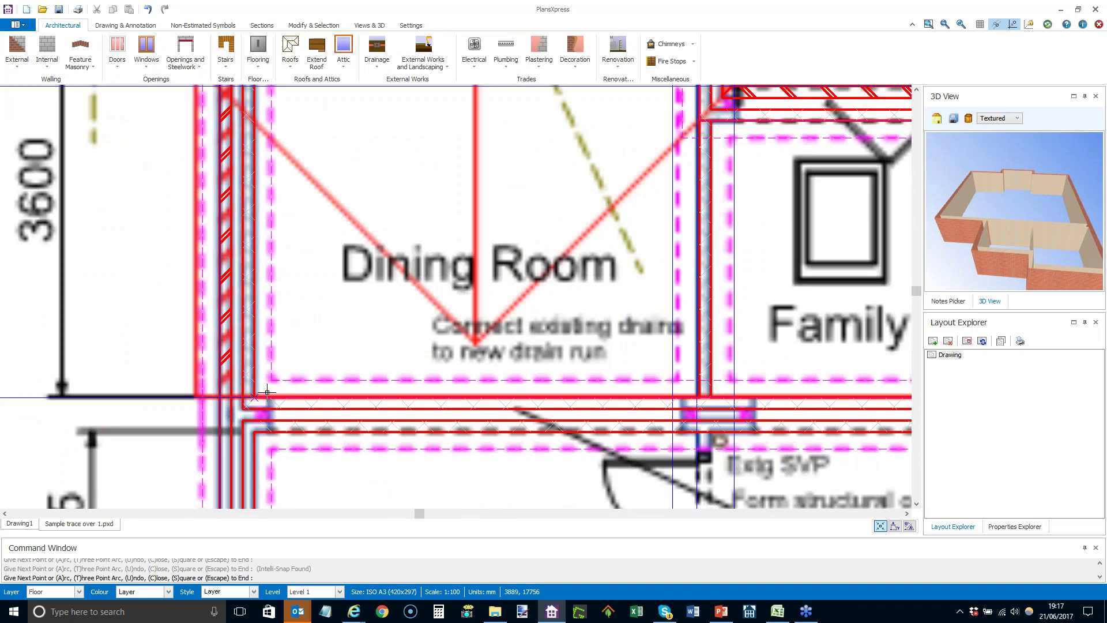
pyautogui.scroll(-2, 255, 398)
pyautogui.scroll(2, 271, 230)
pyautogui.scroll(2, 271, 230)
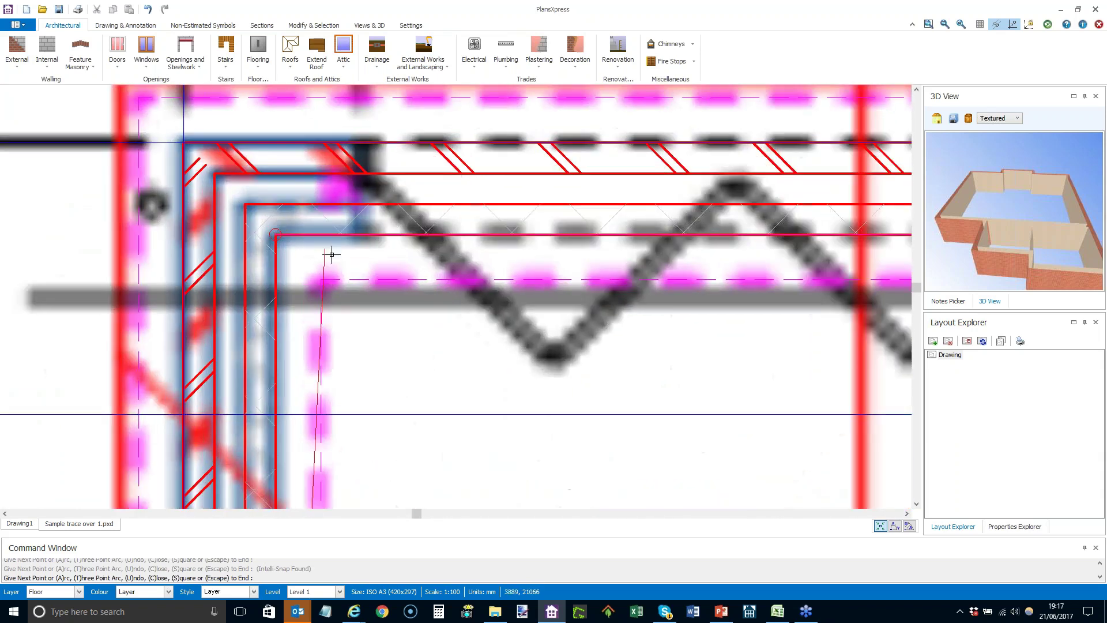
pyautogui.click(296, 250)
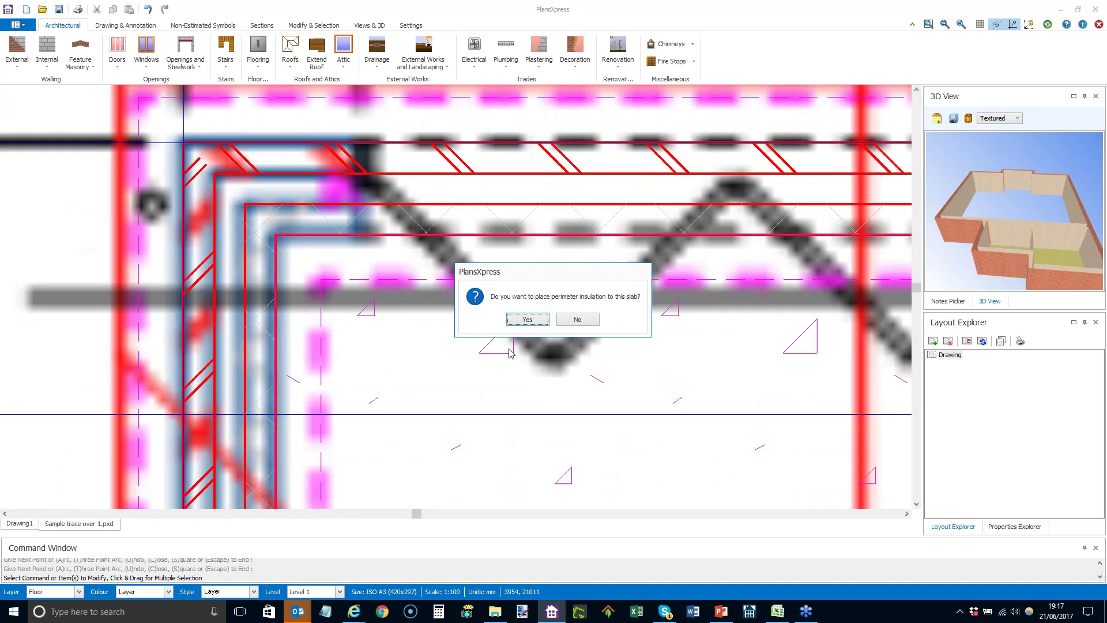
# Step: Agree to perimeter insulation for the ground slab and set its depth to 0.2 m
pyautogui.click(526, 320)
pyautogui.press('Tab')
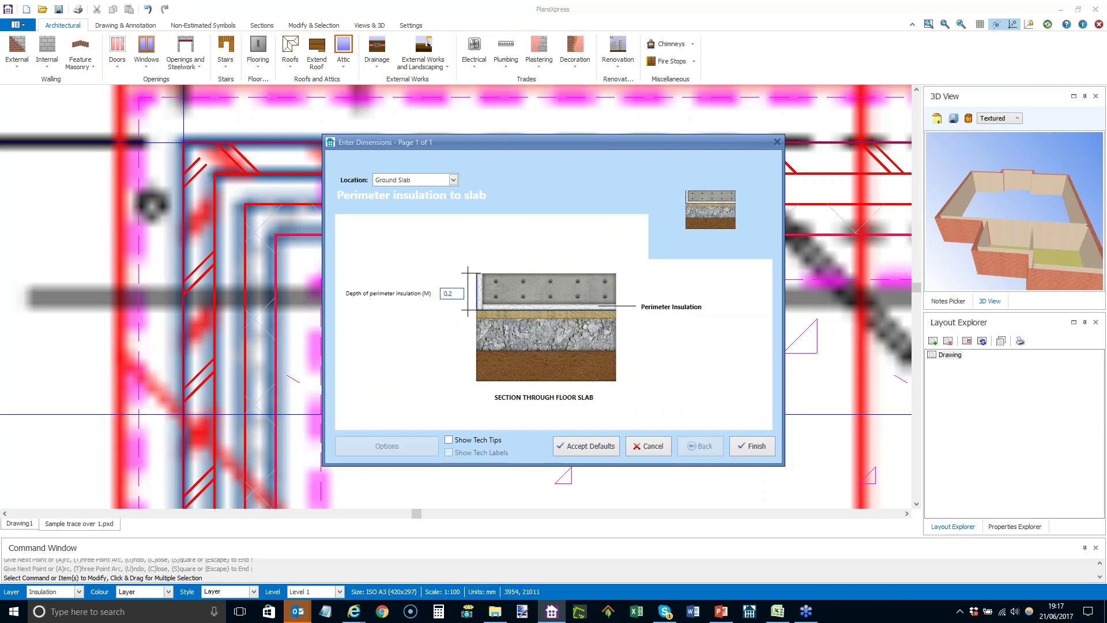
pyautogui.click(558, 444)
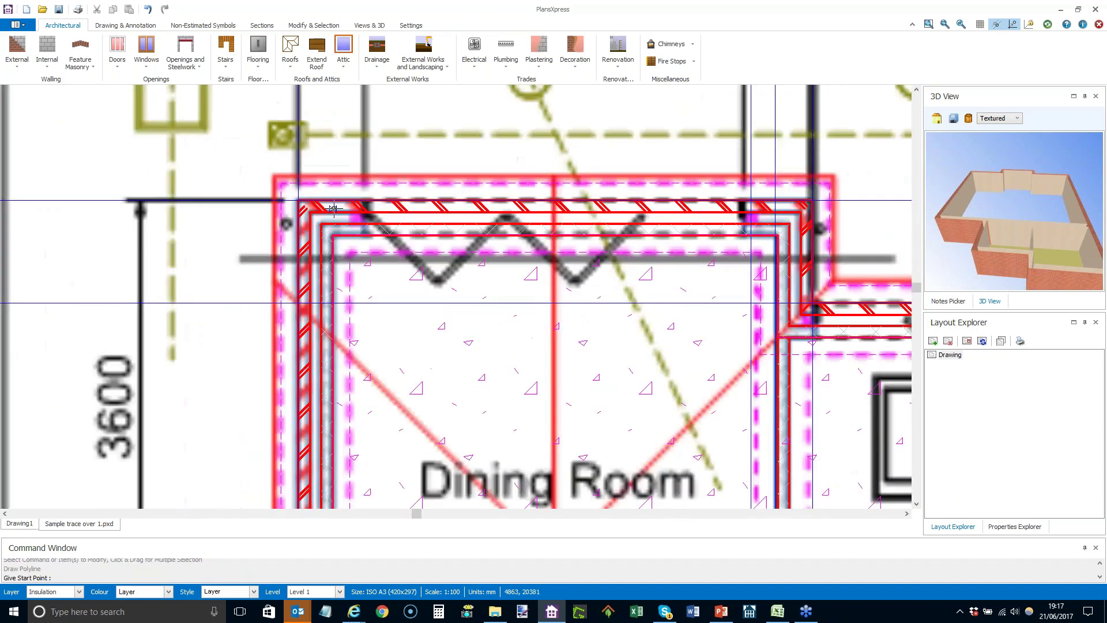
# Step: Trace the perimeter insulation from the Dining Room's lower-left inner corner up, across and down to the Family Room's upper-left corner
pyautogui.scroll(3, 369, 467)
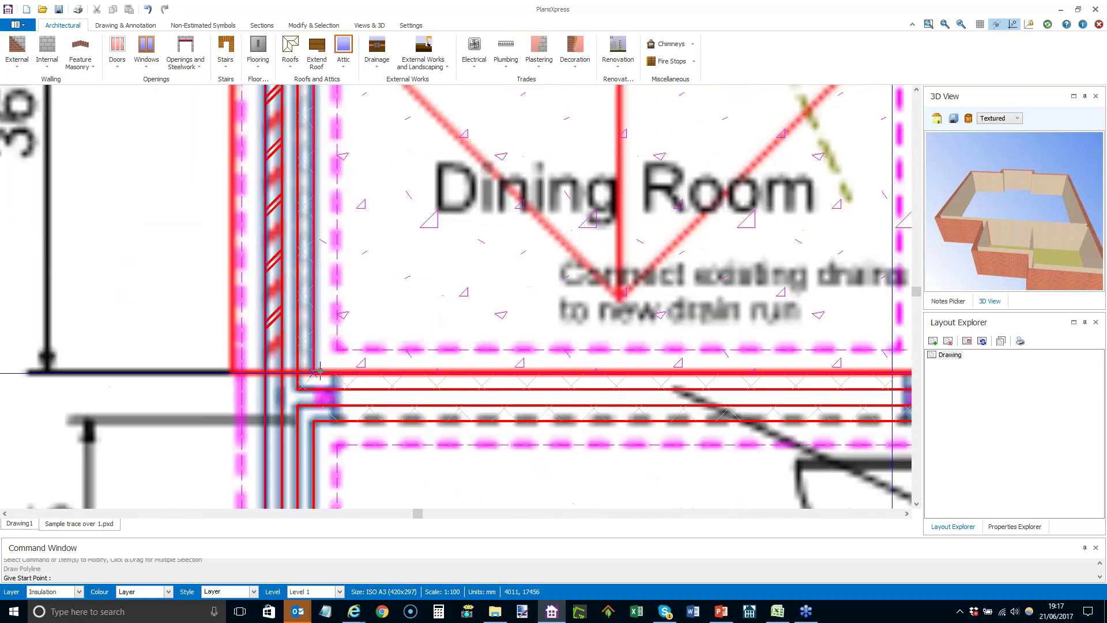
pyautogui.click(319, 372)
pyautogui.scroll(-4, 346, 323)
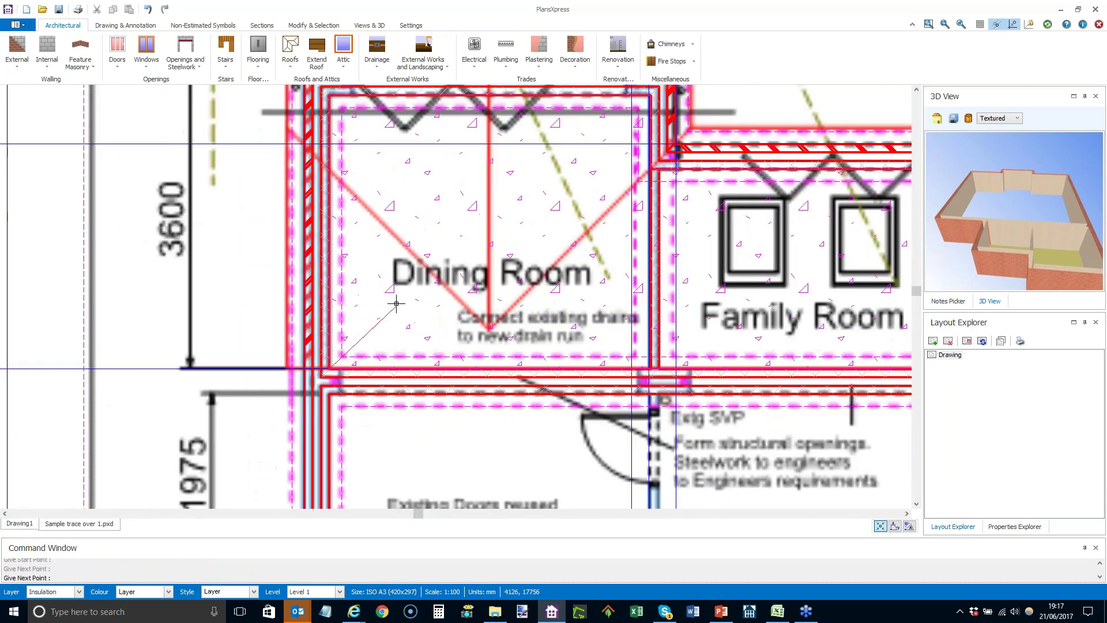
pyautogui.scroll(2, 357, 138)
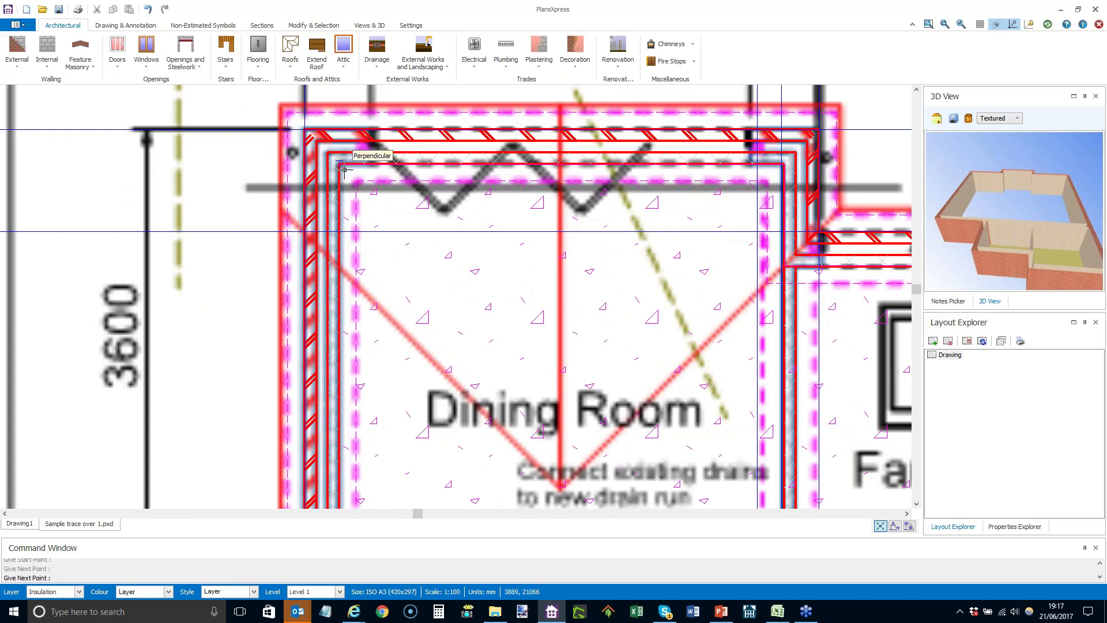
pyautogui.click(345, 172)
pyautogui.scroll(-1, 344, 172)
pyautogui.scroll(2, 631, 194)
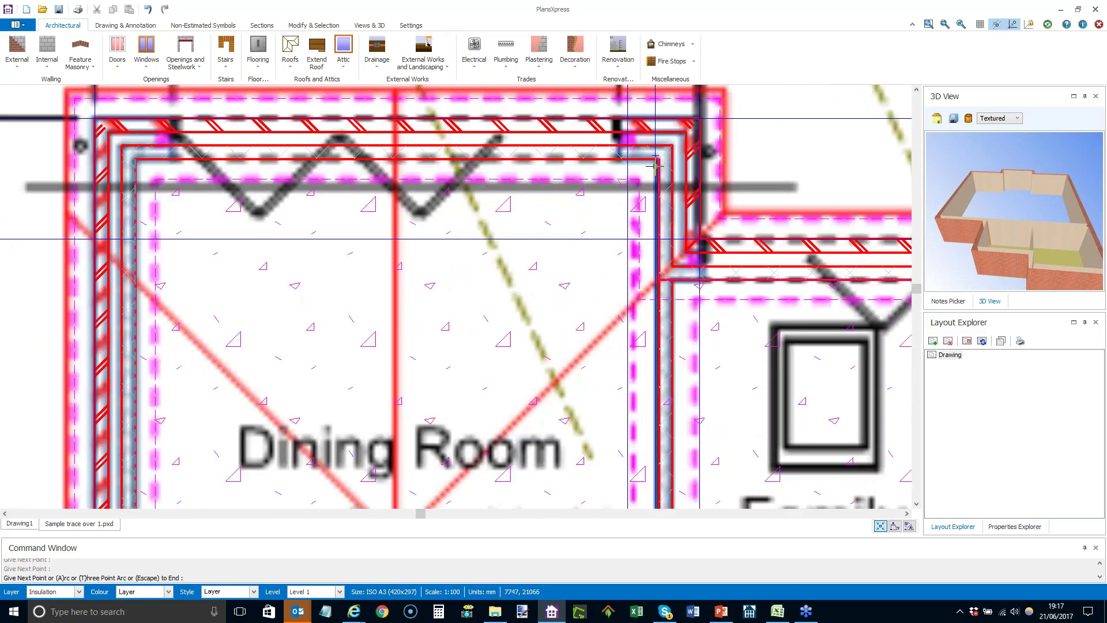
pyautogui.scroll(2, 656, 167)
pyautogui.click(662, 149)
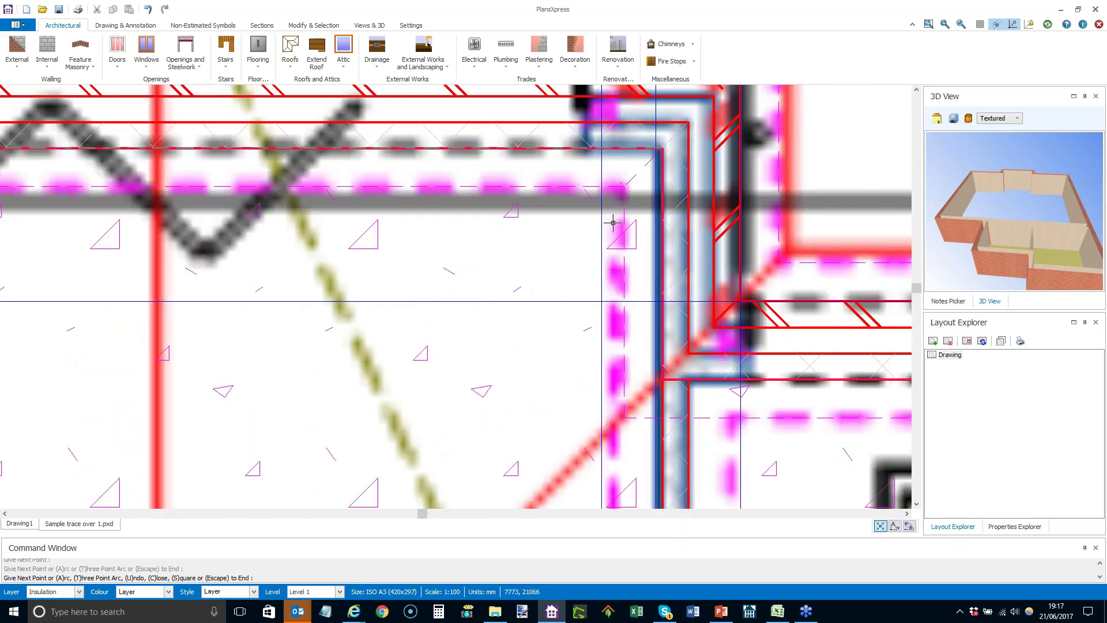
pyautogui.click(661, 380)
# Step: Continue the perimeter insulation along the Family Room's upper and right inner wall faces and end it at the lower-right corner
pyautogui.scroll(-3, 536, 346)
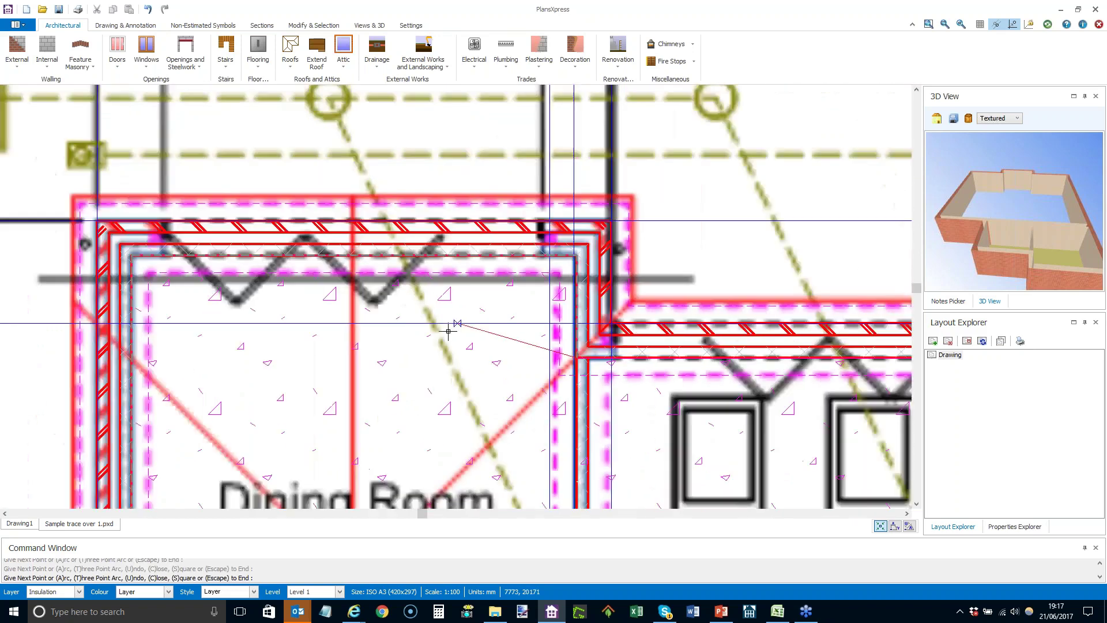
pyautogui.scroll(-2, 430, 333)
pyautogui.scroll(5, 703, 327)
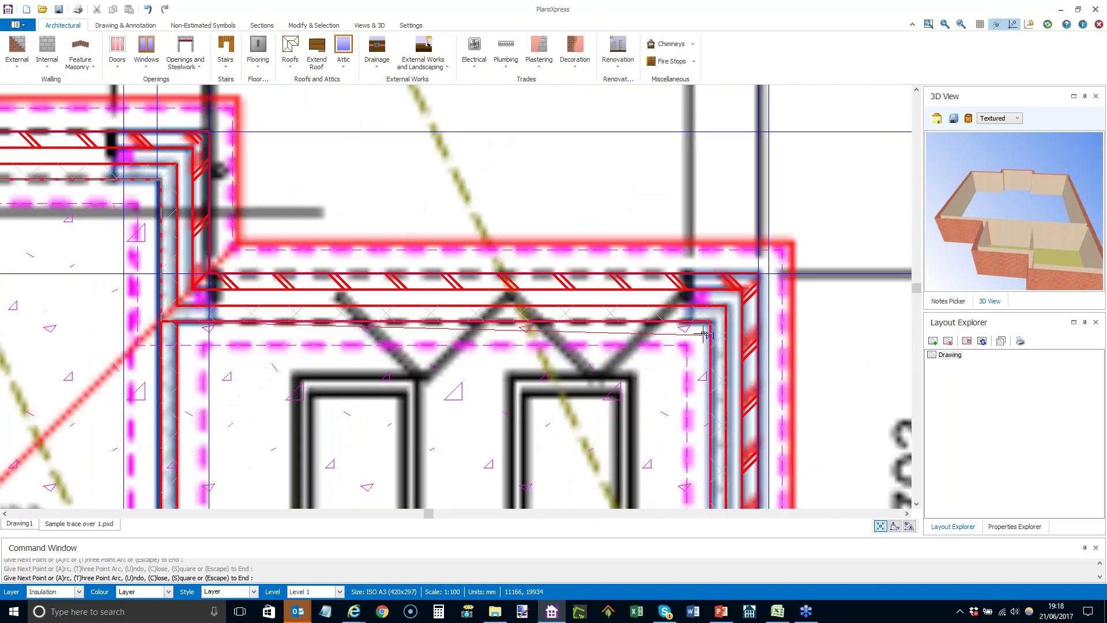
pyautogui.click(704, 326)
pyautogui.scroll(-3, 704, 327)
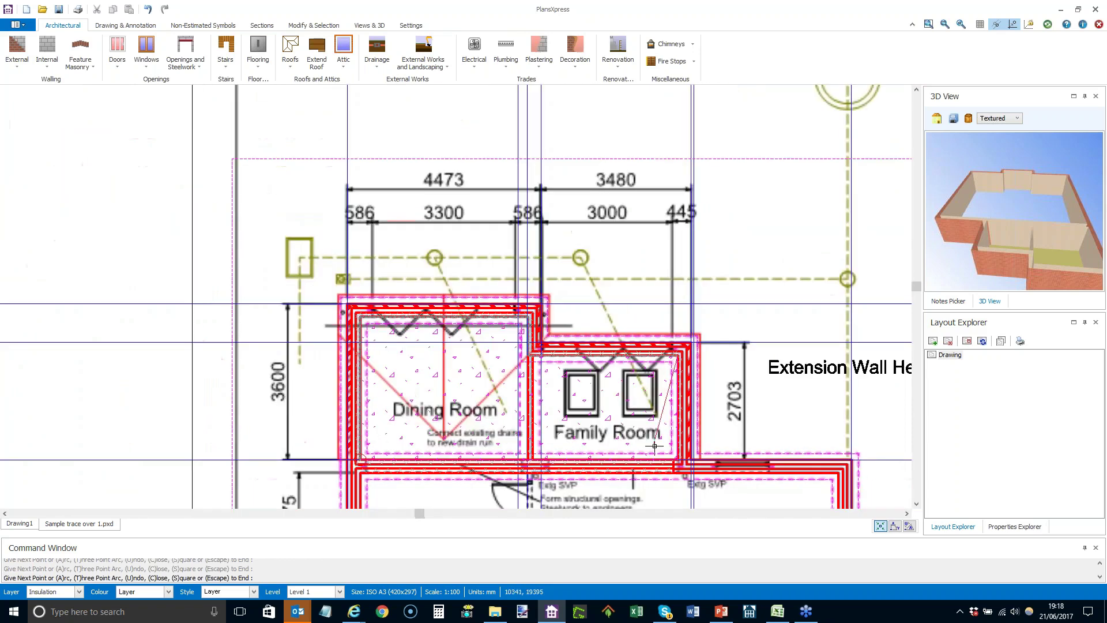
pyautogui.scroll(2, 665, 460)
pyautogui.click(690, 460)
pyautogui.press('Escape')
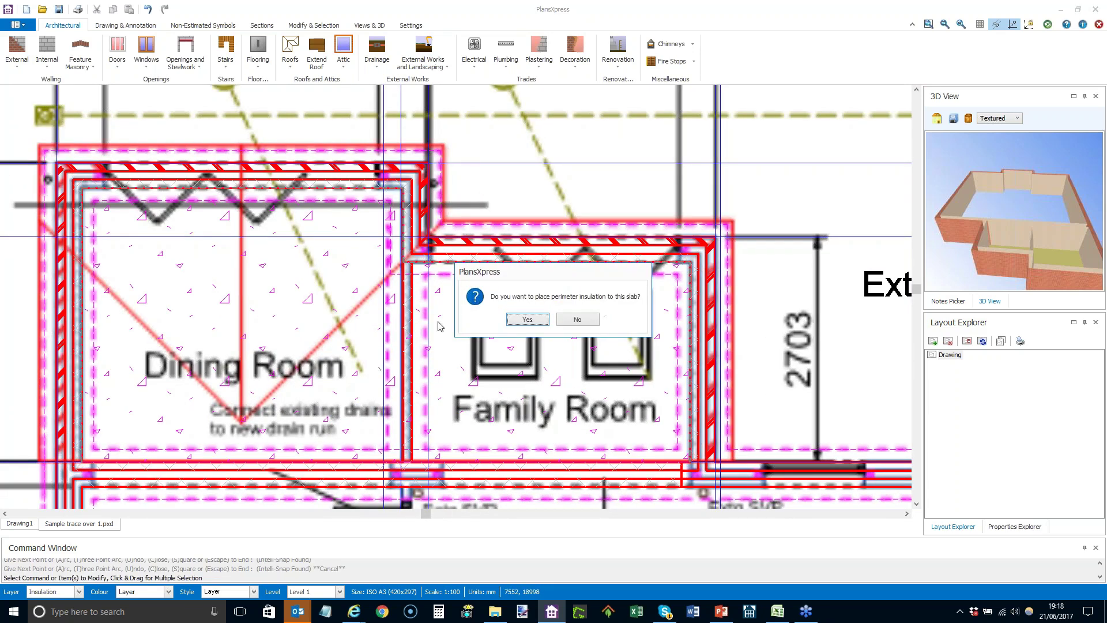
# Step: Decline placing further perimeter insulation on the slab and save the drawing
pyautogui.click(577, 320)
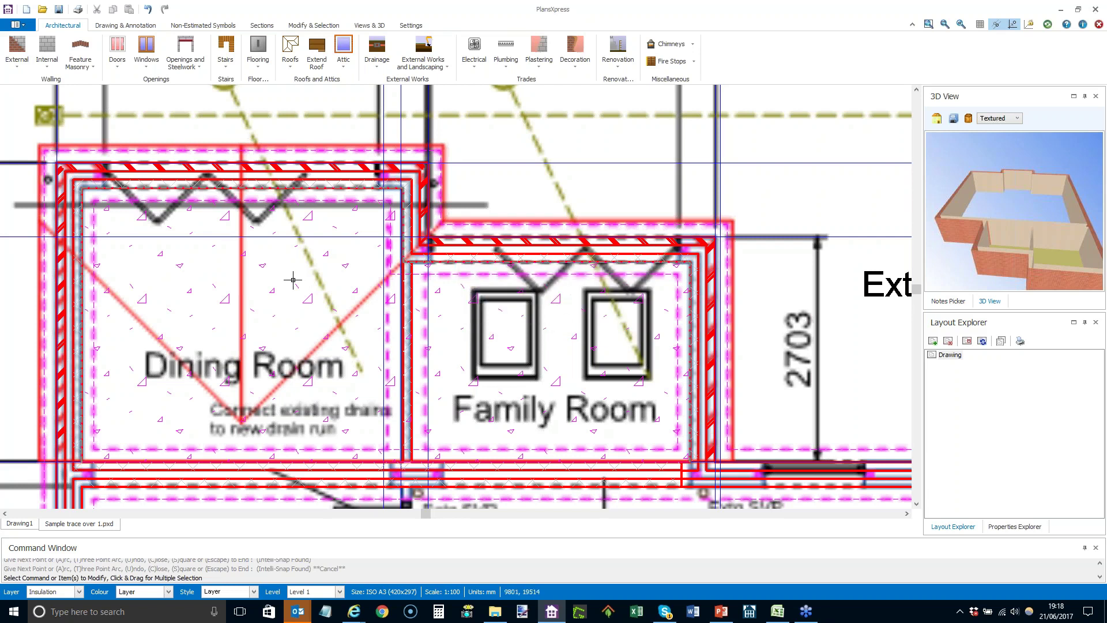
pyautogui.scroll(-1, 292, 278)
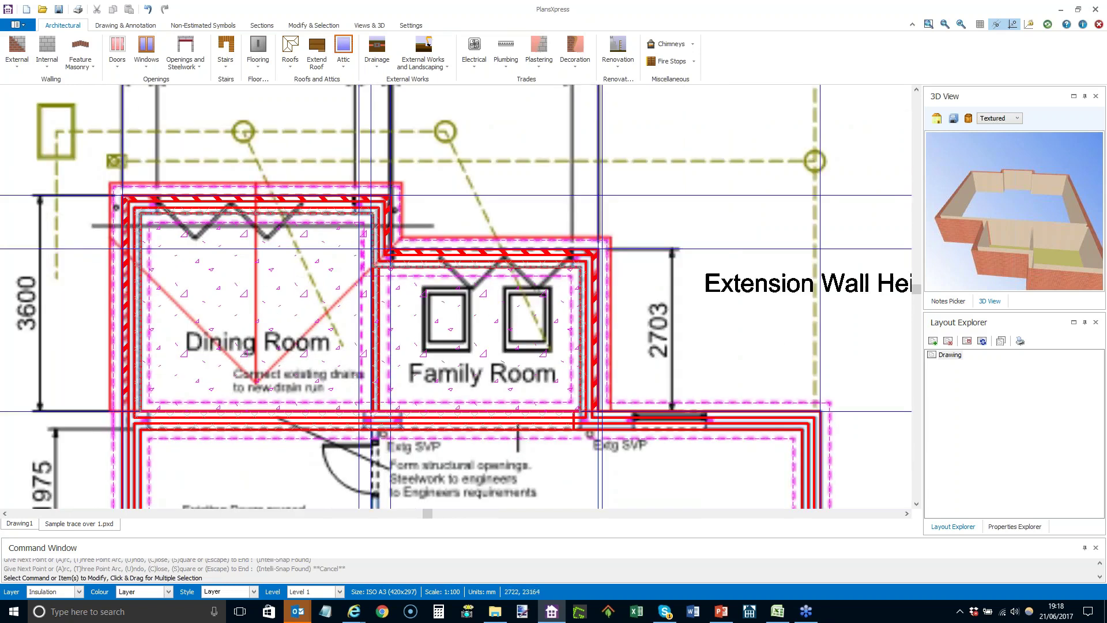
pyautogui.click(58, 10)
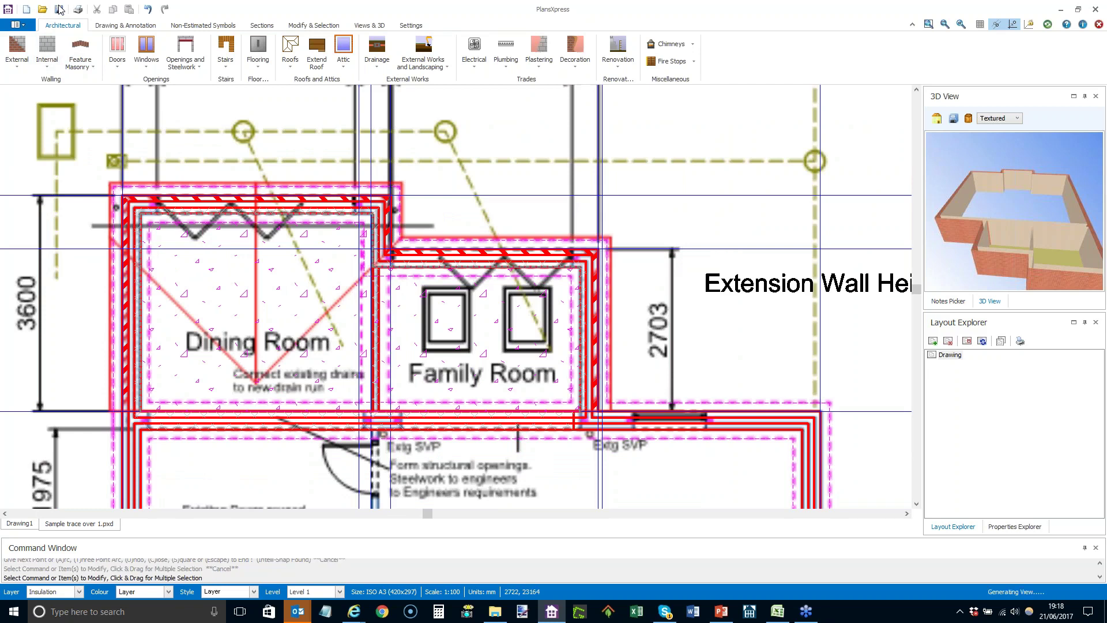
# Step: Start specifying a Crystal Direct PVCu bi-fold door
pyautogui.click(116, 70)
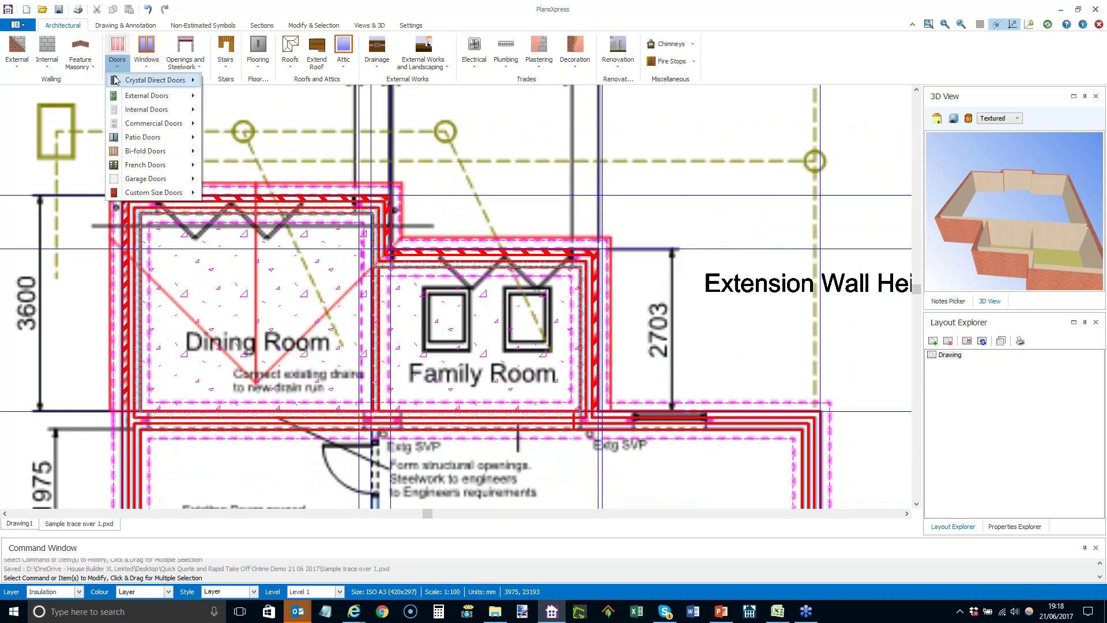
pyautogui.moveTo(115, 80)
pyautogui.moveTo(265, 152)
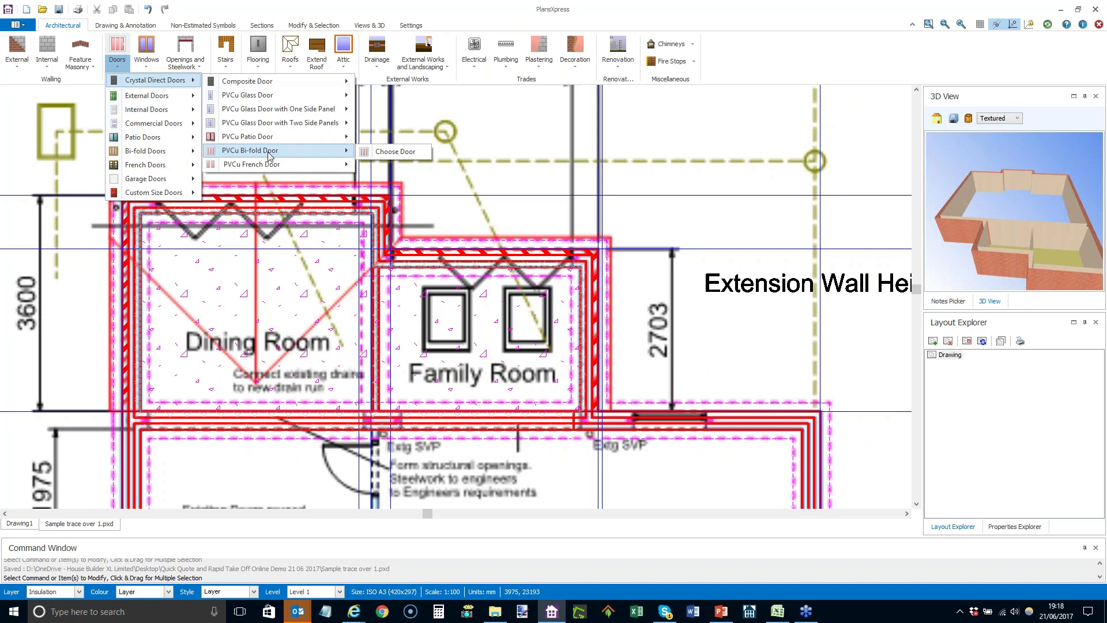
pyautogui.click(387, 153)
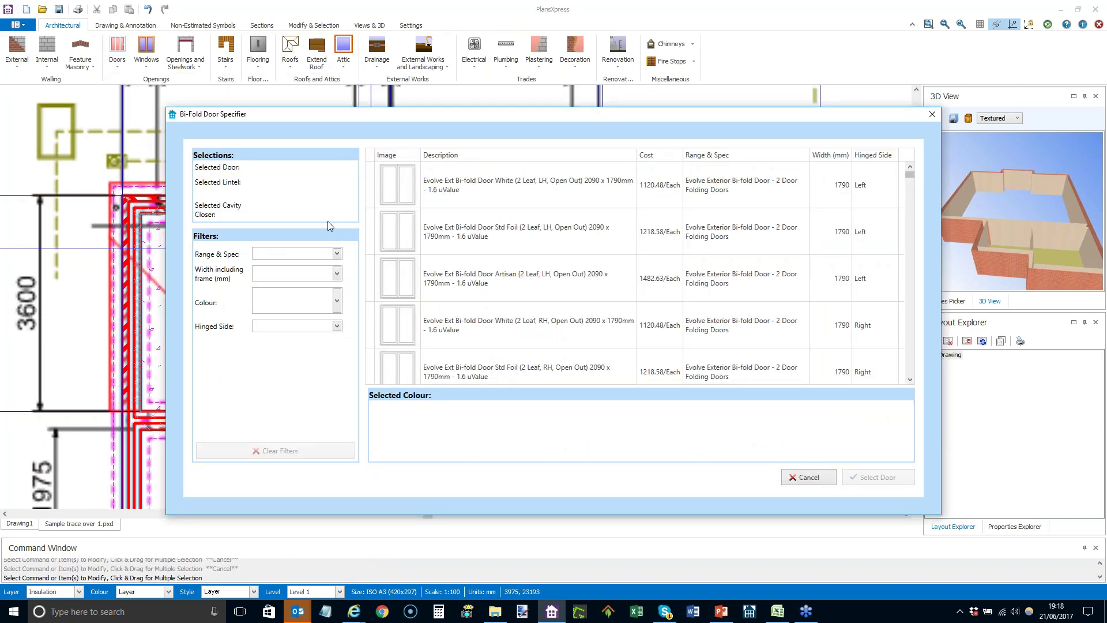
# Step: Filter the bi-fold doors to the Evolve Exterior 3 Door Folding range, 2390 mm width, White colour and Left hinged side
pyautogui.click(337, 255)
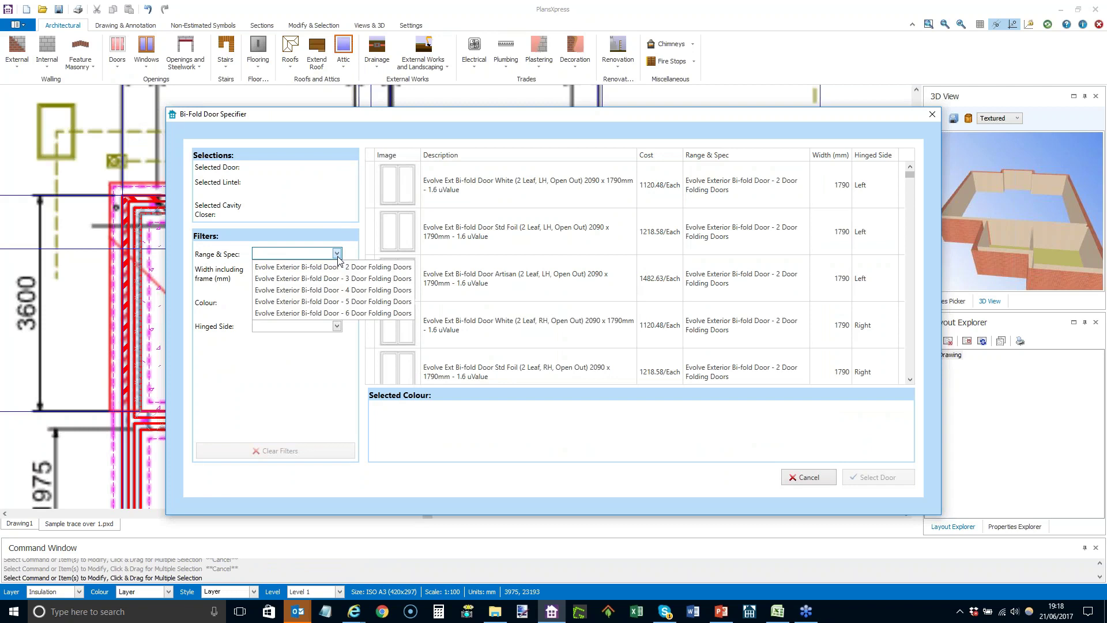
pyautogui.click(345, 280)
pyautogui.moveTo(346, 128)
pyautogui.mouseDown()
pyautogui.moveTo(335, 193)
pyautogui.moveTo(362, 341)
pyautogui.moveTo(361, 157)
pyautogui.moveTo(350, 130)
pyautogui.mouseUp()
pyautogui.click(338, 290)
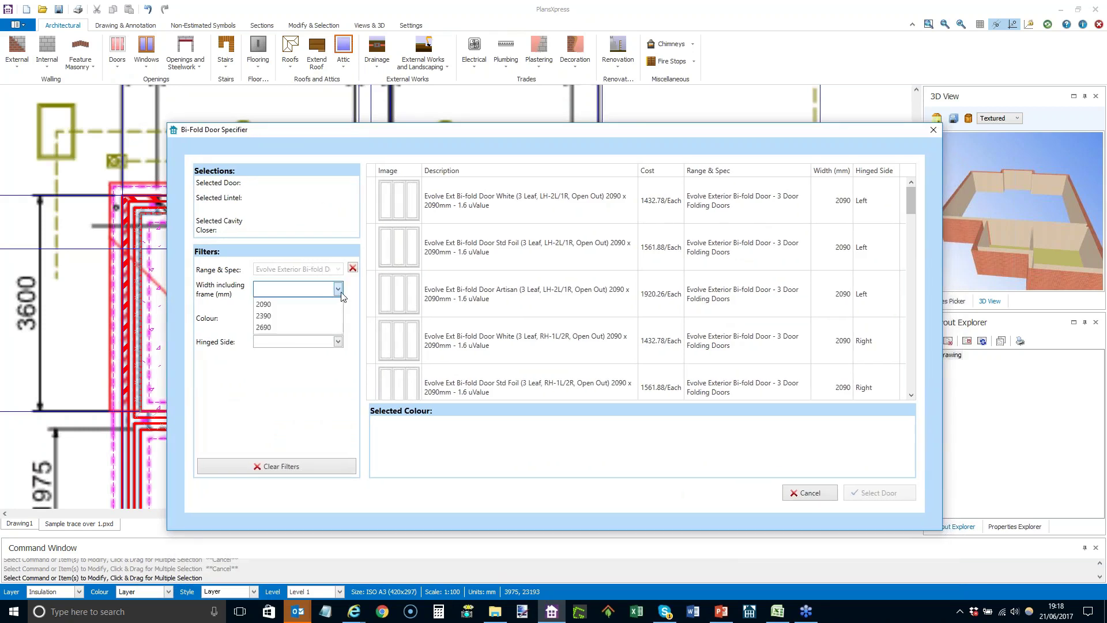
pyautogui.click(263, 315)
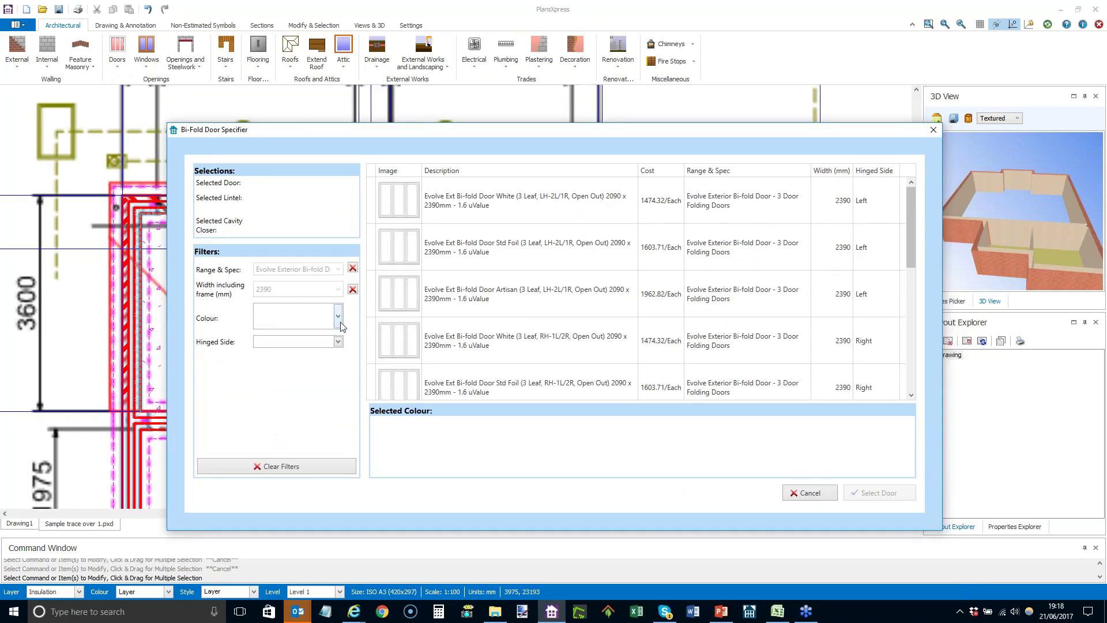
pyautogui.click(339, 318)
pyautogui.click(323, 345)
pyautogui.click(337, 342)
pyautogui.click(331, 355)
# Step: Select the white 3-leaf LH-2L/1R open-out bi-fold door with the Steel Timber Frame Lintel 2700mm
pyautogui.click(395, 206)
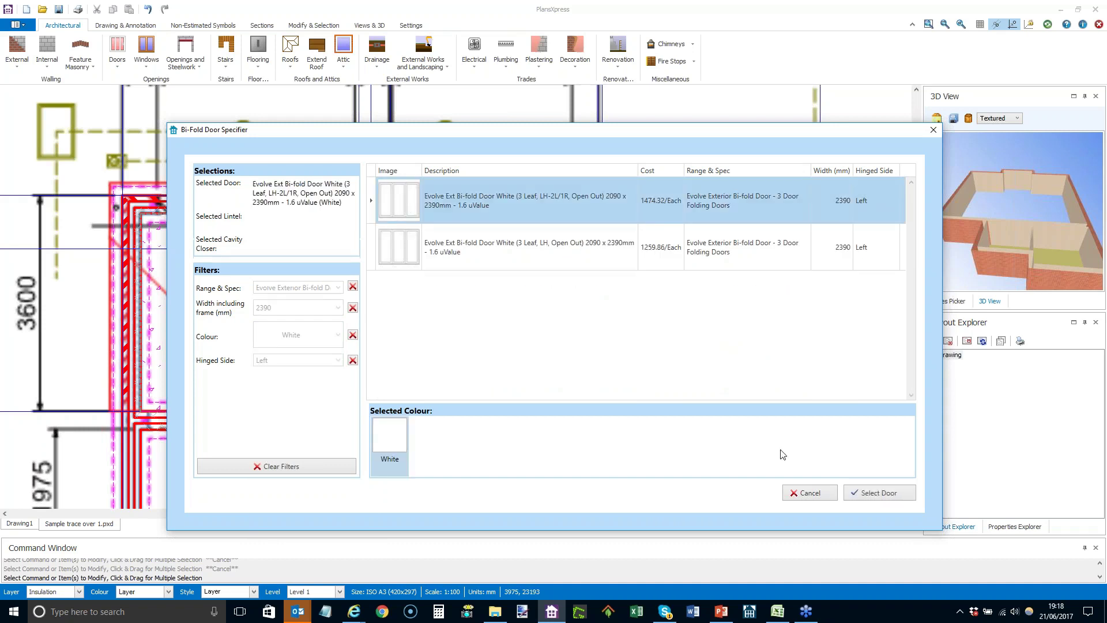
pyautogui.click(898, 495)
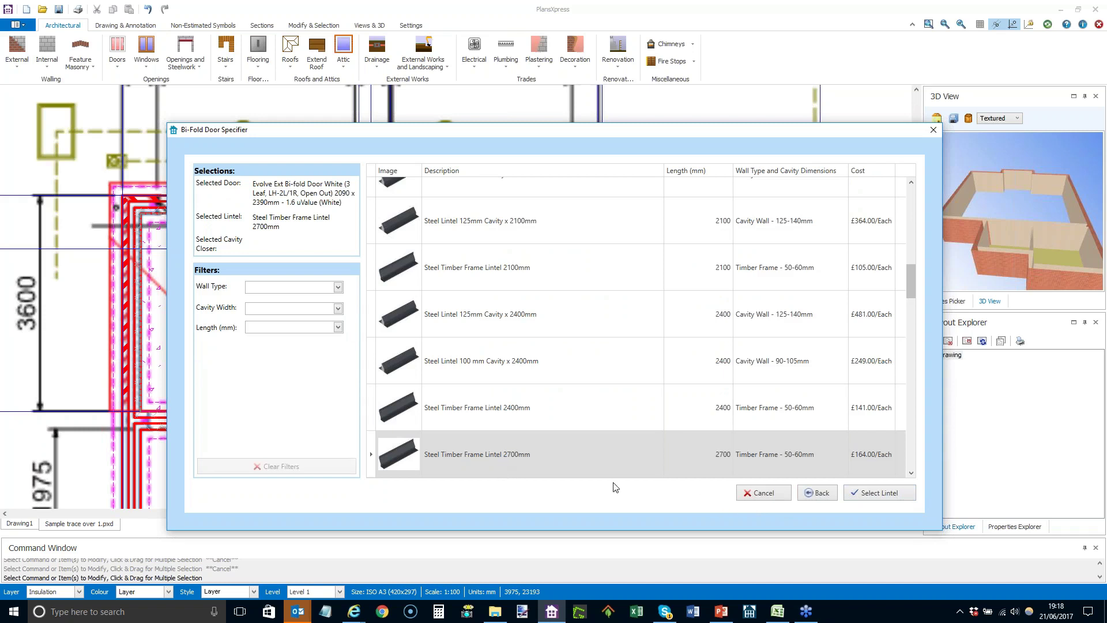
pyautogui.click(865, 497)
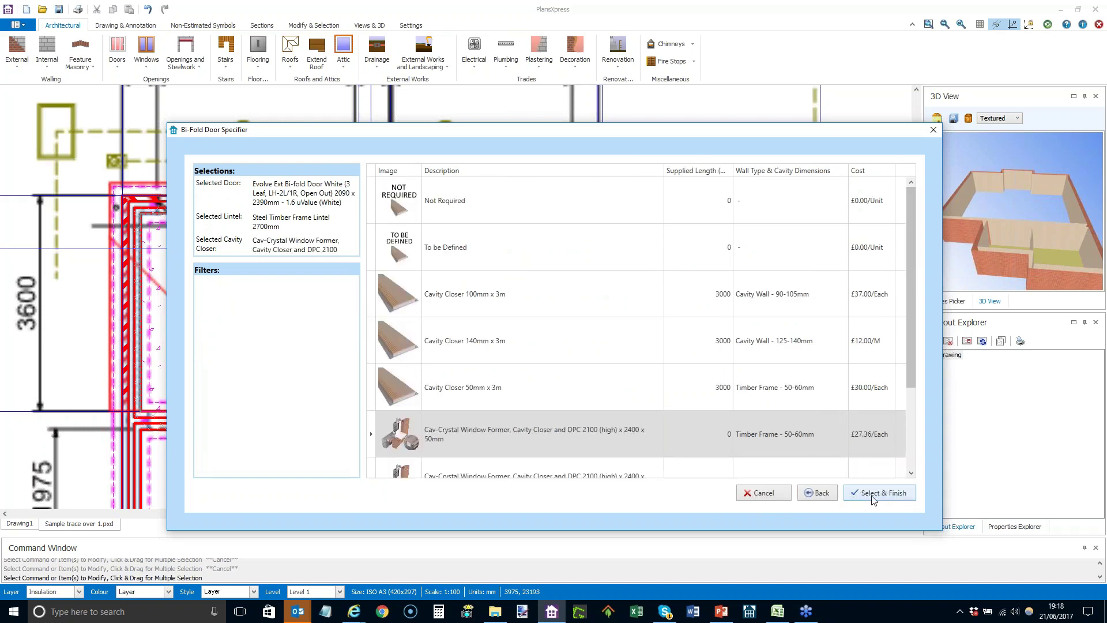
# Step: Confirm the 2100 x 2400 x 50mm Cav-Crystal cavity closer and keep the default door frame, plastering and decoration details
pyautogui.click(882, 494)
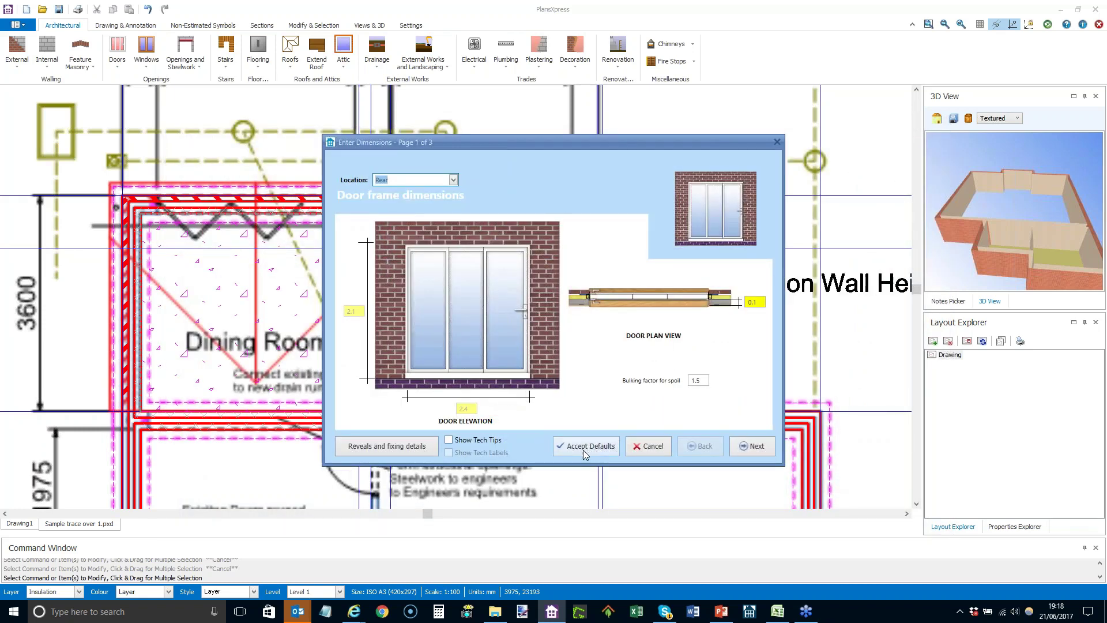
pyautogui.click(738, 447)
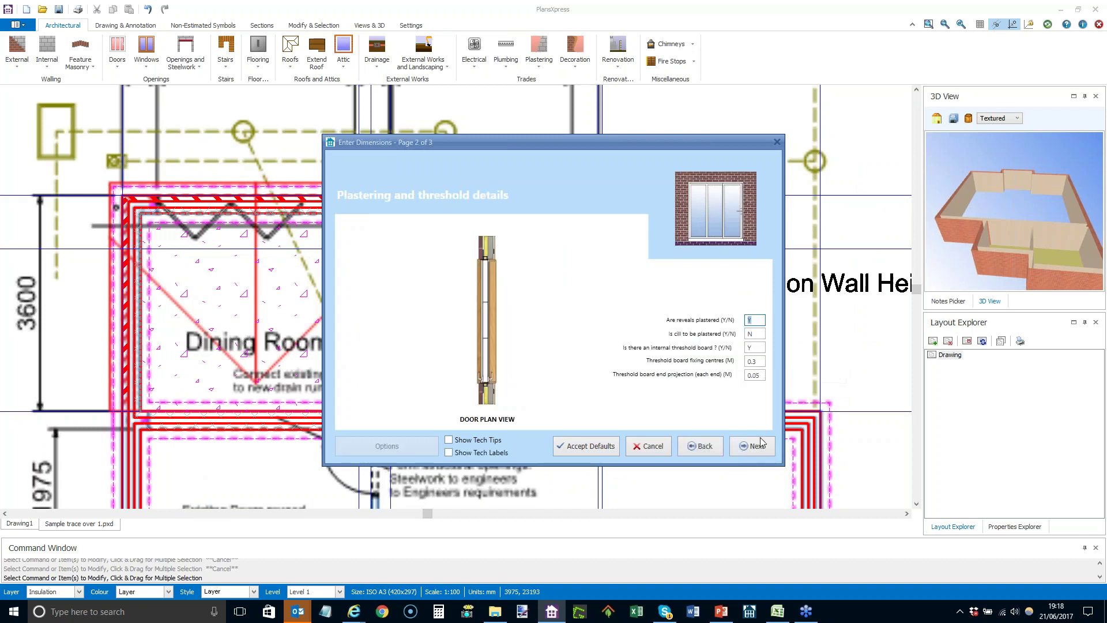
pyautogui.click(751, 455)
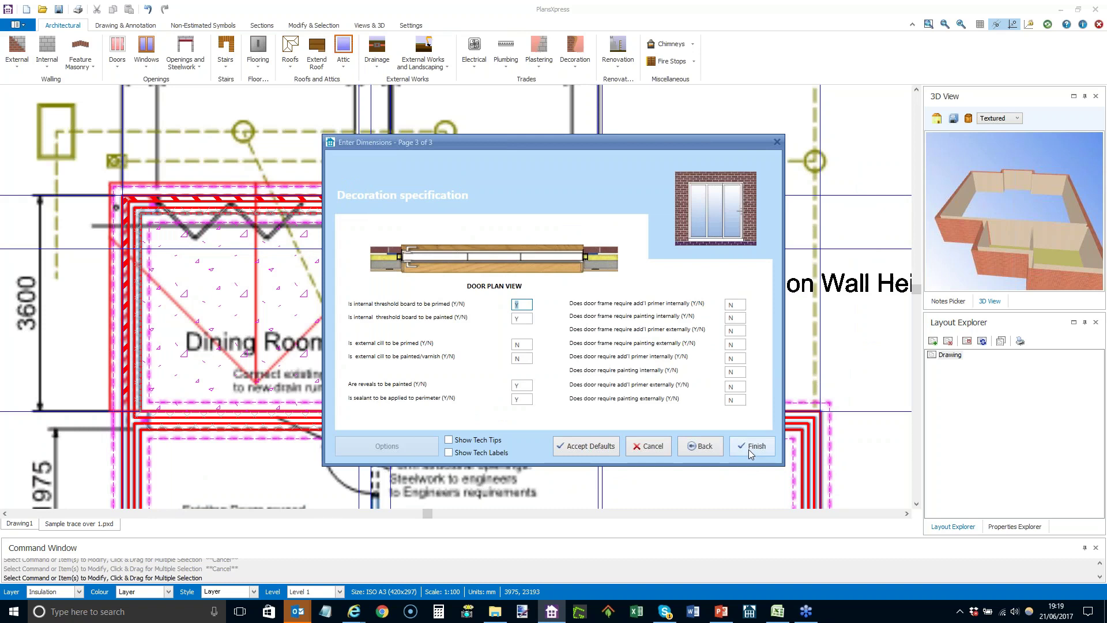
pyautogui.click(747, 448)
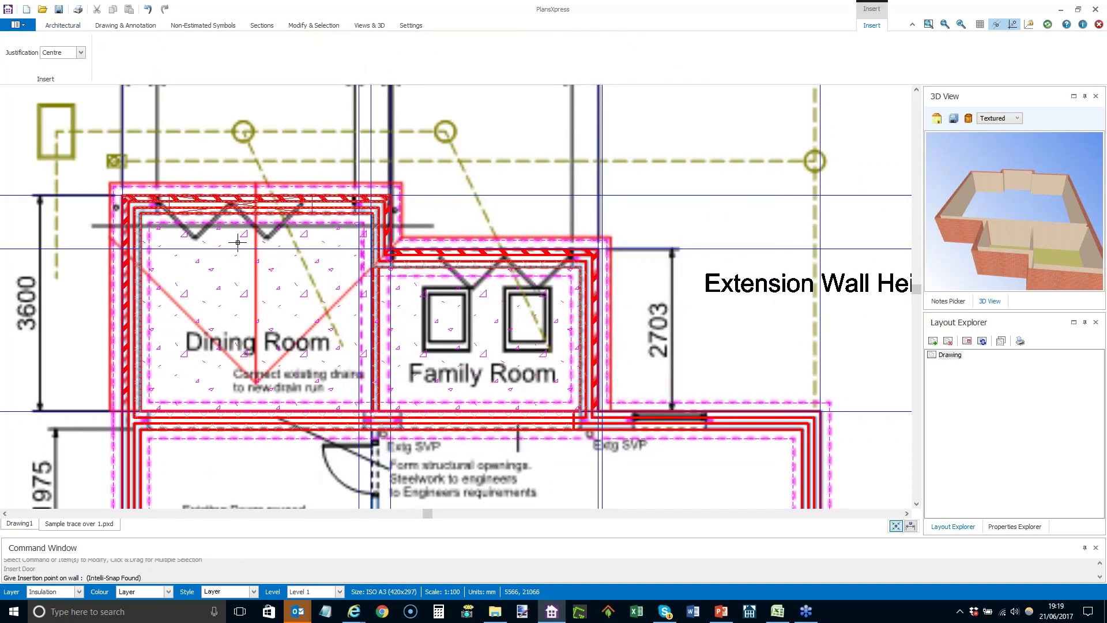
# Step: Insert the bi-fold door in the rear walls of the Dining Room and the Family Room, aligned towards the room interiors
pyautogui.click(241, 213)
pyautogui.click(241, 284)
pyautogui.rightClick(437, 321)
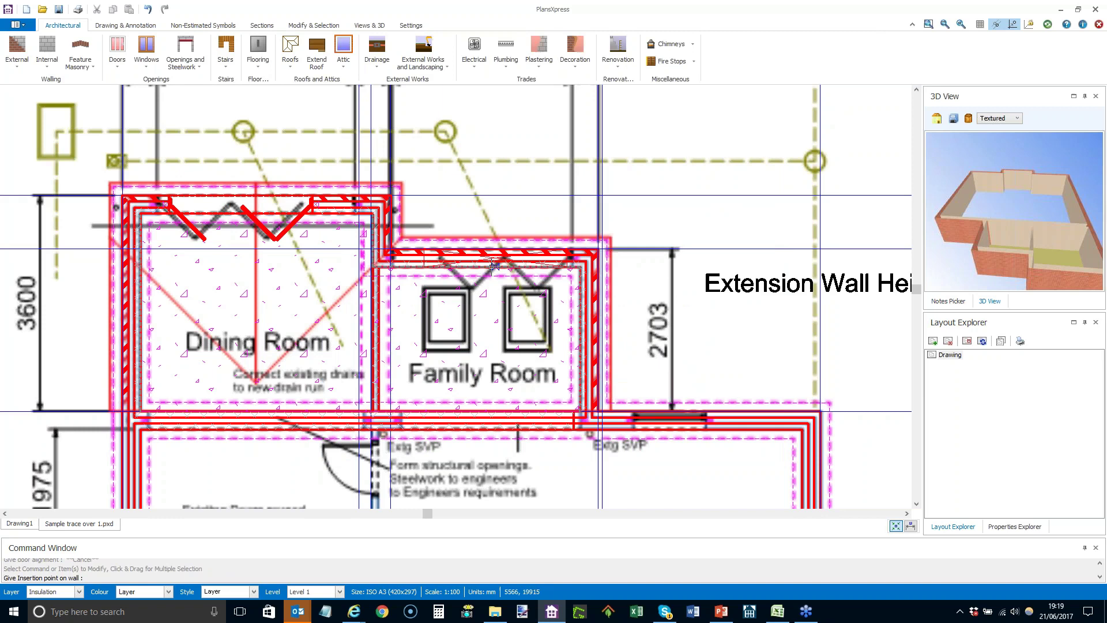
pyautogui.click(488, 266)
pyautogui.click(496, 328)
# Step: Widen the 3D view, inspect both bi-fold doors in the model, and save the drawing
pyautogui.moveTo(1018, 276); pyautogui.dragTo(1012, 237)
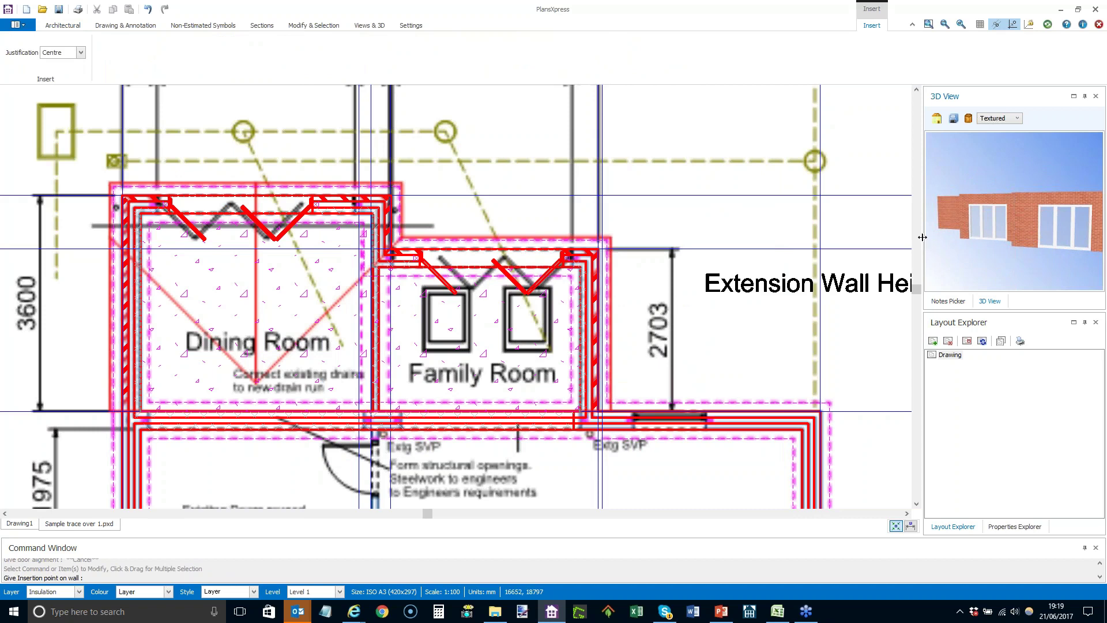
pyautogui.moveTo(975, 243); pyautogui.dragTo(991, 304)
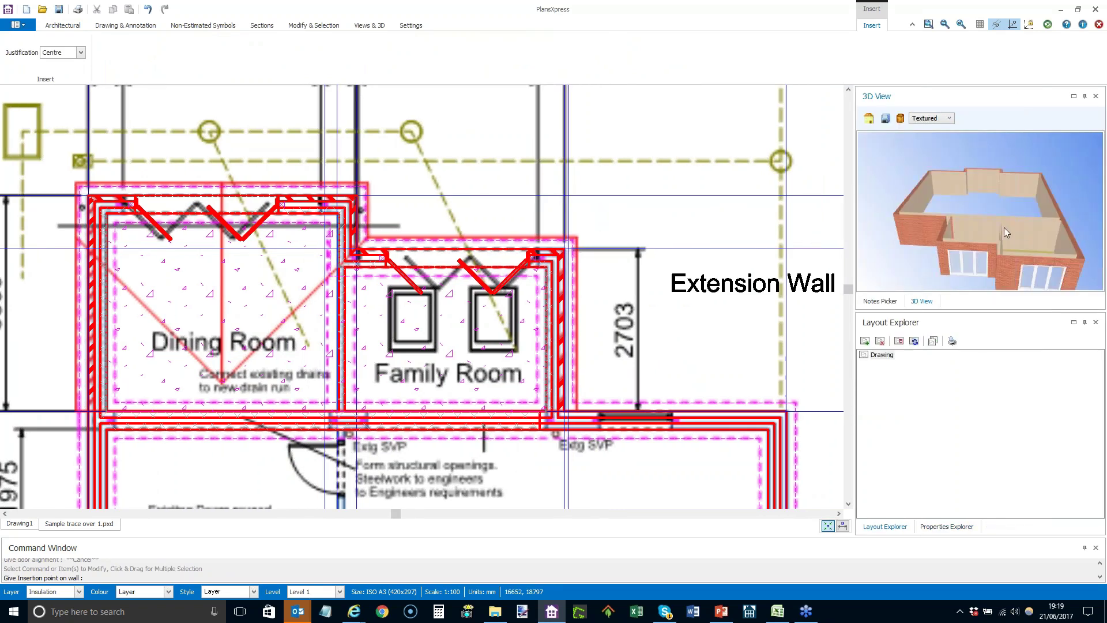
pyautogui.moveTo(1005, 232); pyautogui.dragTo(954, 216)
pyautogui.scroll(-2, 115, 254)
pyautogui.moveTo(212, 332)
pyautogui.mouseDown()
pyautogui.moveTo(204, 315)
pyautogui.moveTo(171, 333)
pyautogui.mouseUp()
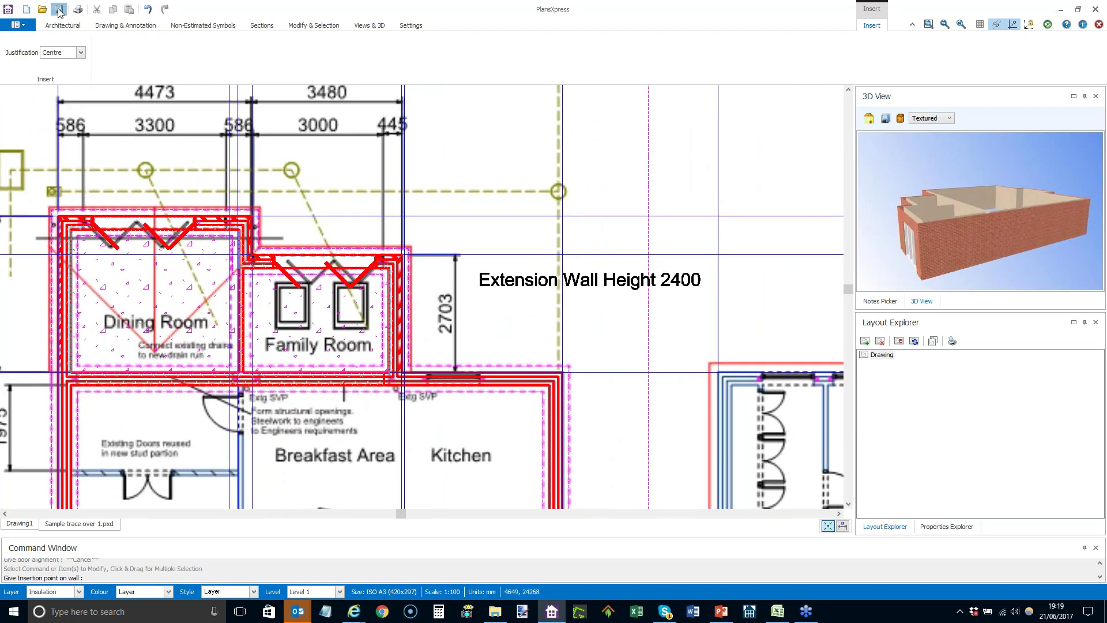
pyautogui.press('Escape')
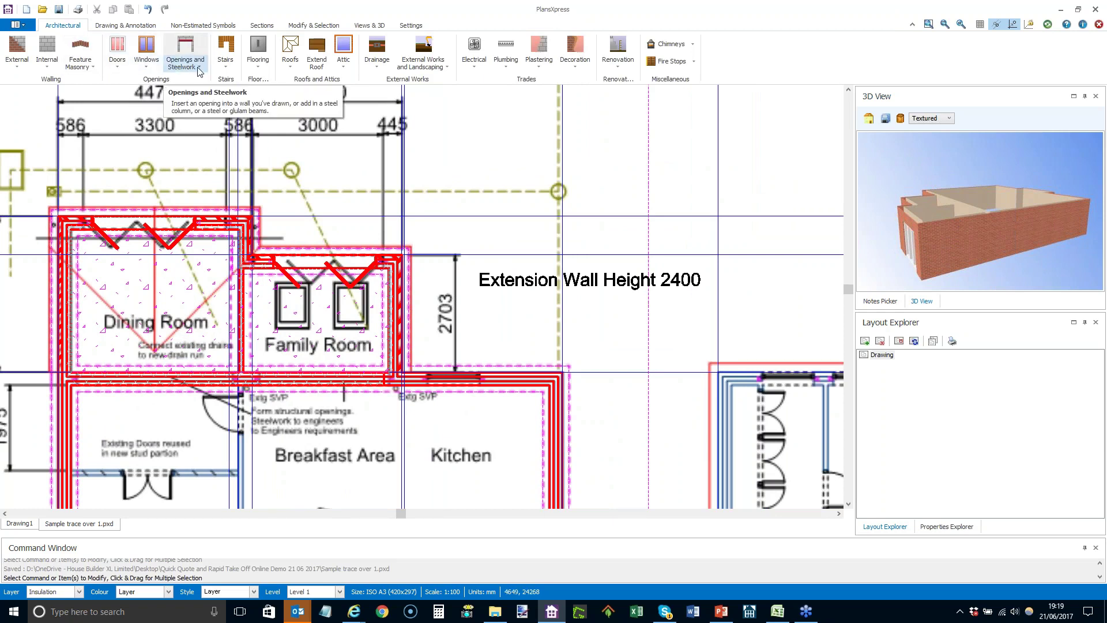
# Step: Add a linear dimension across the planned structural opening between the Dining Room and the existing house
pyautogui.scroll(4, 196, 396)
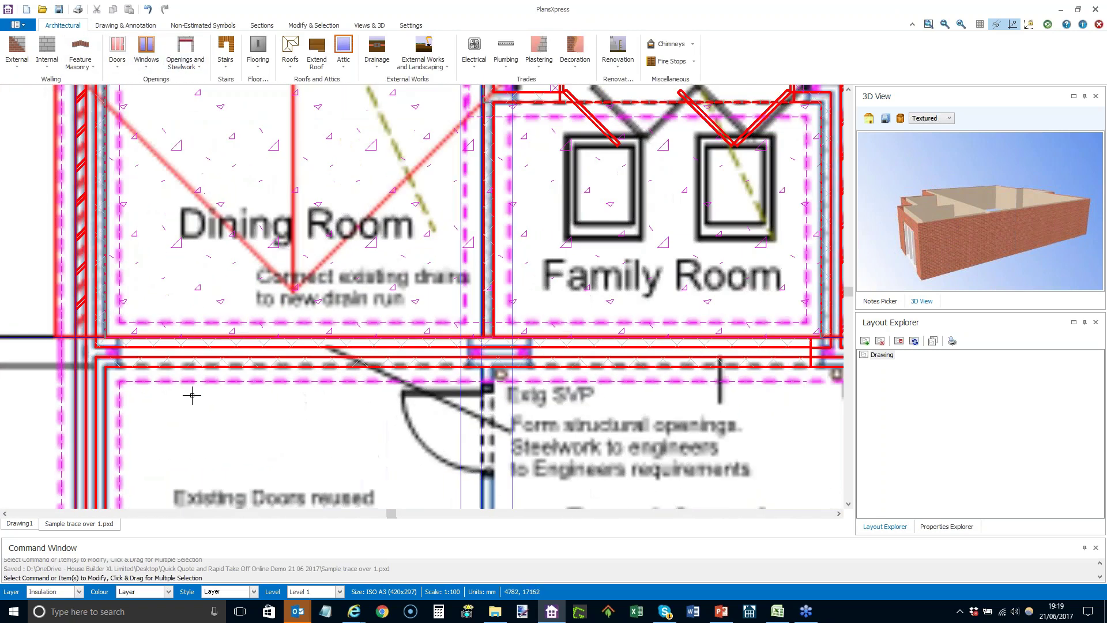
pyautogui.click(142, 26)
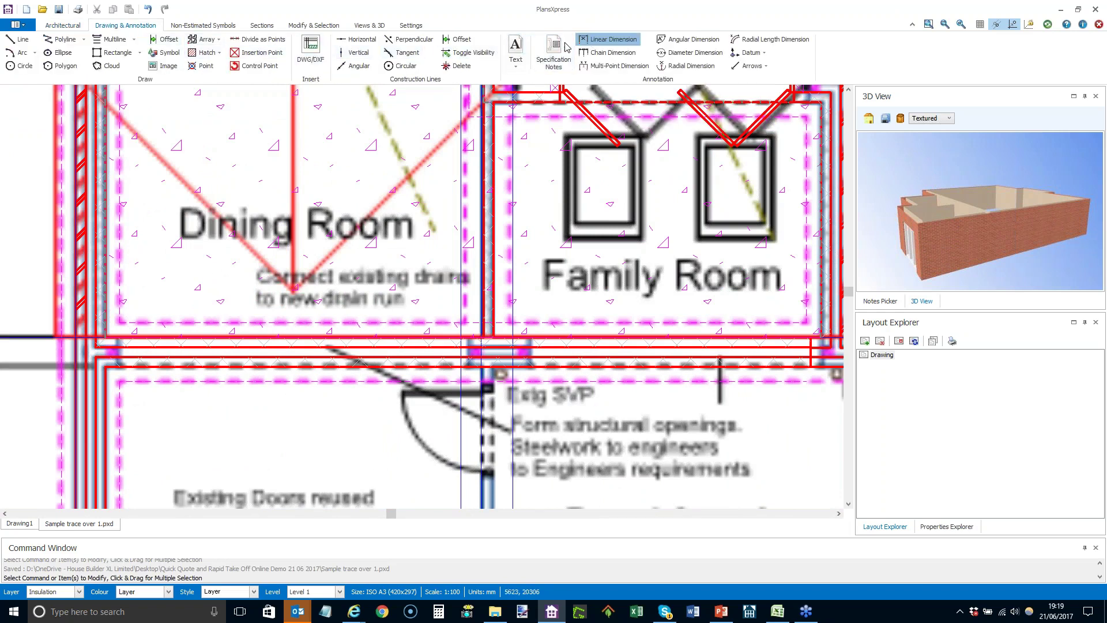
pyautogui.click(594, 39)
pyautogui.scroll(1, 116, 401)
pyautogui.click(113, 356)
pyautogui.click(599, 357)
pyautogui.scroll(1, 600, 355)
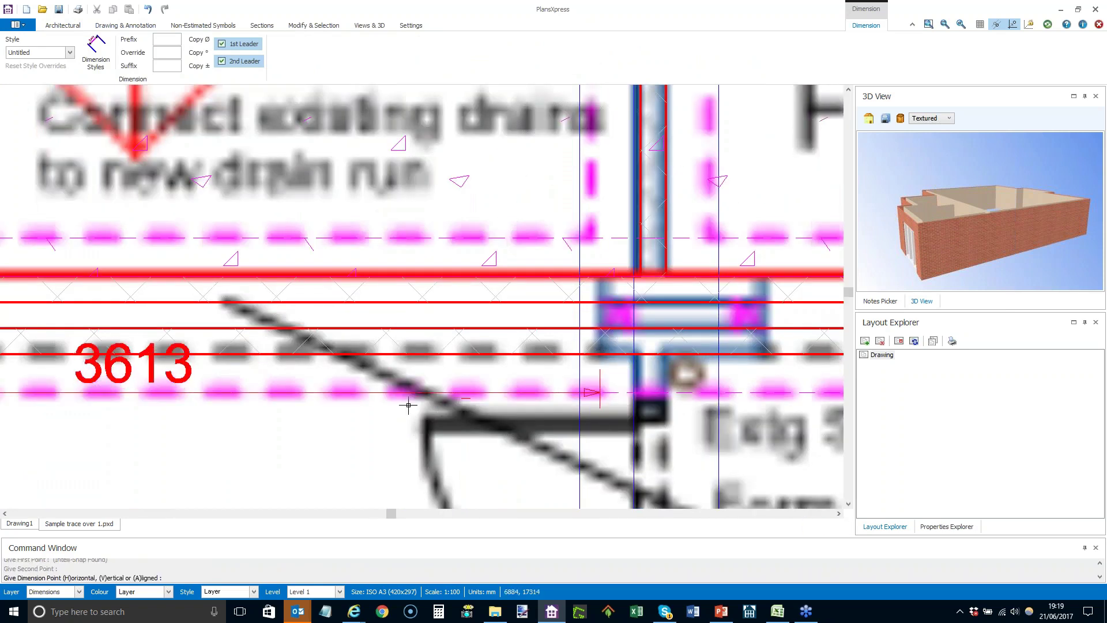
pyautogui.click(346, 455)
# Step: Add a linear dimension across the planned structural opening between the Family Room and the Breakfast Area
pyautogui.scroll(-2, 294, 365)
pyautogui.scroll(2, 544, 362)
pyautogui.rightClick(544, 361)
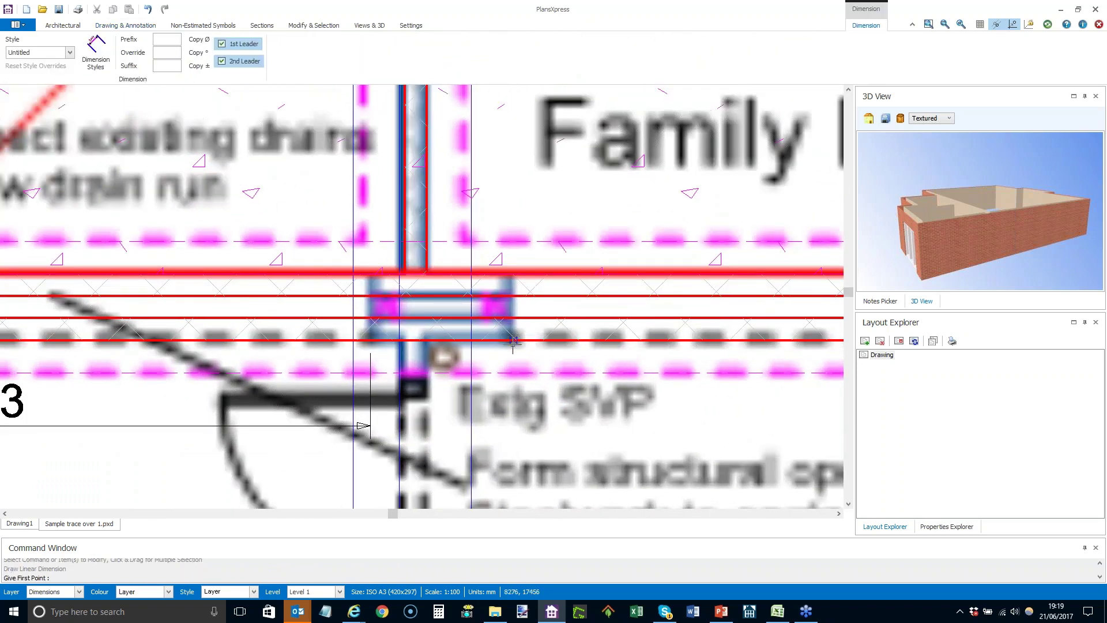
pyautogui.click(513, 341)
pyautogui.scroll(-3, 513, 341)
pyautogui.scroll(1, 700, 359)
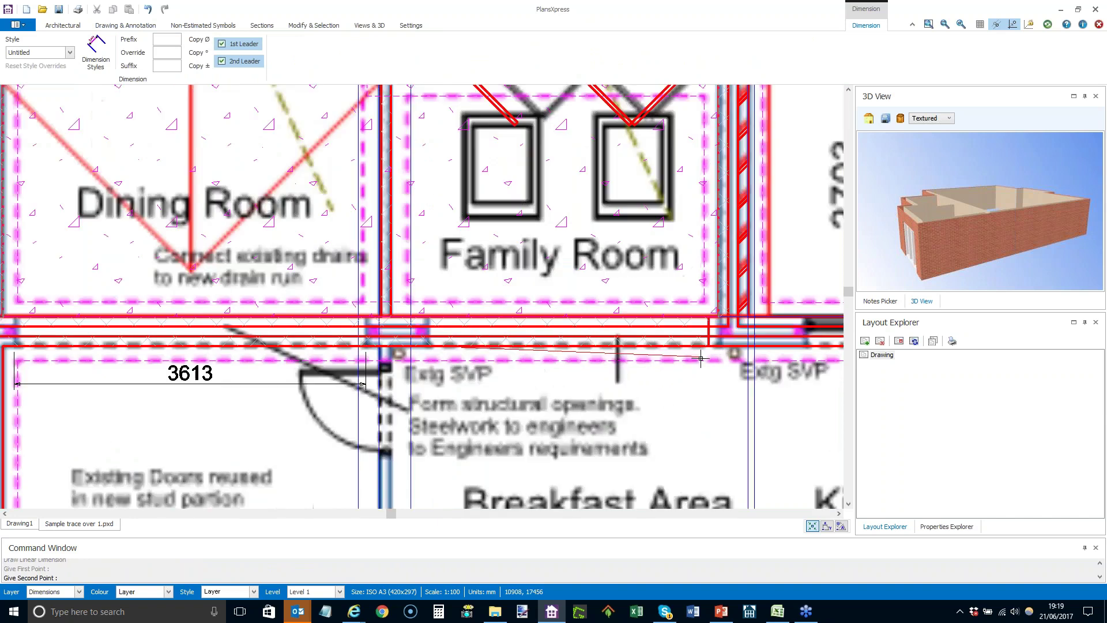
pyautogui.scroll(2, 701, 358)
pyautogui.click(712, 344)
pyautogui.scroll(-2, 712, 345)
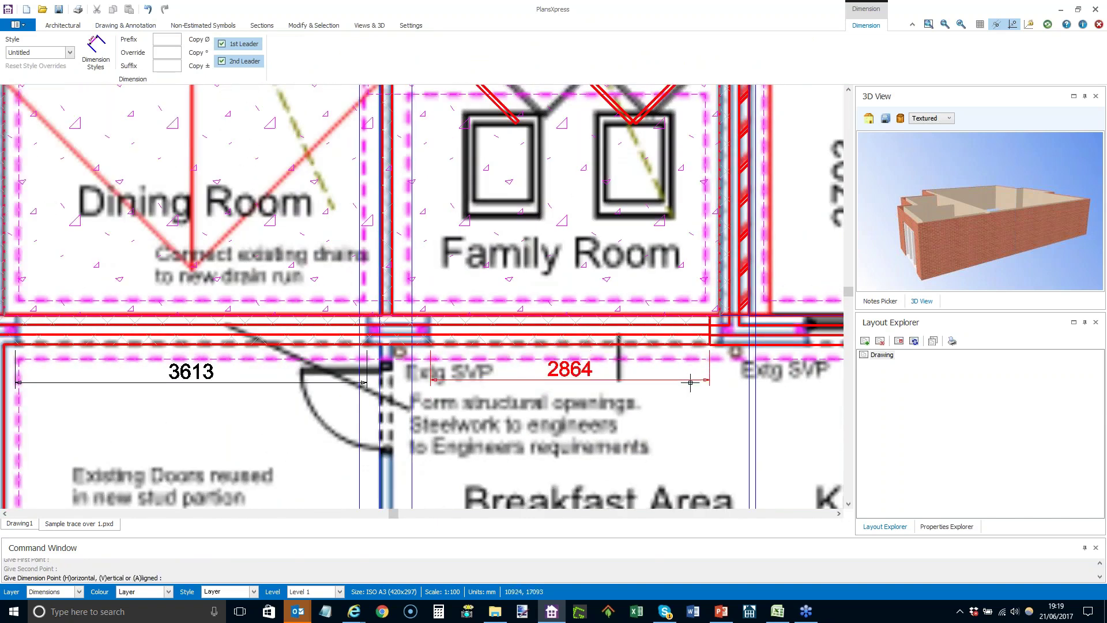
pyautogui.click(690, 382)
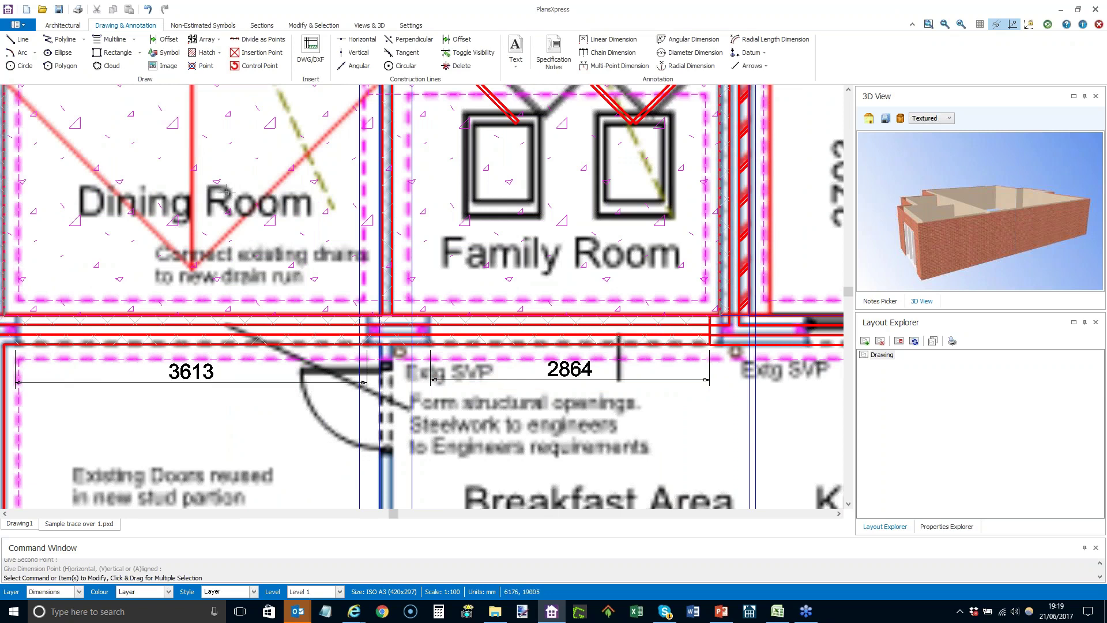
# Step: Start a Small Opening (2.4-3.0m) structural opening to an existing wall and set its width to 2.864 m
pyautogui.click(51, 27)
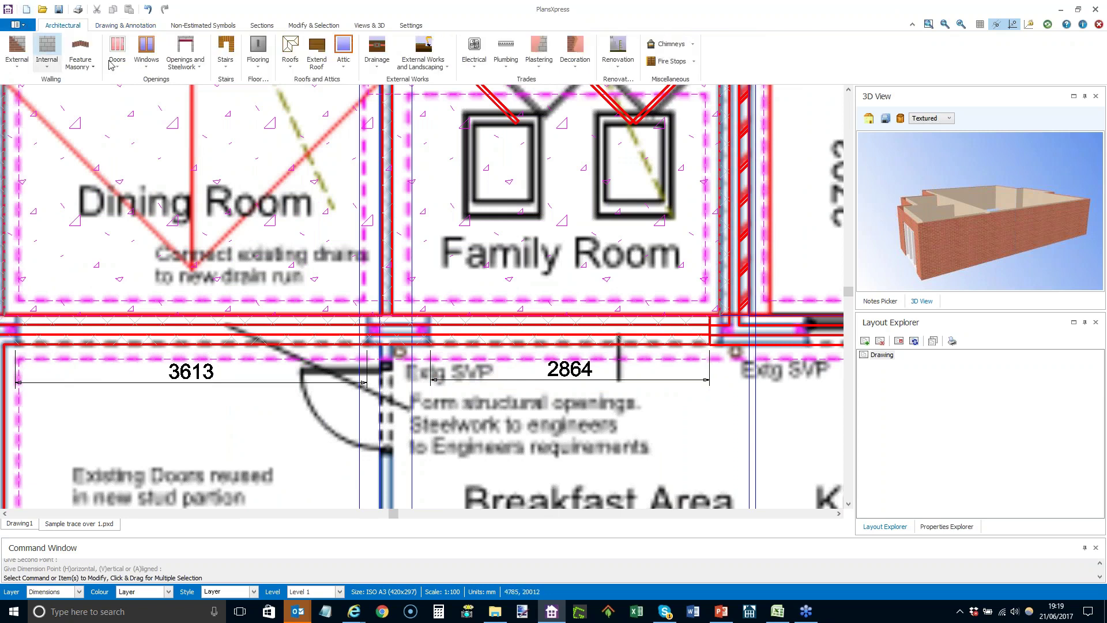
pyautogui.click(195, 68)
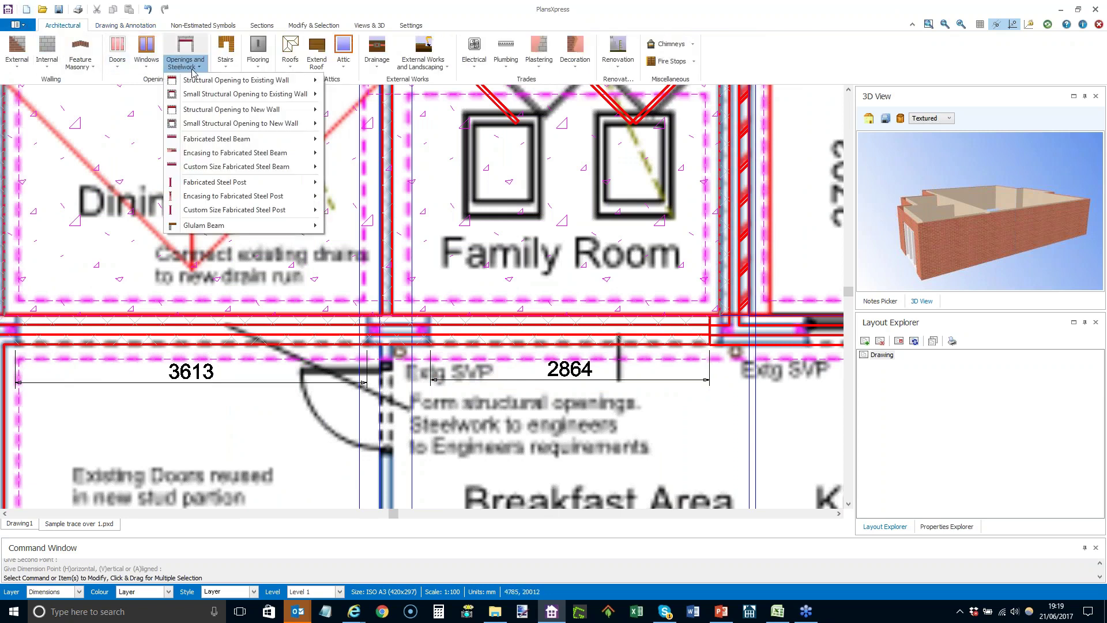
pyautogui.moveTo(195, 85)
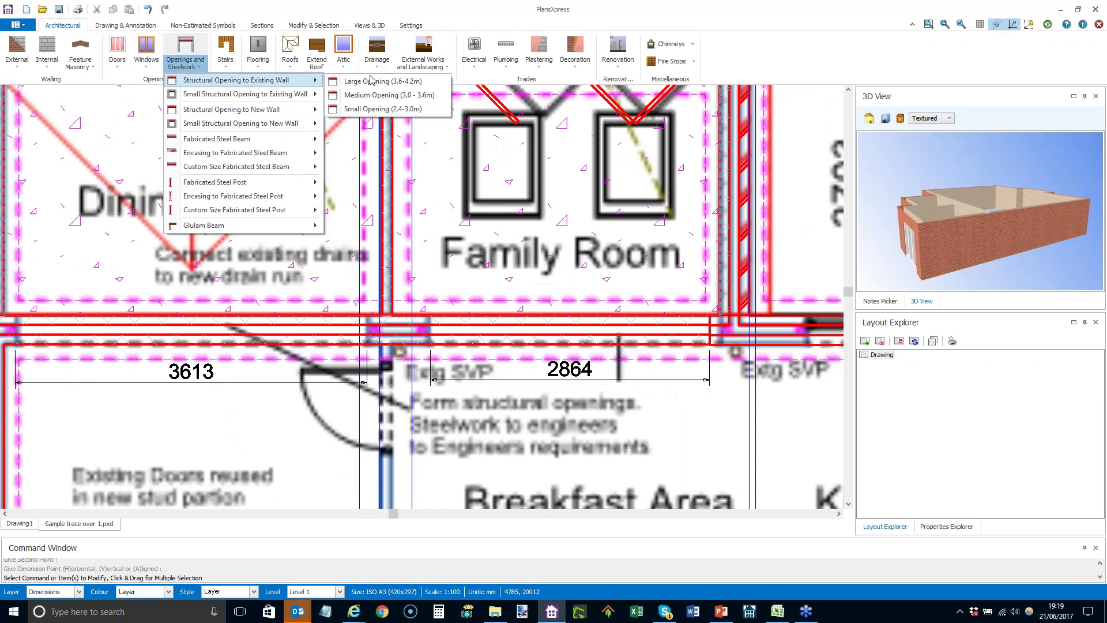
pyautogui.click(378, 108)
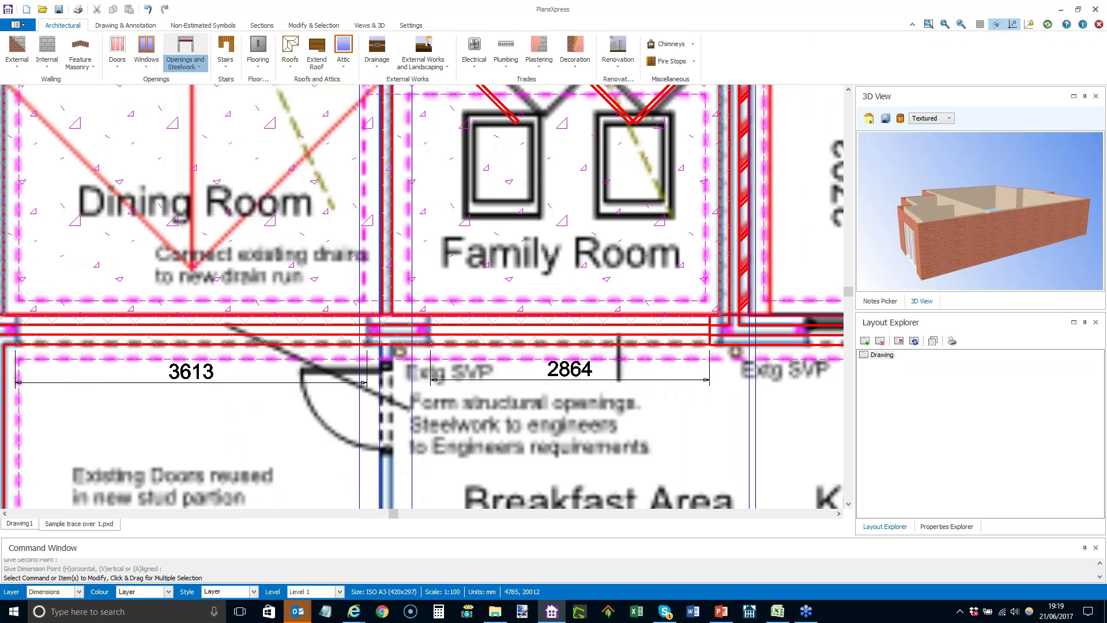
pyautogui.click(506, 375)
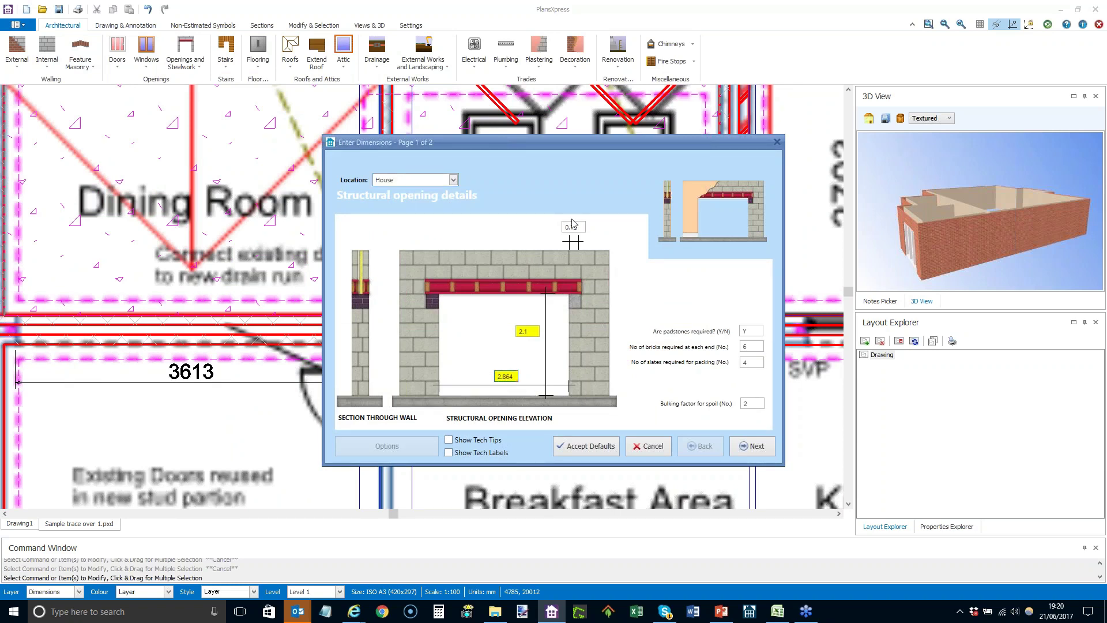
# Step: Set the bricks required at each end to 0, keep the plastering defaults, and insert the opening between Family Room and Breakfast Area
pyautogui.click(752, 346)
pyautogui.click(762, 450)
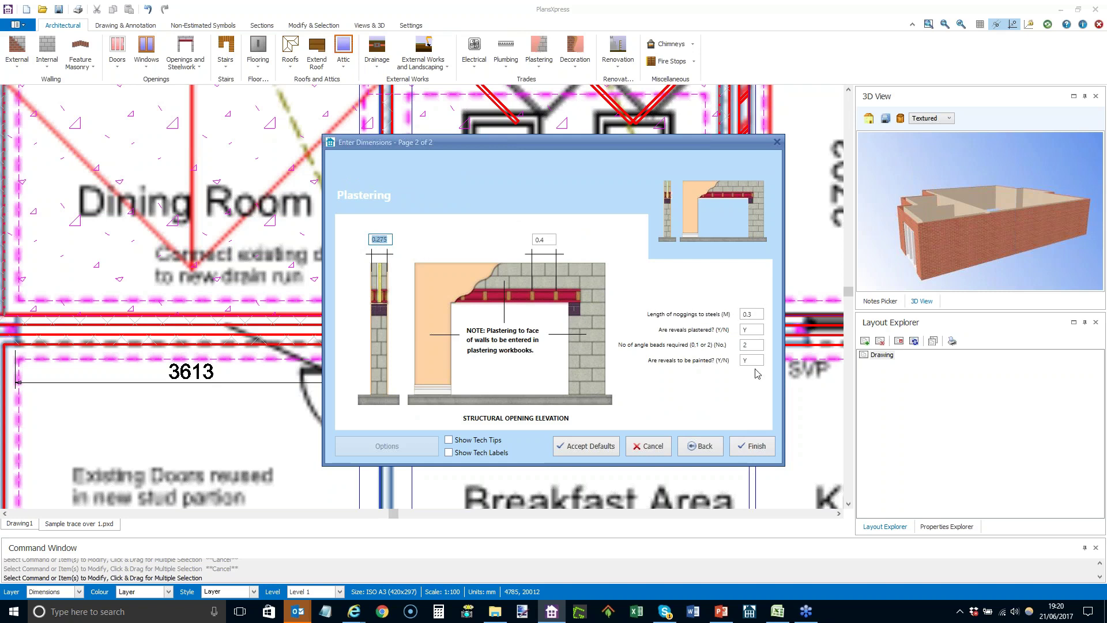
pyautogui.click(754, 447)
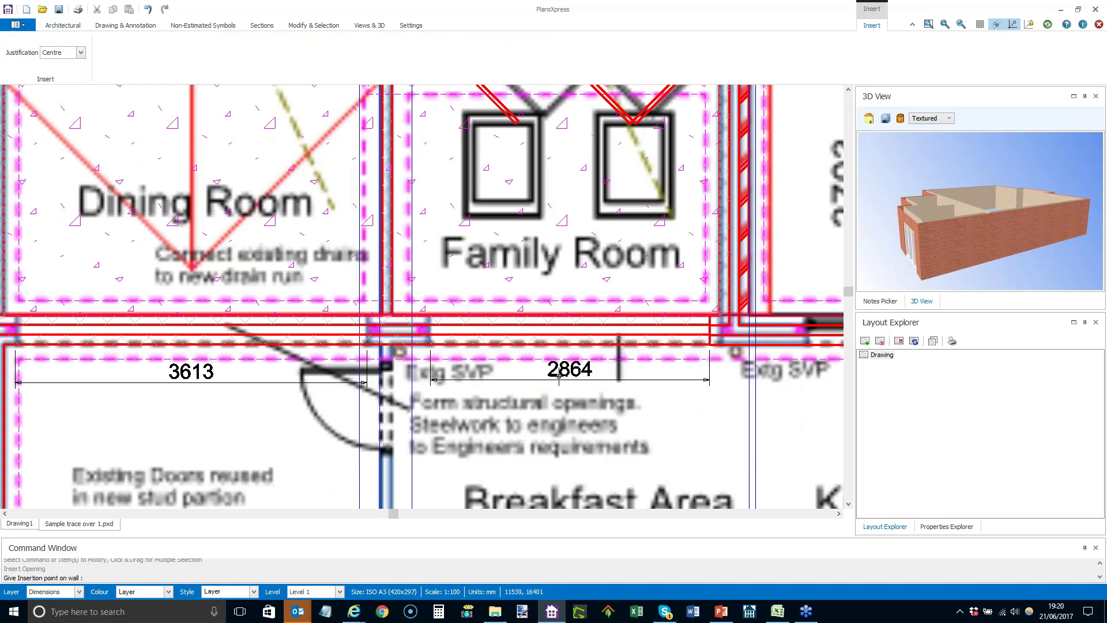
pyautogui.click(569, 334)
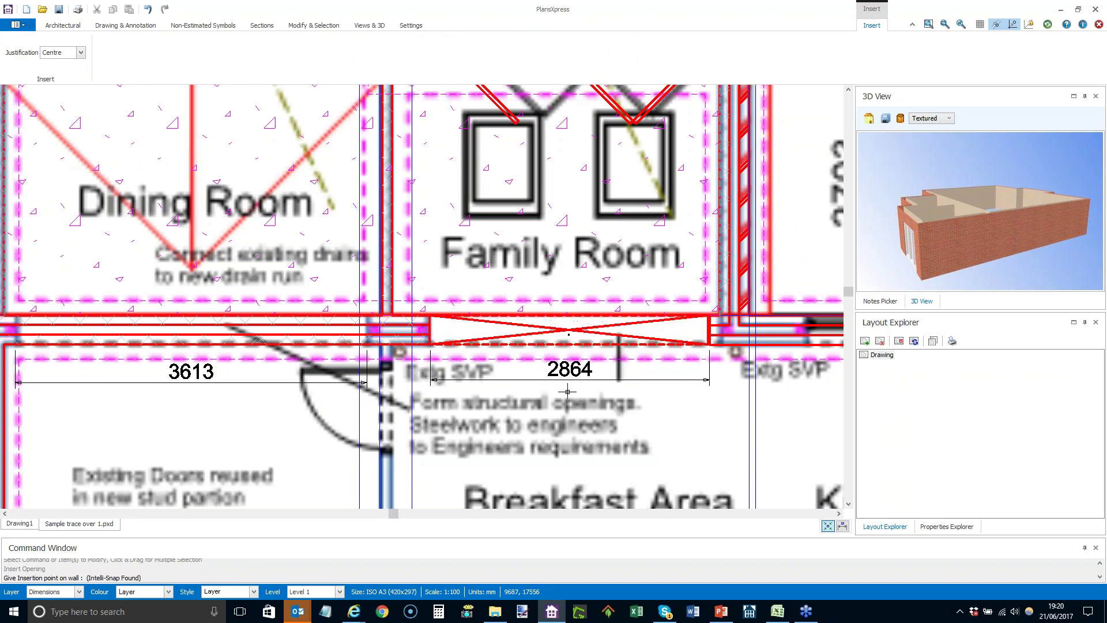
# Step: Insert another structural opening, 3.6 m wide with the remaining defaults accepted, centred in the existing wall below the Dining Room
pyautogui.scroll(-2, 578, 432)
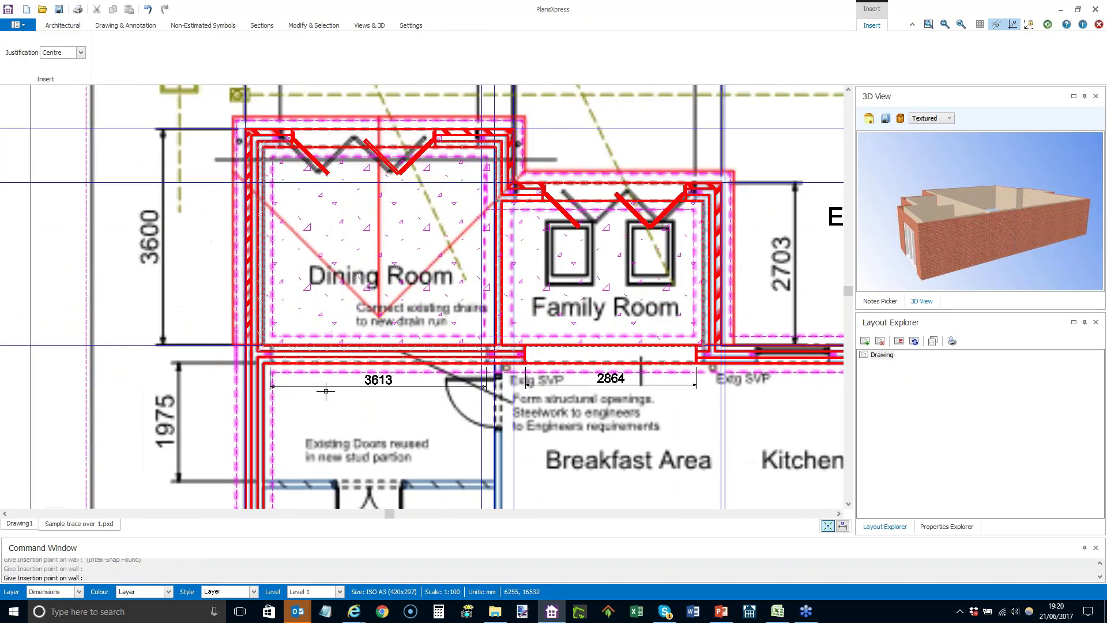
pyautogui.click(69, 24)
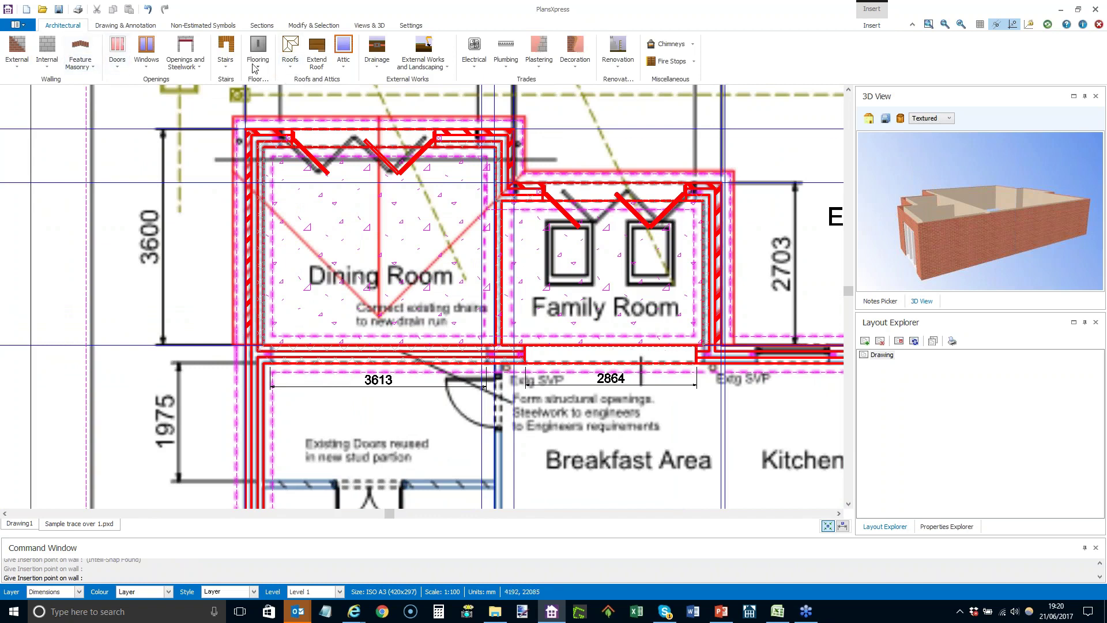
pyautogui.press('Escape')
pyautogui.click(191, 51)
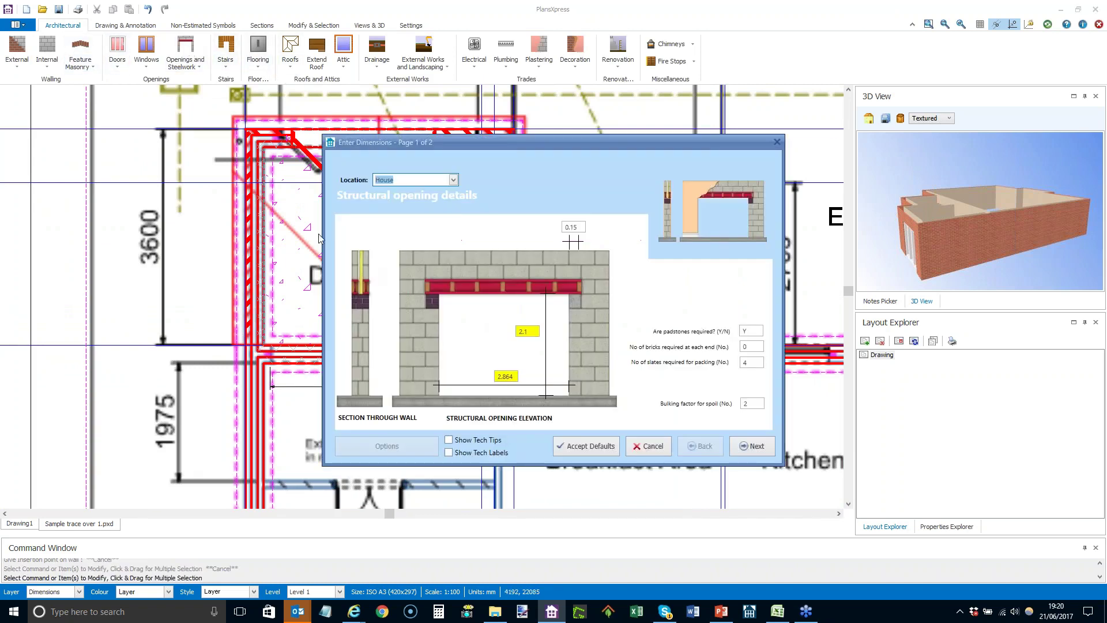
pyautogui.click(507, 377)
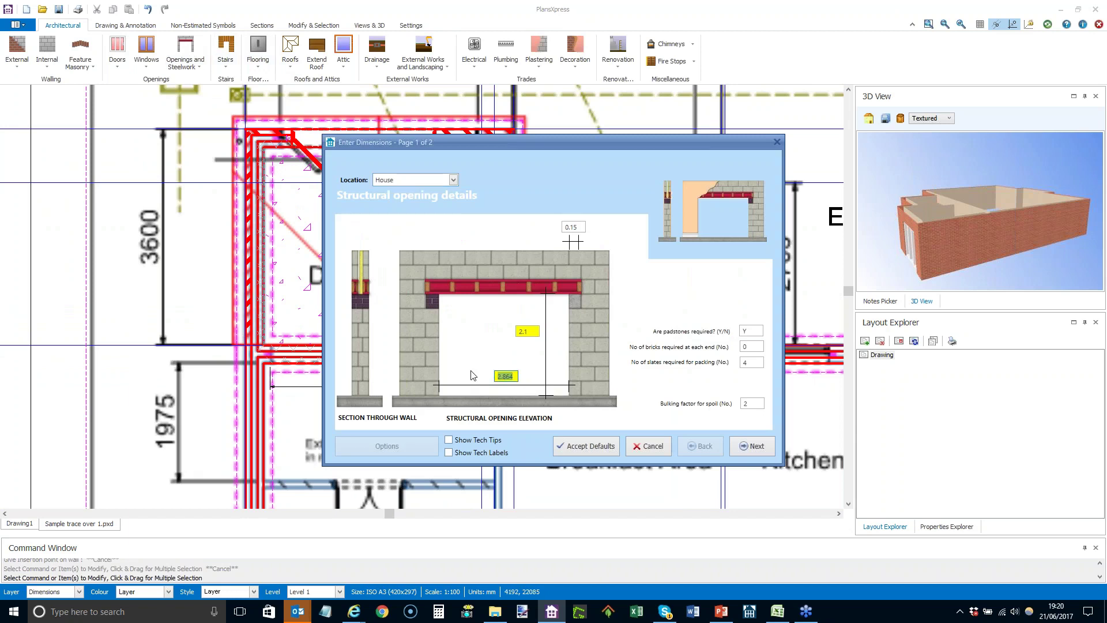
pyautogui.write('3.6')
pyautogui.click(583, 445)
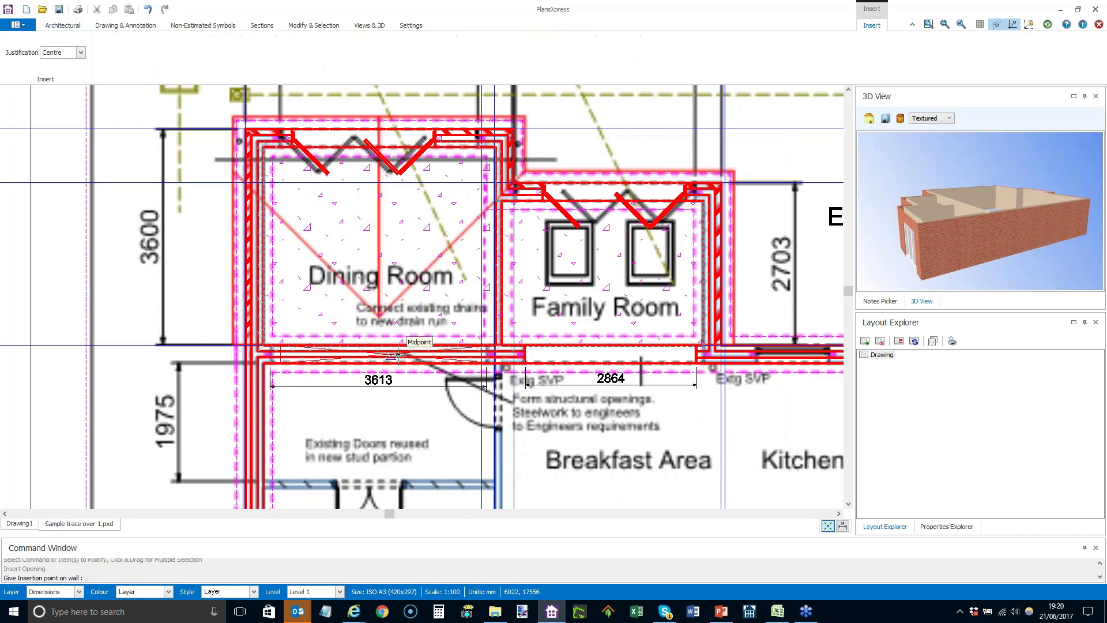
pyautogui.scroll(1, 397, 356)
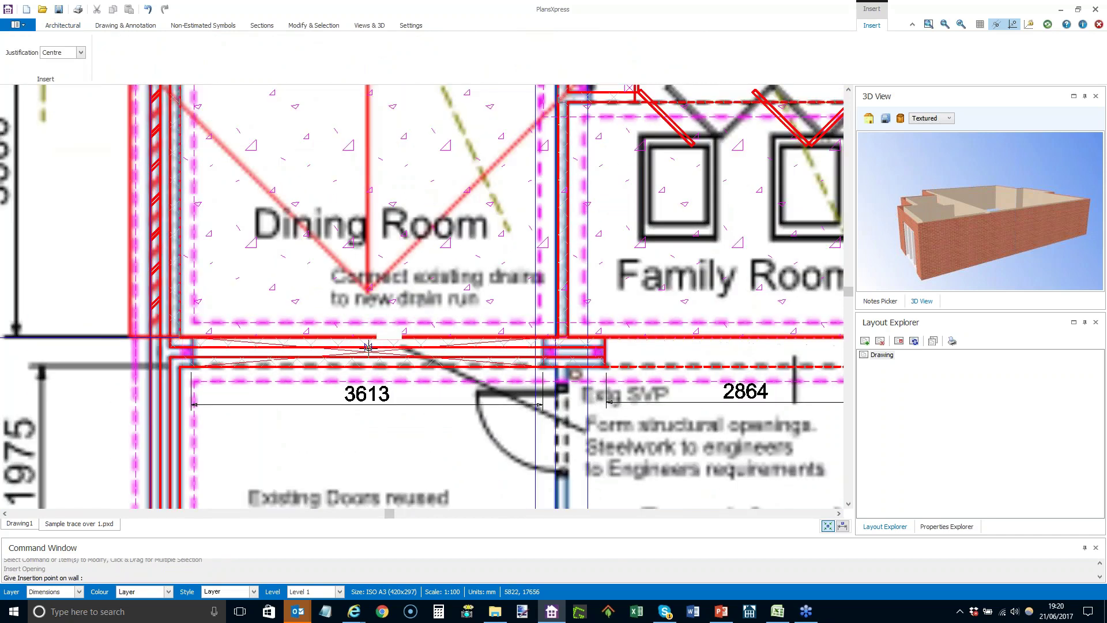
pyautogui.click(369, 349)
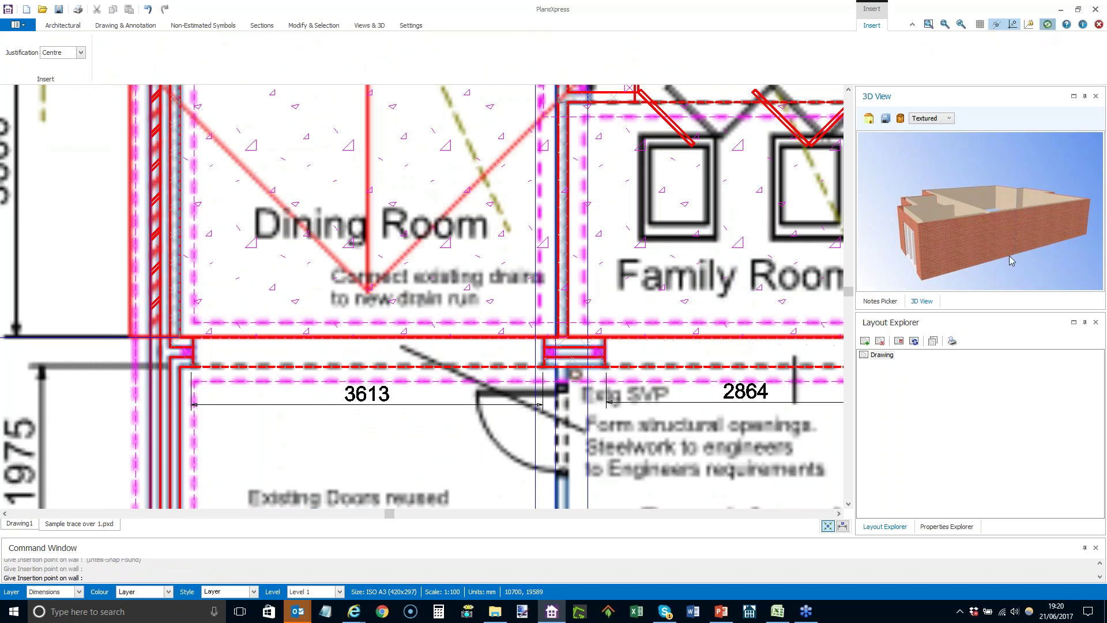
pyautogui.press('Escape')
# Step: Start a Typical 30 Degree Cut Roof for the main roof and set the pitch of both roof sides to 25 degrees
pyautogui.moveTo(974, 246); pyautogui.dragTo(1105, 230)
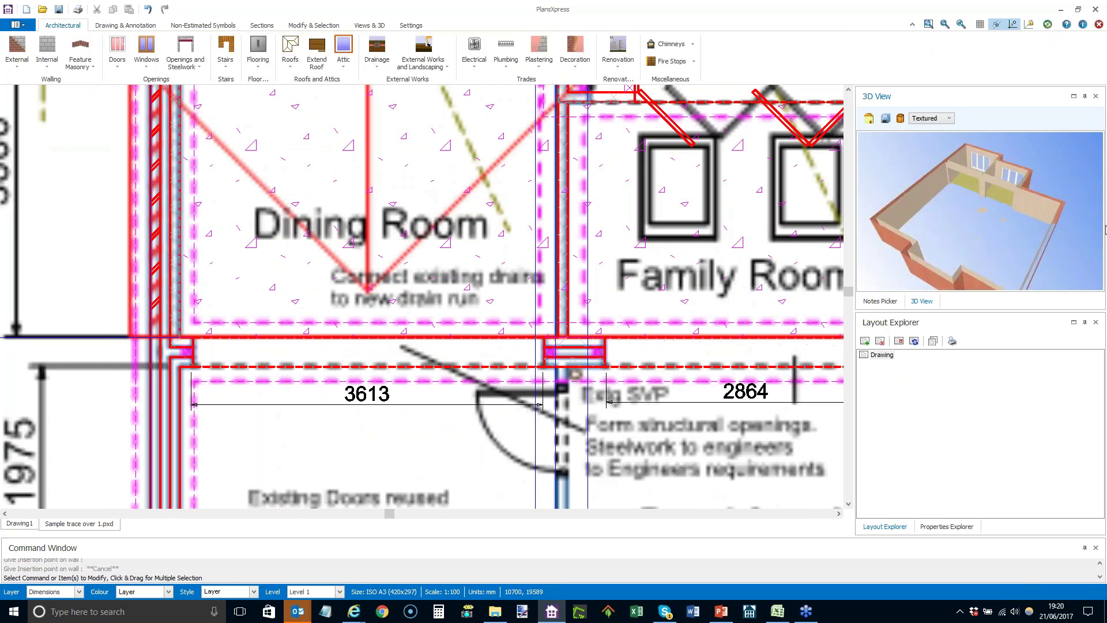
pyautogui.moveTo(983, 218); pyautogui.dragTo(960, 224)
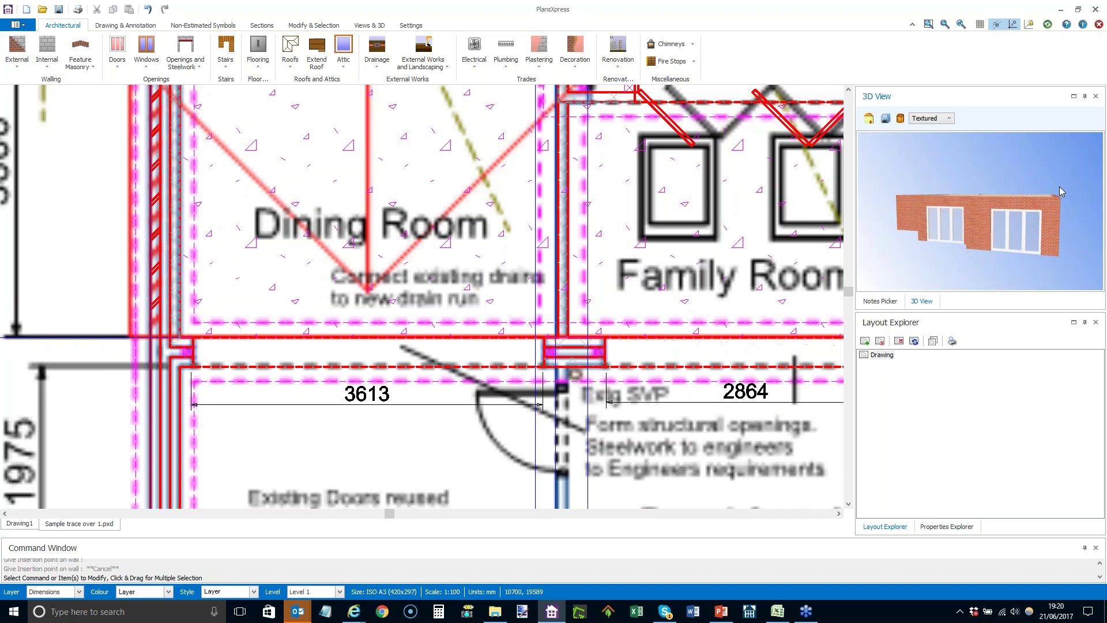
pyautogui.scroll(-5, 304, 176)
pyautogui.moveTo(306, 176); pyautogui.dragTo(306, 298)
pyautogui.scroll(1, 306, 299)
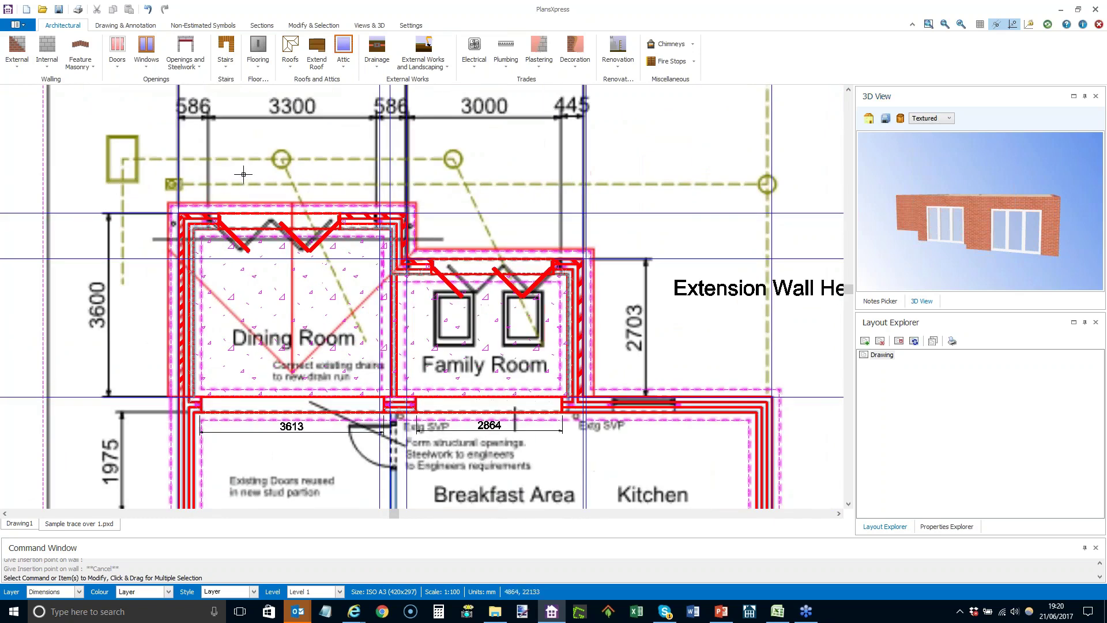
pyautogui.click(291, 65)
pyautogui.moveTo(297, 81)
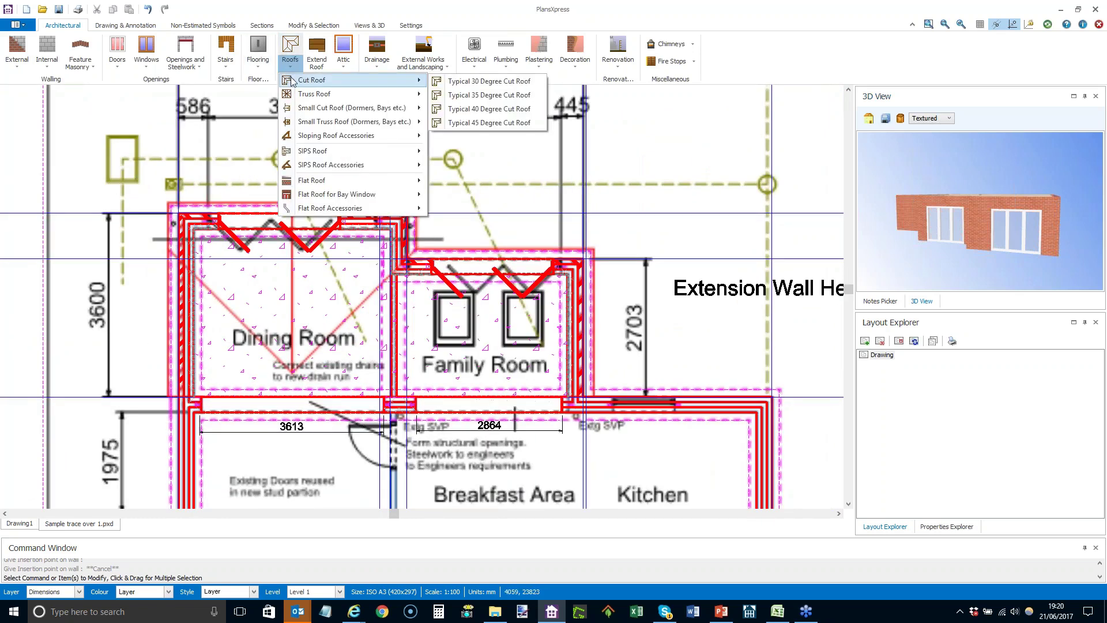
pyautogui.click(450, 81)
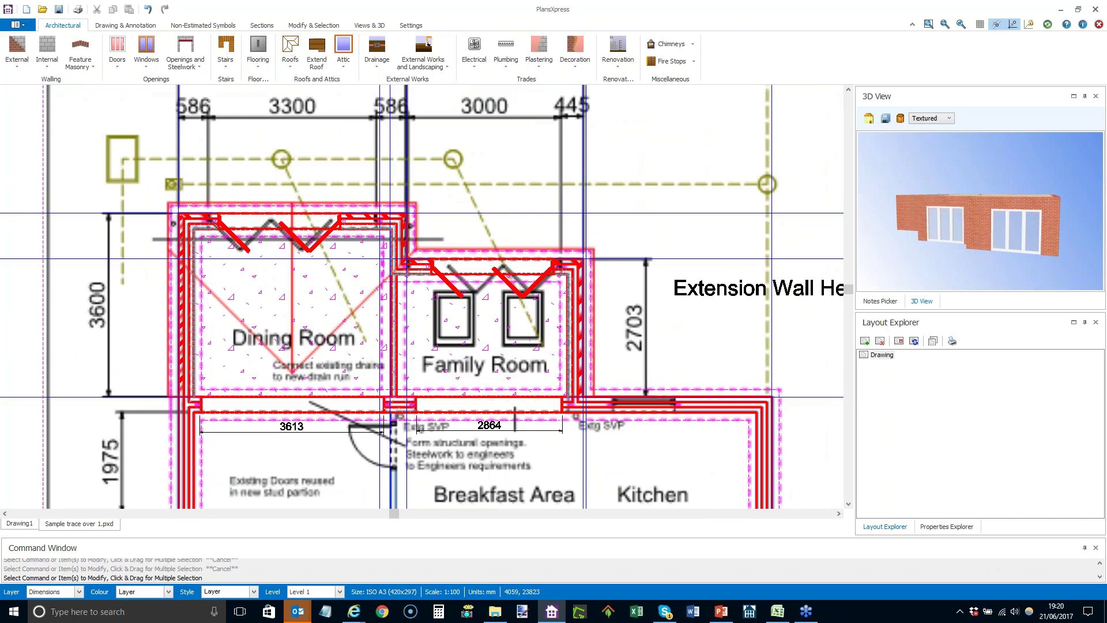
pyautogui.click(414, 266)
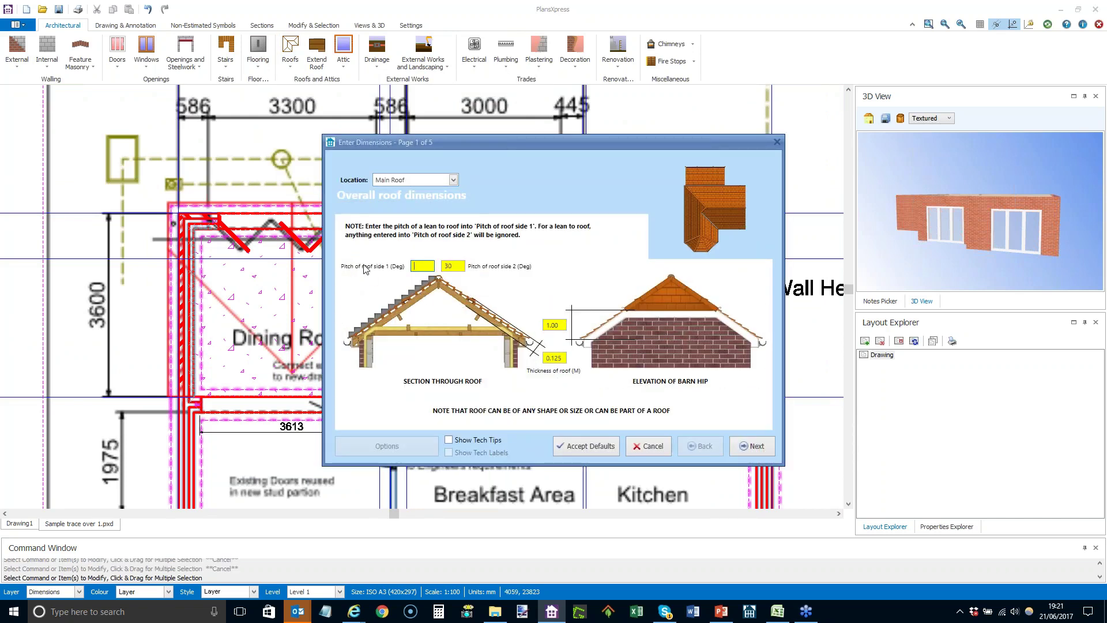
pyautogui.write('25')
pyautogui.press('Tab')
pyautogui.write('25')
pyautogui.click(747, 447)
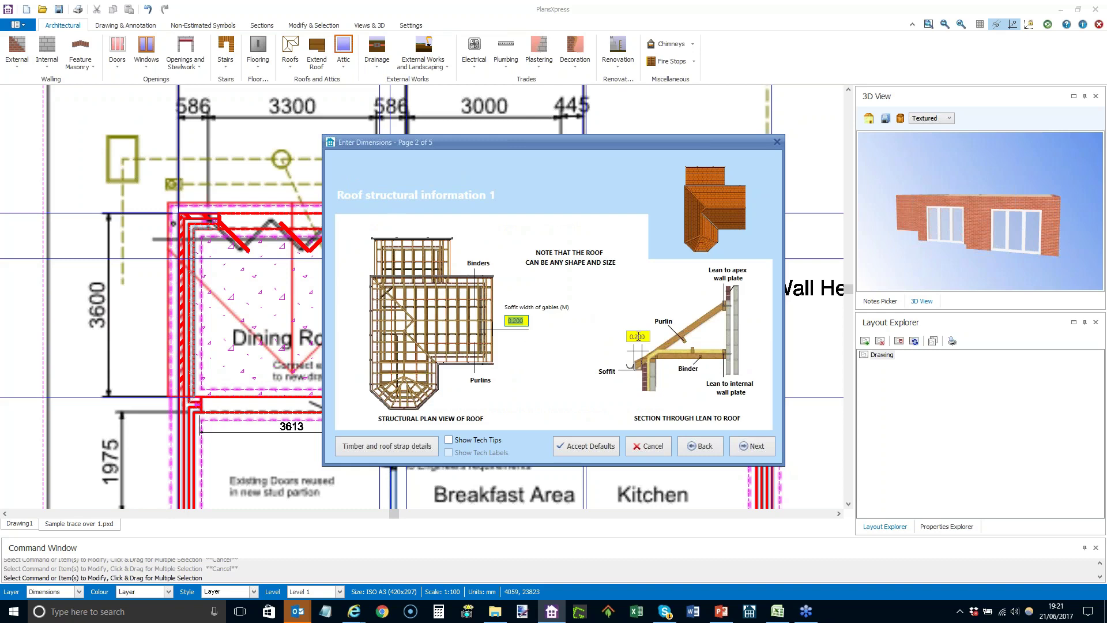
# Step: Review the timber and roof strap details and the gutter details, keeping all the default structural values
pyautogui.click(395, 447)
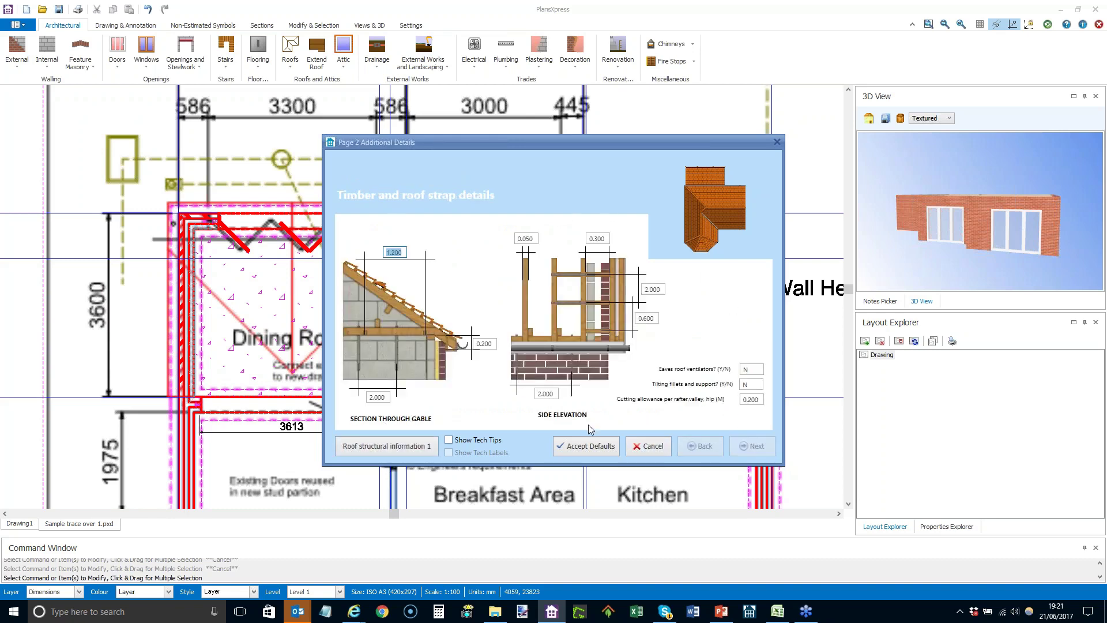
pyautogui.click(379, 447)
pyautogui.click(755, 446)
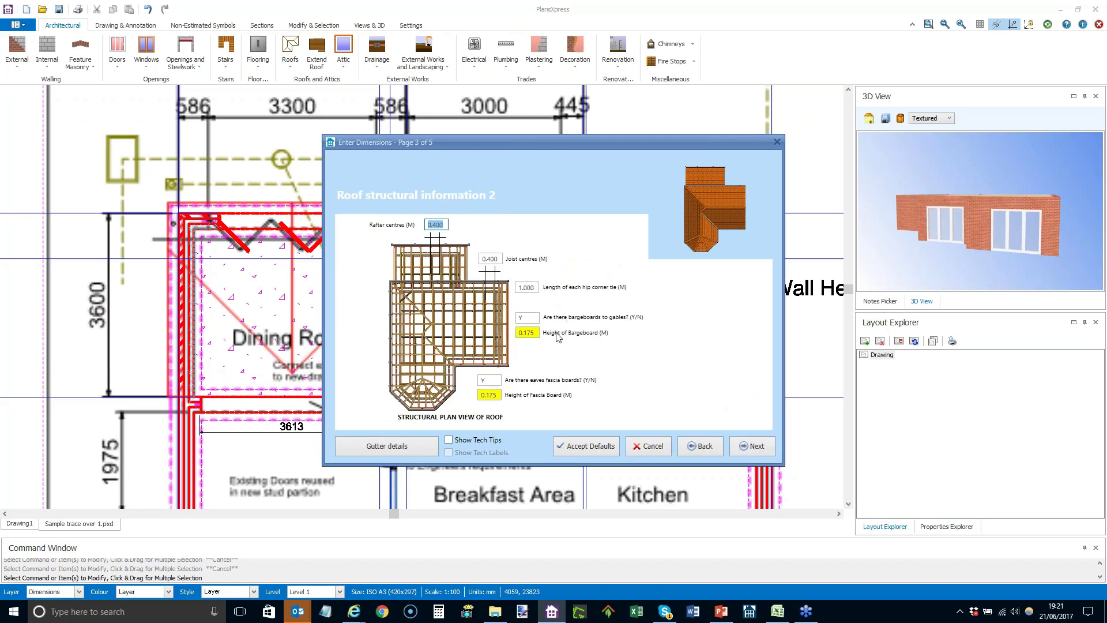
pyautogui.click(406, 448)
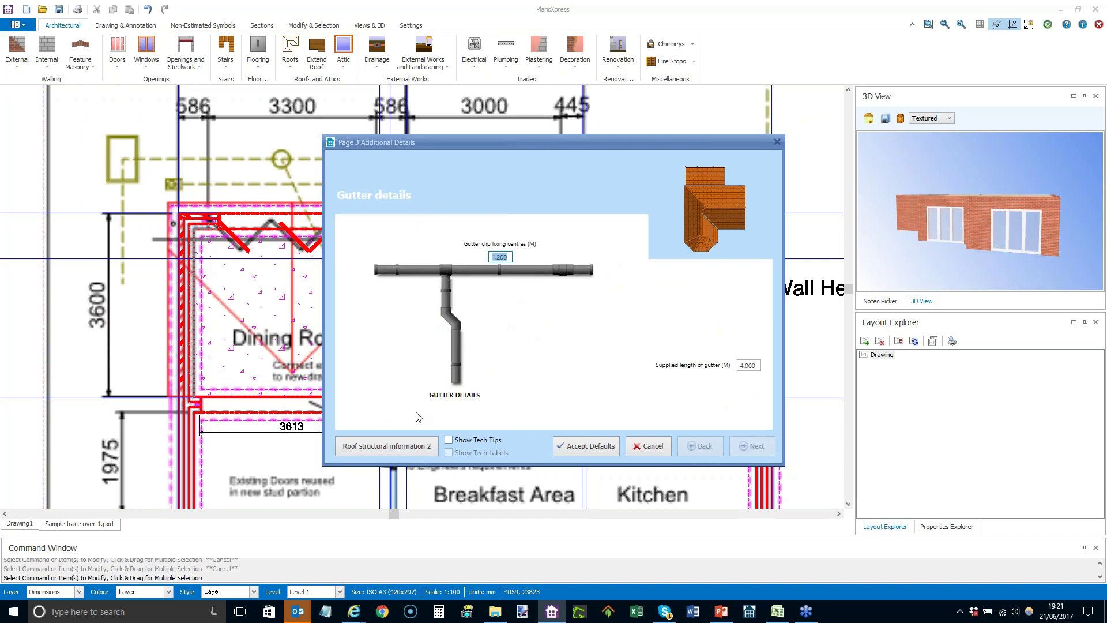
pyautogui.click(386, 448)
pyautogui.click(753, 445)
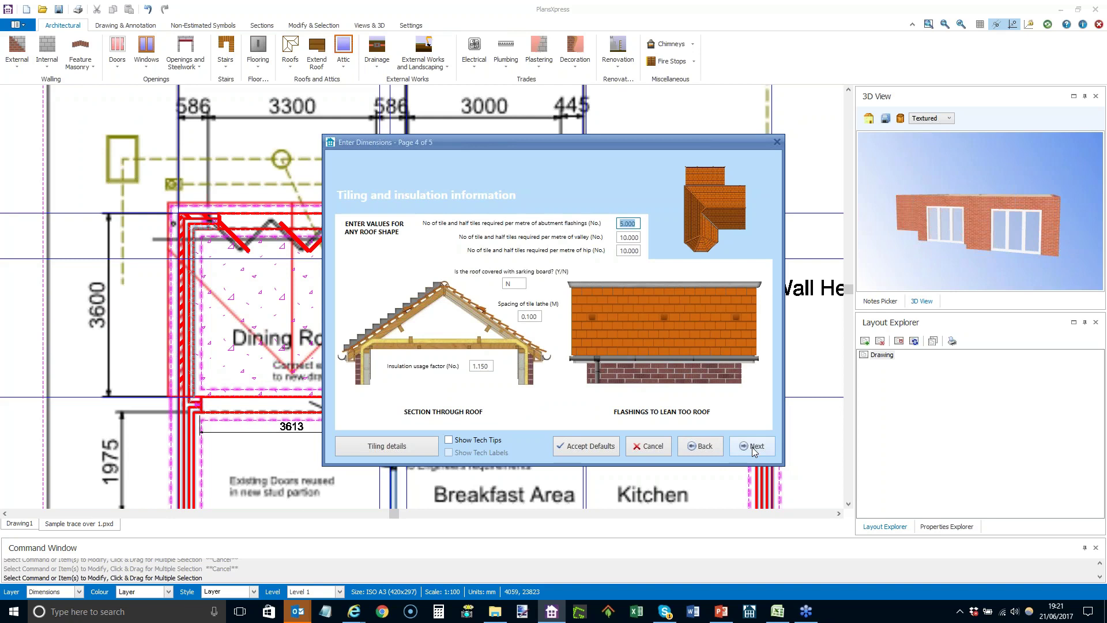
# Step: Set the tile and half tile counts per metre of abutment flashings, valley and hip to 0 and keep the default roof finishes
pyautogui.write('0')
pyautogui.press('Tab')
pyautogui.write('0')
pyautogui.press('Tab')
pyautogui.write('0')
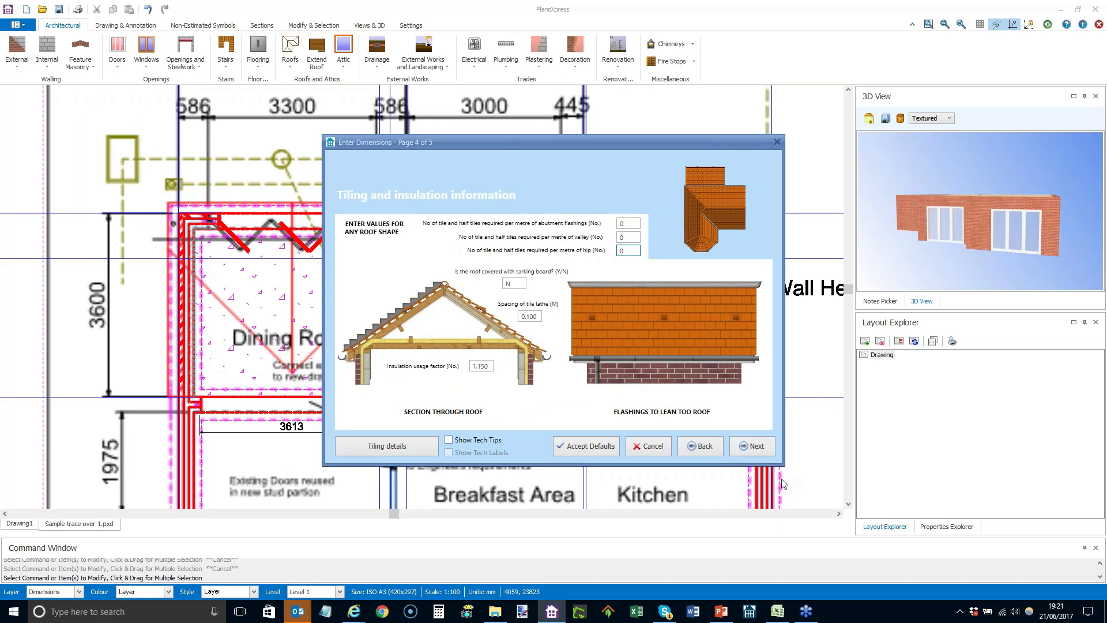
pyautogui.click(750, 448)
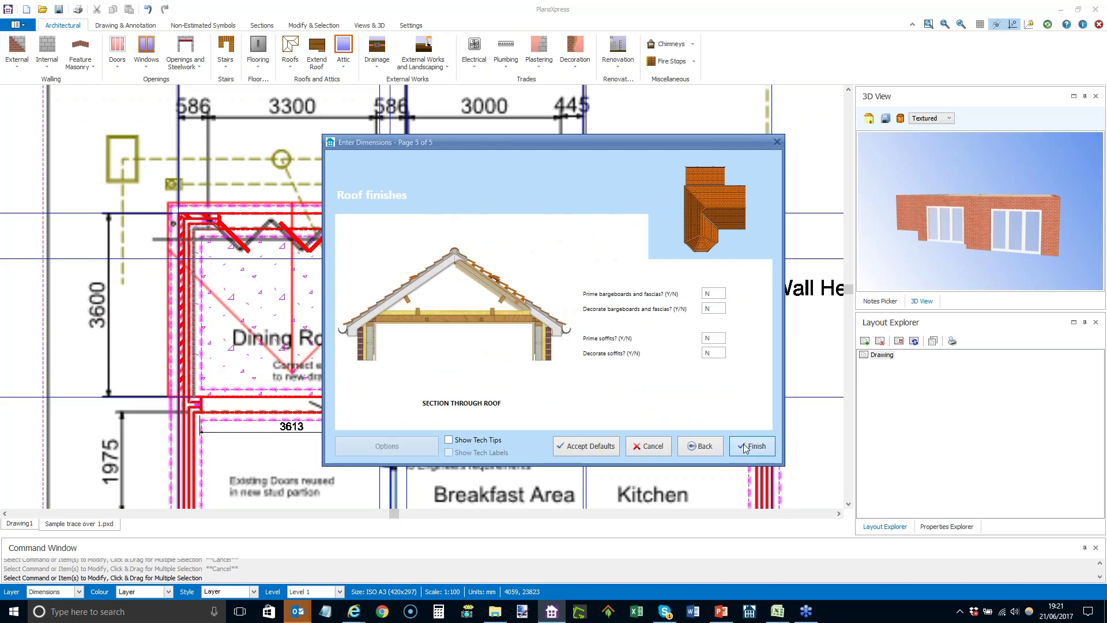
pyautogui.click(744, 448)
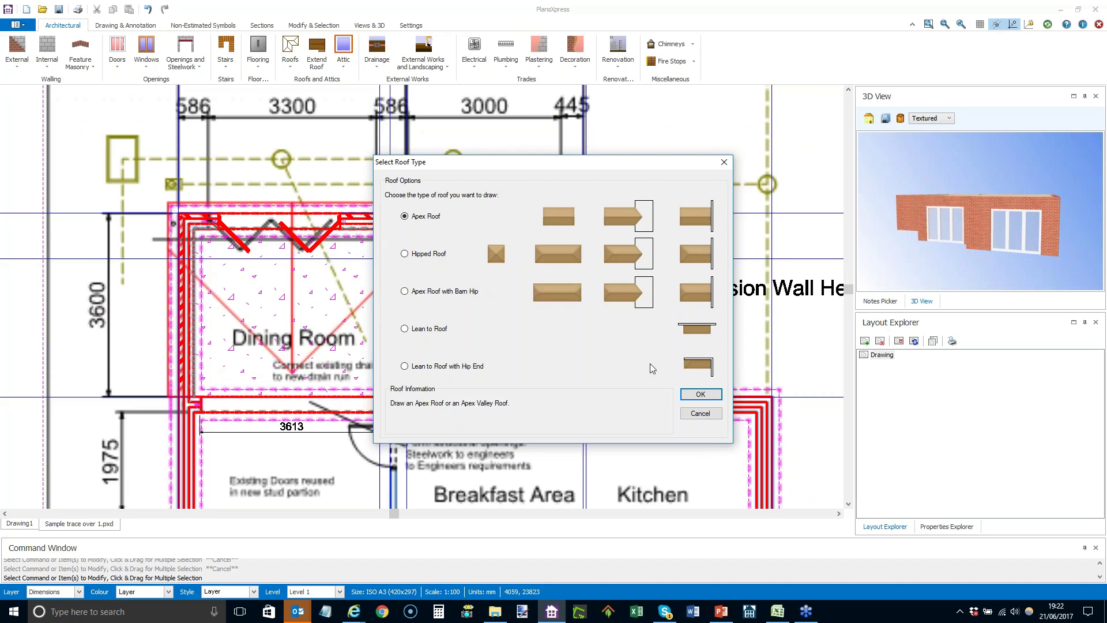
# Step: Try an Apex Roof on the Family Room's outer side wall, marking its width from the outer corner to the existing house
pyautogui.click(699, 393)
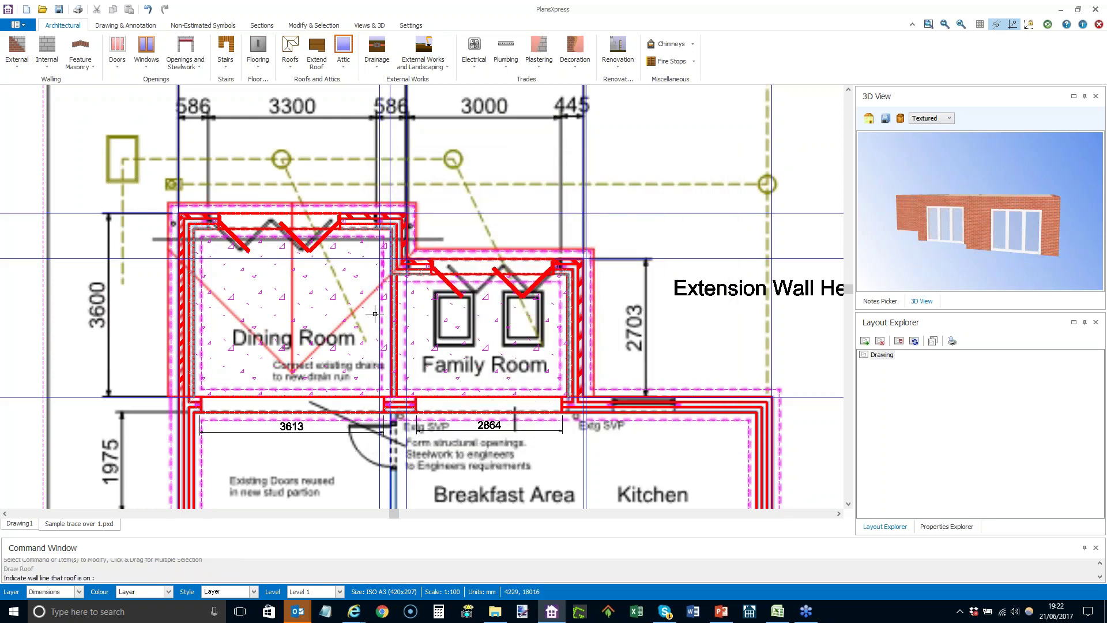
pyautogui.scroll(3, 575, 269)
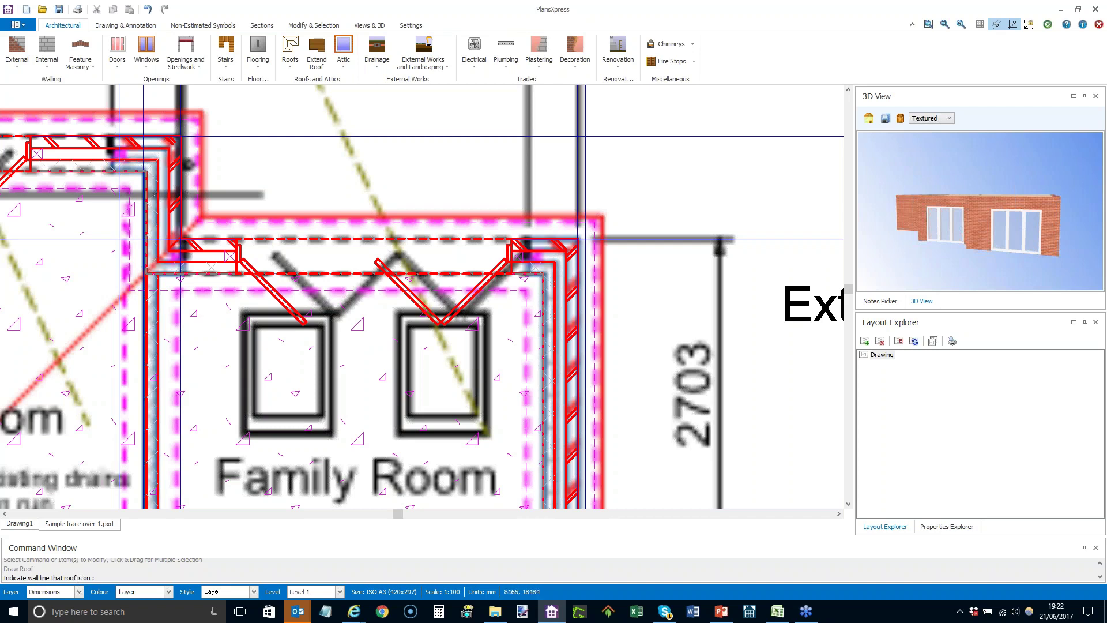
pyautogui.scroll(2, 574, 296)
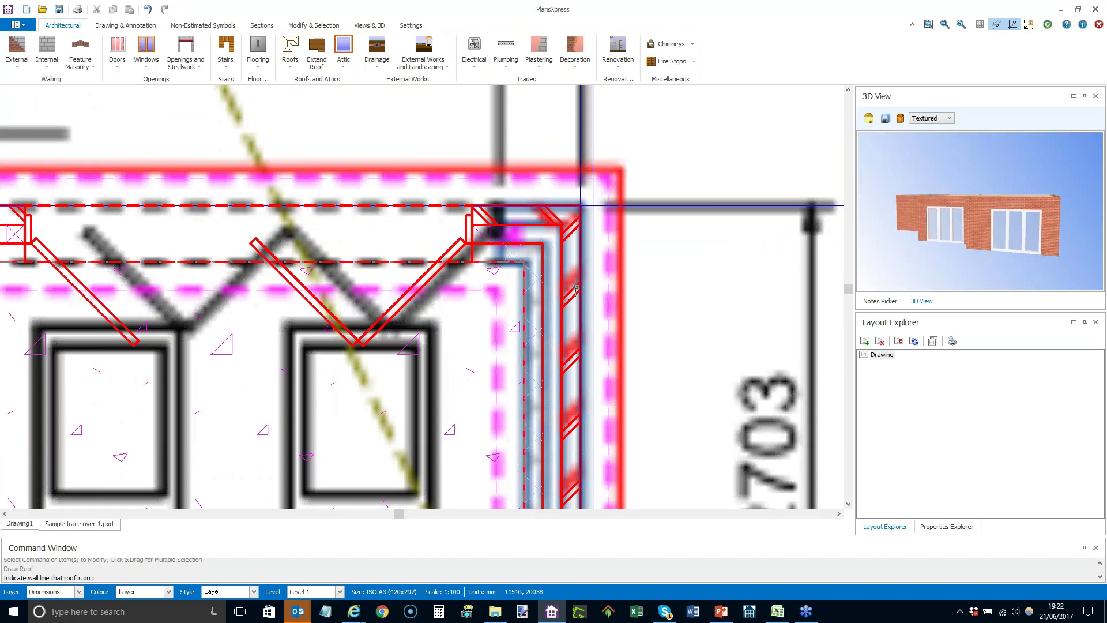
pyautogui.click(575, 289)
pyautogui.scroll(2, 569, 205)
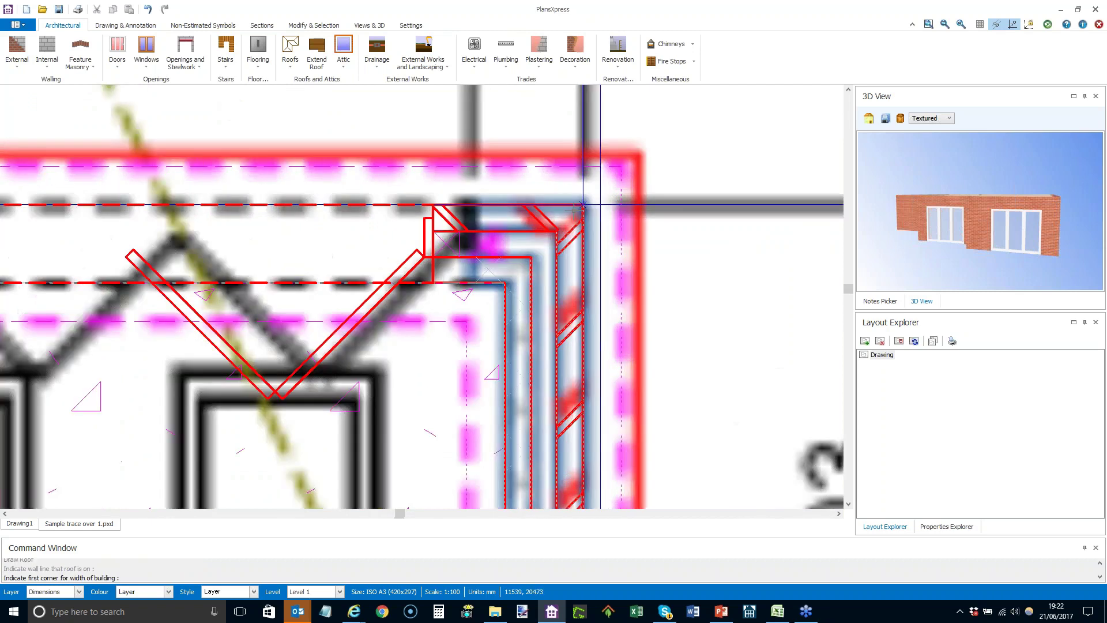
pyautogui.click(594, 199)
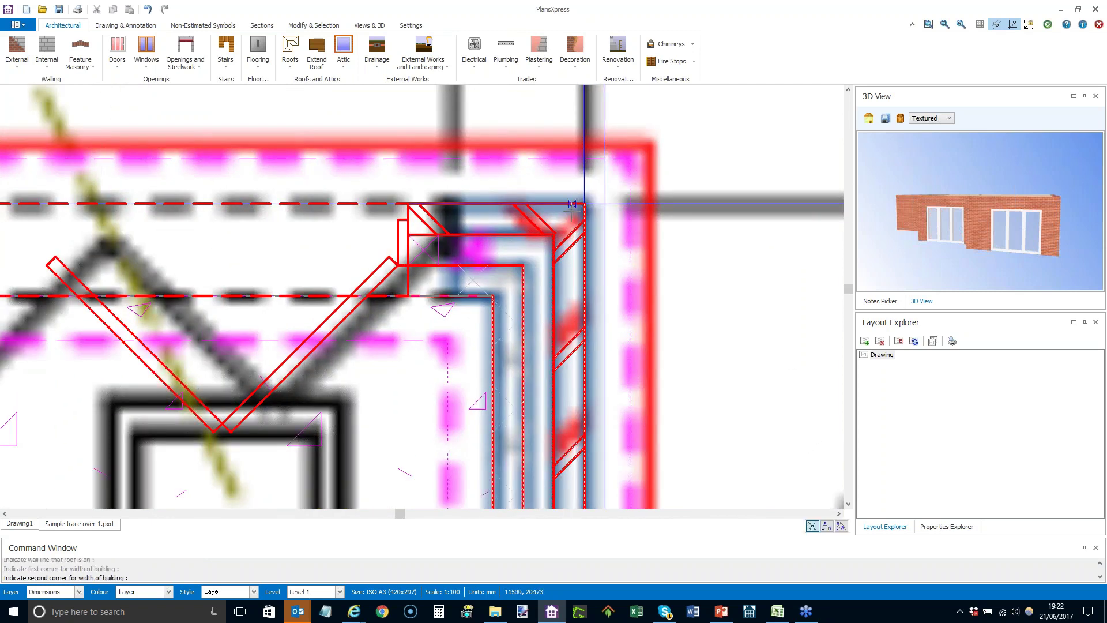
pyautogui.scroll(-2, 584, 207)
pyautogui.scroll(-2, 563, 206)
pyautogui.scroll(-1, 552, 362)
pyautogui.scroll(2, 553, 362)
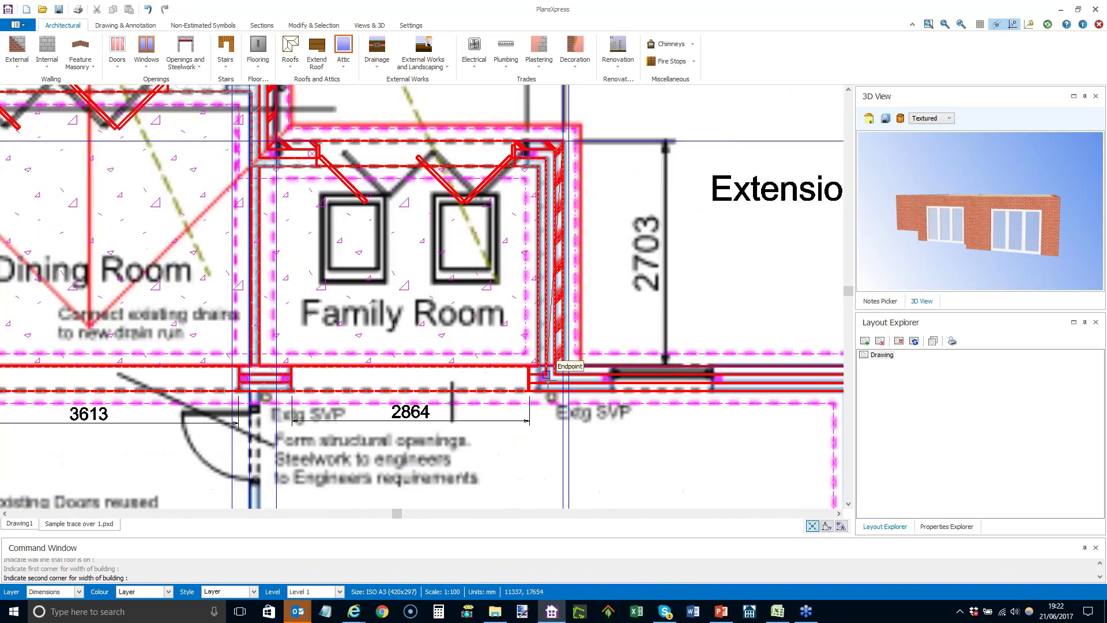
pyautogui.click(568, 364)
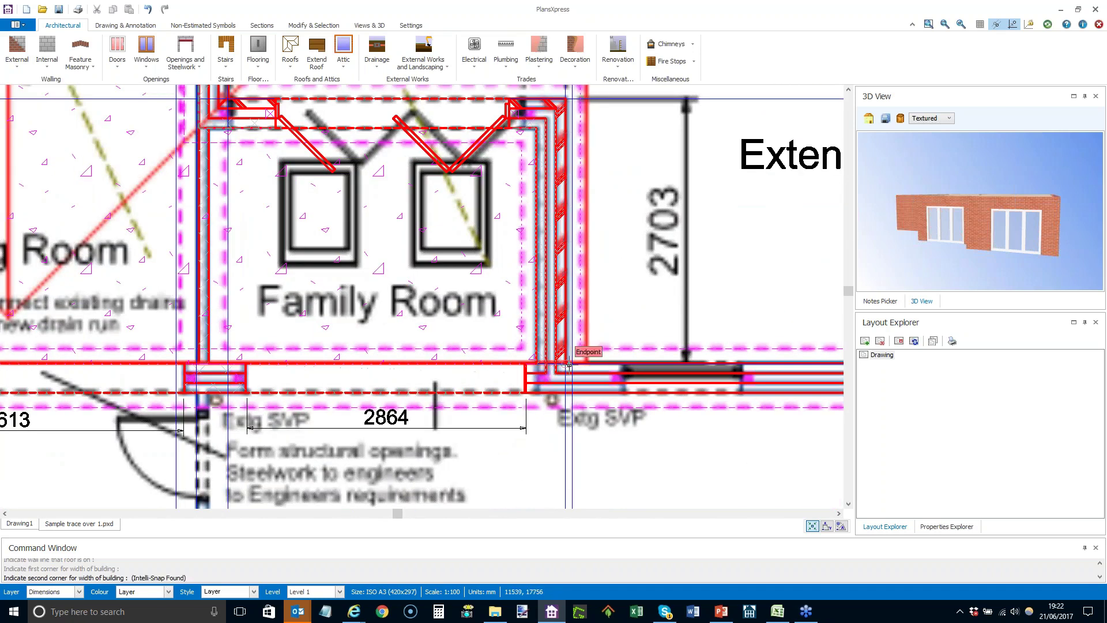
# Step: Extend the apex roof's length to the Dining Room's outer side wall, and undo the roof
pyautogui.scroll(-1, 573, 364)
pyautogui.scroll(-1, 573, 363)
pyautogui.scroll(3, 233, 236)
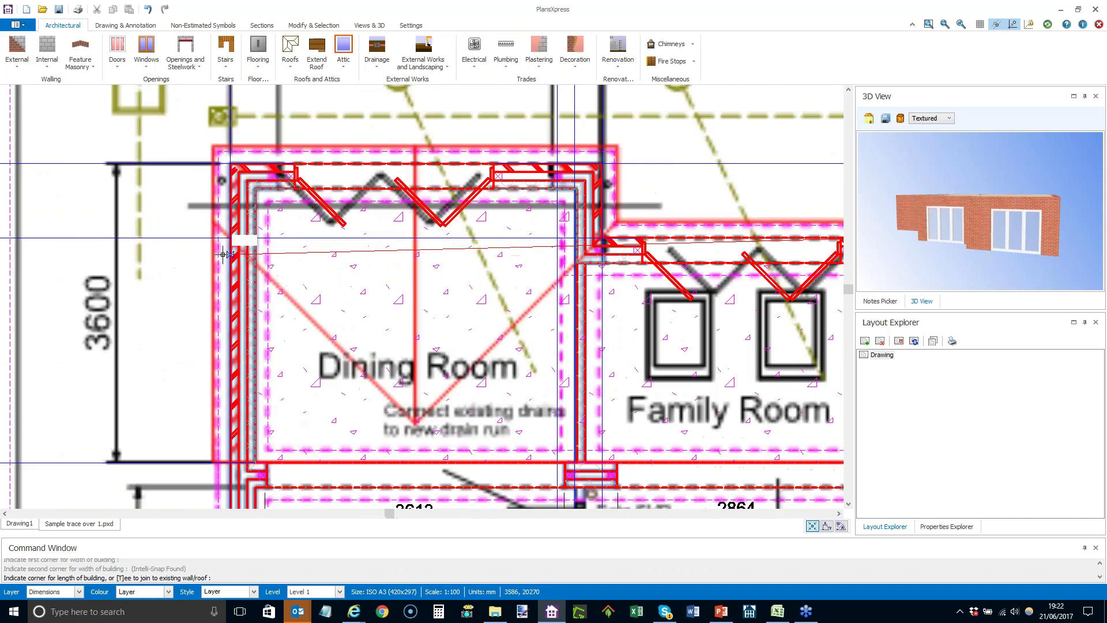
pyautogui.click(250, 206)
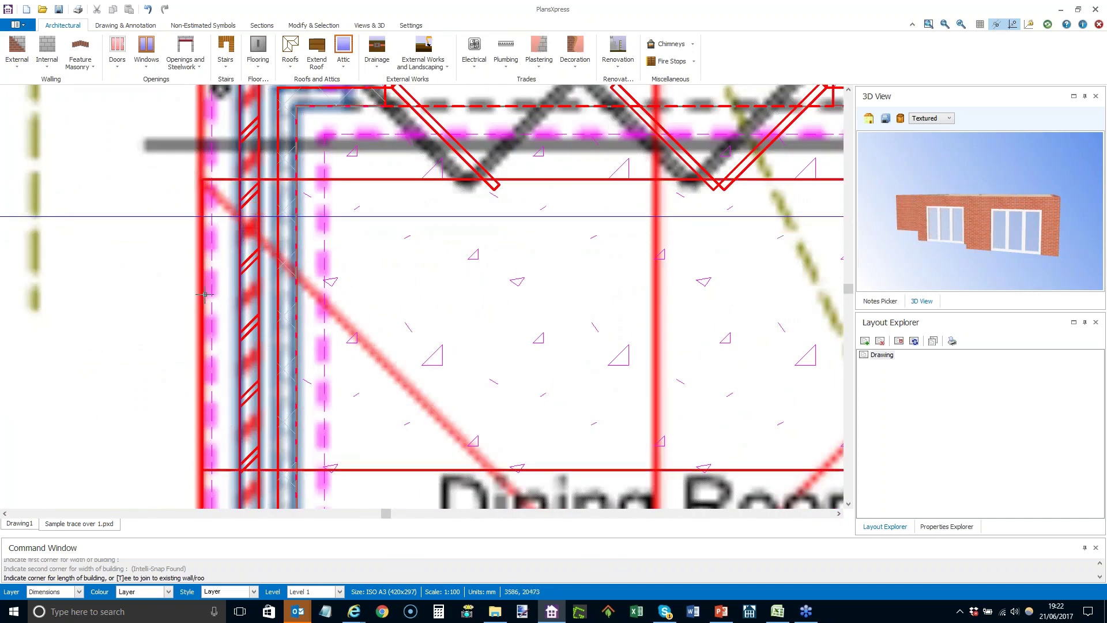
pyautogui.click(579, 320)
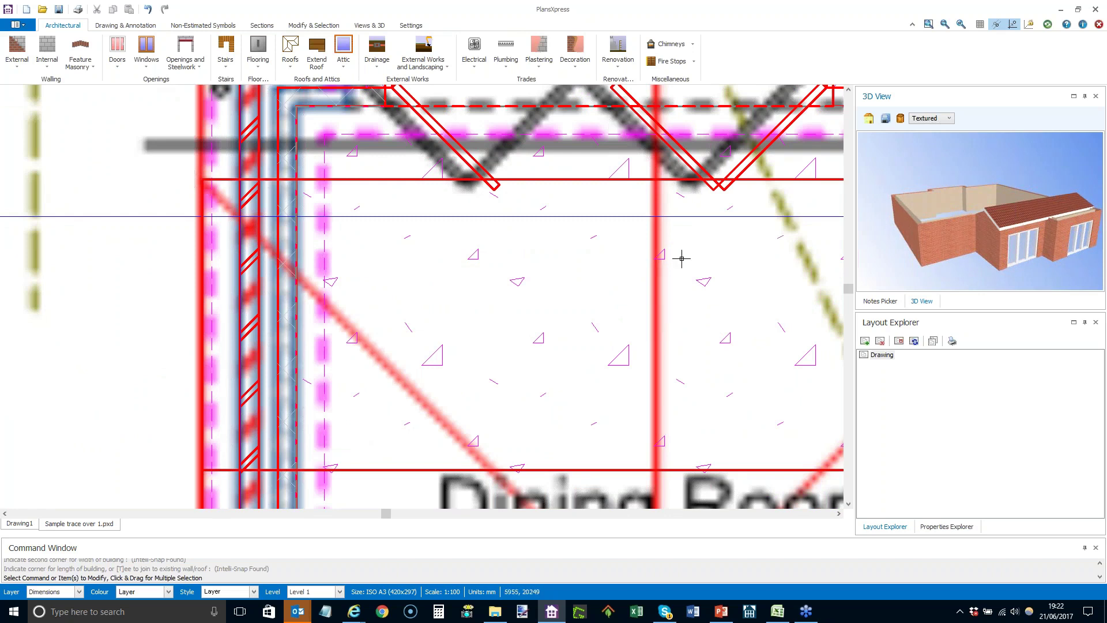
pyautogui.click(149, 9)
pyautogui.scroll(-4, 373, 254)
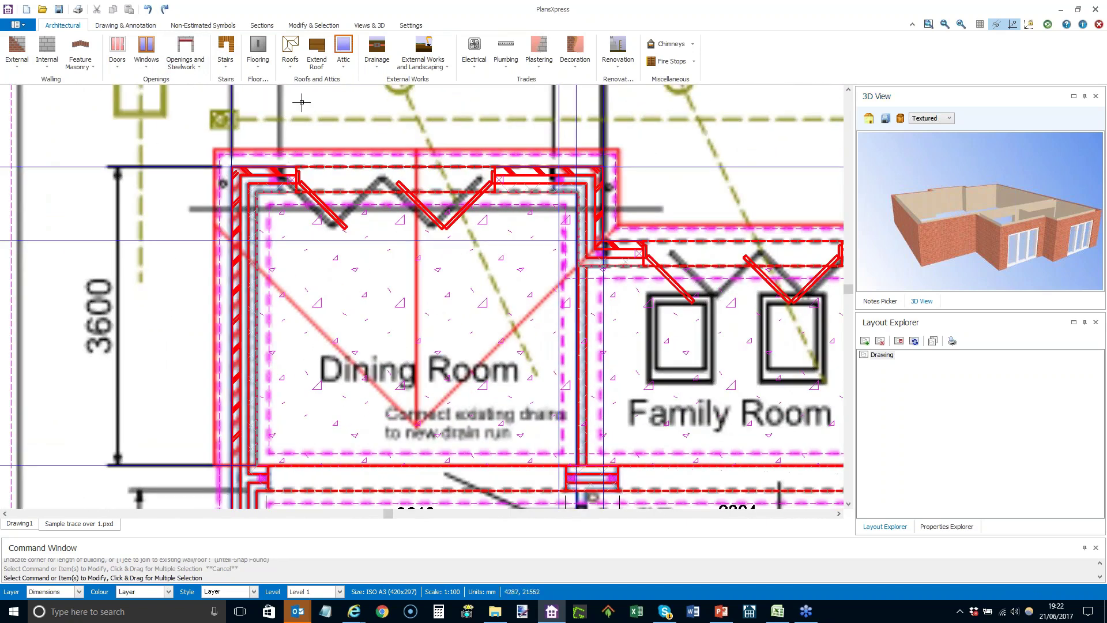
# Step: Start the cut roof again with the defaults accepted and choose Lean to Roof as the type
pyautogui.click(289, 49)
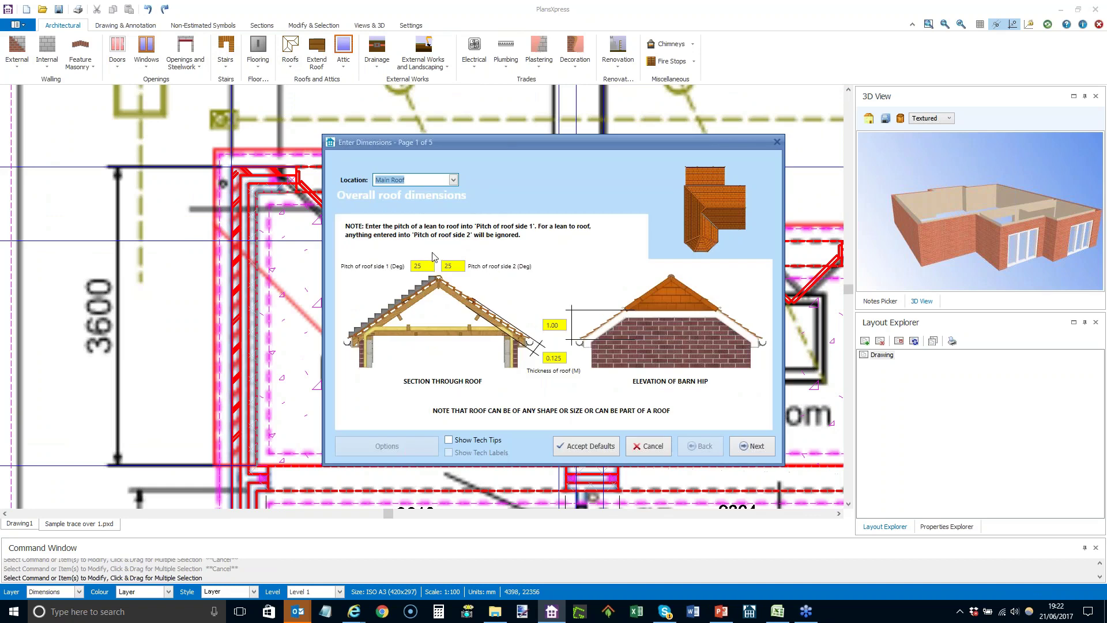
pyautogui.click(616, 448)
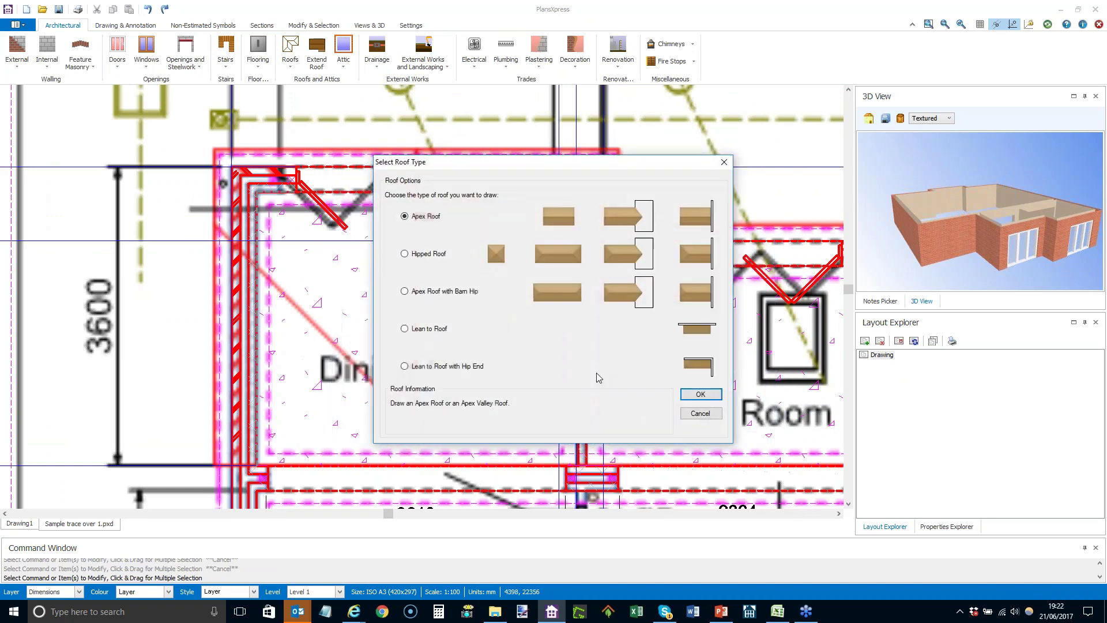
pyautogui.click(404, 331)
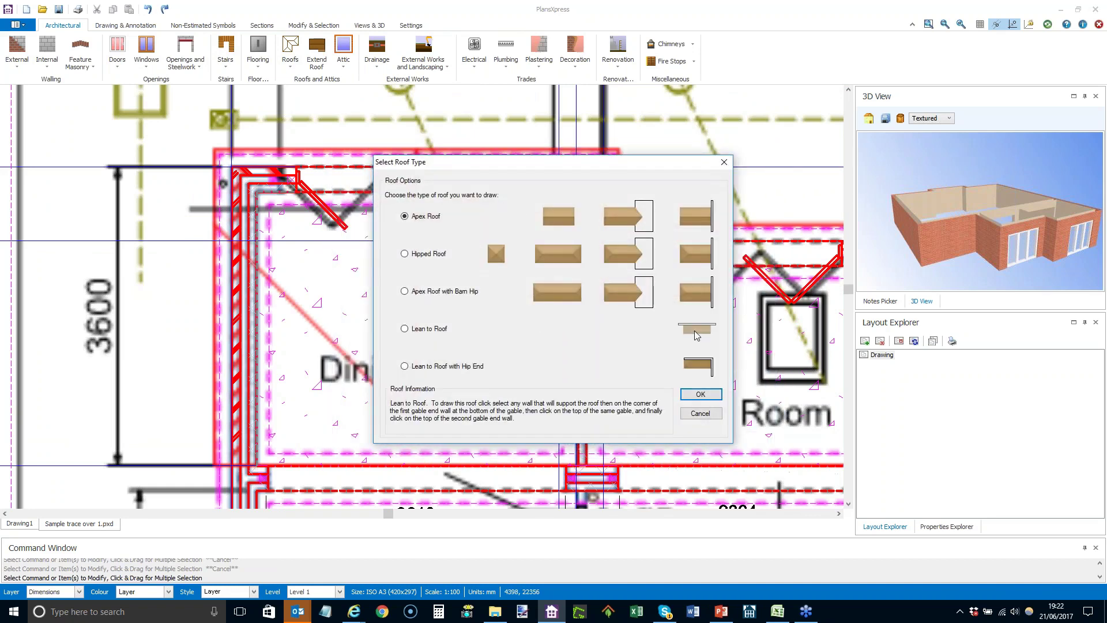
pyautogui.click(701, 394)
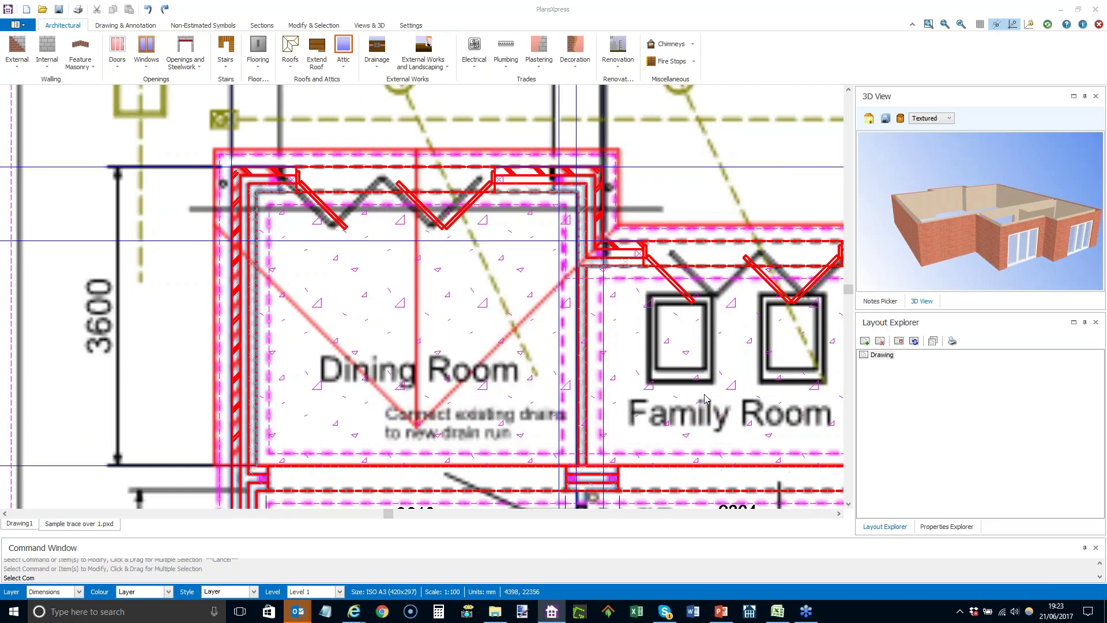
# Step: Place the lean-to roof on the Family Room's outer side wall, marking its width from the outer corner to the existing house
pyautogui.click(574, 347)
pyautogui.scroll(4, 577, 199)
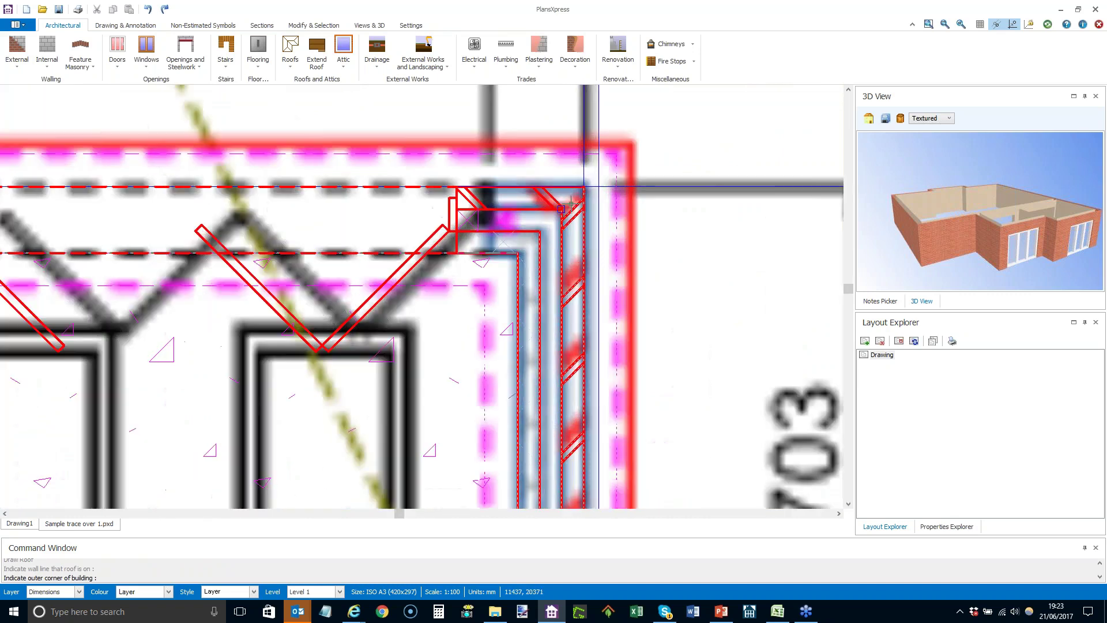
pyautogui.click(584, 186)
pyautogui.scroll(-3, 584, 186)
pyautogui.scroll(4, 546, 398)
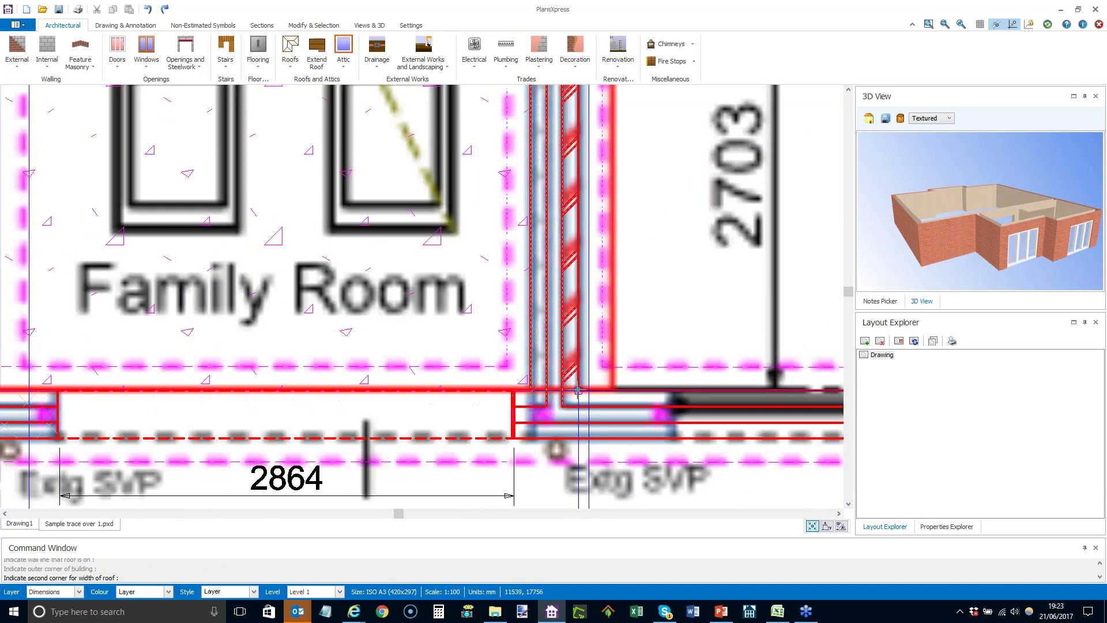
pyautogui.click(578, 391)
# Step: Extend the lean-to roof's length to the Dining Room's outer side wall and decline considering ceilings, purlins, binders and rain water pipes
pyautogui.scroll(-3, 577, 391)
pyautogui.scroll(4, 183, 258)
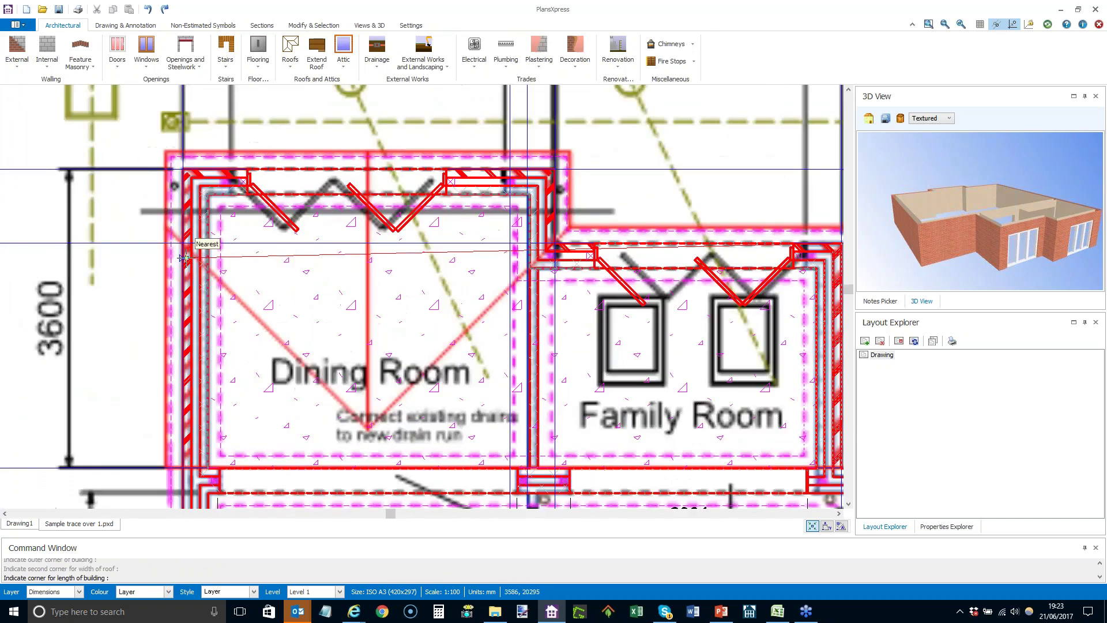
pyautogui.scroll(2, 183, 258)
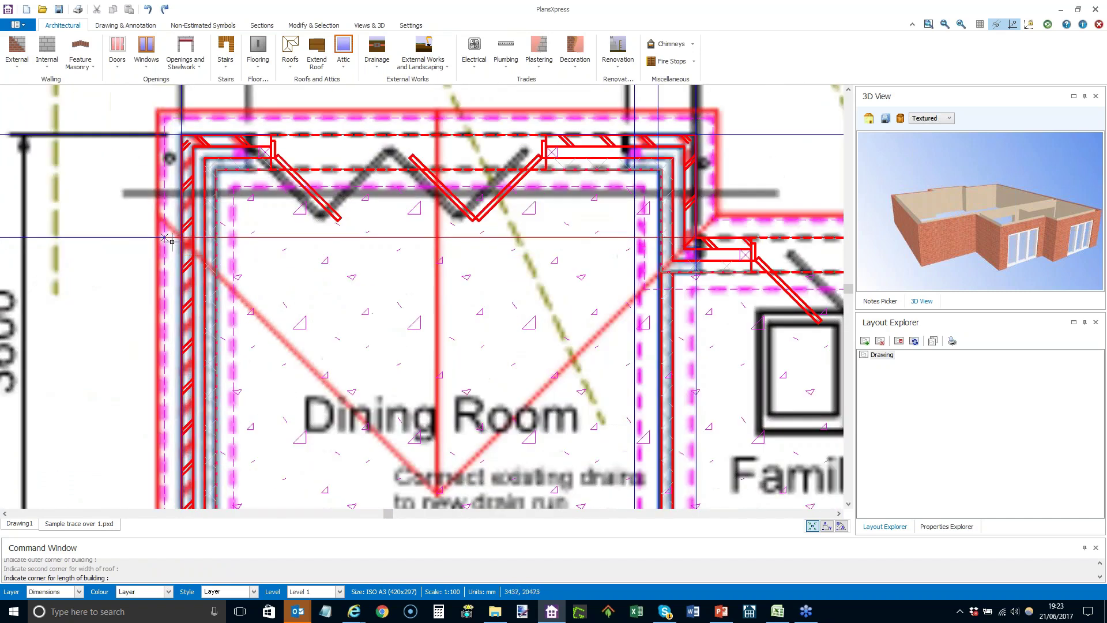
pyautogui.click(346, 429)
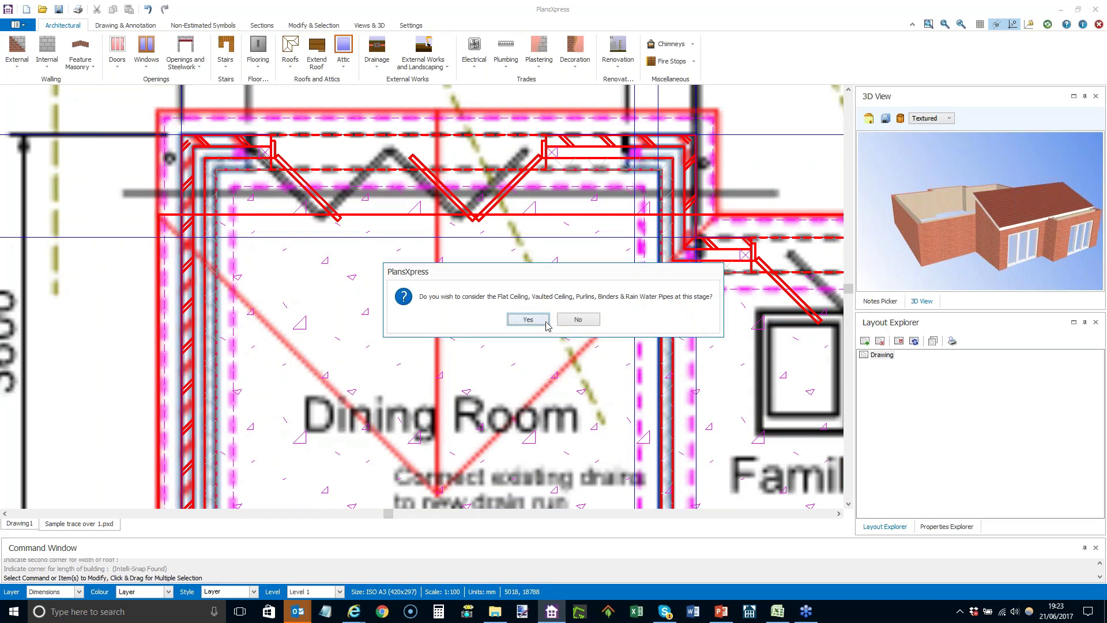
pyautogui.click(569, 321)
# Step: Start another roof for the Dining Room projection and choose Apex Roof as its type
pyautogui.scroll(-1, 445, 288)
pyautogui.moveTo(448, 295); pyautogui.dragTo(313, 297)
pyautogui.click(290, 46)
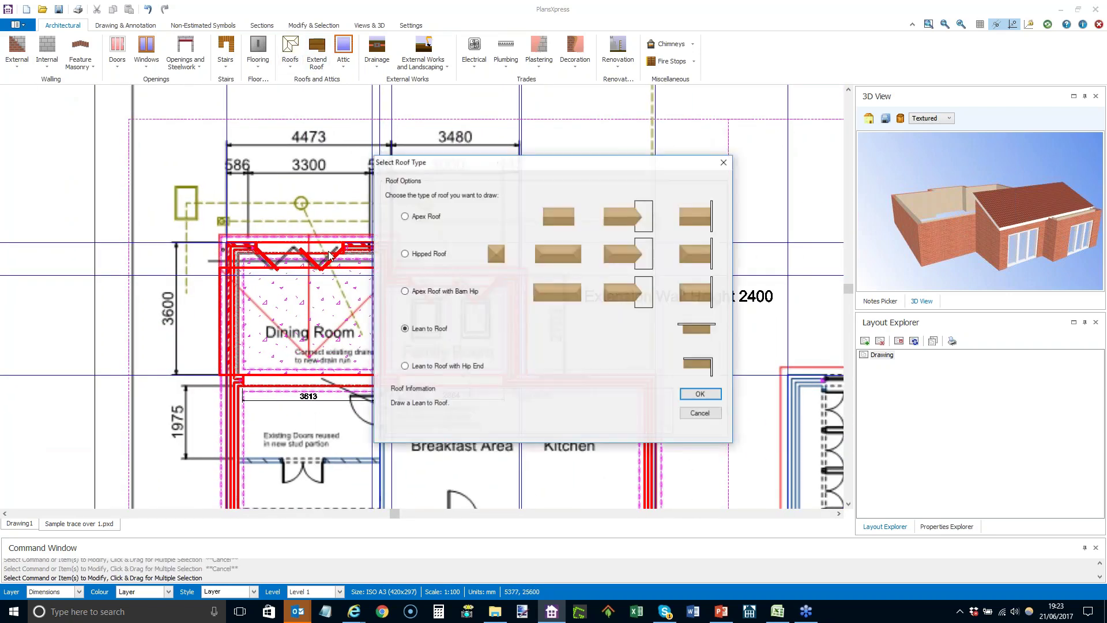
pyautogui.click(425, 218)
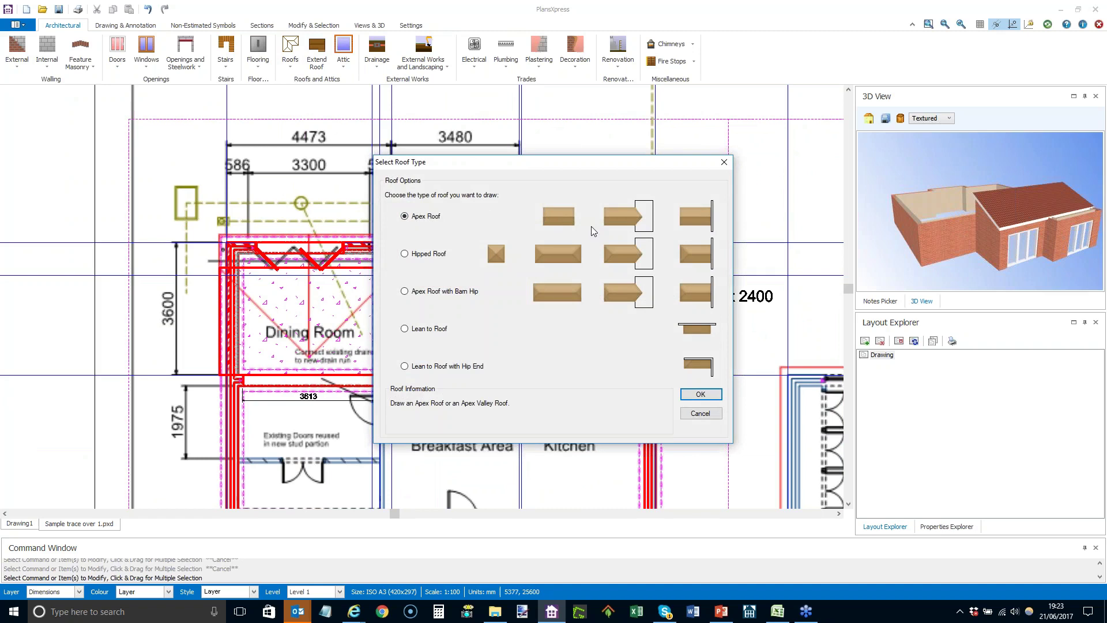
pyautogui.click(701, 395)
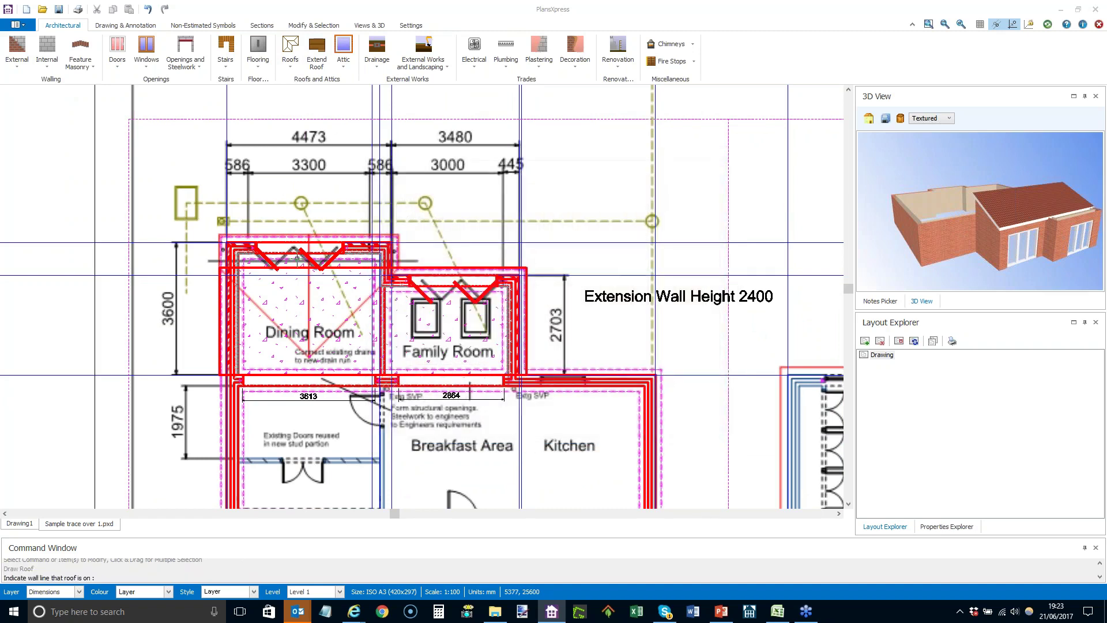
# Step: Place the apex roof on the Dining Room's bi-fold door wall between its outer corners, teeing it into the lean-to roof's eaves line
pyautogui.scroll(5, 246, 260)
pyautogui.click(228, 221)
pyautogui.click(180, 210)
pyautogui.scroll(-2, 176, 216)
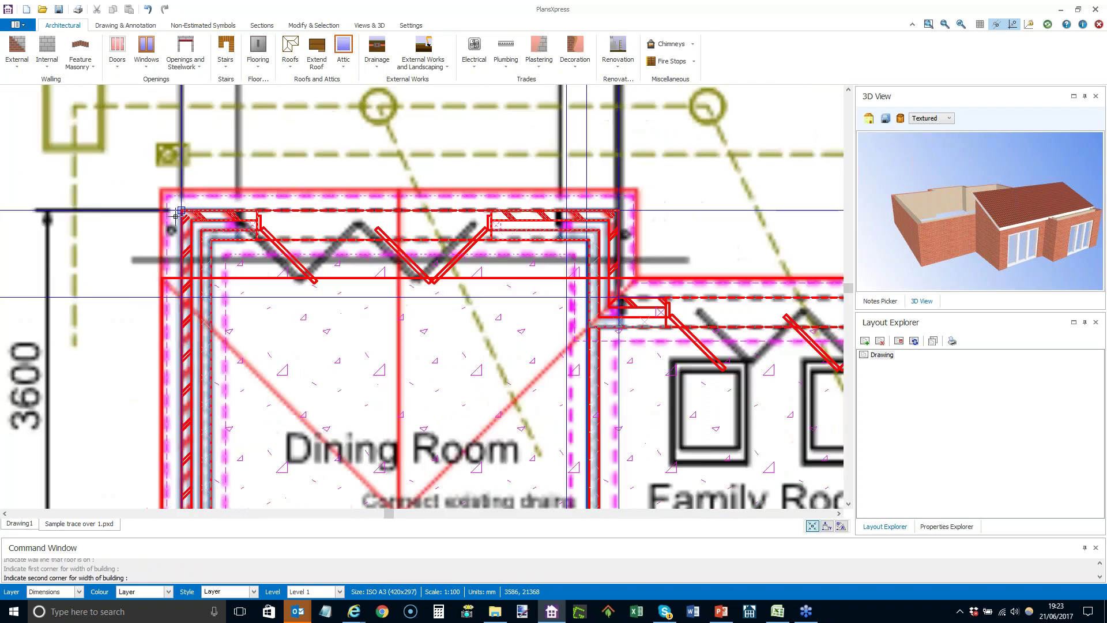
pyautogui.scroll(2, 609, 225)
pyautogui.click(623, 206)
pyautogui.scroll(-1, 640, 211)
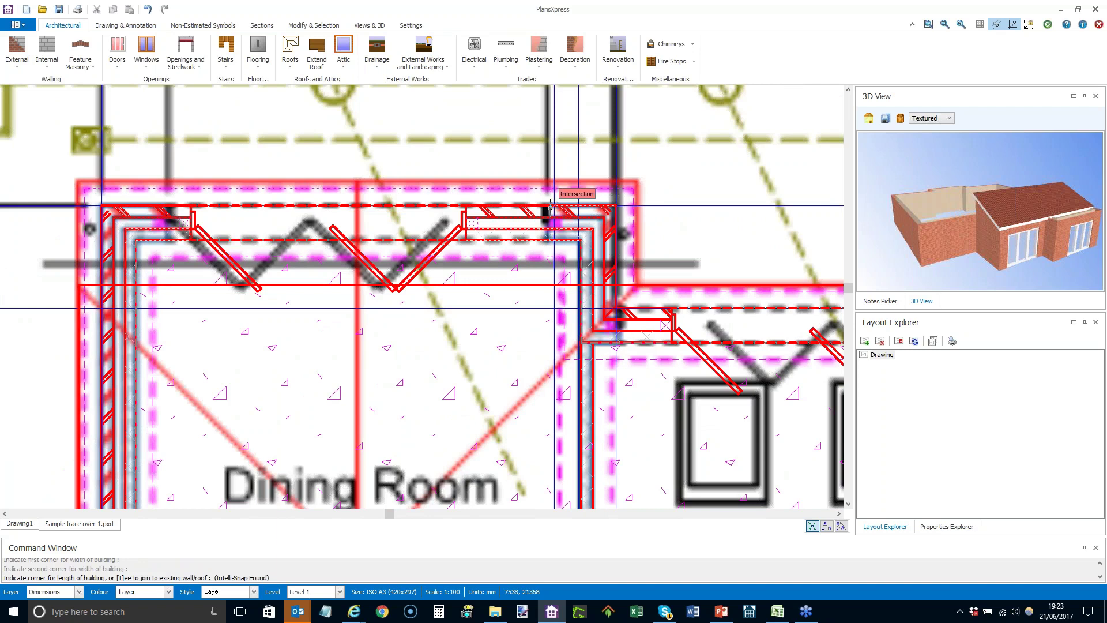
pyautogui.press('t')
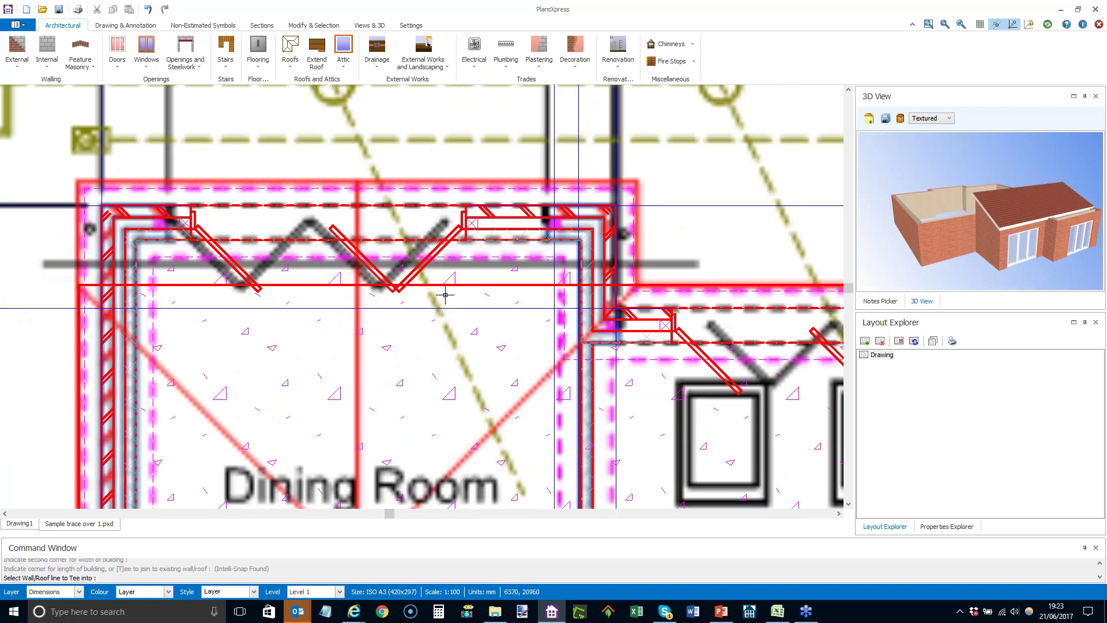
pyautogui.click(467, 285)
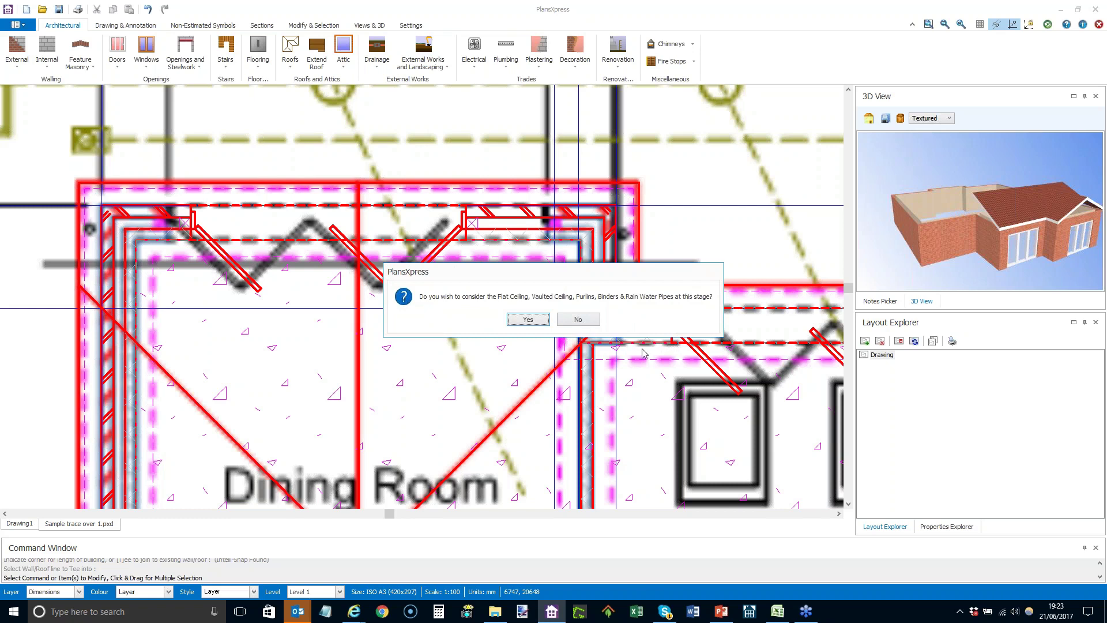
# Step: Agree to consider the ceilings and place a flat ceiling area with its height above floor level set to 2.5 m
pyautogui.click(541, 322)
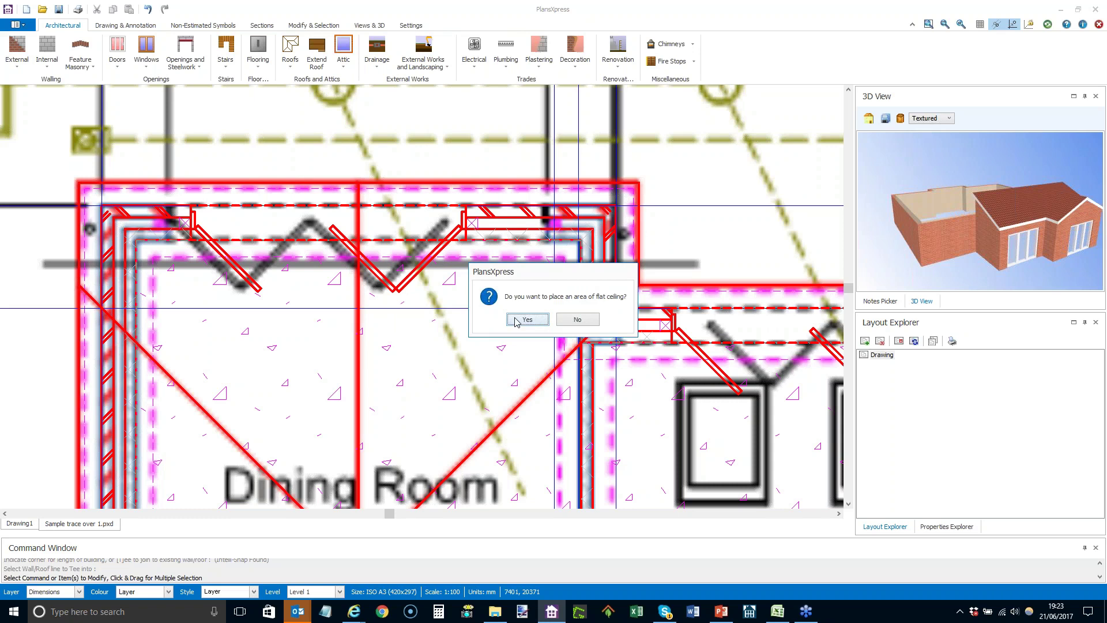
pyautogui.click(515, 321)
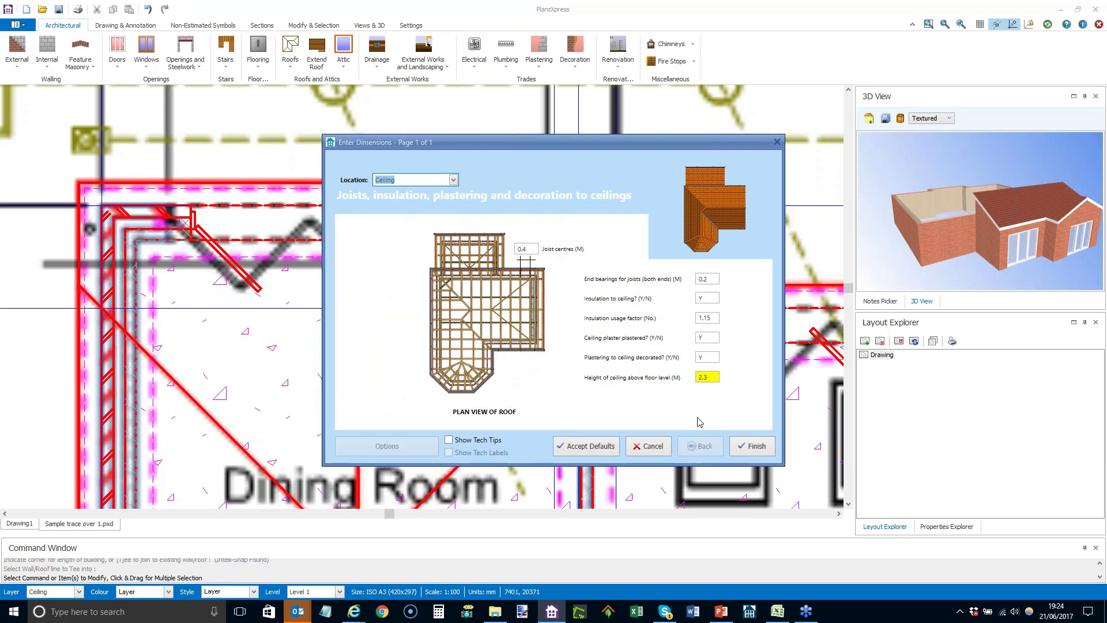
pyautogui.click(689, 378)
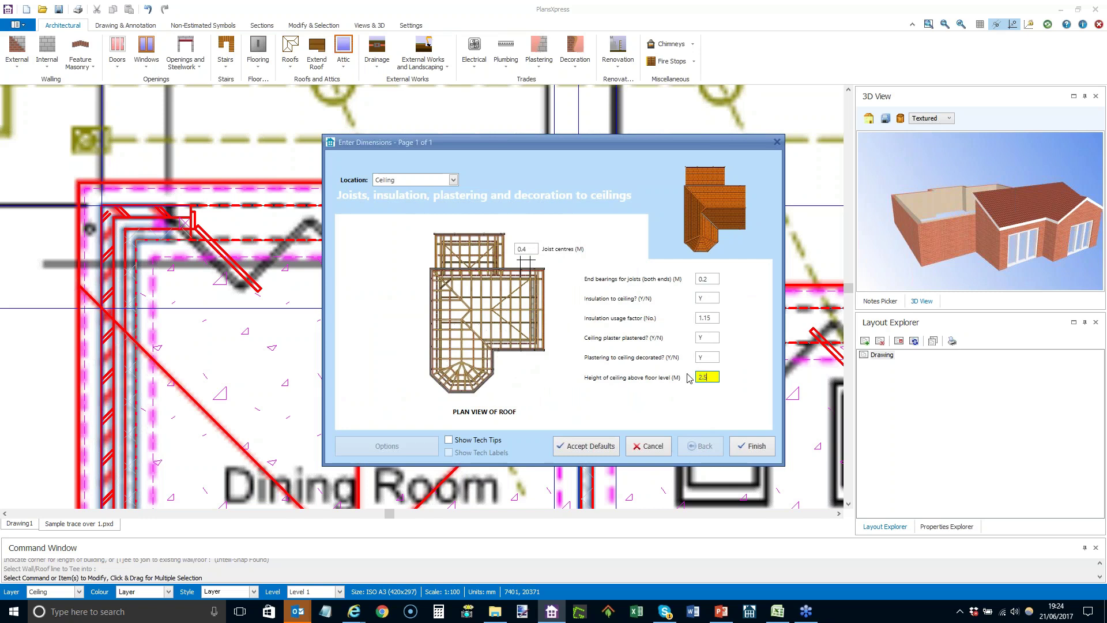
pyautogui.click(752, 446)
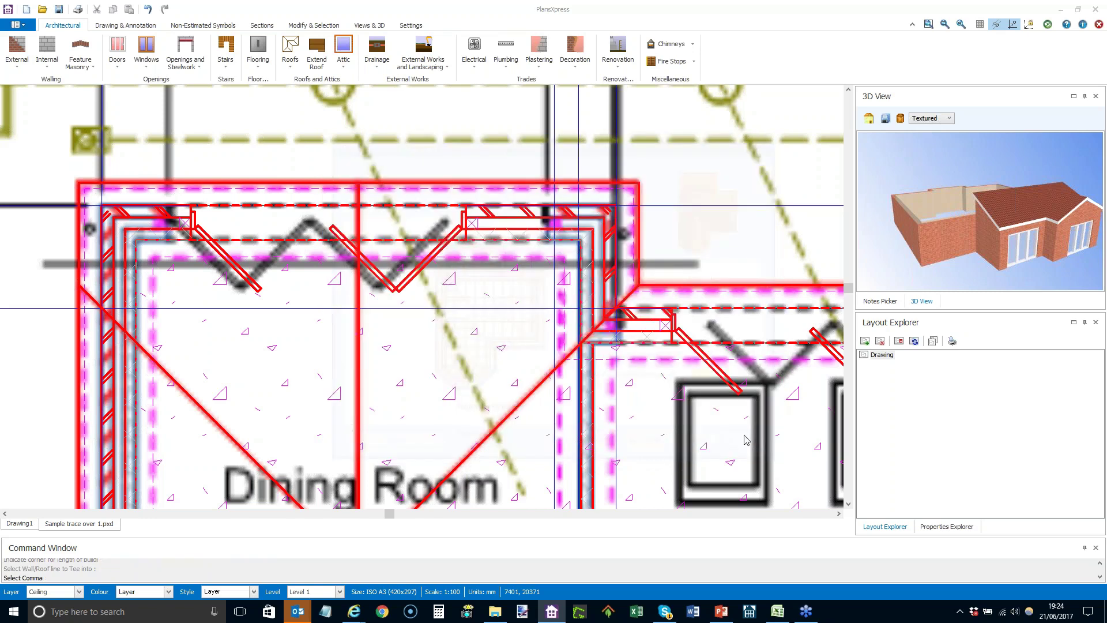
# Step: Trace the flat ceiling outline along the inner wall corners from the Dining Room's outer front corner to the Family Room's outer front corner
pyautogui.scroll(2, 133, 257)
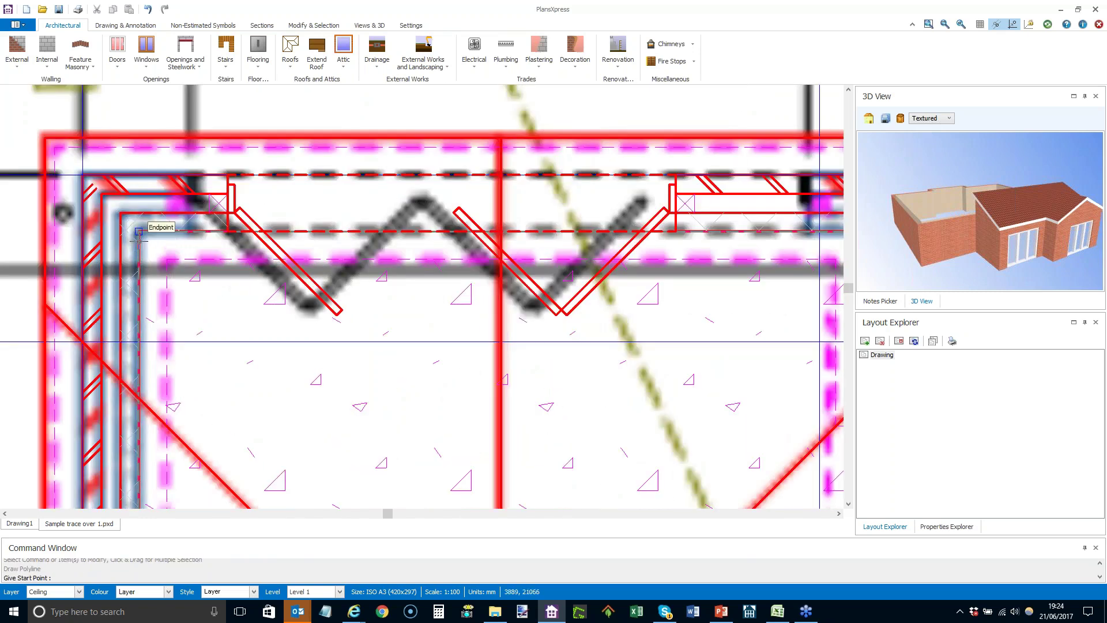
pyautogui.click(139, 232)
pyautogui.scroll(-3, 260, 254)
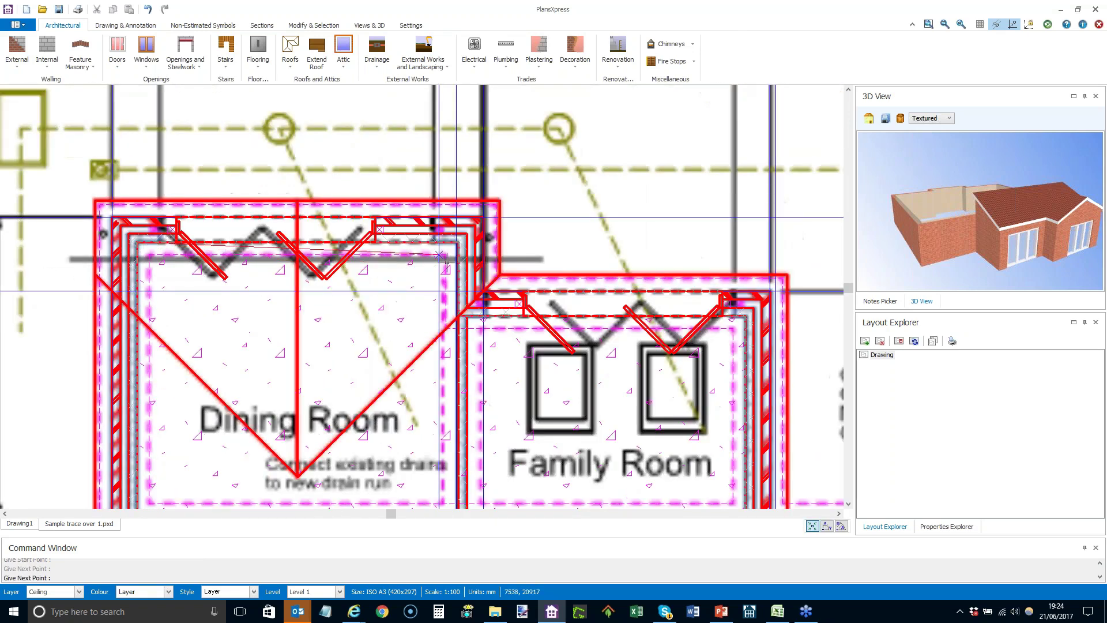
pyautogui.scroll(1, 403, 259)
pyautogui.click(463, 244)
pyautogui.scroll(-2, 464, 244)
pyautogui.scroll(1, 456, 302)
pyautogui.scroll(1, 456, 301)
pyautogui.click(457, 293)
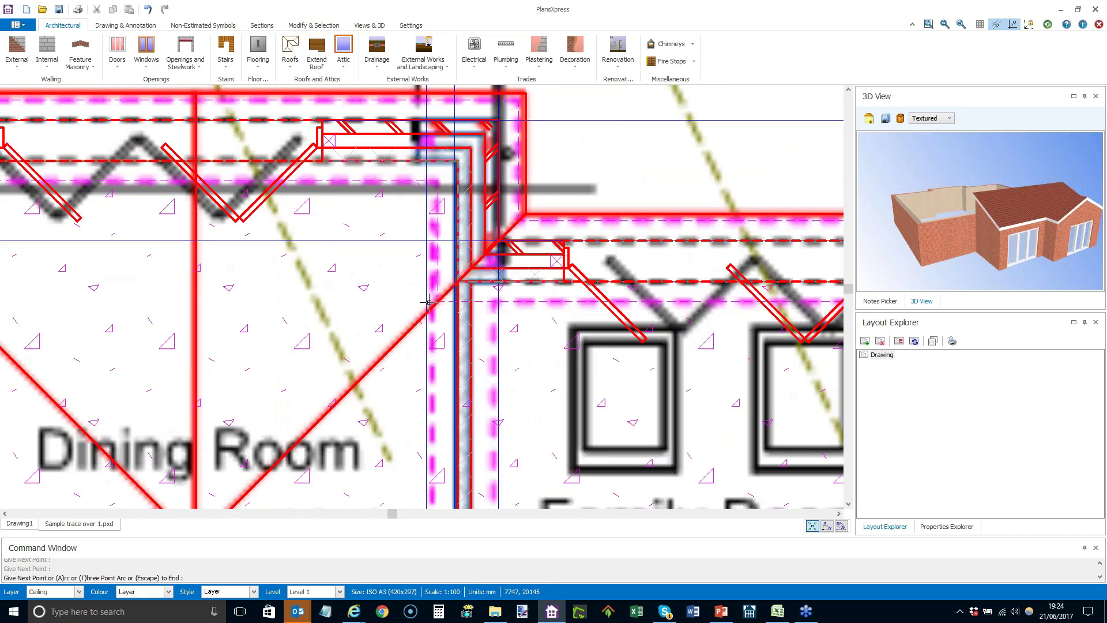
pyautogui.scroll(-1, 458, 294)
pyautogui.scroll(2, 695, 303)
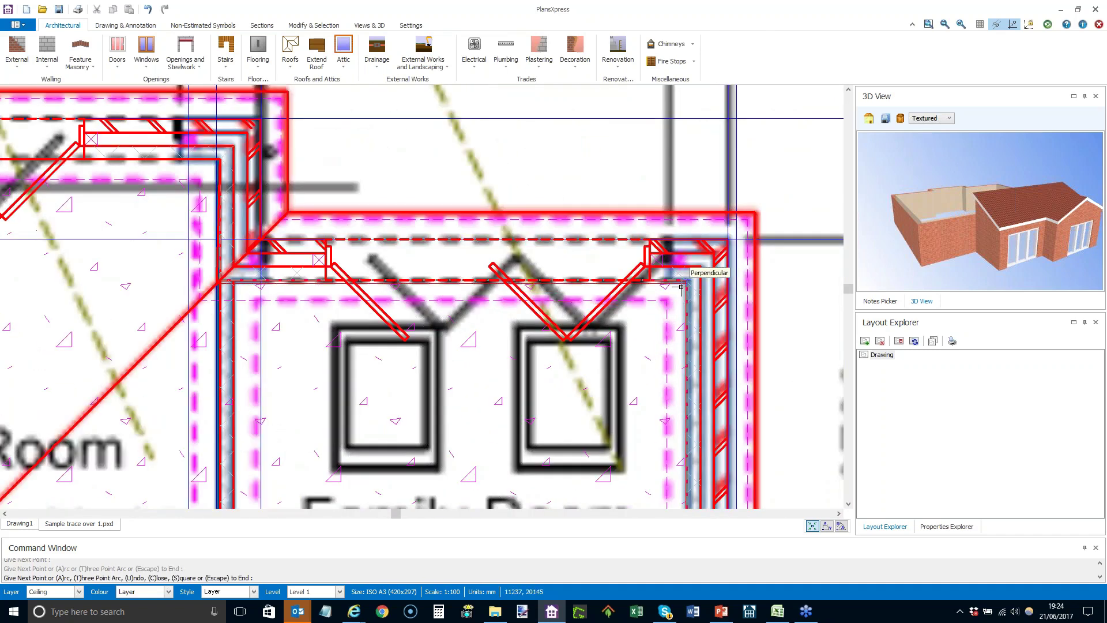
pyautogui.scroll(3, 670, 289)
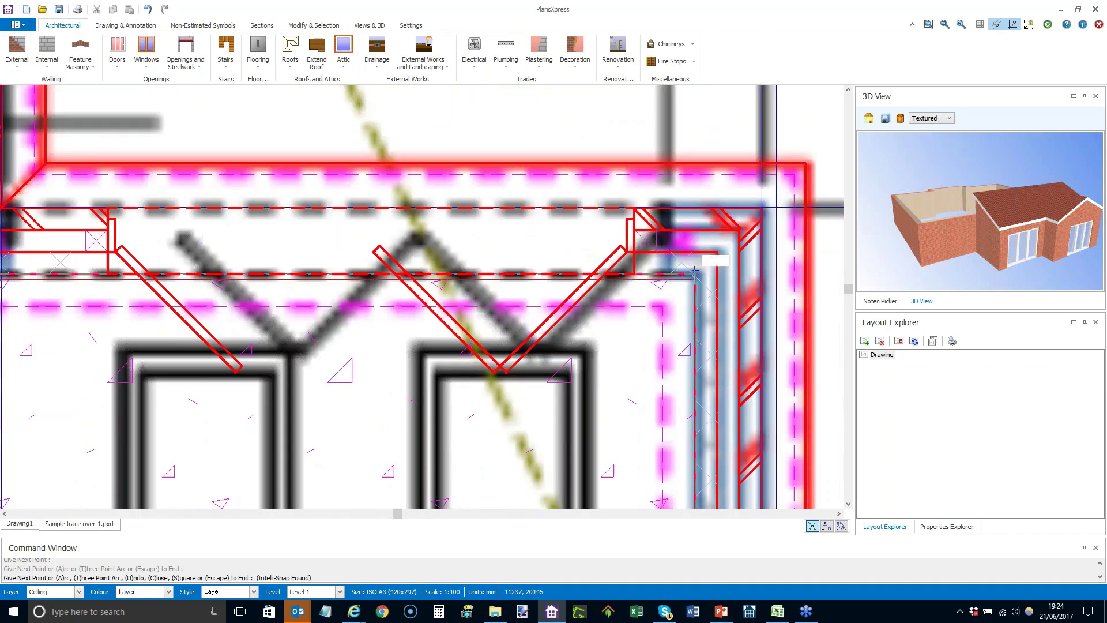
pyautogui.click(693, 277)
# Step: Continue the ceiling outline along the existing house wall from the Family Room to the Dining Room and close it at the starting corner
pyautogui.scroll(-1, 668, 281)
pyautogui.scroll(-3, 653, 277)
pyautogui.scroll(2, 657, 424)
pyautogui.click(656, 423)
pyautogui.scroll(-3, 663, 398)
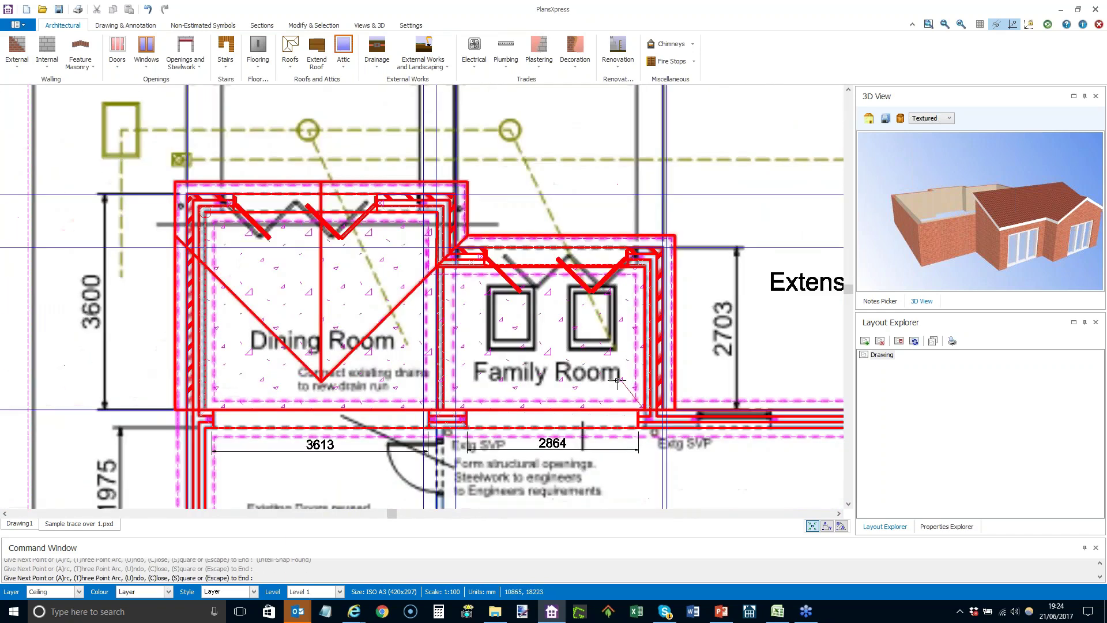
pyautogui.scroll(2, 313, 412)
pyautogui.scroll(3, 316, 398)
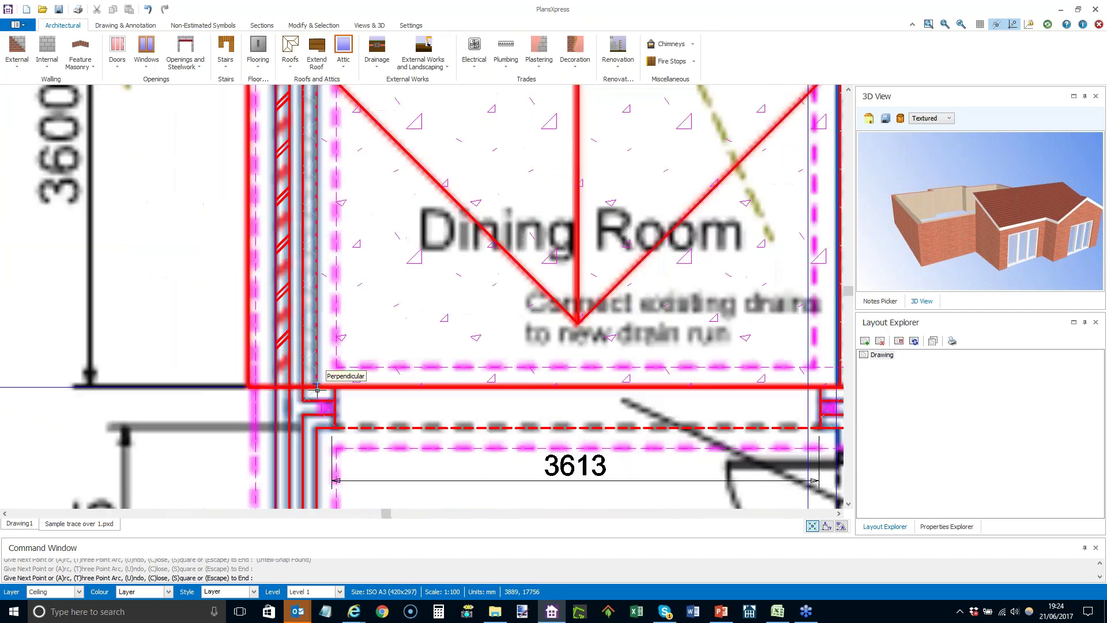
pyautogui.scroll(1, 316, 390)
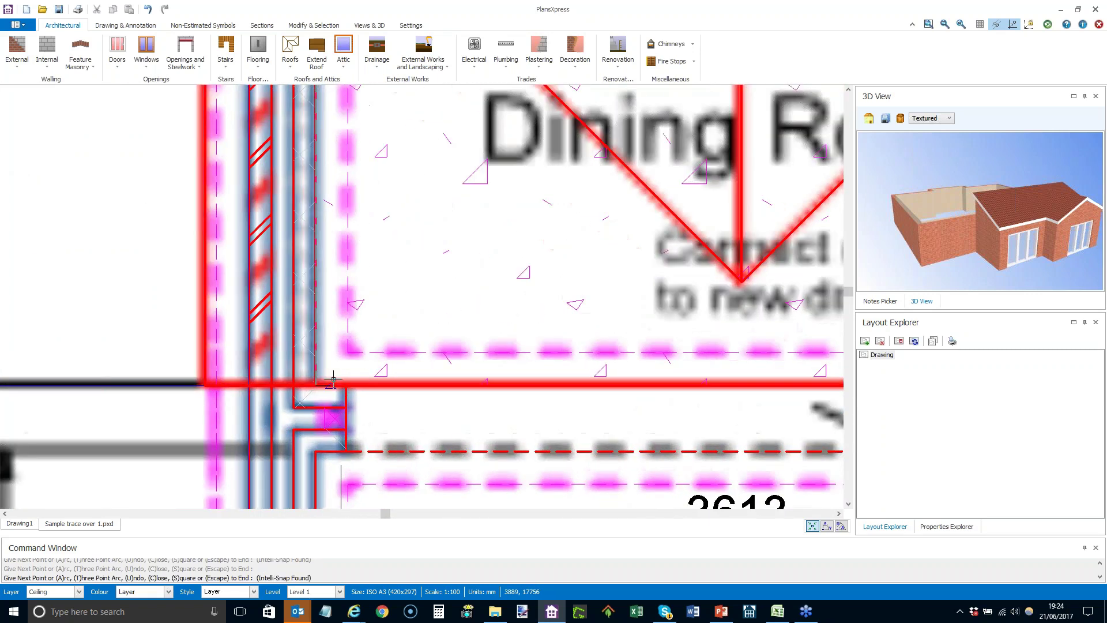
pyautogui.click(305, 393)
pyautogui.scroll(-4, 305, 393)
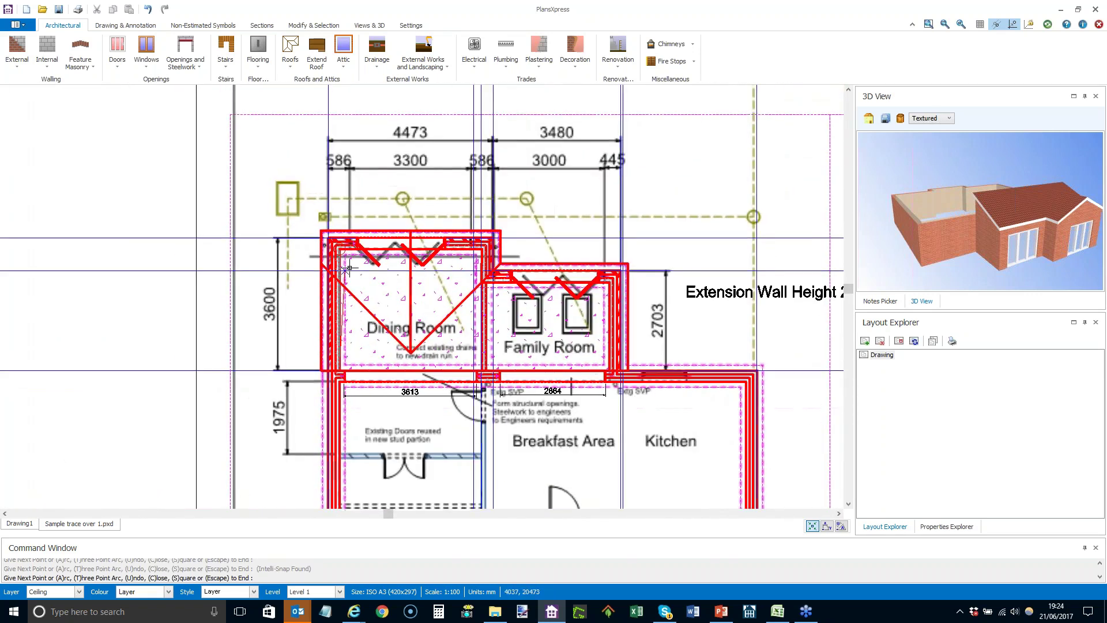
pyautogui.scroll(2, 350, 265)
pyautogui.click(349, 265)
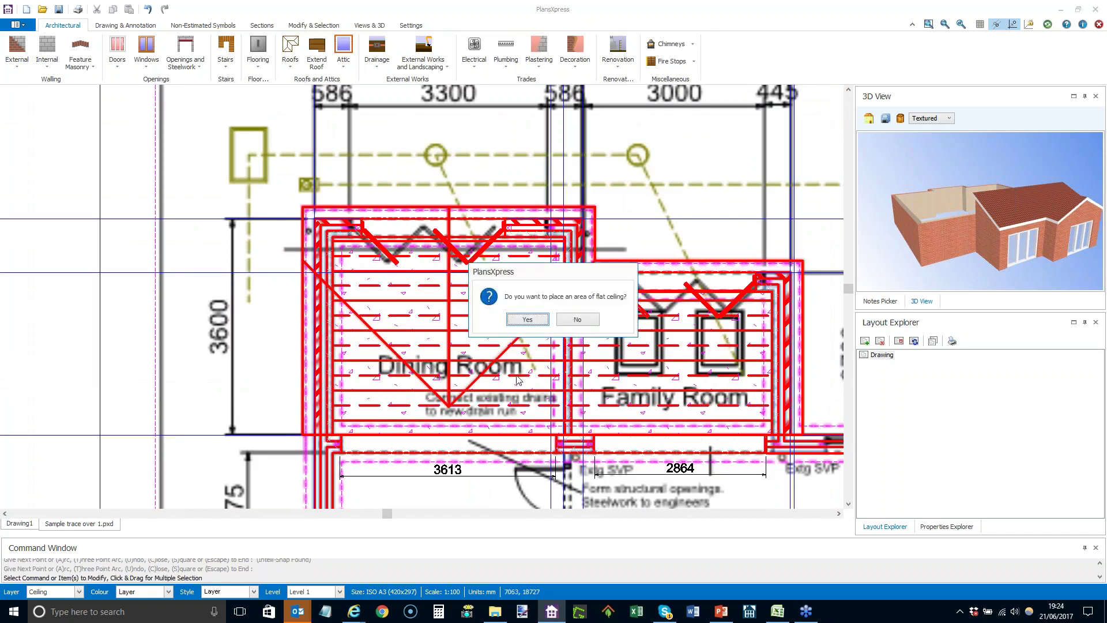
# Step: Decline a further flat ceiling area, vaulted ceiling, purlins, binders and rain water pipes for this roof section
pyautogui.click(576, 318)
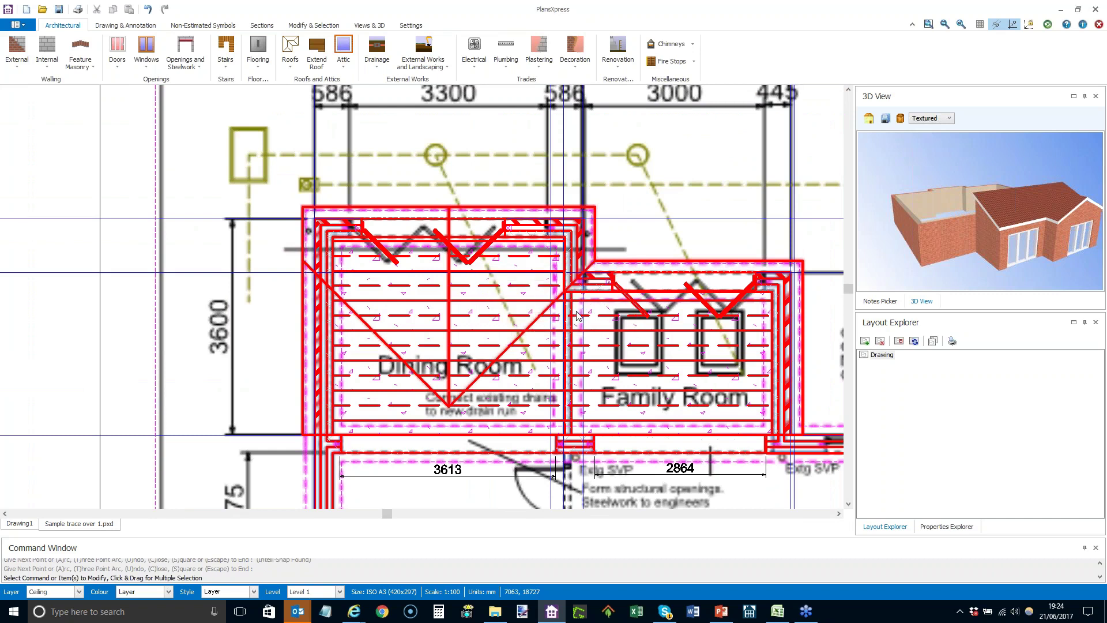
pyautogui.click(575, 320)
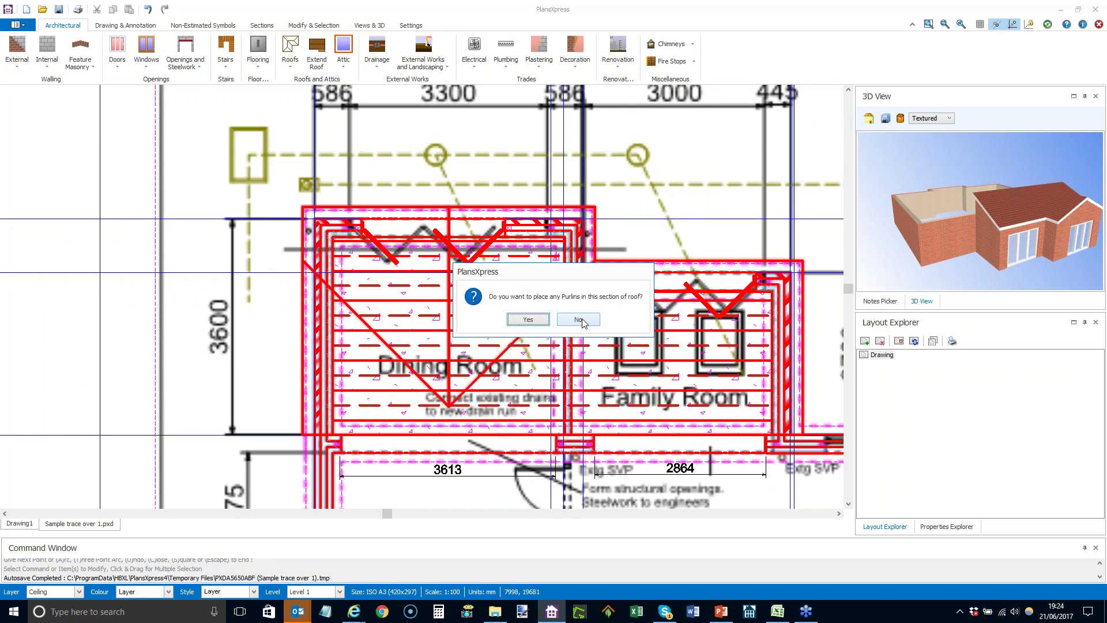
pyautogui.click(583, 322)
pyautogui.click(579, 321)
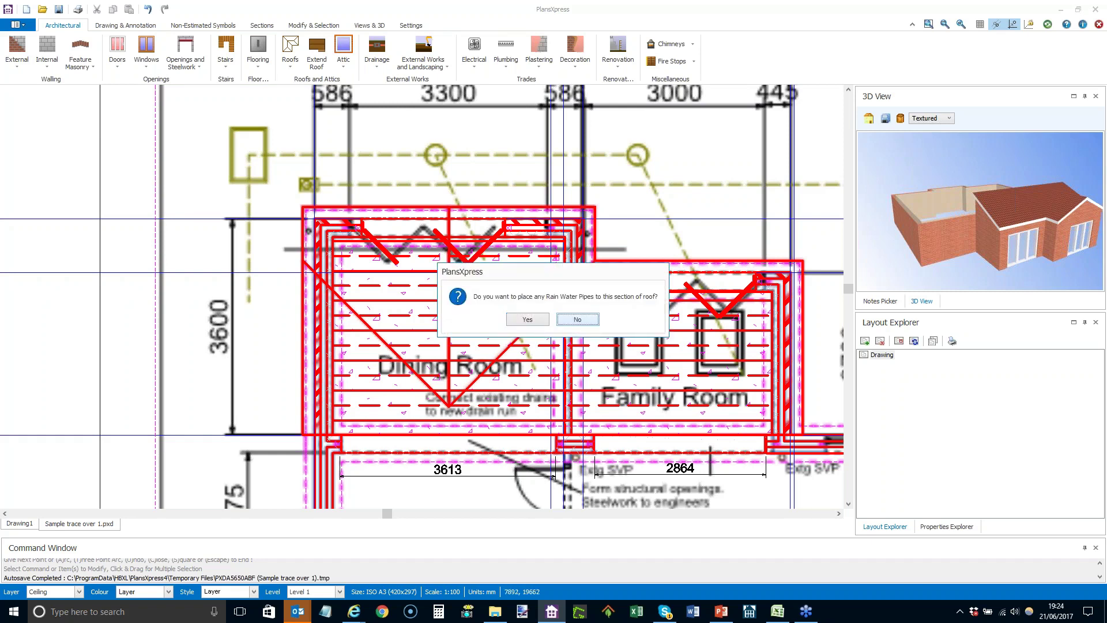
pyautogui.click(577, 321)
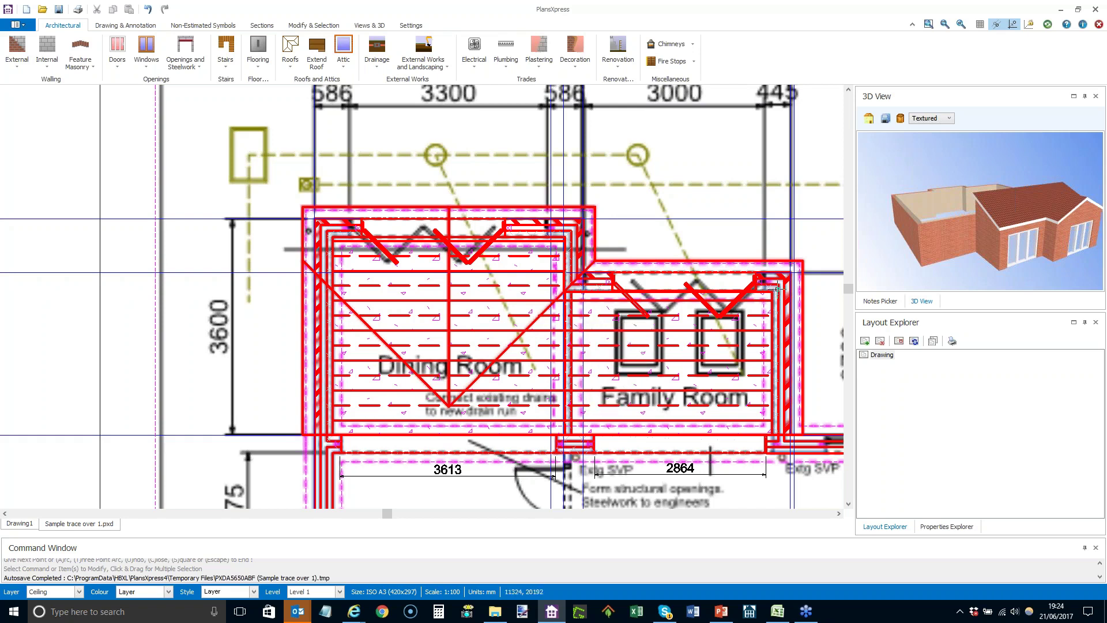
# Step: Inspect the roofed extension in the 3D view and save the drawing
pyautogui.moveTo(899, 248); pyautogui.dragTo(946, 244)
pyautogui.scroll(-3, 977, 257)
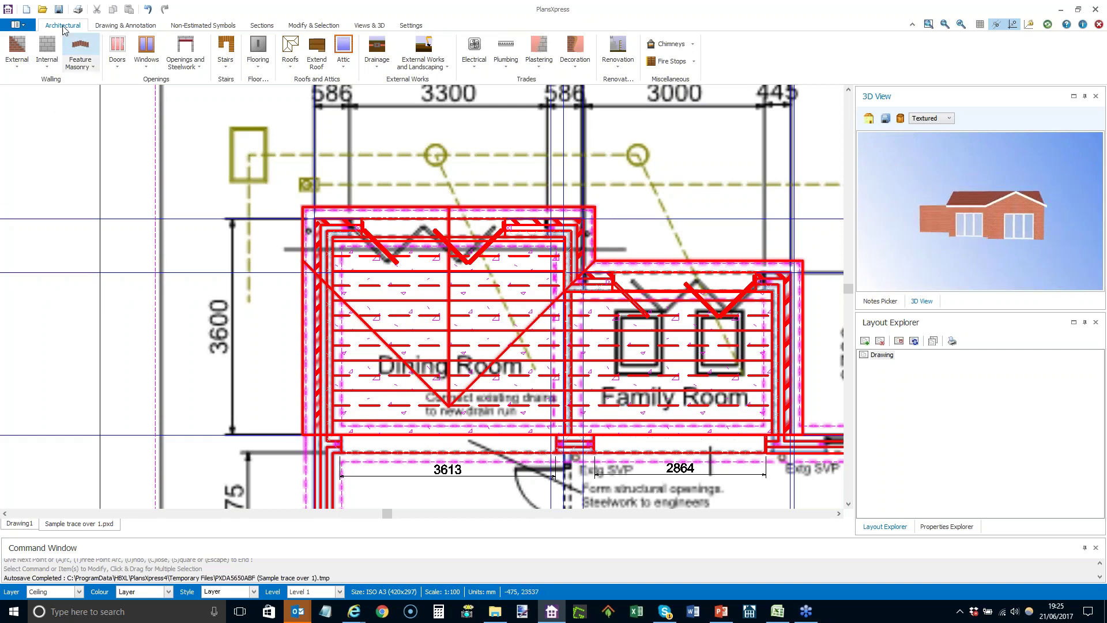
pyautogui.press('Escape')
pyautogui.click(58, 7)
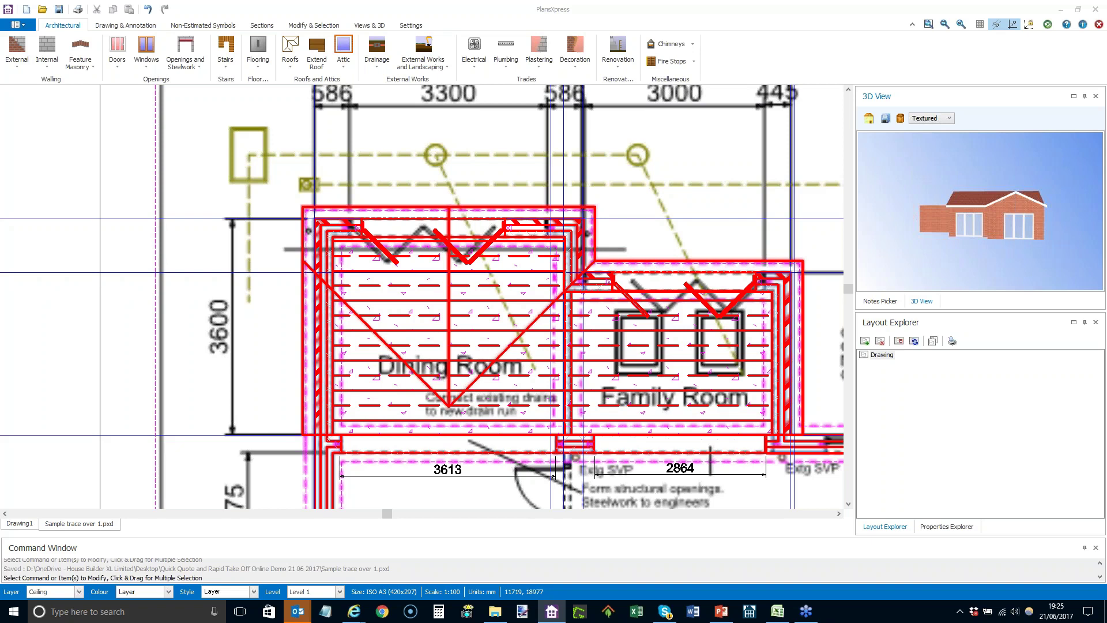
# Step: Save the drawing as Sample trace over 1 in the Quick Quote and Rapid Take Off Online Demo 21 06 2017 folder, replacing the existing file
pyautogui.click(23, 25)
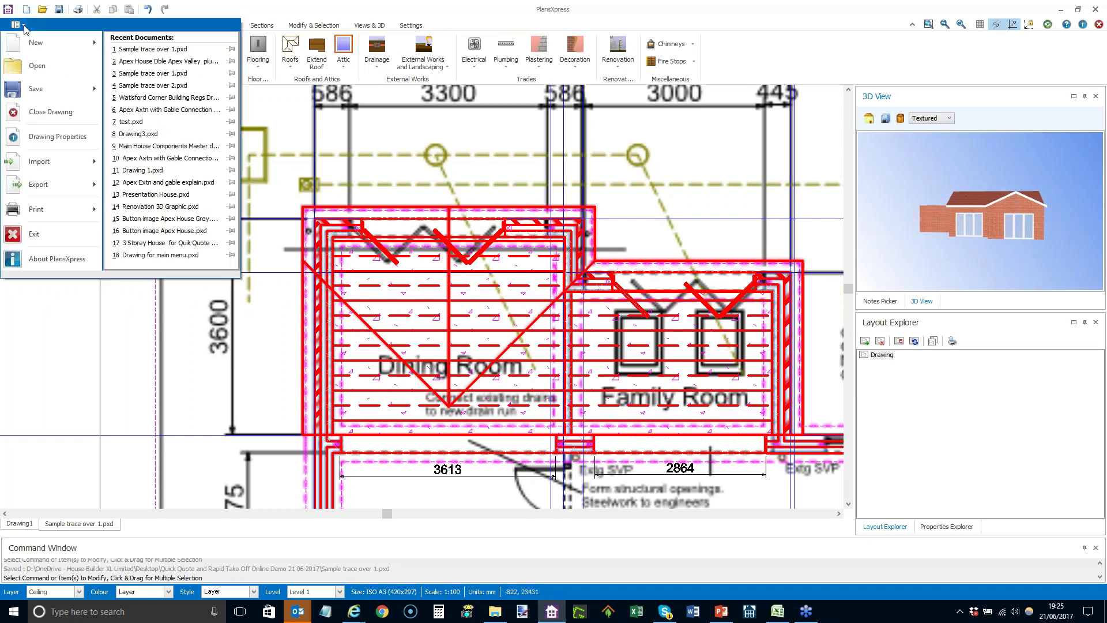
pyautogui.moveTo(30, 97)
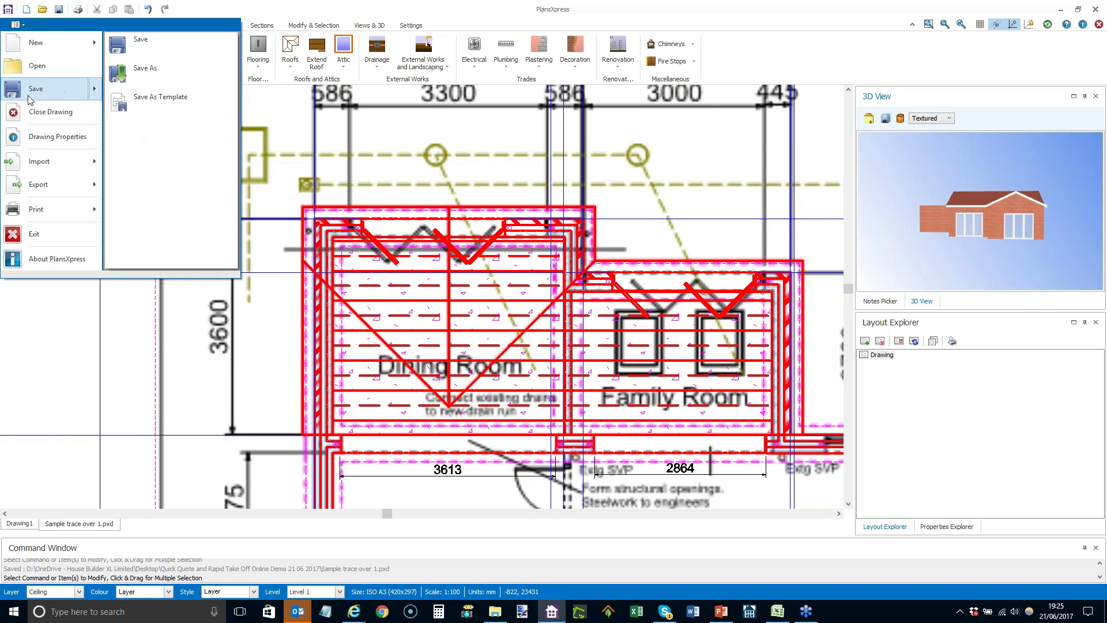
pyautogui.click(143, 71)
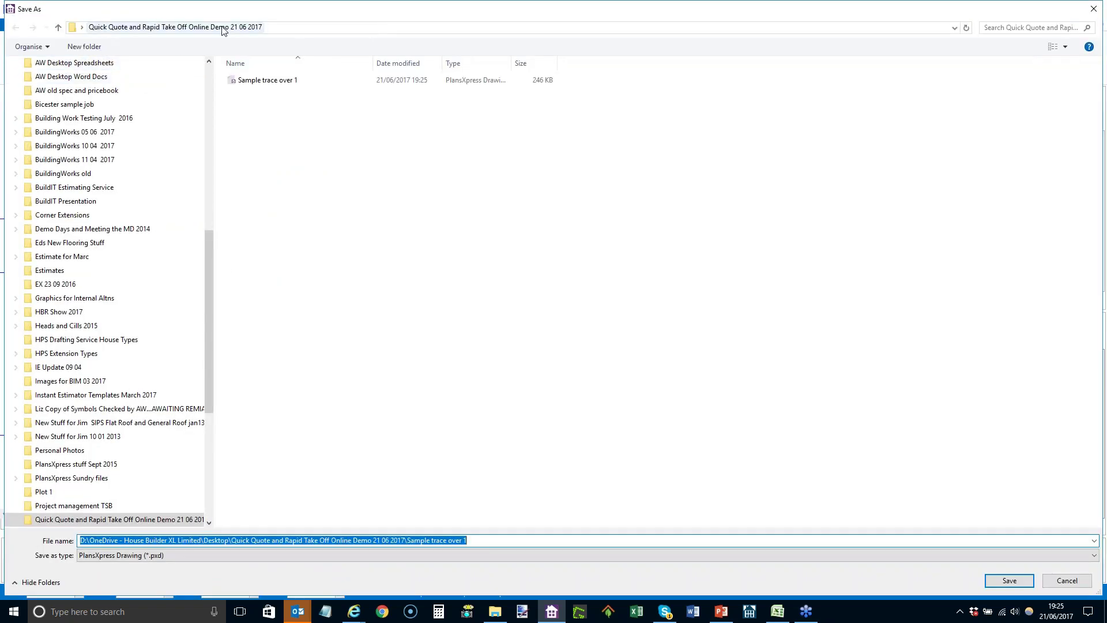
pyautogui.click(293, 81)
pyautogui.click(1009, 581)
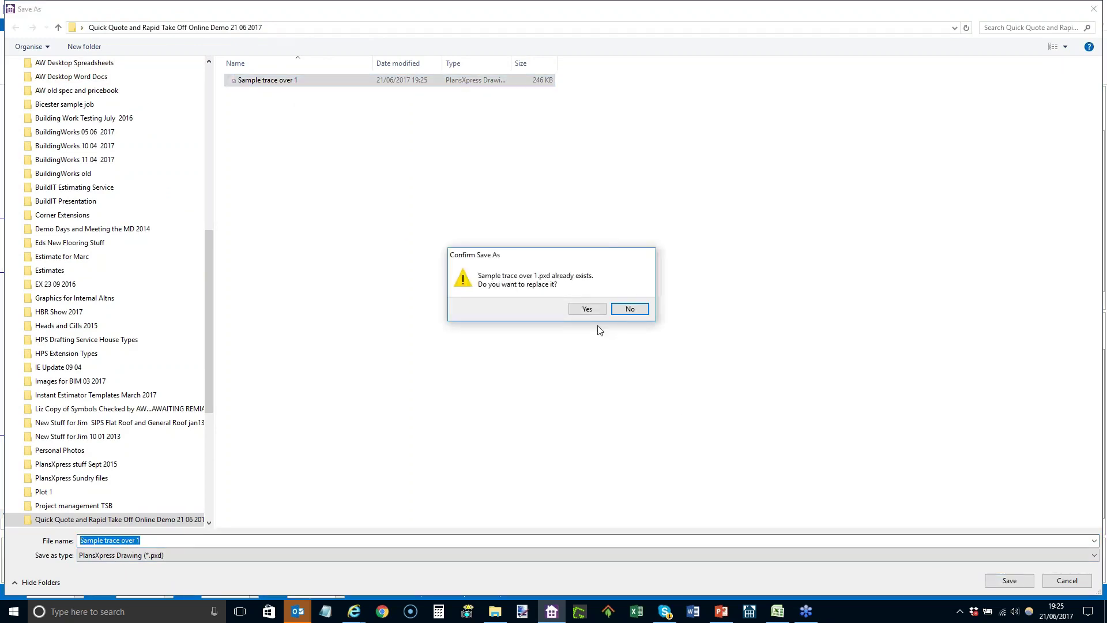
pyautogui.click(581, 313)
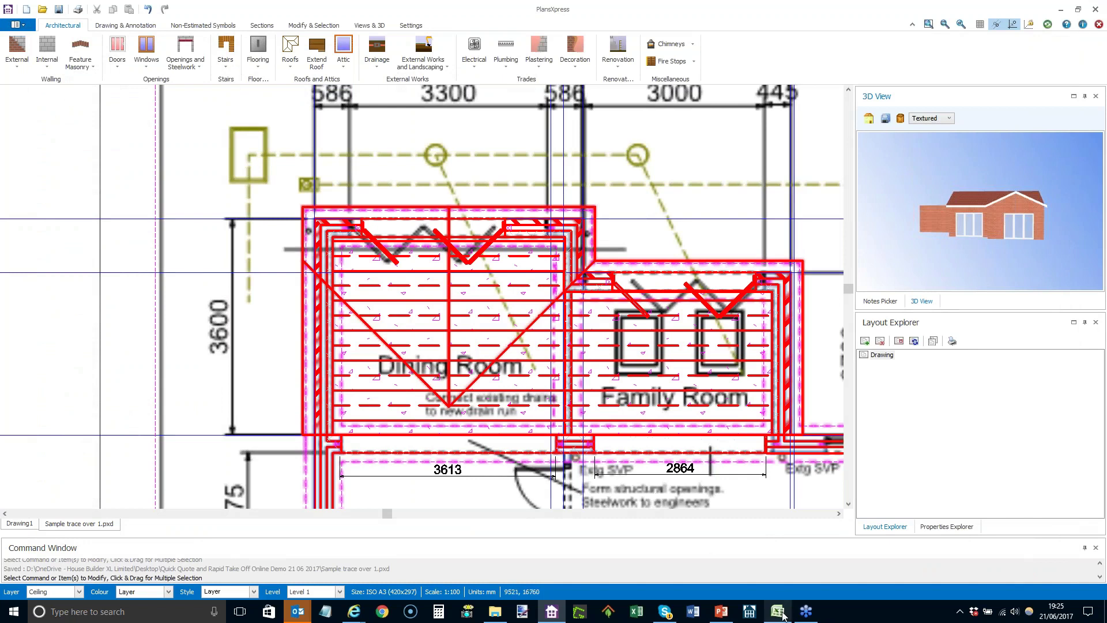
# Step: Switch to EstimatorXpress 2017 and preview the open PowerPoint presentation
pyautogui.moveTo(782, 615)
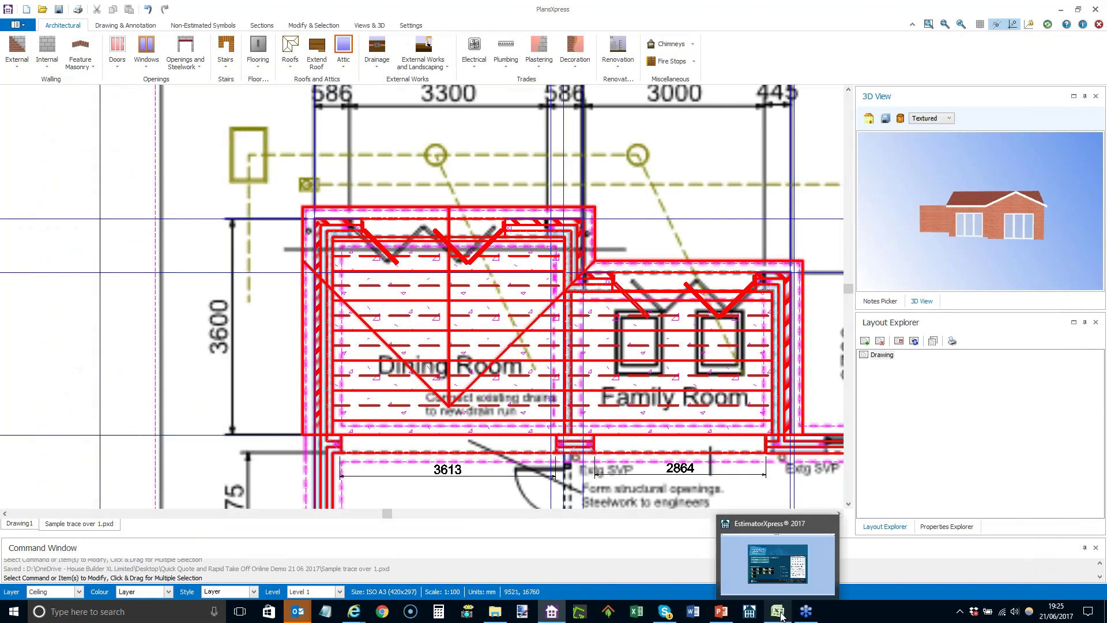
pyautogui.click(772, 580)
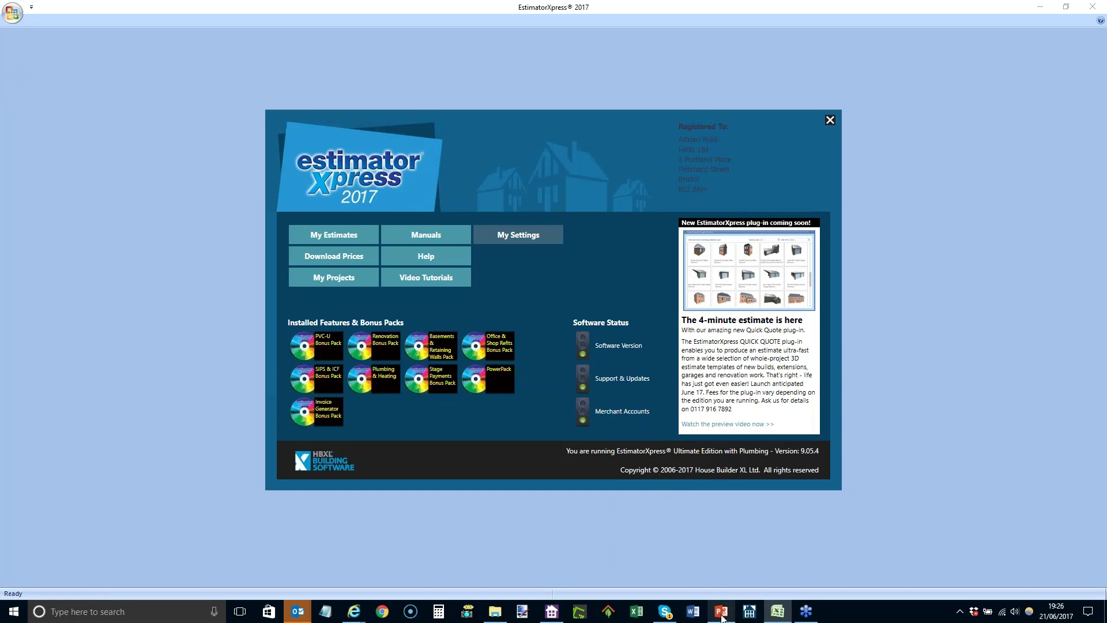
pyautogui.moveTo(721, 617)
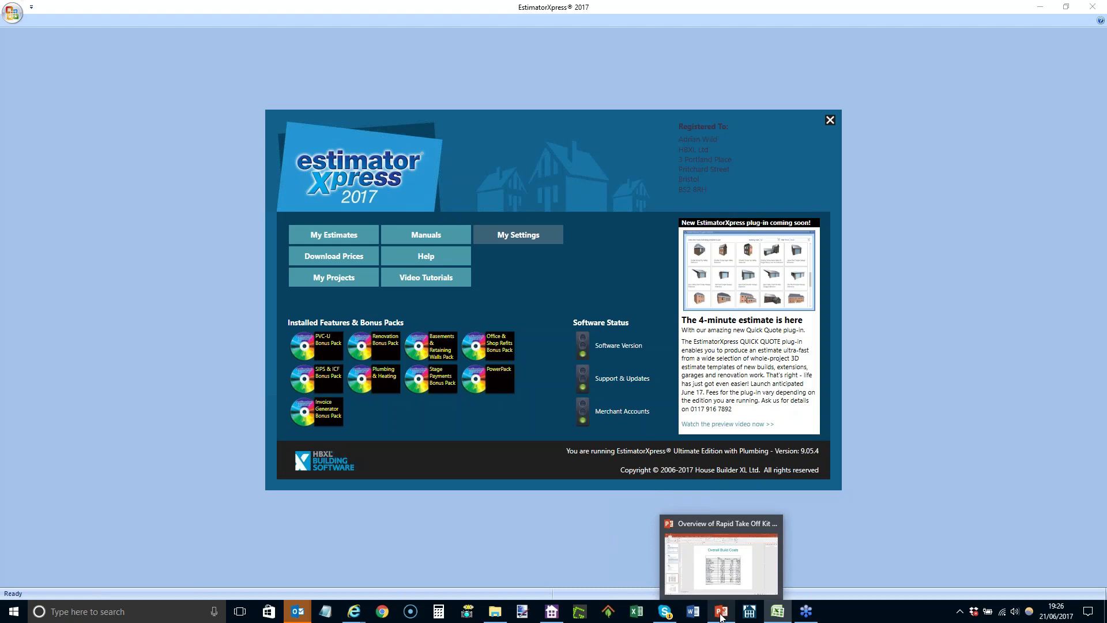
# Step: Switch to the PowerPoint presentation and show slide 27, Estimating With EstimatorXpress 2017
pyautogui.click(721, 613)
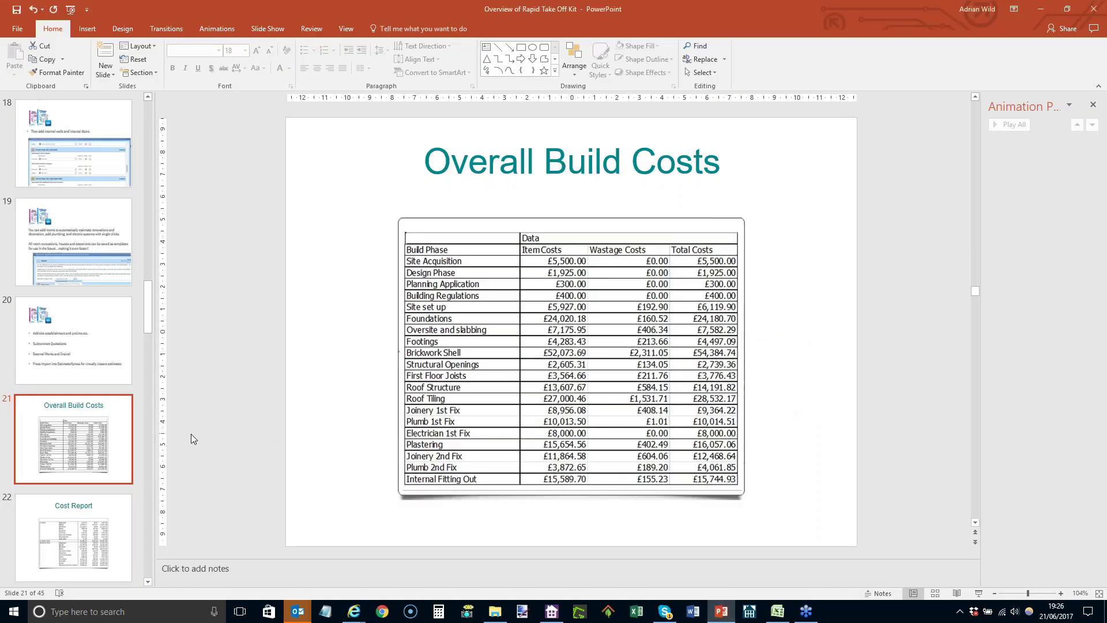
pyautogui.scroll(-6, 73, 426)
pyautogui.scroll(-3, 73, 426)
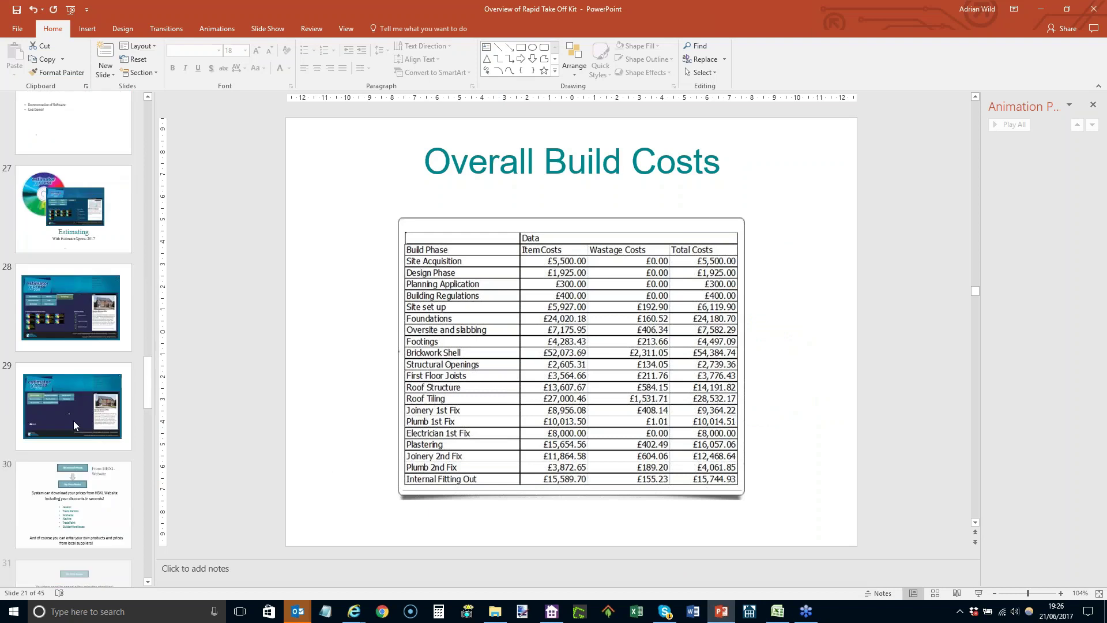
pyautogui.click(73, 228)
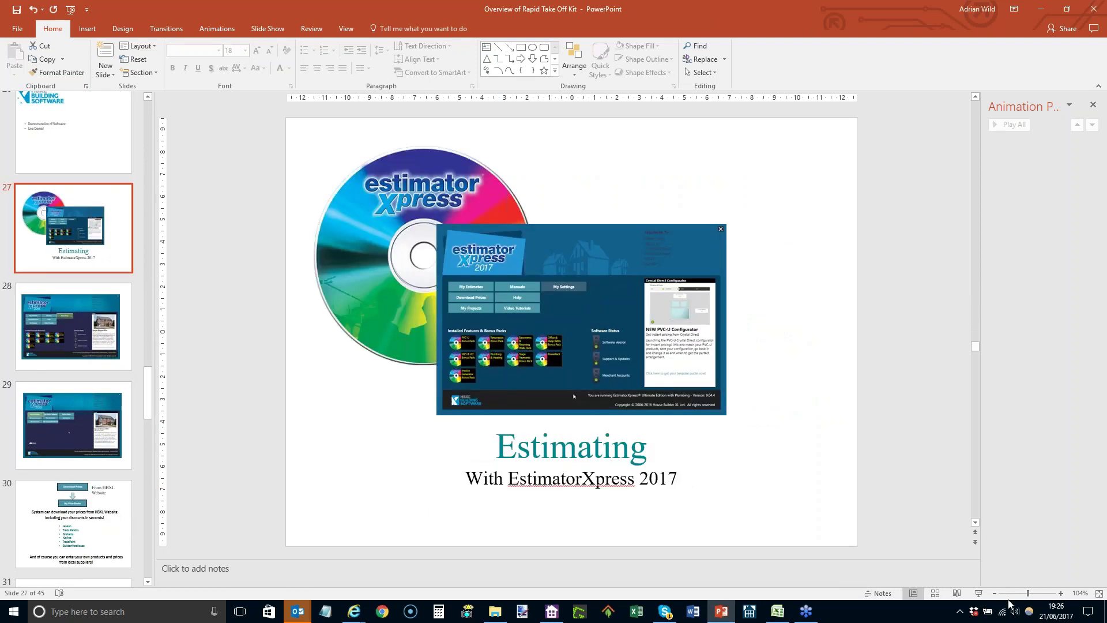
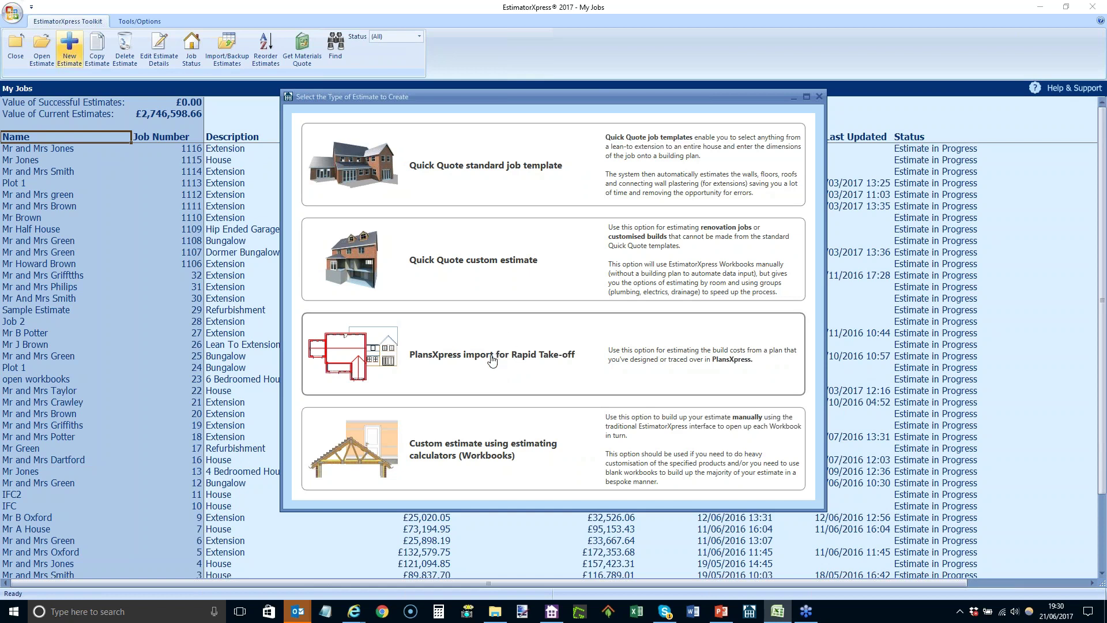
# Step: Start a PlansXpress import for Rapid Take-off estimate from Sample trace over 1 in the desktop's Quick Quote and Rapid Take Off Online Demo 21 06 2017 folder
pyautogui.click(492, 361)
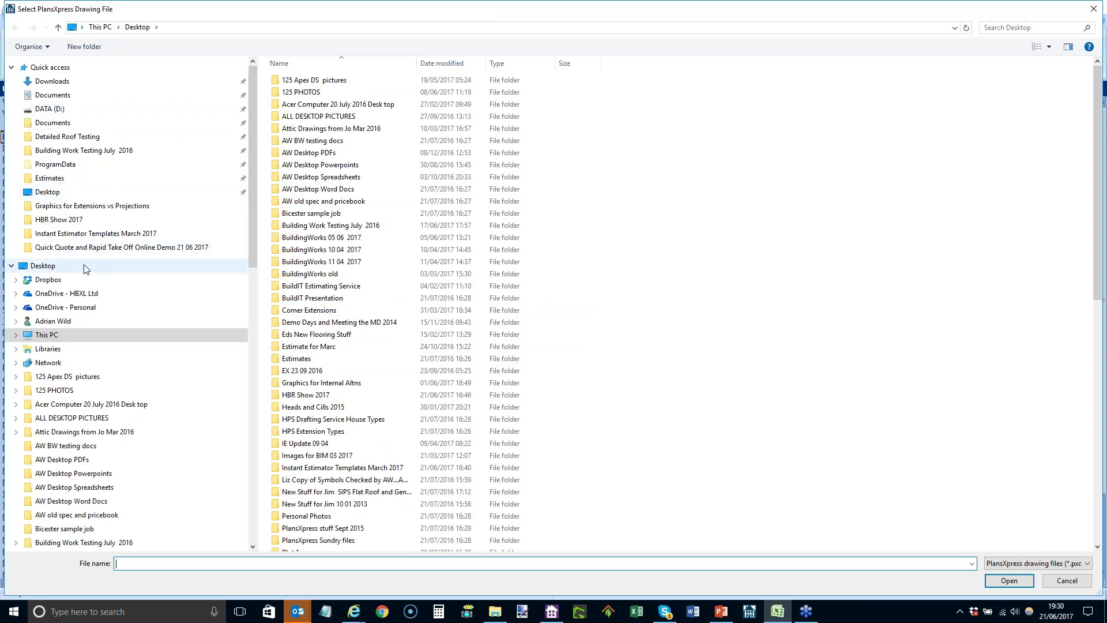
pyautogui.click(46, 269)
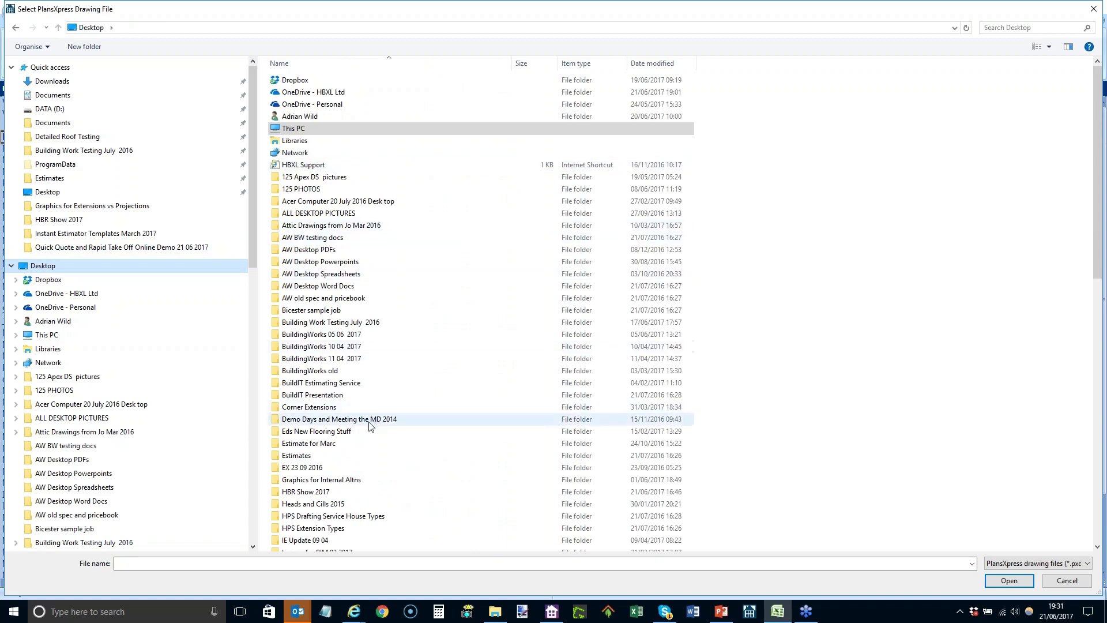
pyautogui.scroll(-4, 363, 421)
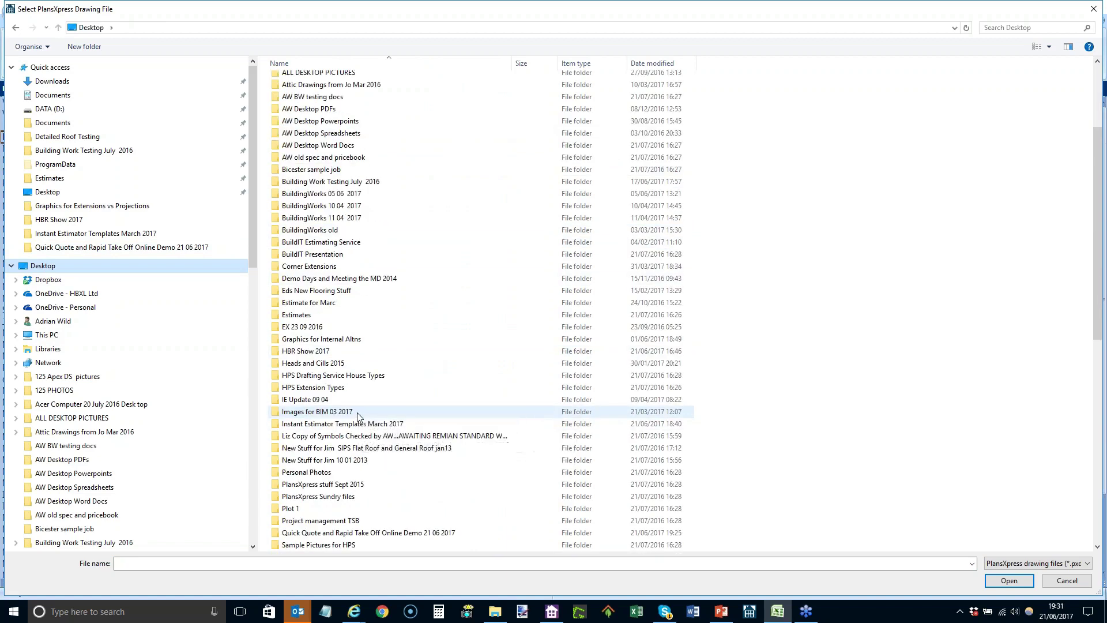
pyautogui.scroll(-2, 358, 417)
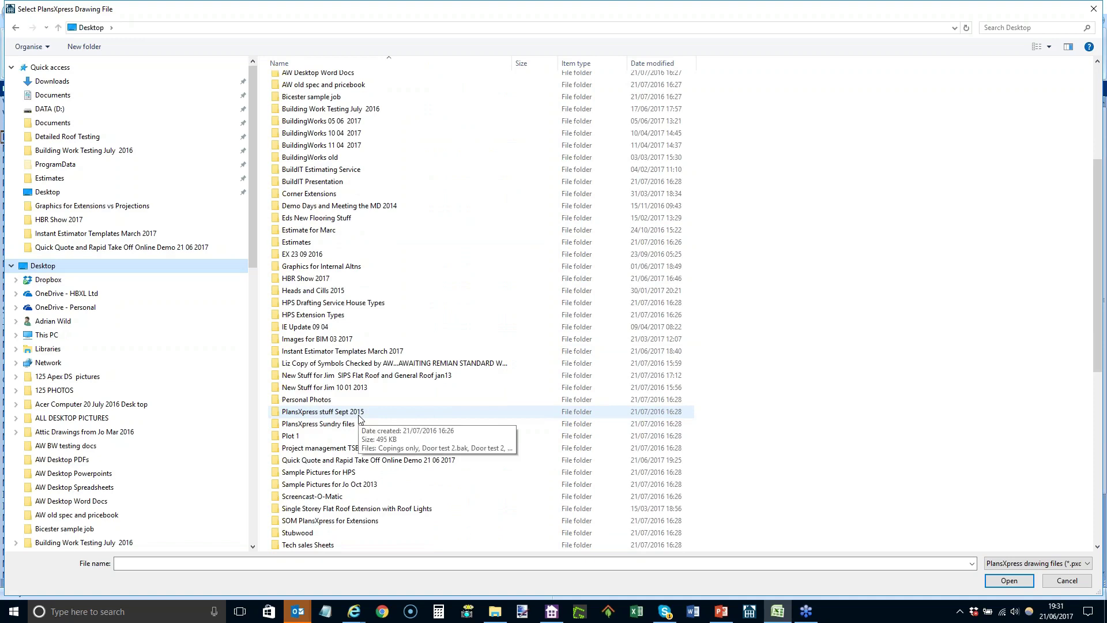
pyautogui.click(377, 460)
pyautogui.click(378, 459)
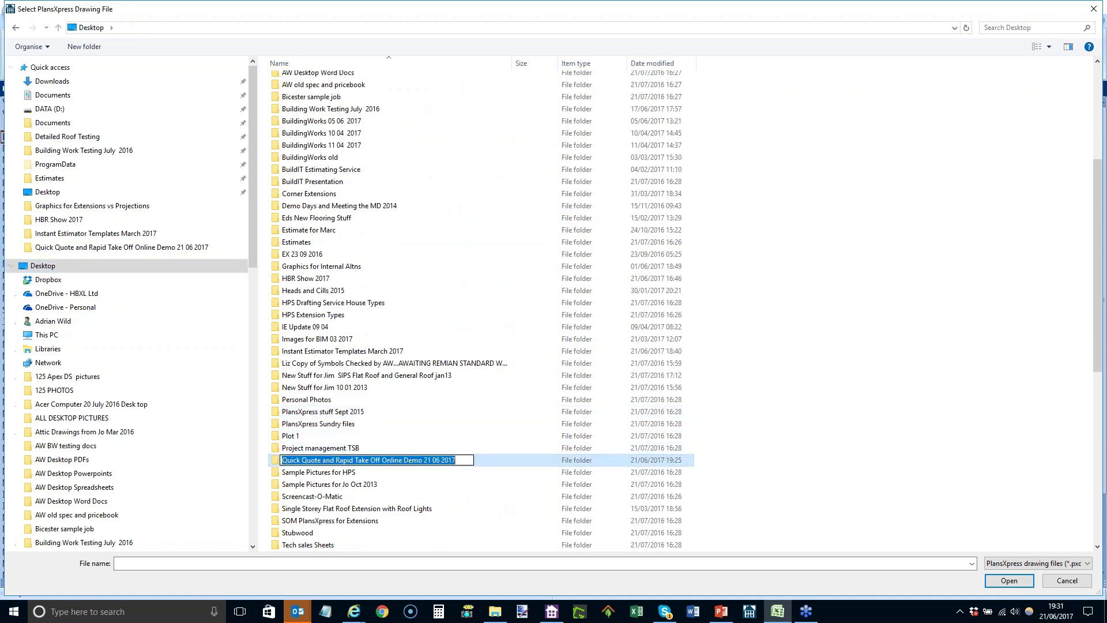
pyautogui.doubleClick(275, 459)
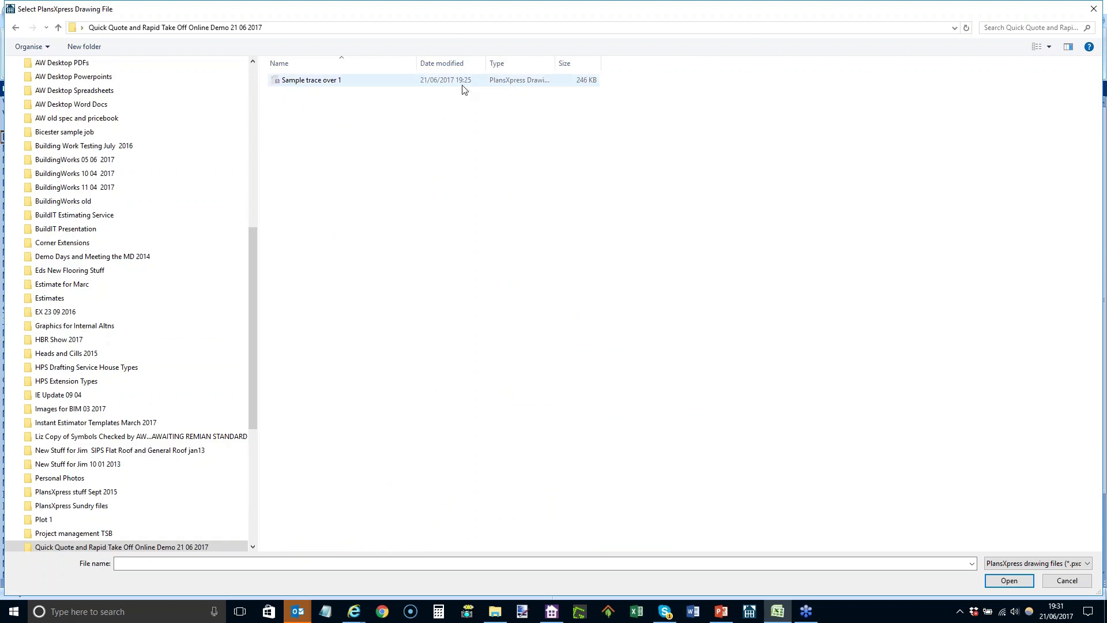
pyautogui.doubleClick(324, 81)
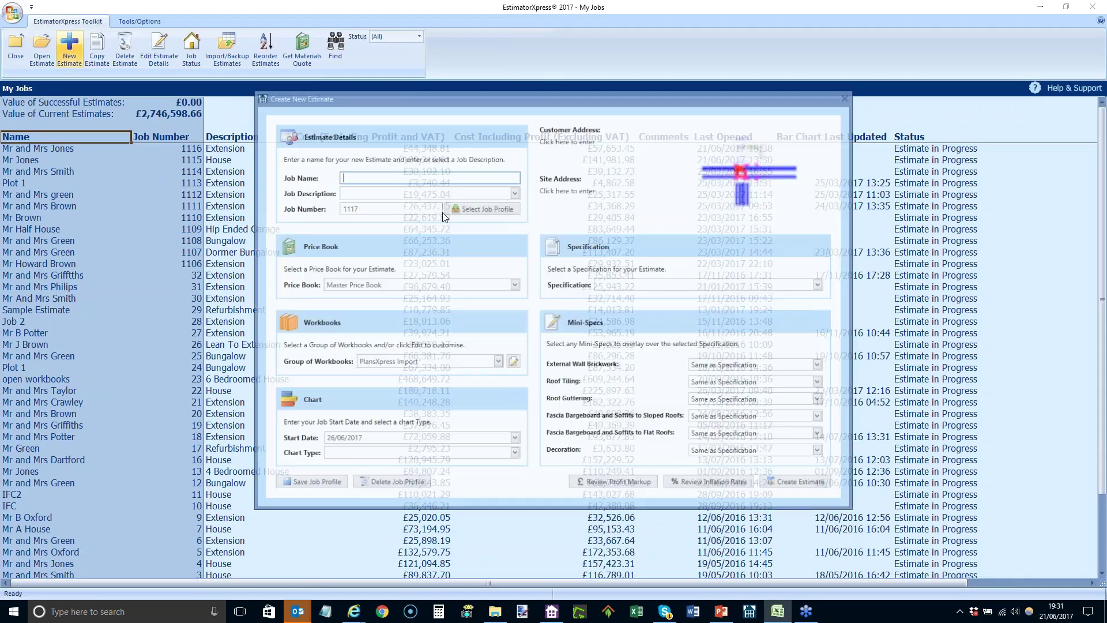
# Step: Enter the customers' names as the job name and set the job description to Extension
pyautogui.write('Mr and Mrs Br')
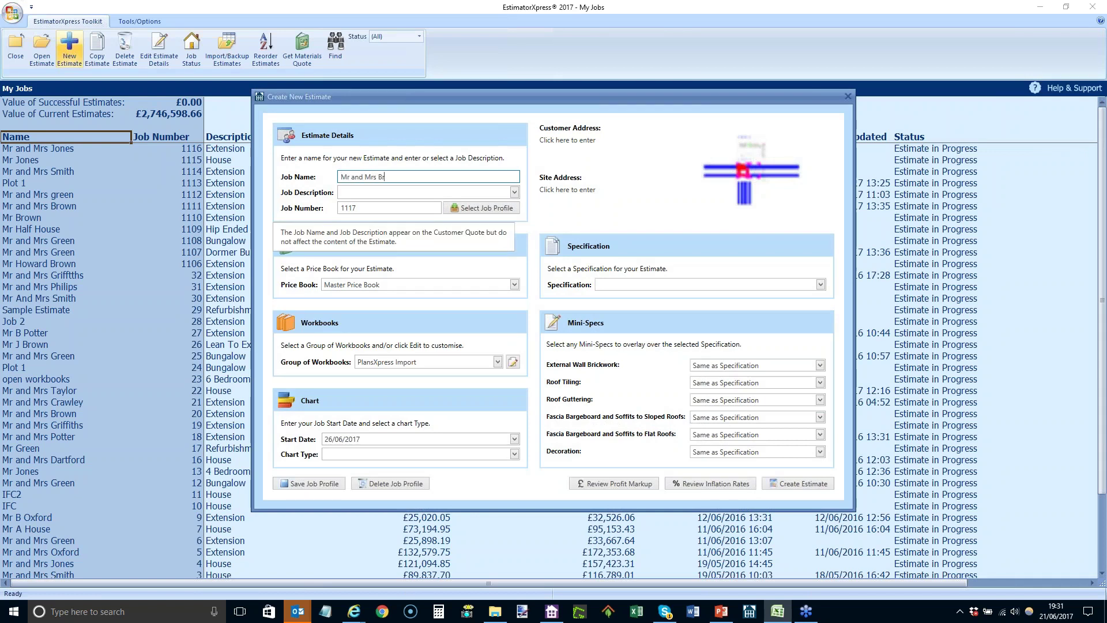
pyautogui.write('own')
pyautogui.press('Tab')
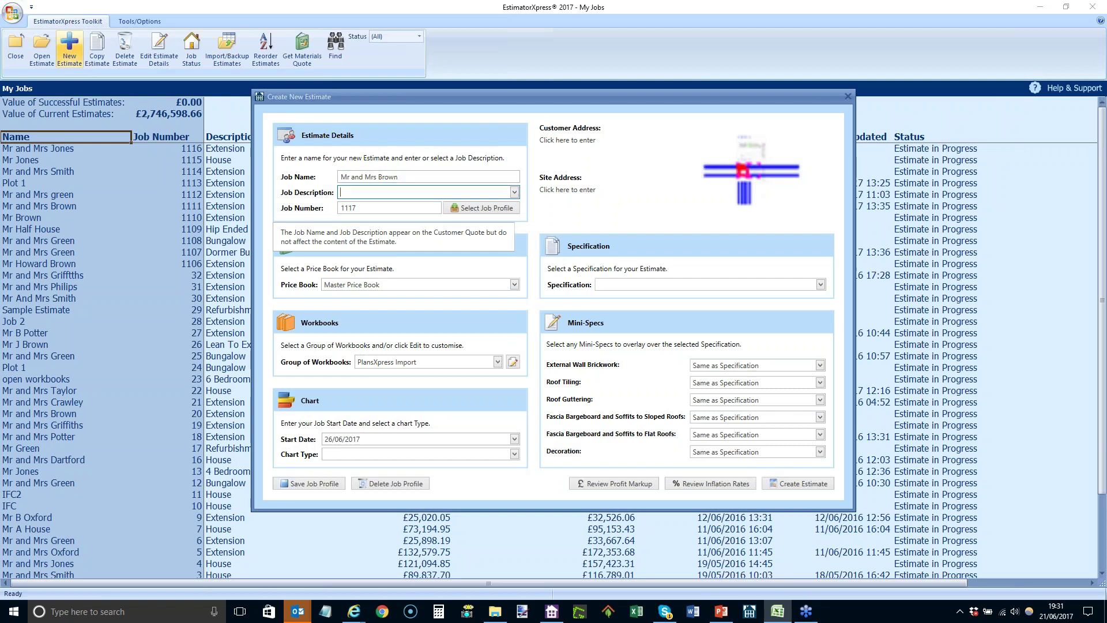
pyautogui.write('Extension')
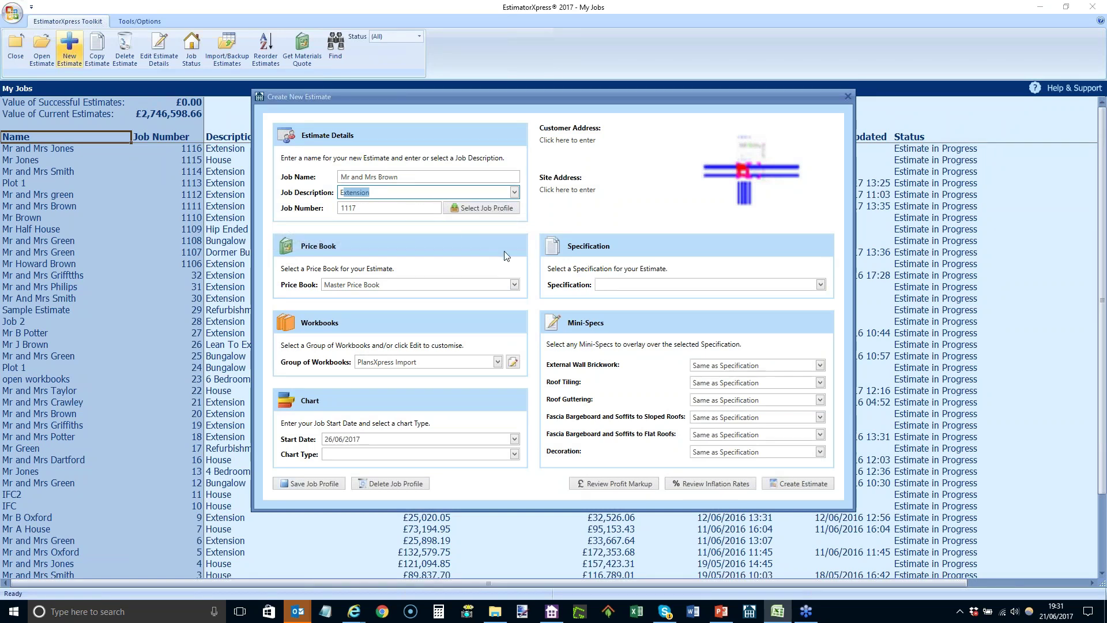
# Step: Load the Small Extension job profile into the new estimate
pyautogui.moveTo(506, 255)
pyautogui.click(488, 208)
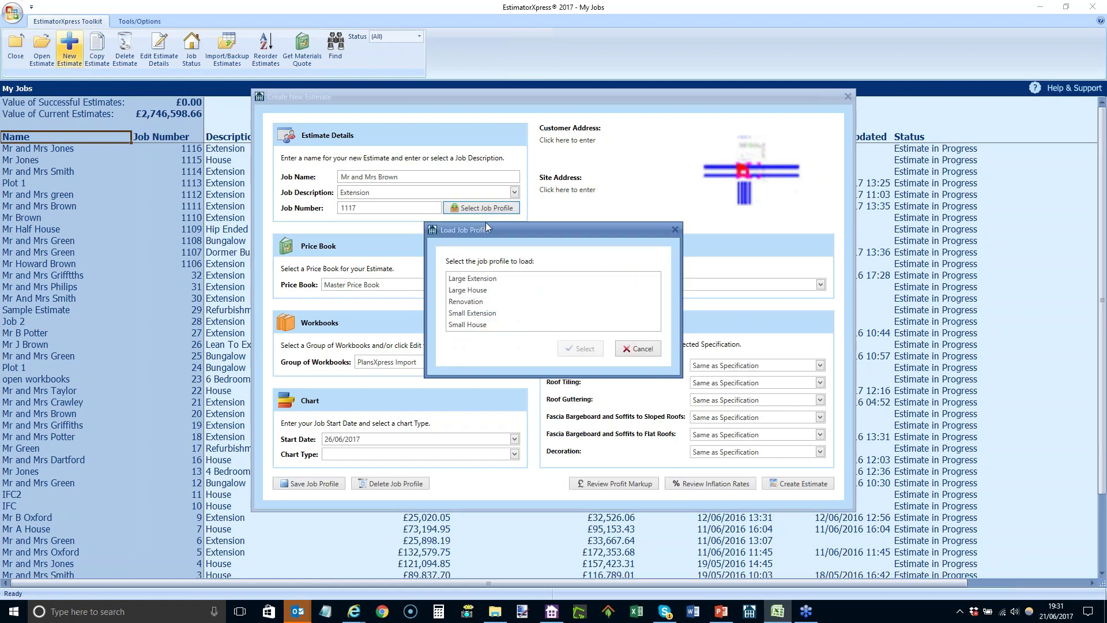
pyautogui.click(503, 314)
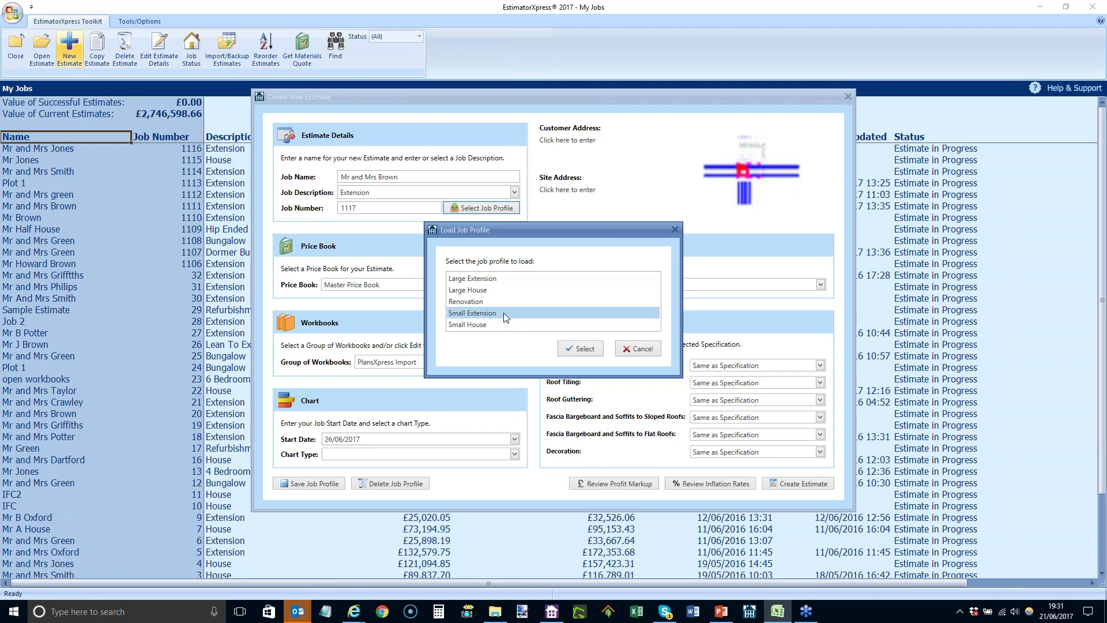
pyautogui.click(577, 350)
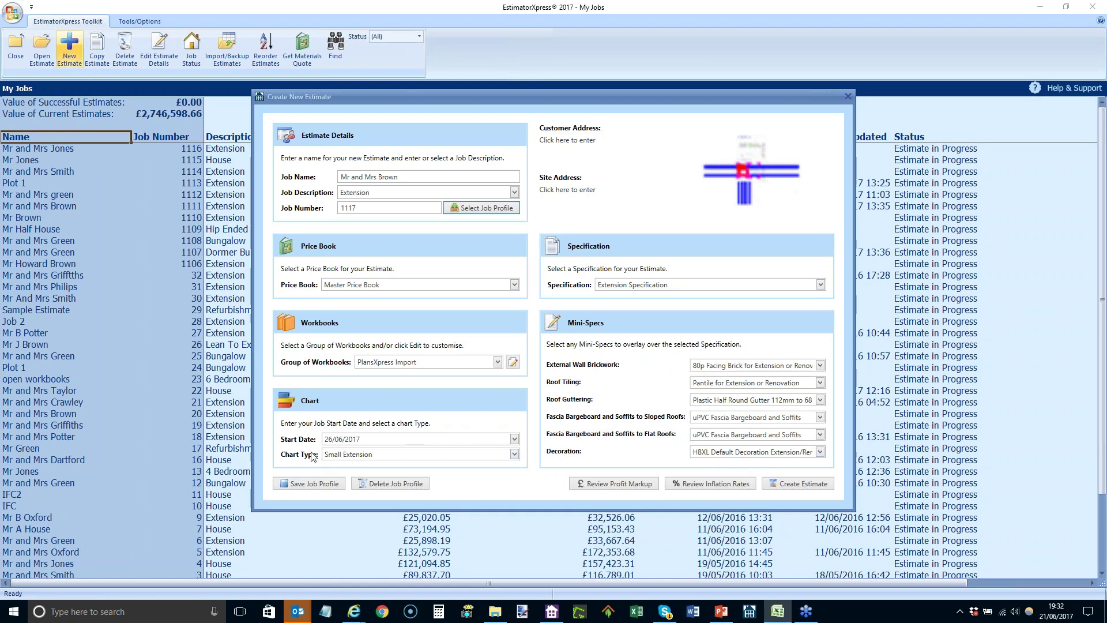
# Step: Choose the Small Extension chart type and create the estimate with the PlansXpress import
pyautogui.click(514, 454)
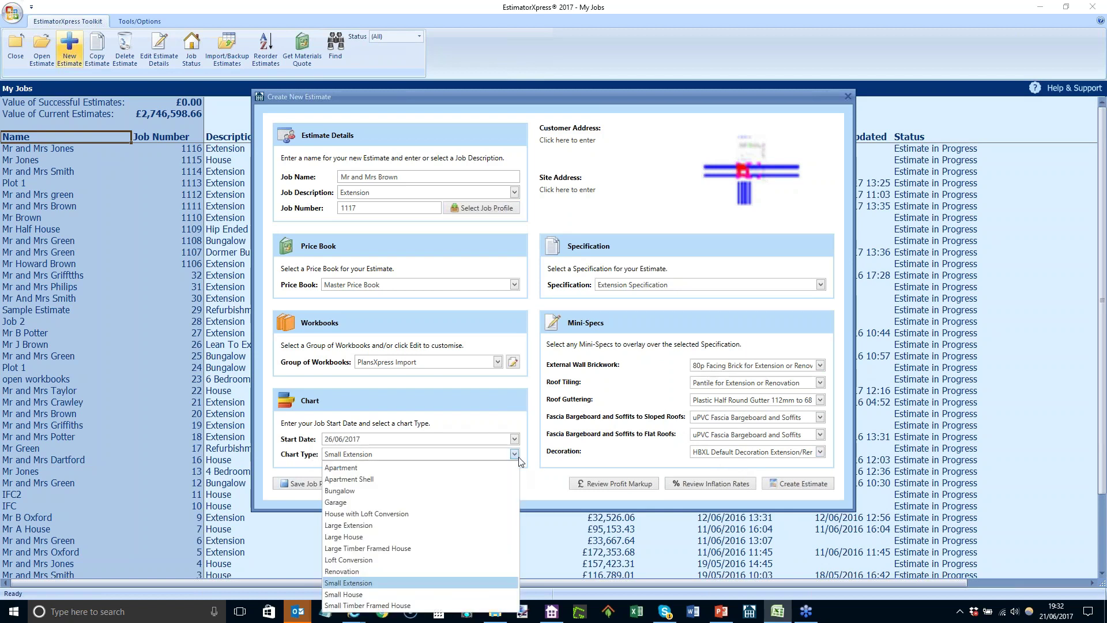
pyautogui.click(426, 585)
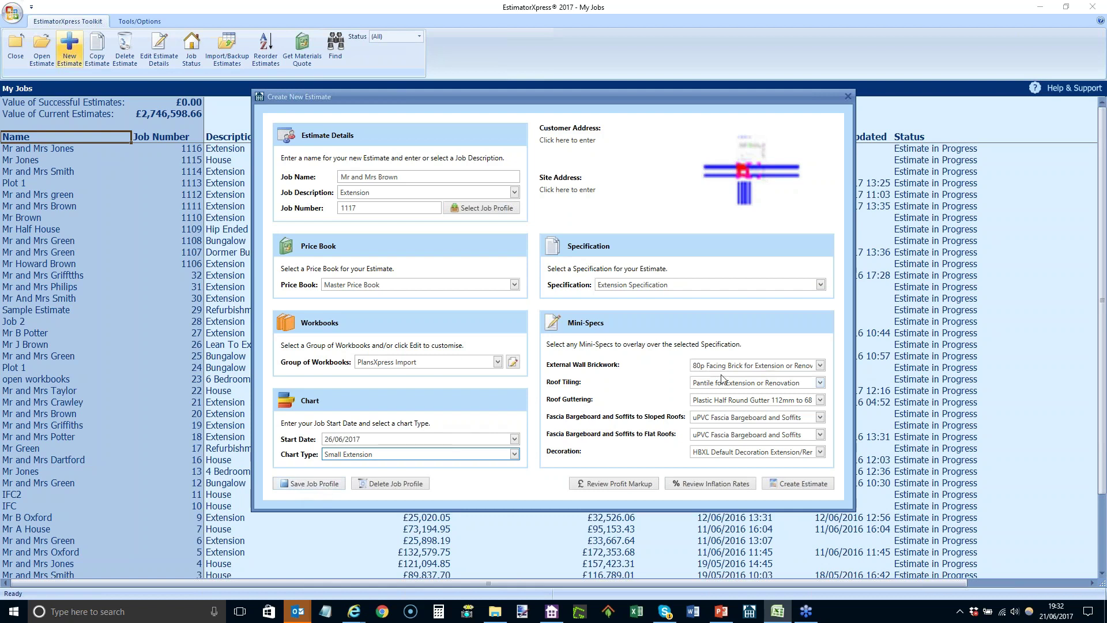
pyautogui.click(796, 485)
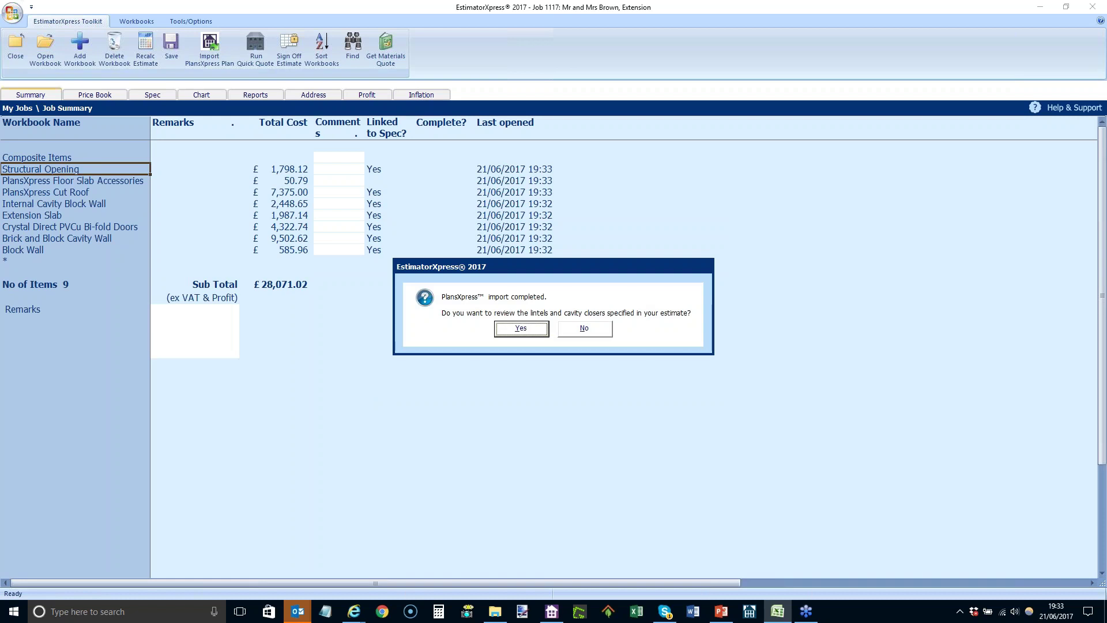
# Step: Review the estimate's lintels and cavity closers and apply an automatic lintel selection for a cavity wall
pyautogui.click(517, 332)
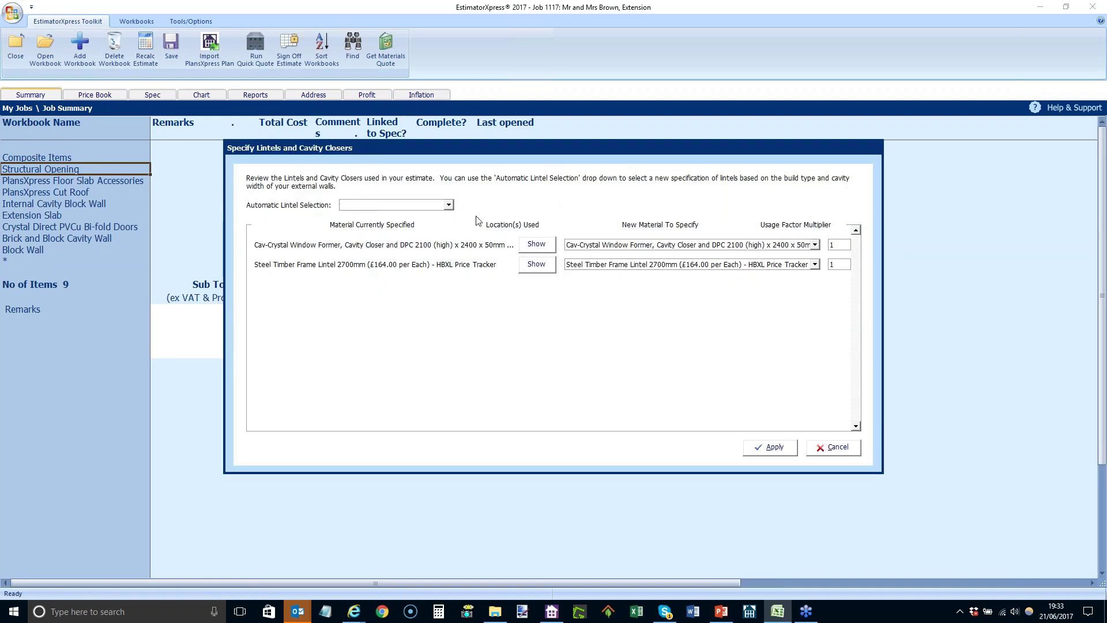
pyautogui.click(449, 205)
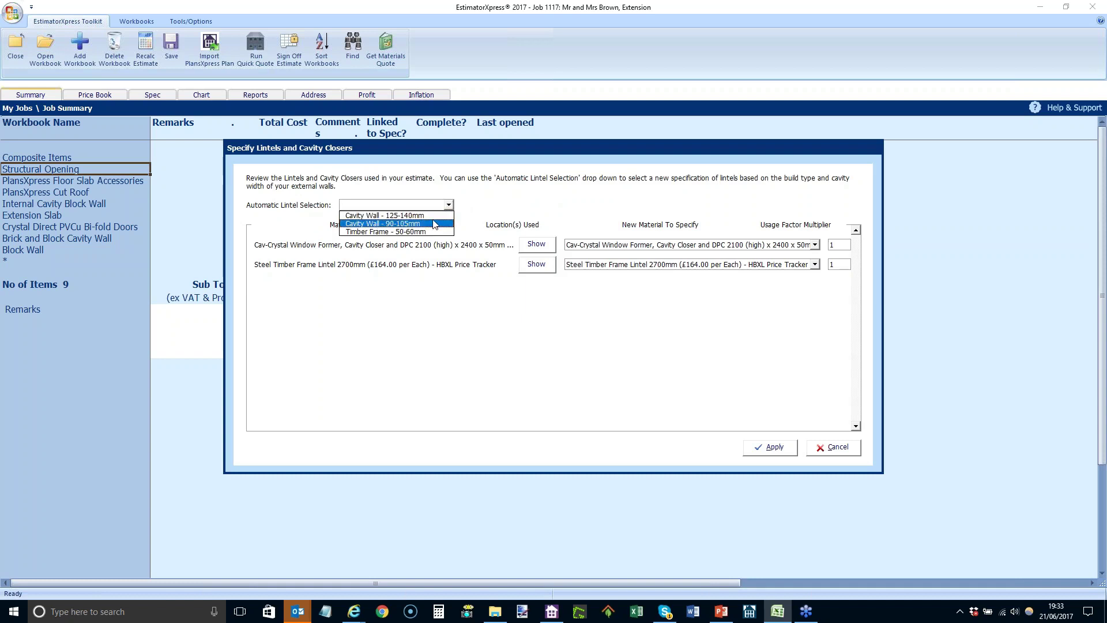
pyautogui.click(434, 217)
pyautogui.click(767, 449)
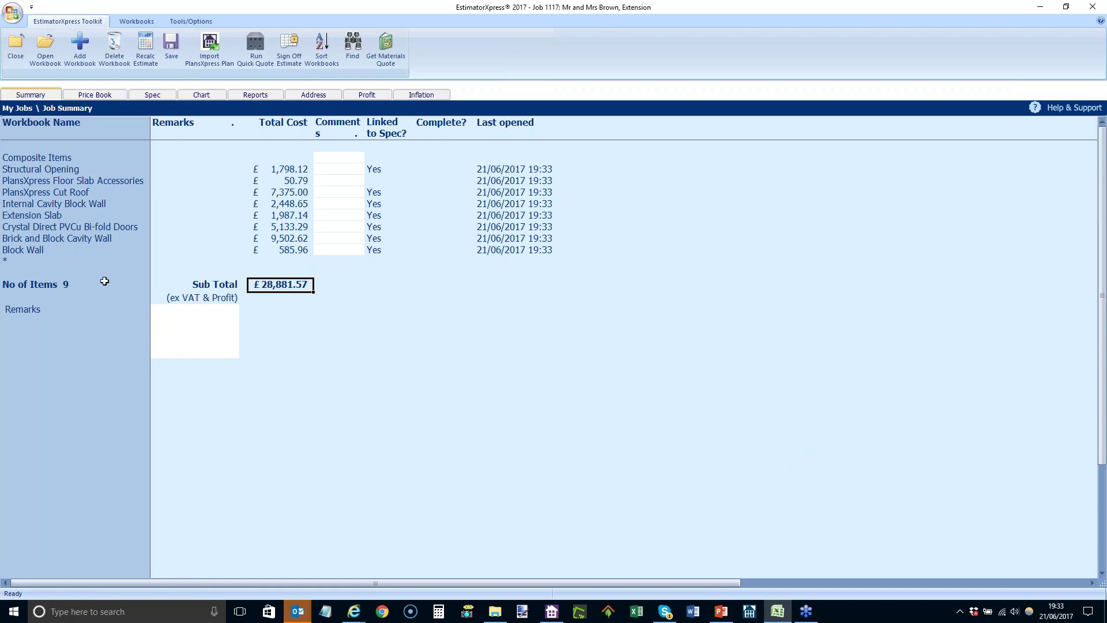
# Step: Open the 1-External Walls dimensions of the Brick and Block Cavity Wall workbook
pyautogui.click(75, 238)
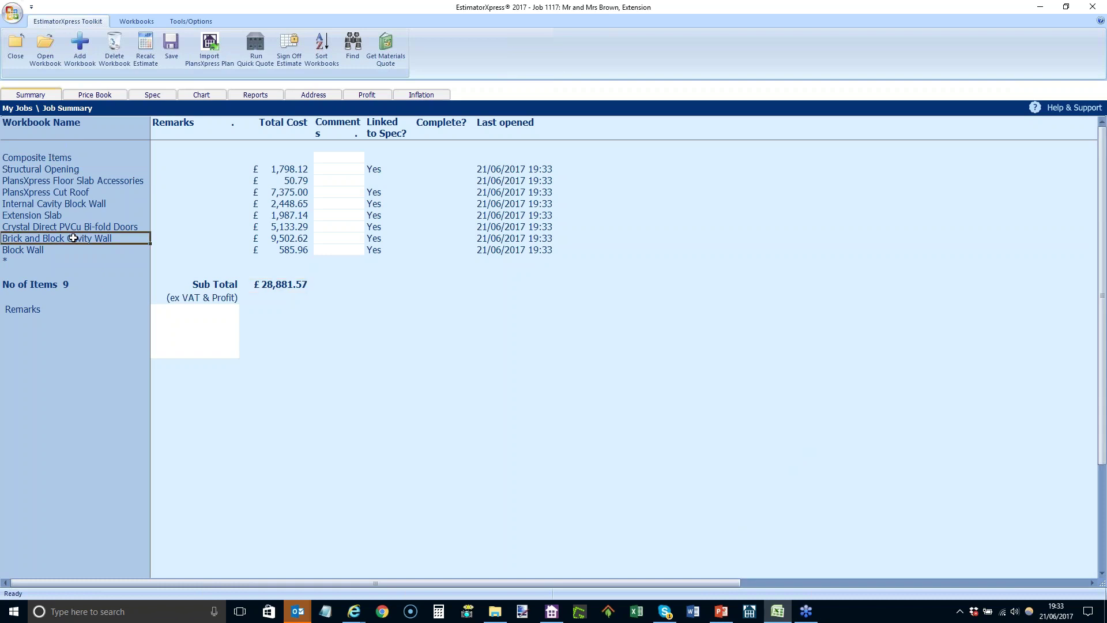
pyautogui.doubleClick(73, 238)
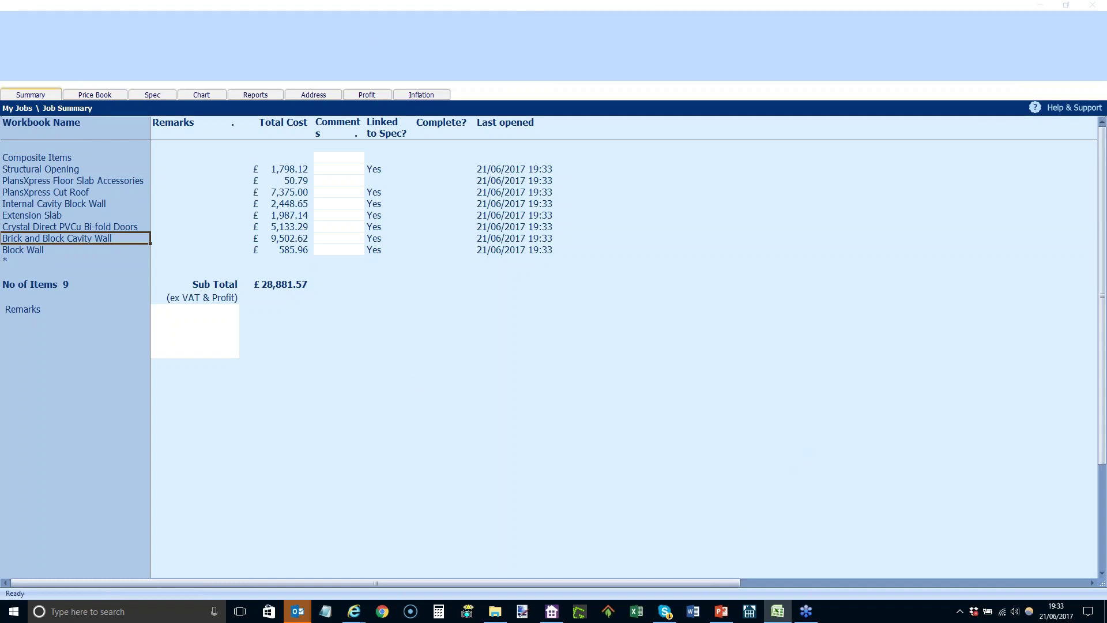
pyautogui.click(378, 157)
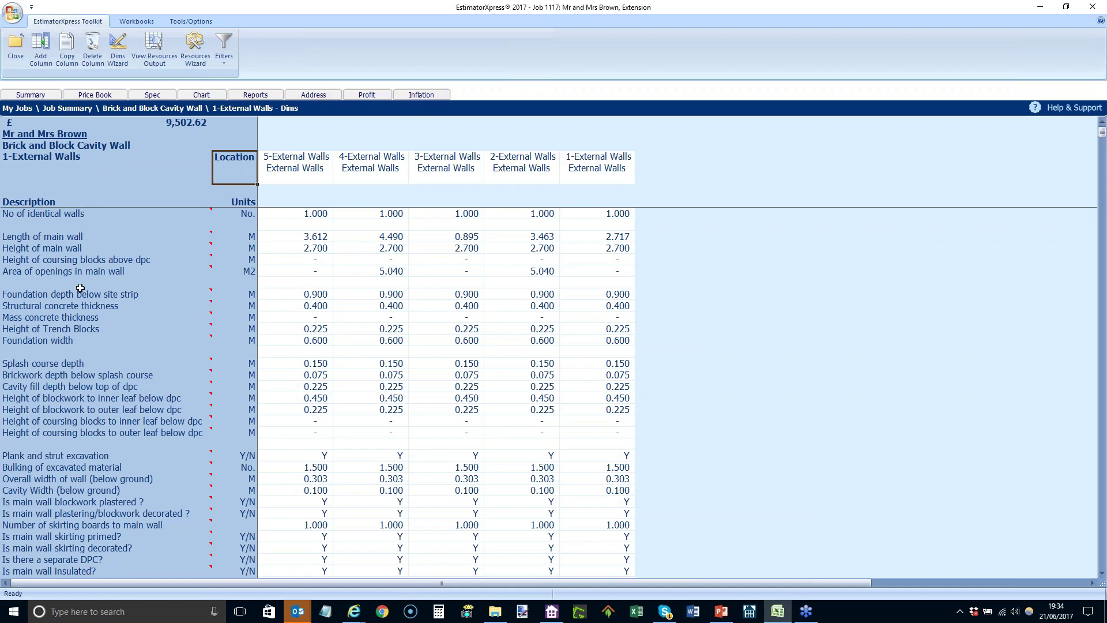
# Step: Examine the imported dimensions, gable entries and dimension calculations for each external wall
pyautogui.moveTo(76, 273)
pyautogui.scroll(-4, 603, 359)
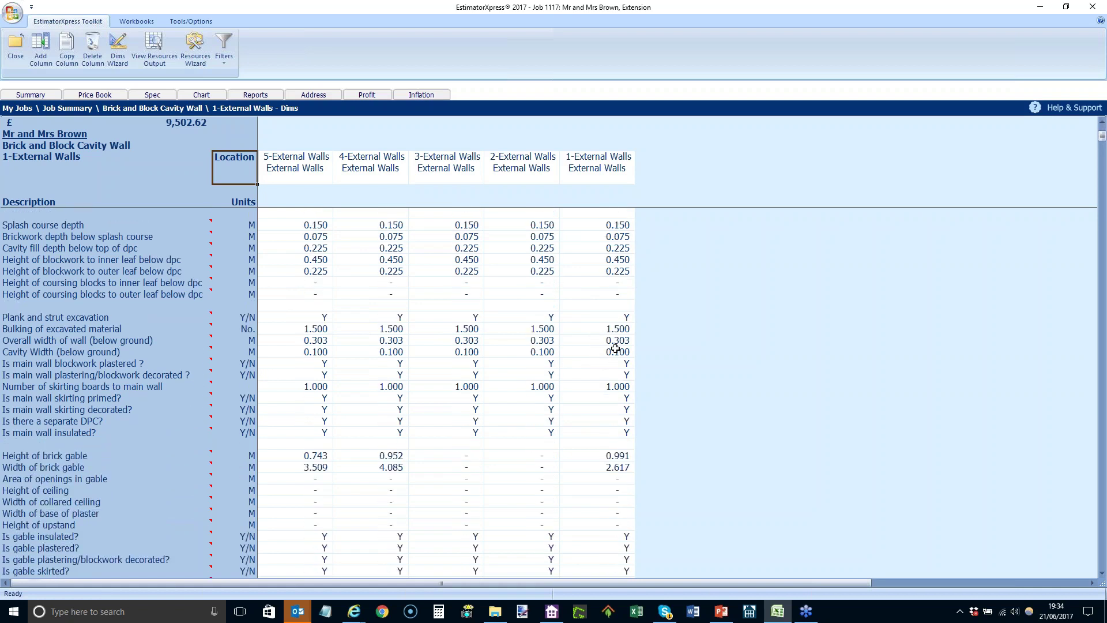
pyautogui.scroll(-1, 620, 323)
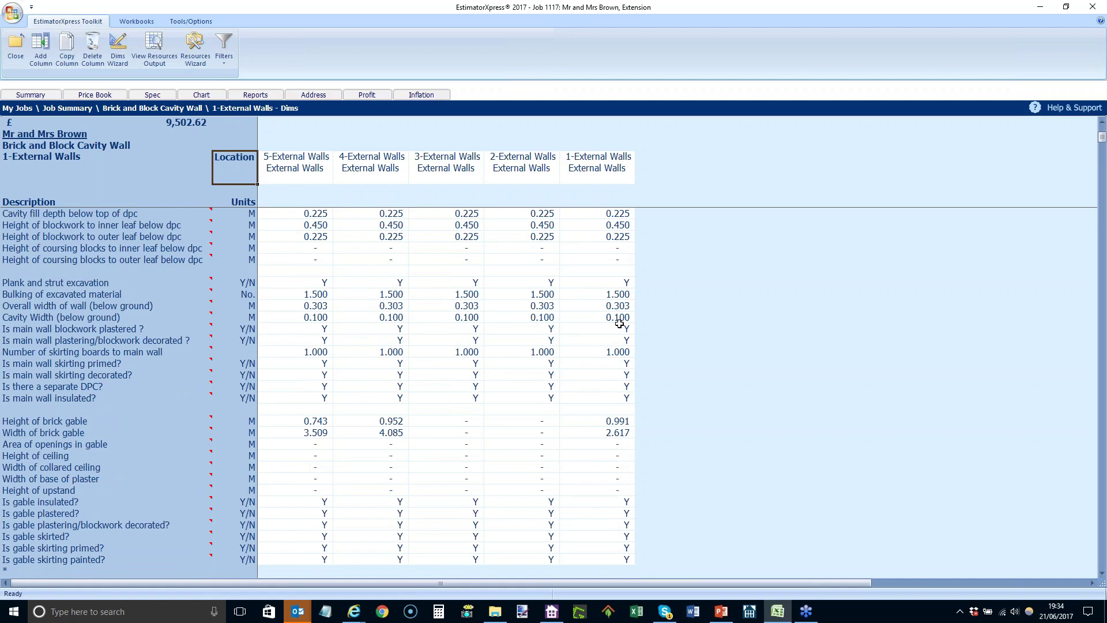
pyautogui.scroll(-1, 619, 324)
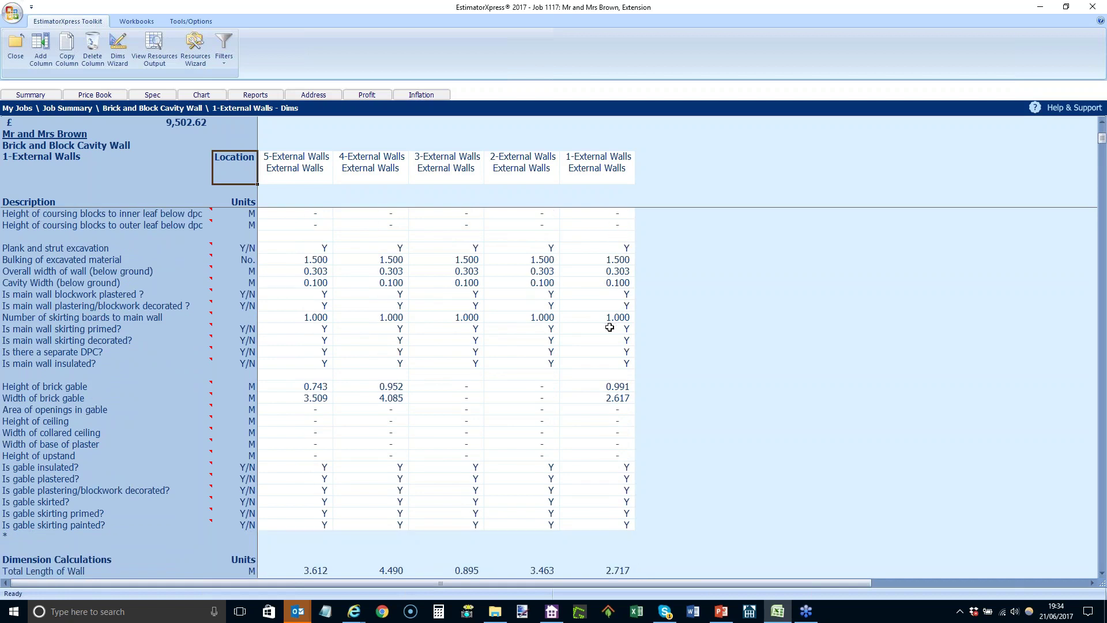
pyautogui.scroll(-2, 609, 327)
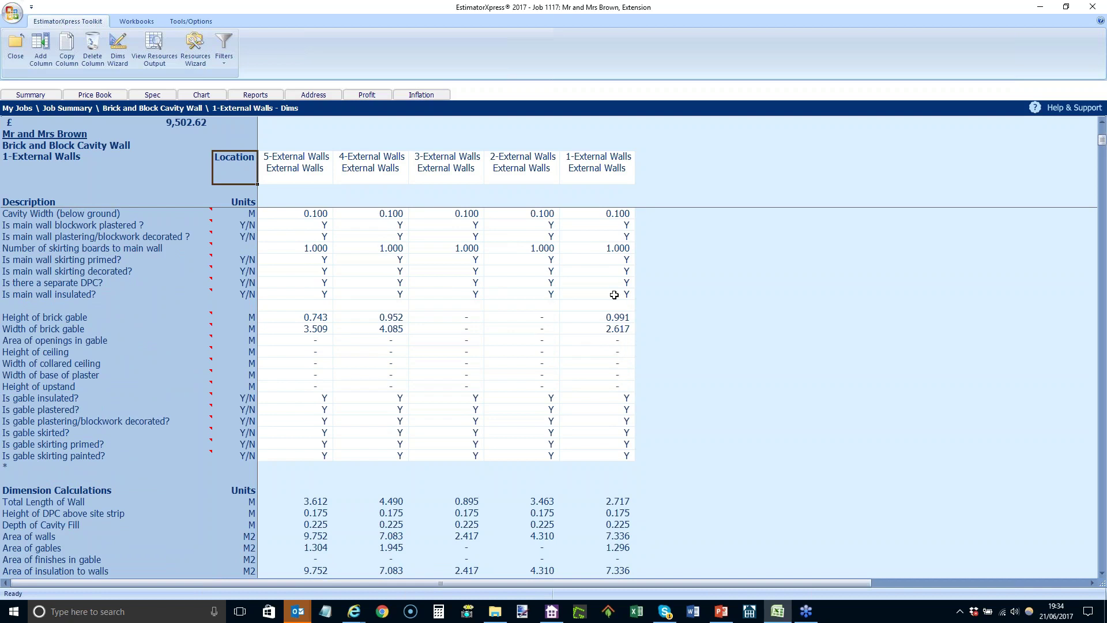
pyautogui.scroll(-3, 600, 381)
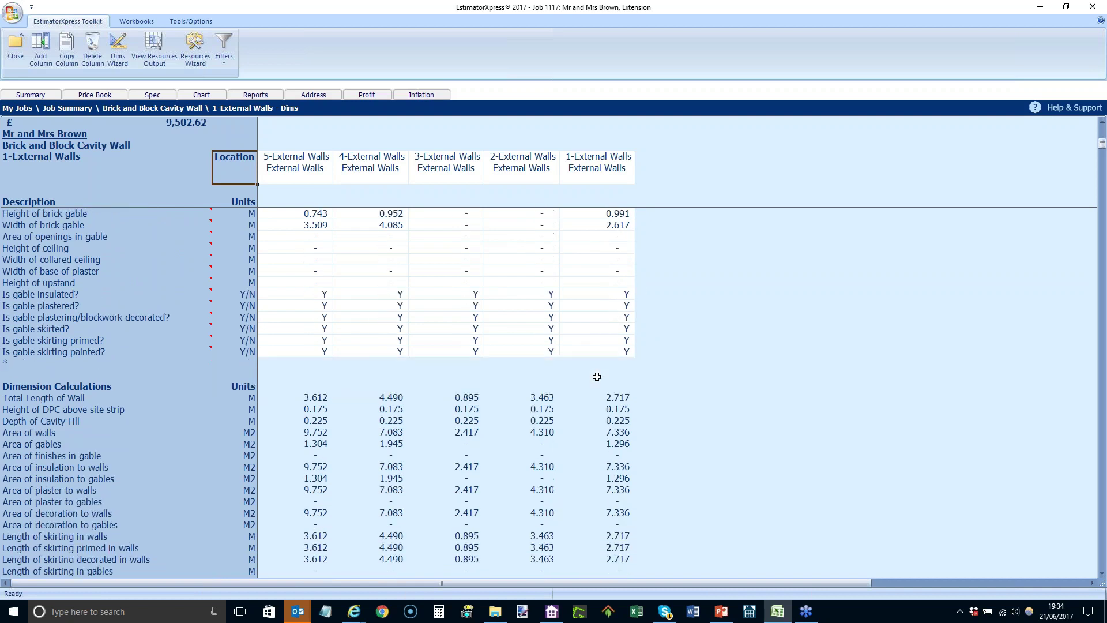
pyautogui.scroll(-4, 597, 376)
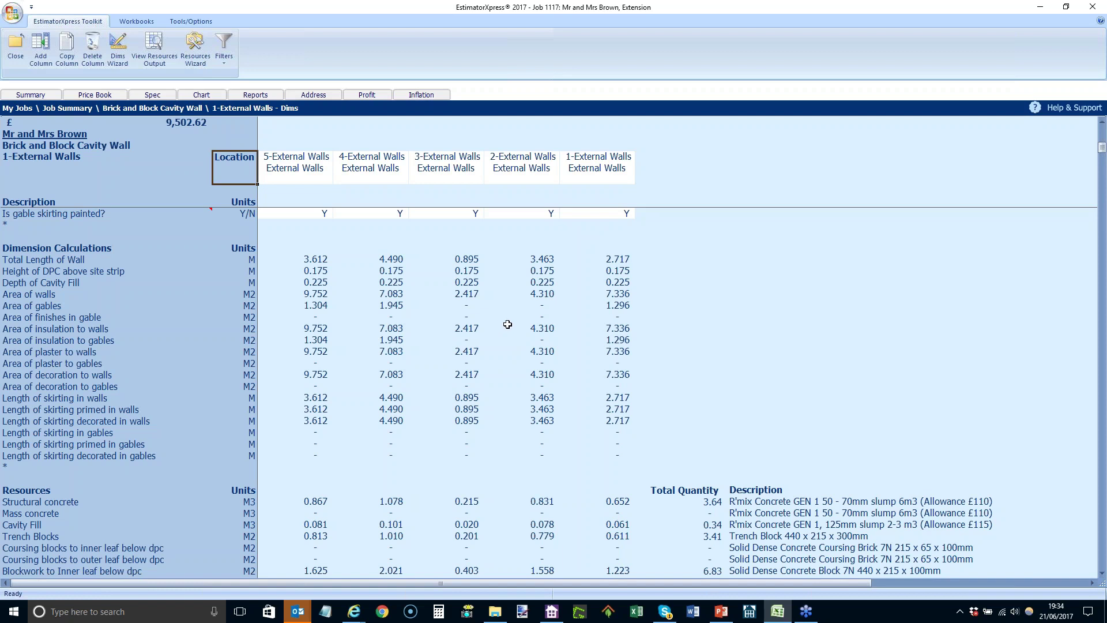
# Step: Examine the external walls' resources list with its total quantities and material descriptions
pyautogui.scroll(-7, 507, 326)
pyautogui.scroll(-1, 520, 333)
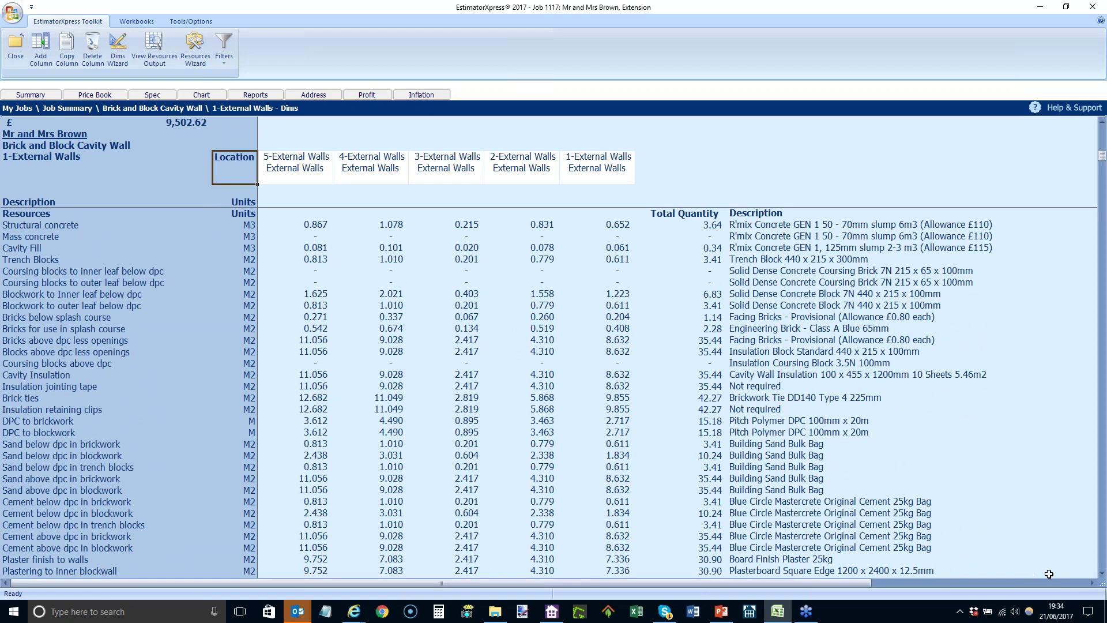
pyautogui.click(1092, 583)
pyautogui.click(1092, 583)
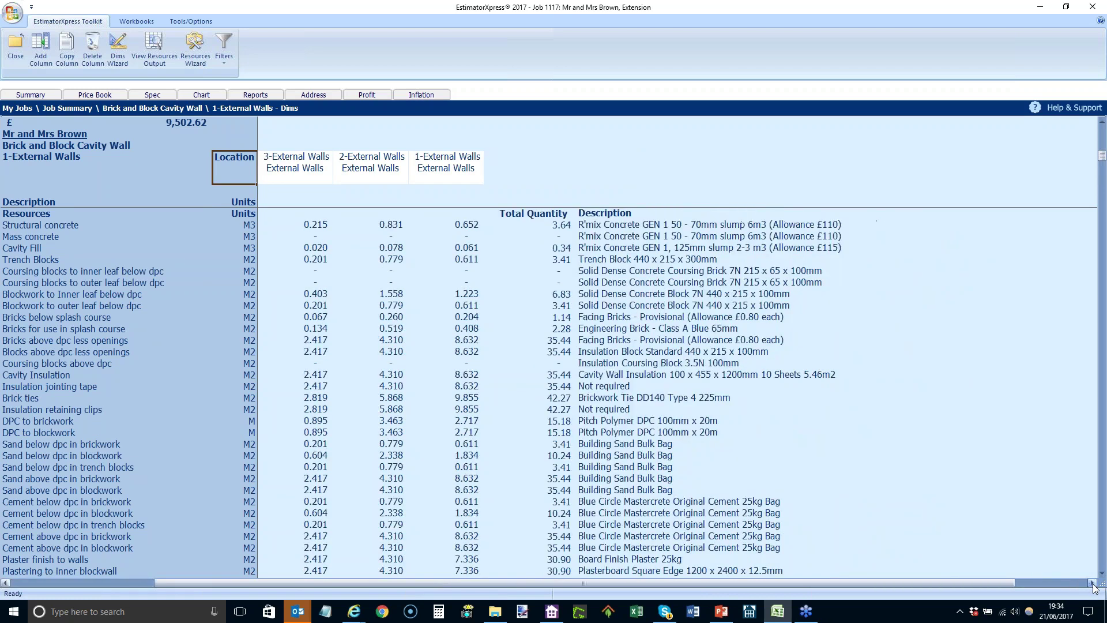
pyautogui.click(1092, 583)
pyautogui.click(1092, 583)
pyautogui.click(1092, 583)
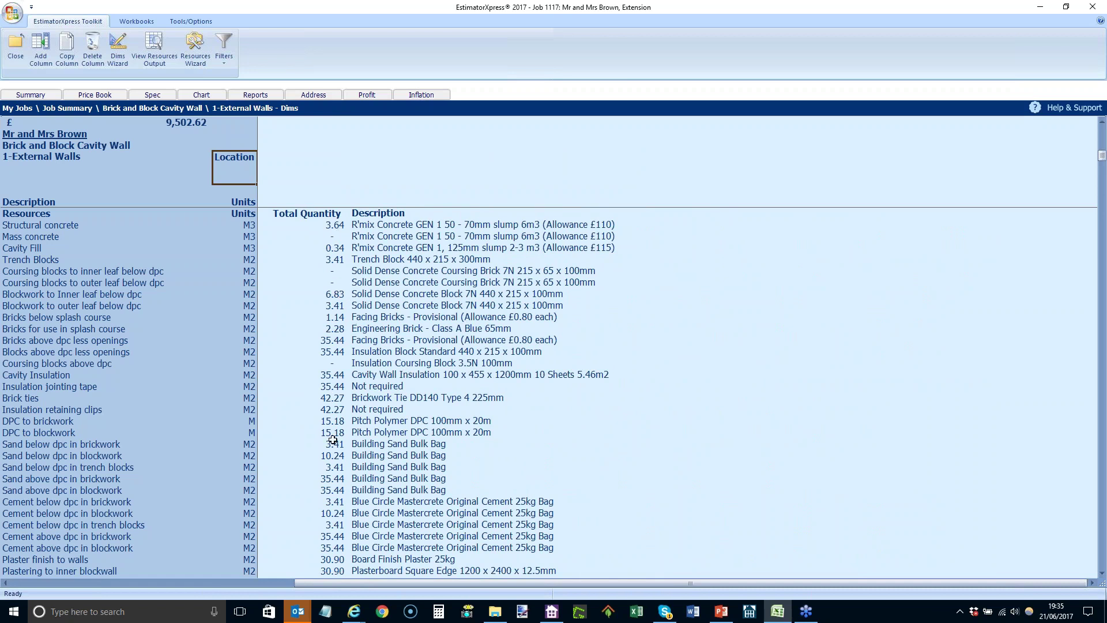
# Step: Examine the rest of the external walls' resources list, through materials, labour gangs and plant items
pyautogui.scroll(-2, 333, 440)
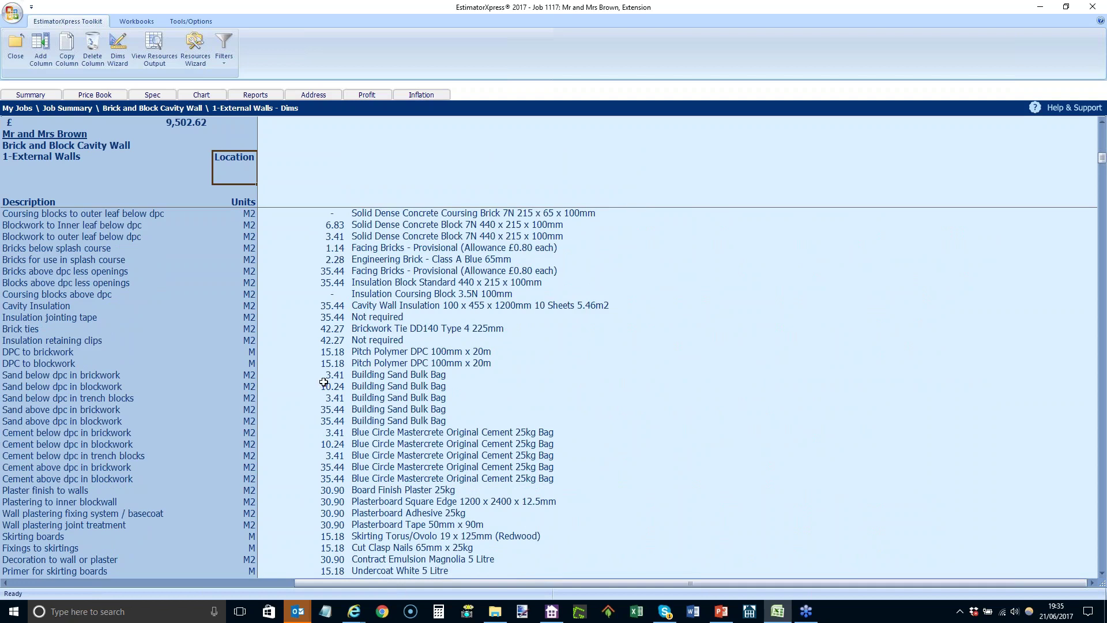
pyautogui.scroll(-2, 322, 383)
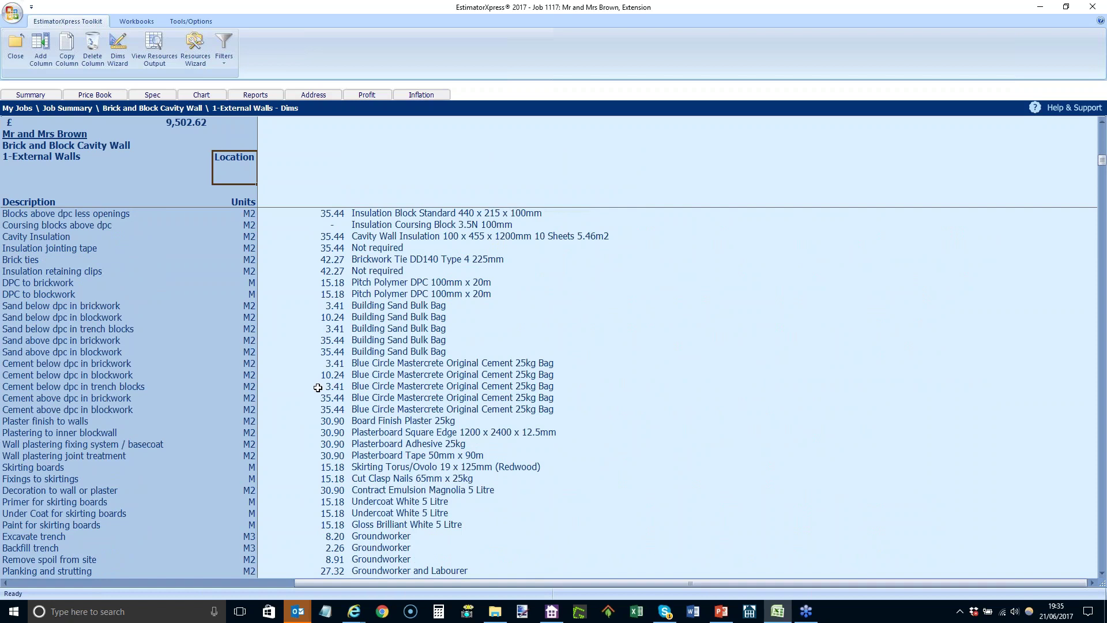
pyautogui.scroll(-2, 318, 388)
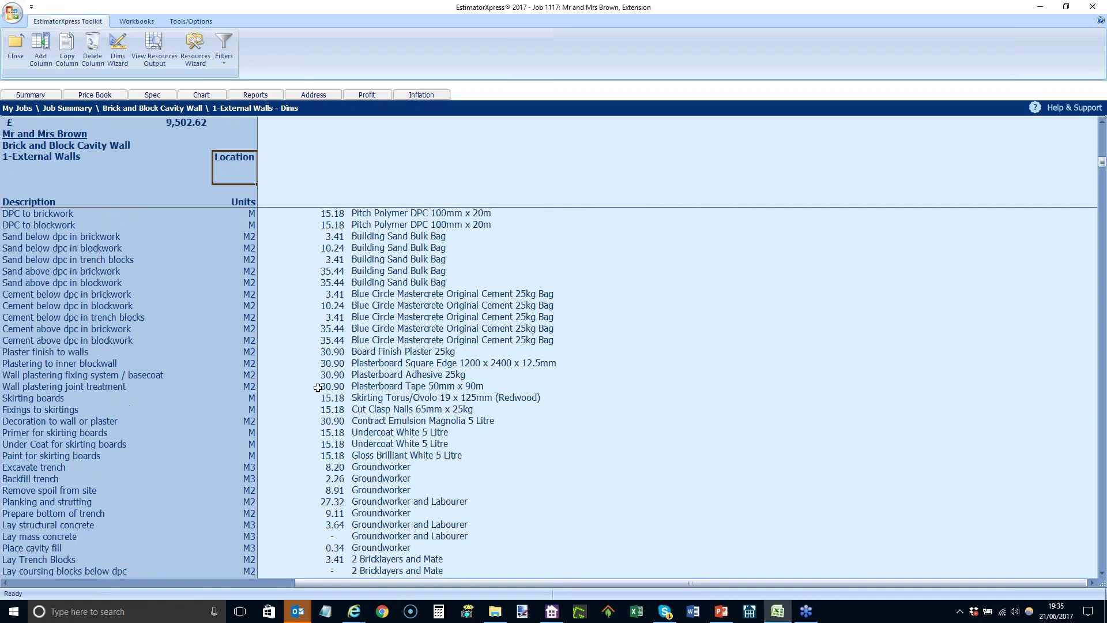
pyautogui.scroll(-3, 318, 387)
pyautogui.scroll(-3, 316, 388)
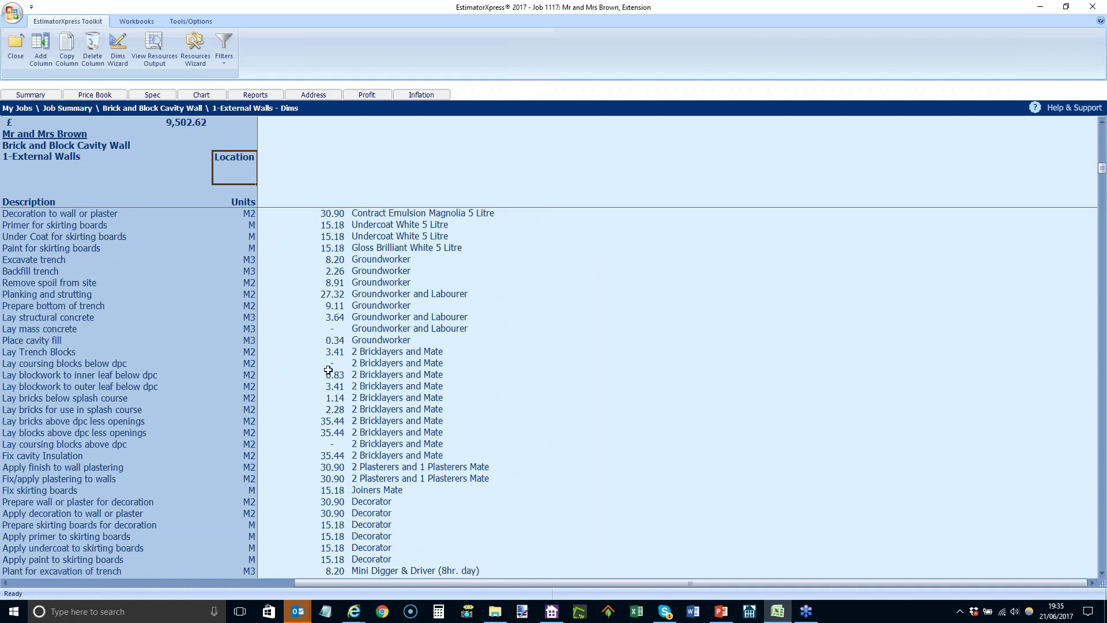
pyautogui.scroll(-2, 329, 370)
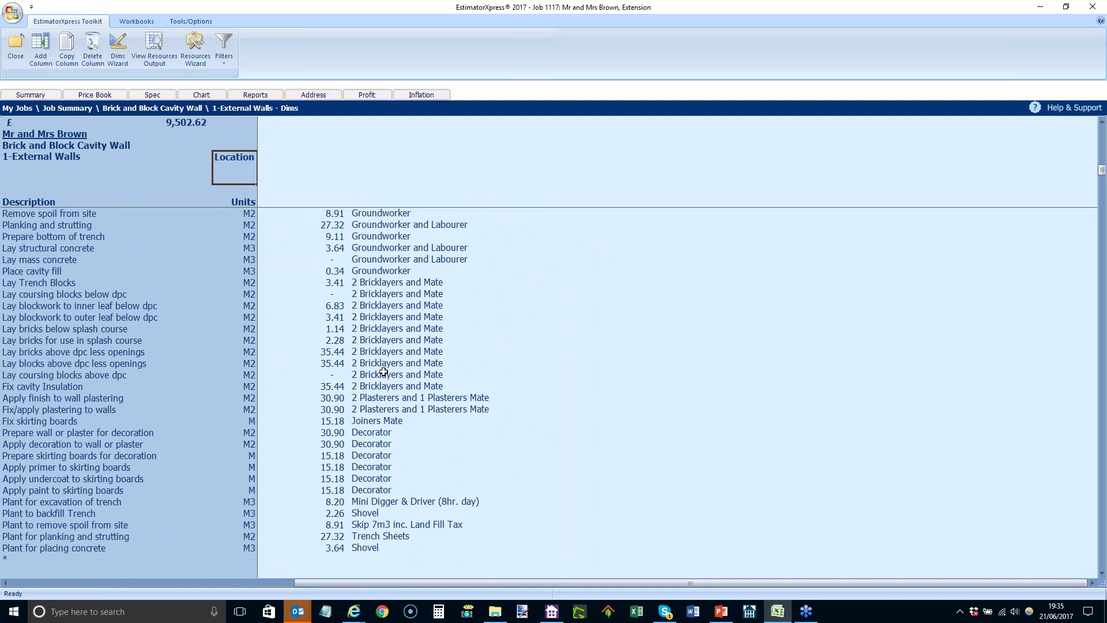
# Step: Open the detailed resources output for 1-External Walls and inspect the brick items' waste factors and wastage quantities
pyautogui.click(155, 48)
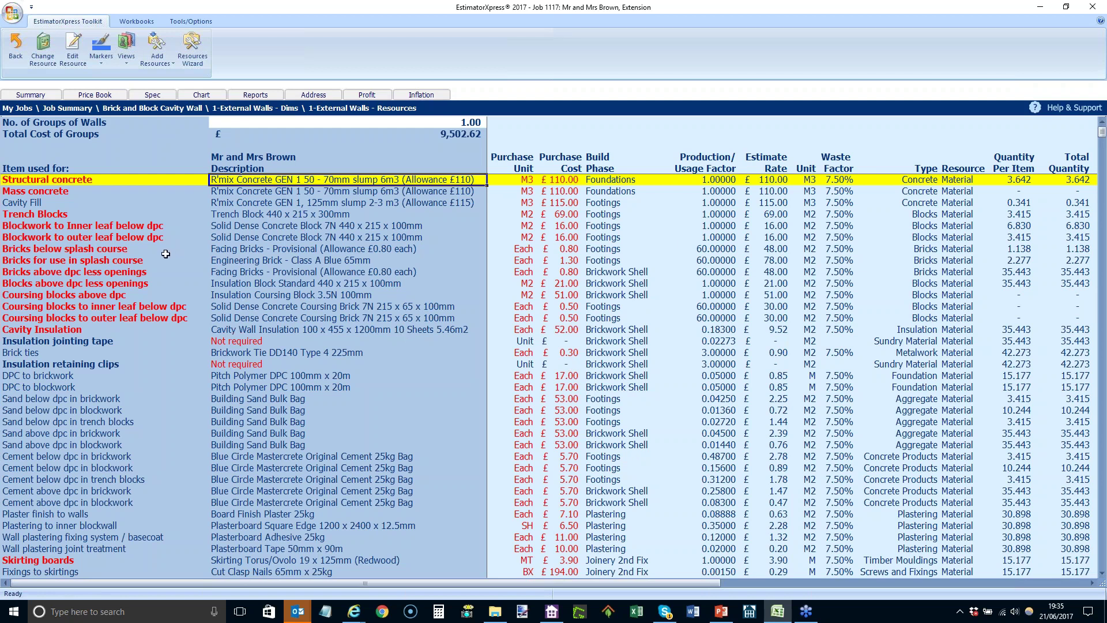
pyautogui.click(118, 272)
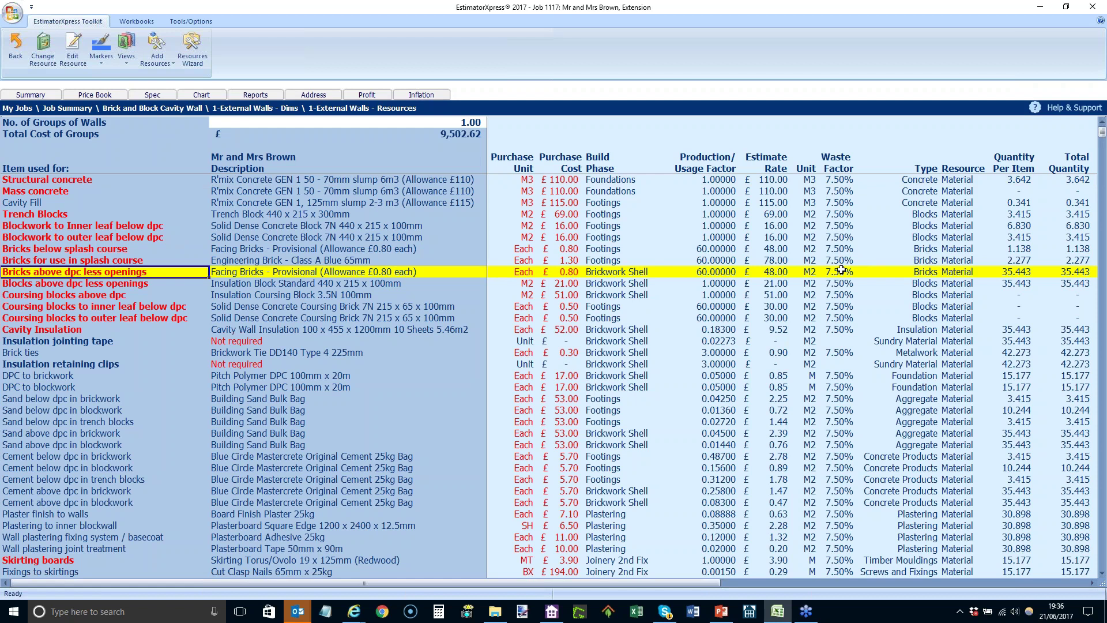
pyautogui.moveTo(842, 270); pyautogui.dragTo(856, 259)
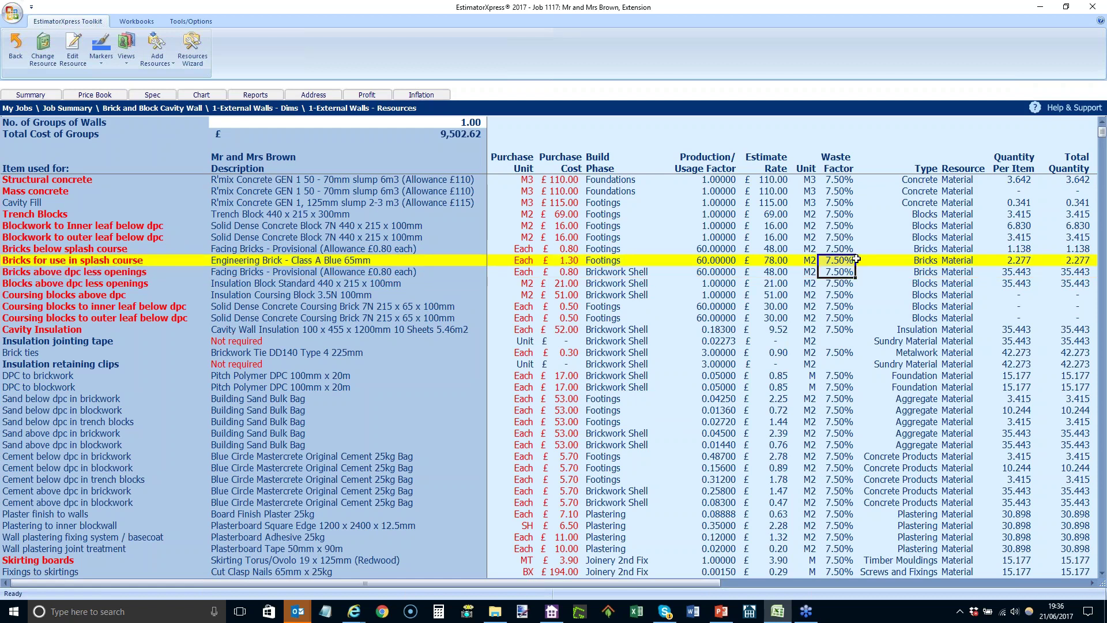
pyautogui.click(965, 271)
pyautogui.press('Up')
pyautogui.press('Right')
pyautogui.press('Right')
pyautogui.press('Right')
pyautogui.press('Right')
pyautogui.press('Right')
pyautogui.press('Right')
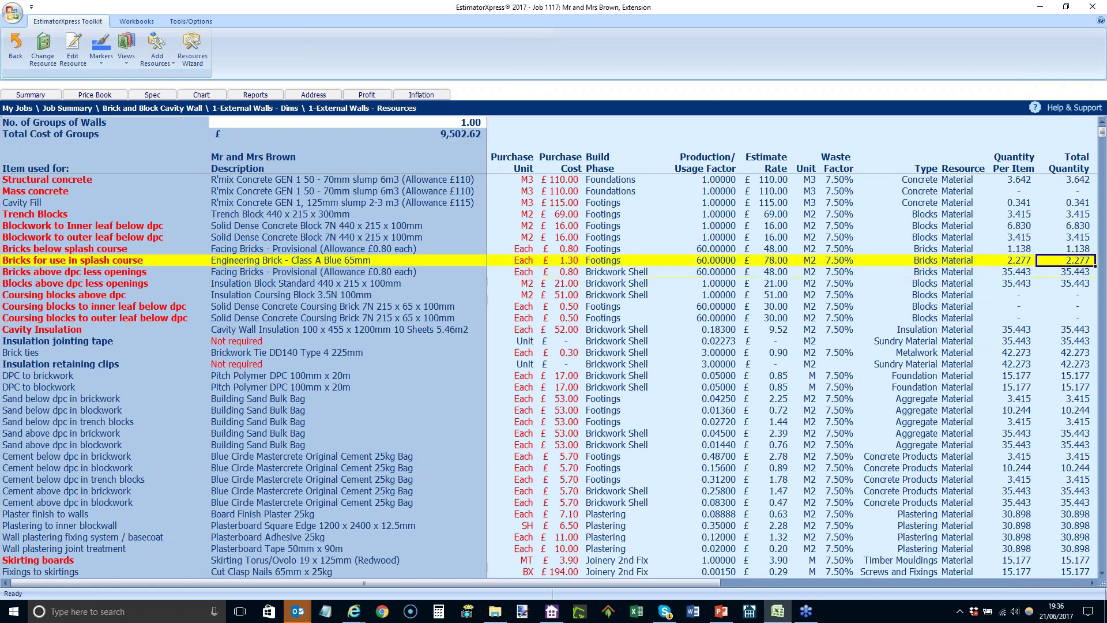
pyautogui.press('Right')
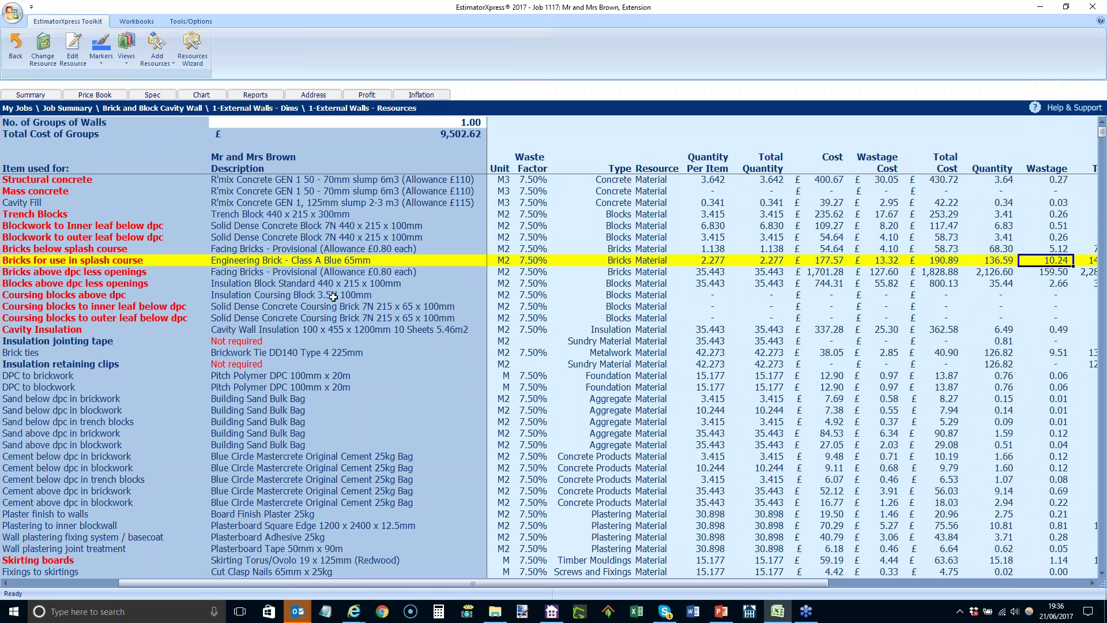
# Step: Check the quantity, wastage and total of facing bricks for Bricks above dpc less openings
pyautogui.click(292, 273)
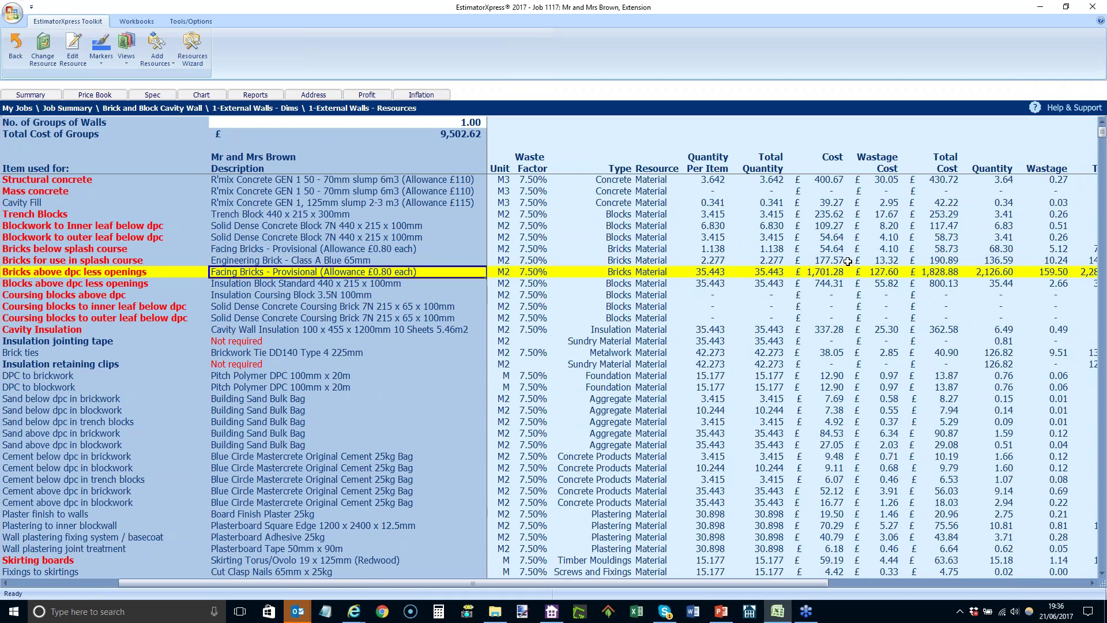
pyautogui.click(1004, 274)
pyautogui.press('Right')
pyautogui.press('Right')
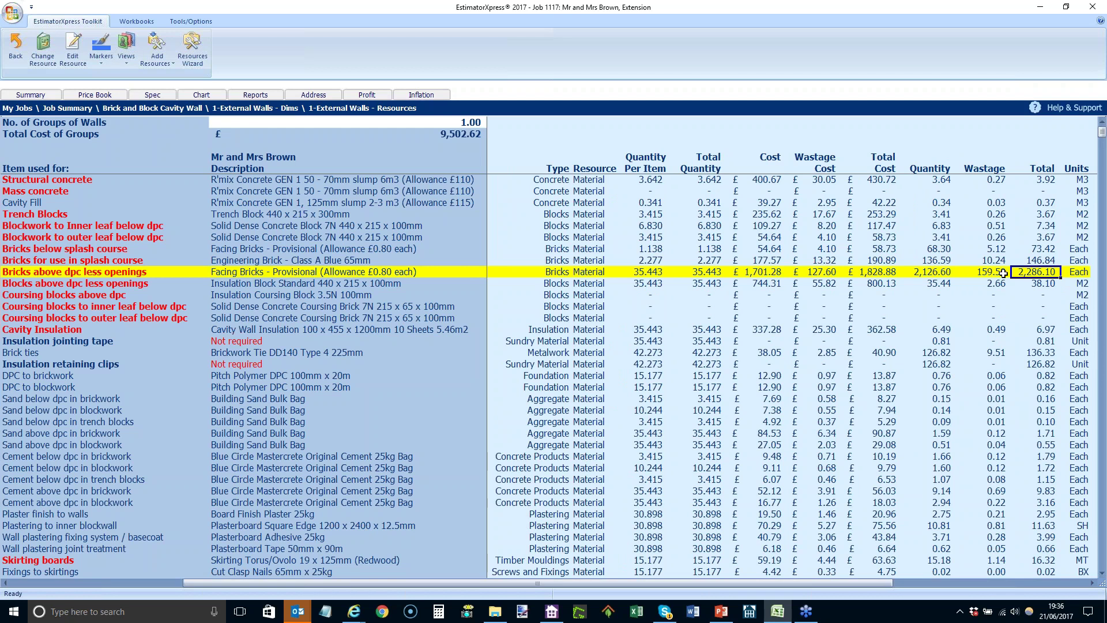
# Step: Review the labour and plant resources, highlighting the Lay bricks above dpc less openings item
pyautogui.scroll(-3, 166, 466)
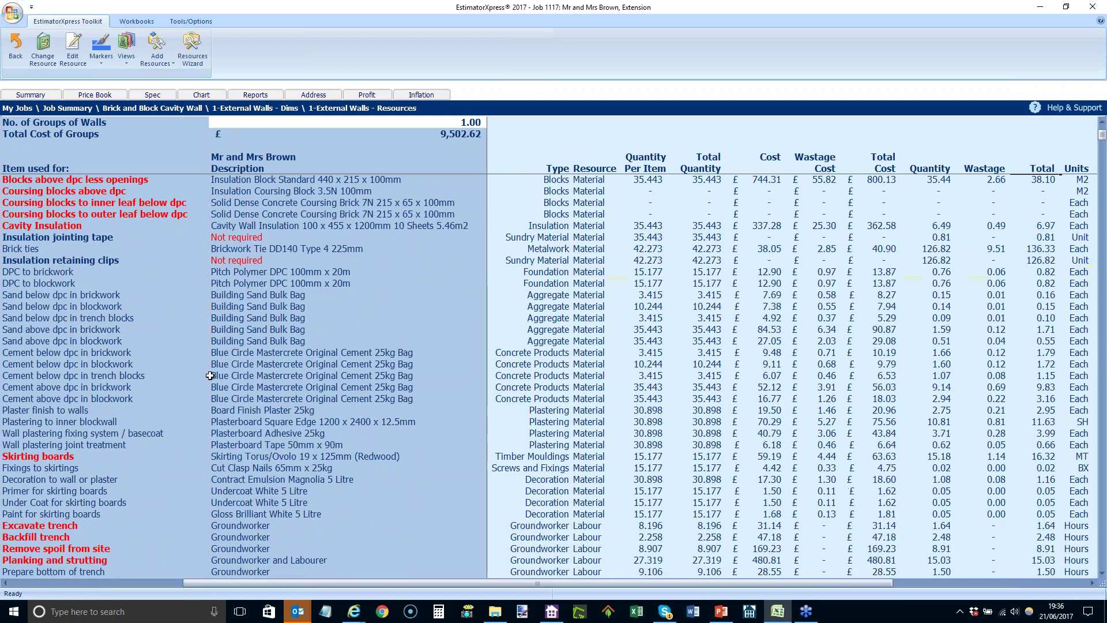
pyautogui.scroll(-7, 166, 225)
pyautogui.scroll(-4, 167, 223)
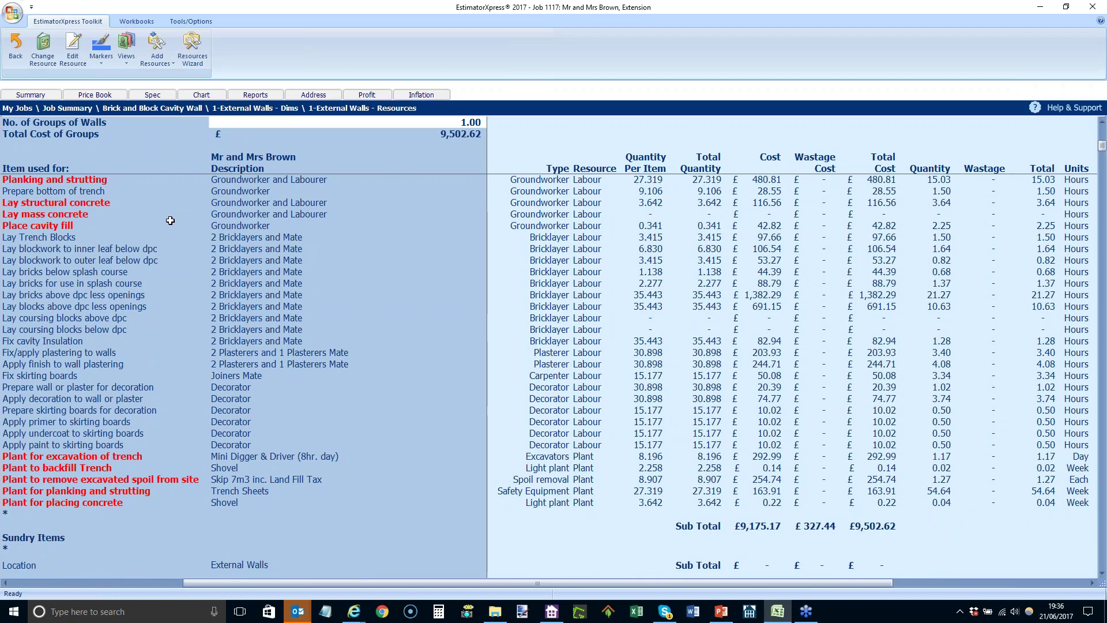
pyautogui.click(70, 293)
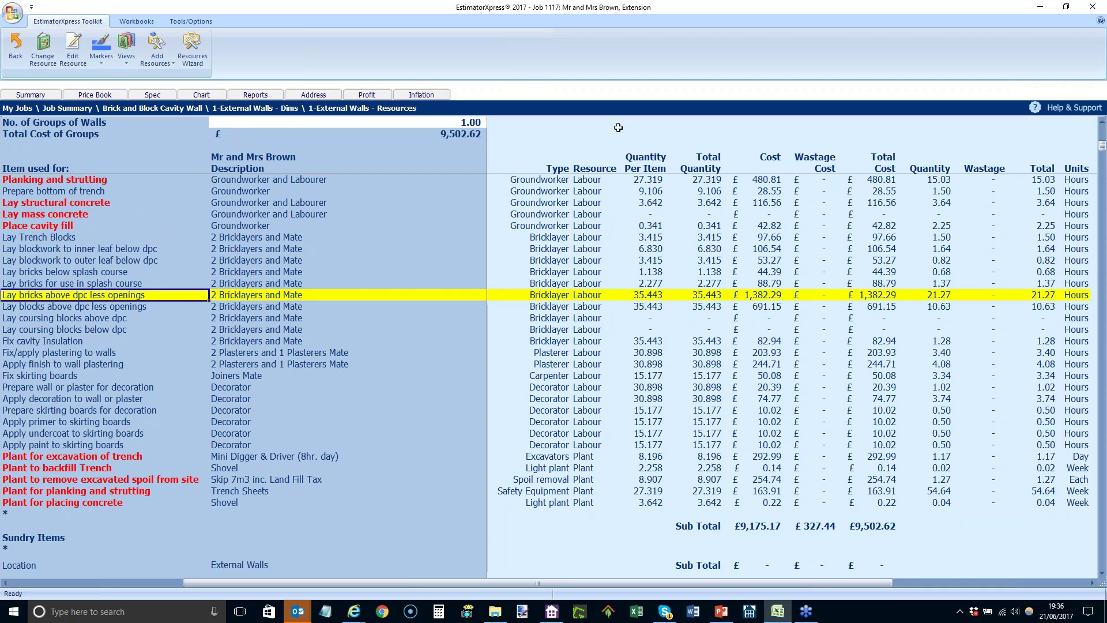
# Step: Return to the job summary and close the estimate with status Estimate in Progress, declining the Crystal Direct PVC-U quotation request
pyautogui.click(31, 96)
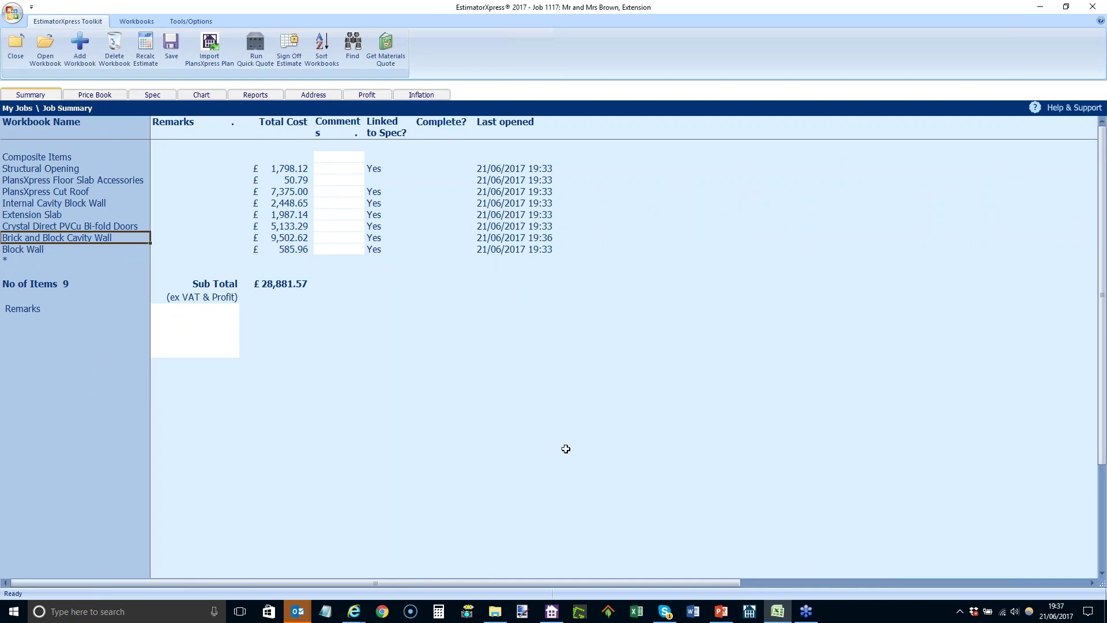
pyautogui.click(15, 49)
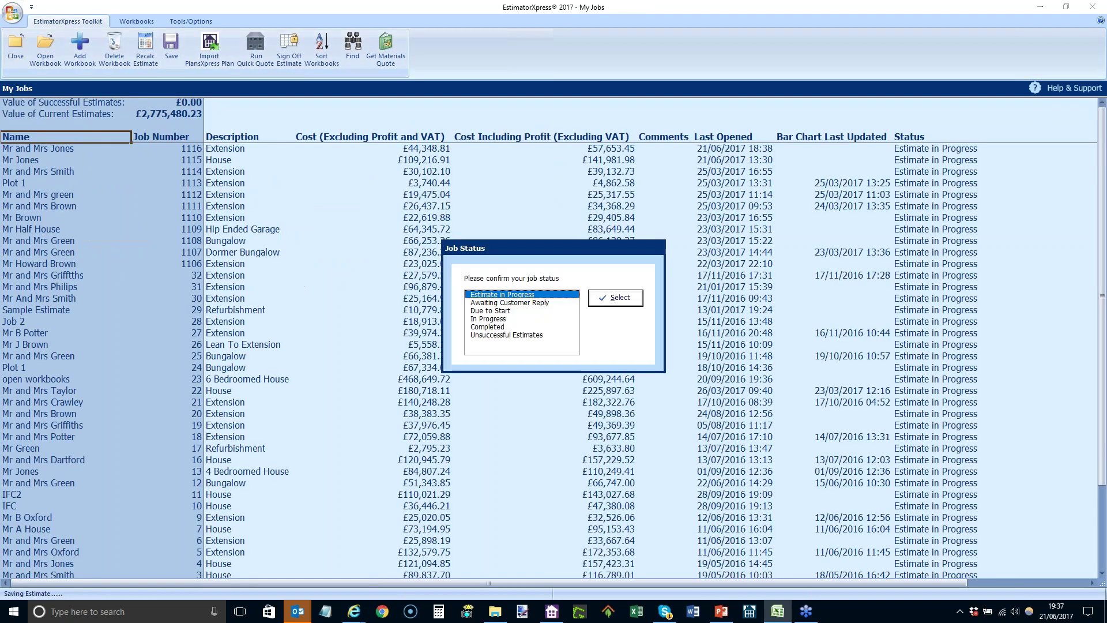
pyautogui.click(616, 298)
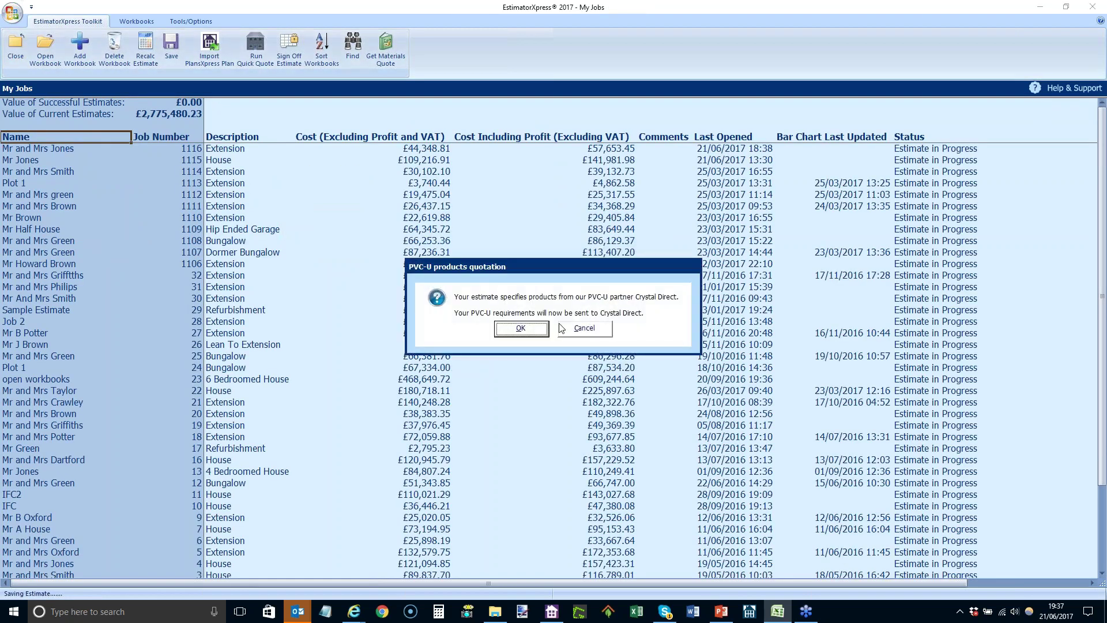
pyautogui.click(574, 333)
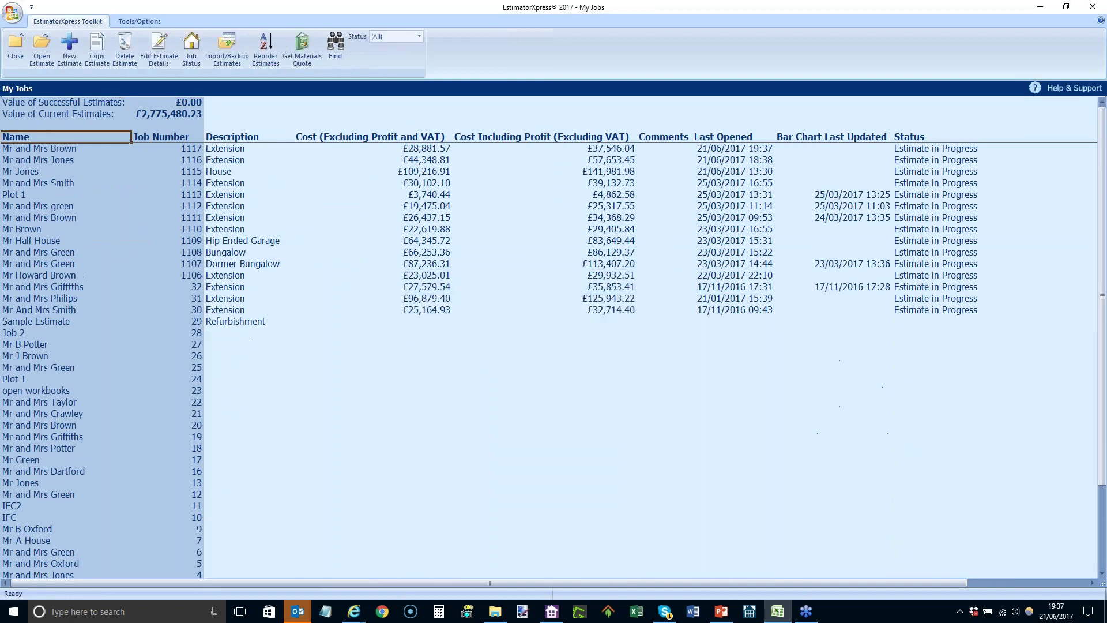
# Step: Start a new estimate from the Quick Quote standard job template, using the customers' name as job name and Extension as description
pyautogui.click(71, 43)
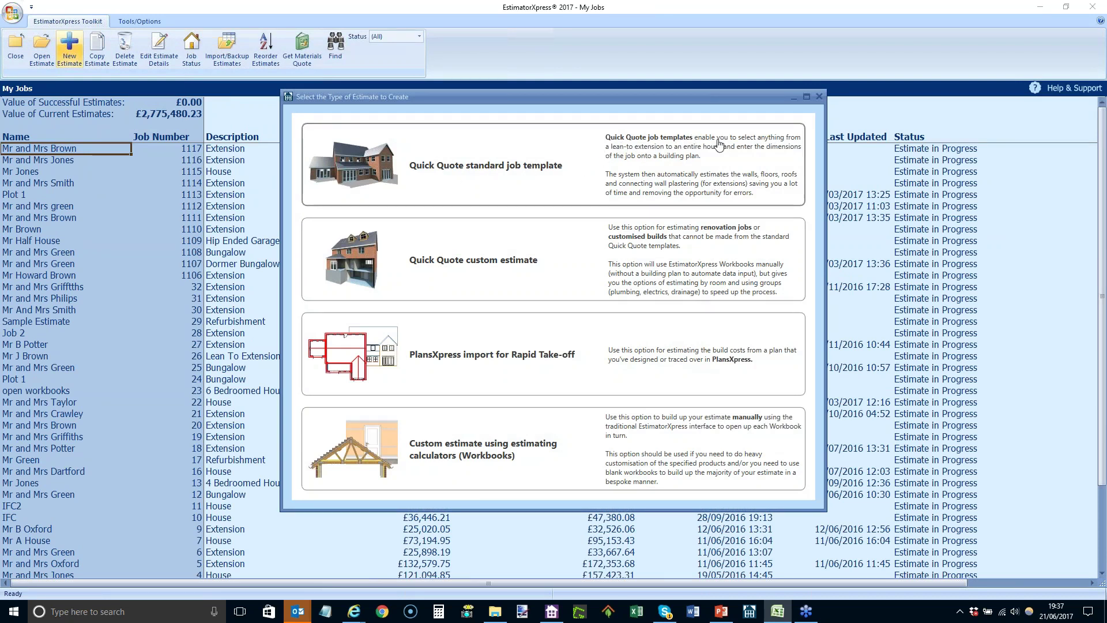
pyautogui.click(528, 172)
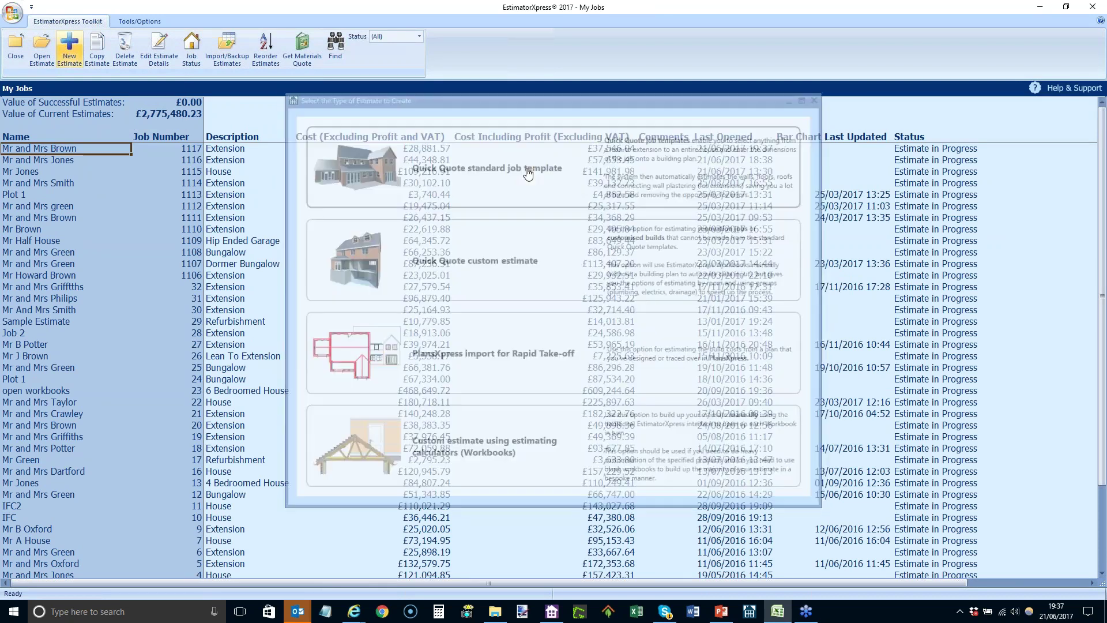
pyautogui.write('M')
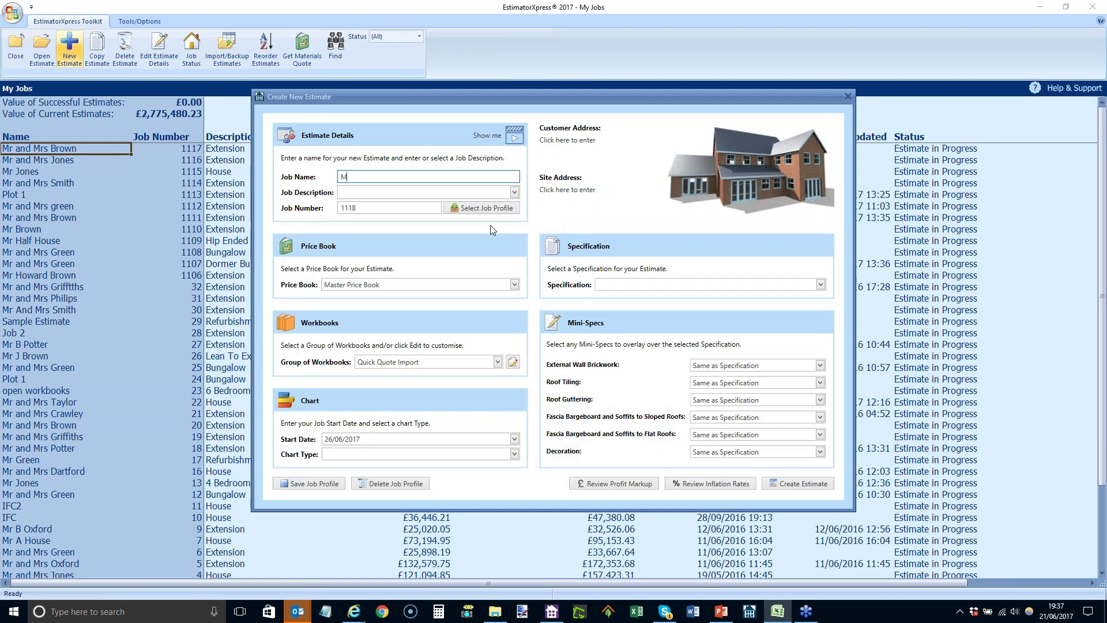
pyautogui.write('r and Mrs Green')
pyautogui.press('Tab')
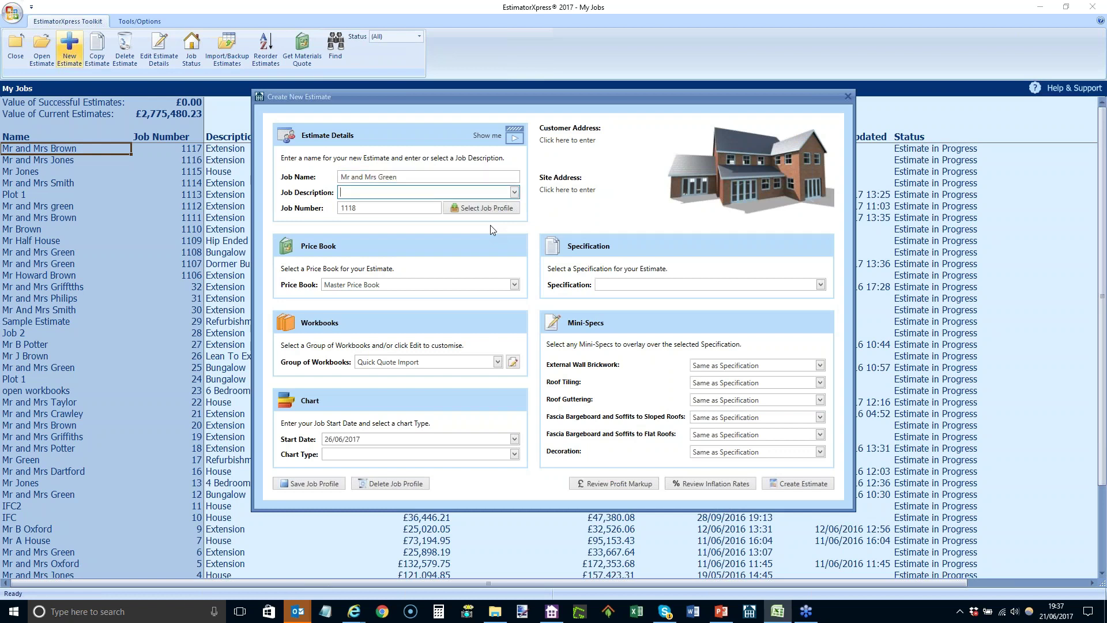
pyautogui.write('Extension')
# Step: Fill in the customer address details with the customers' name, street and town, and save them
pyautogui.click(557, 141)
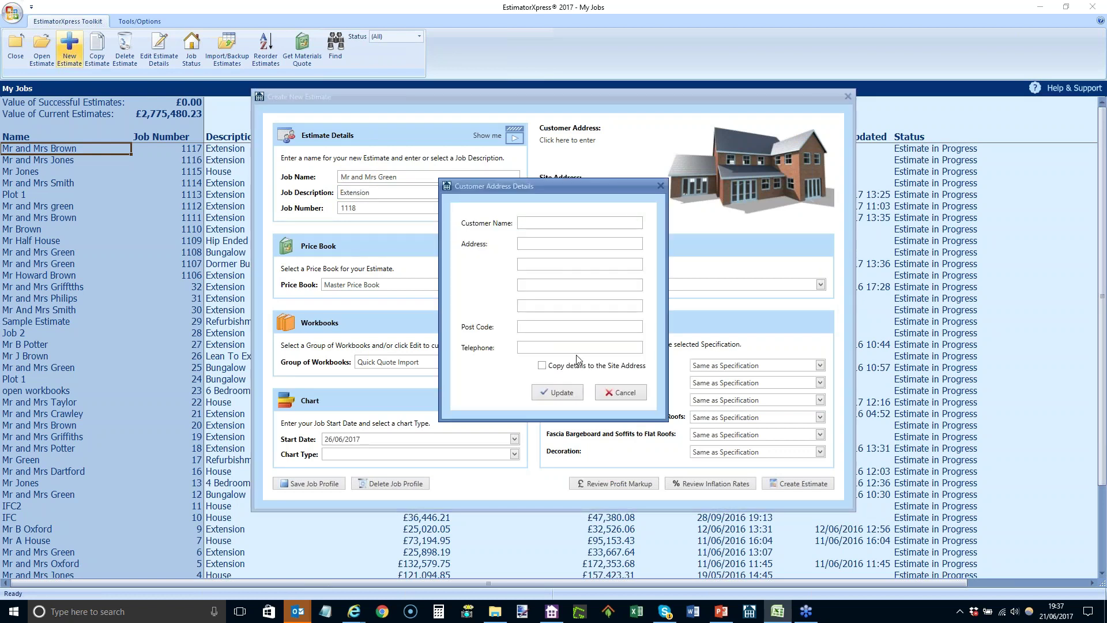
pyautogui.click(532, 221)
pyautogui.write('Mr and Mrs')
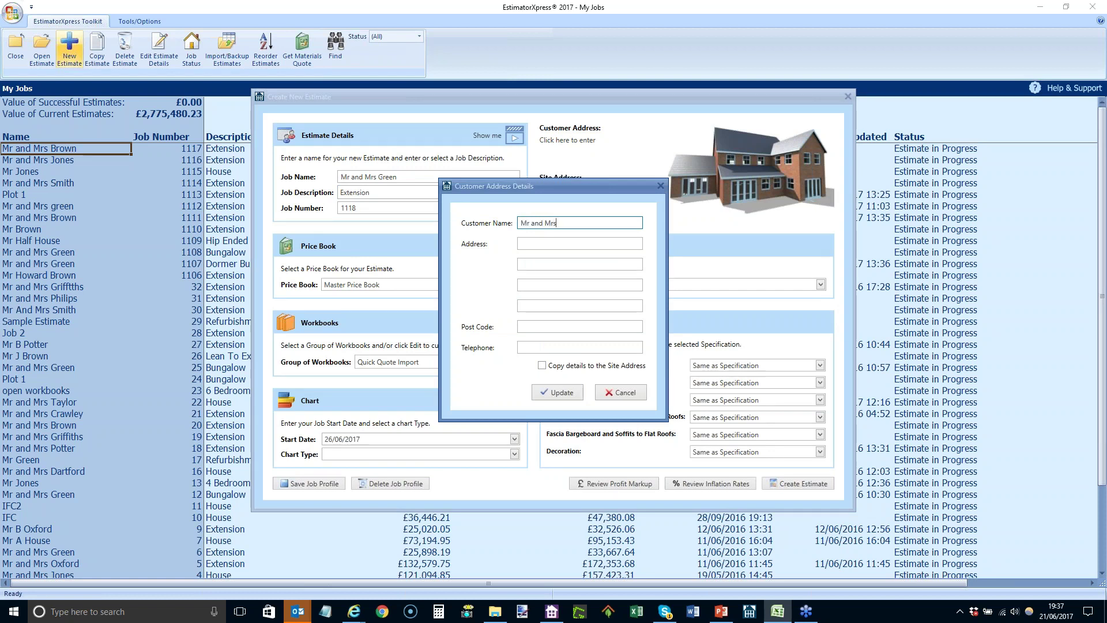
pyautogui.write(' Green')
pyautogui.press('Tab')
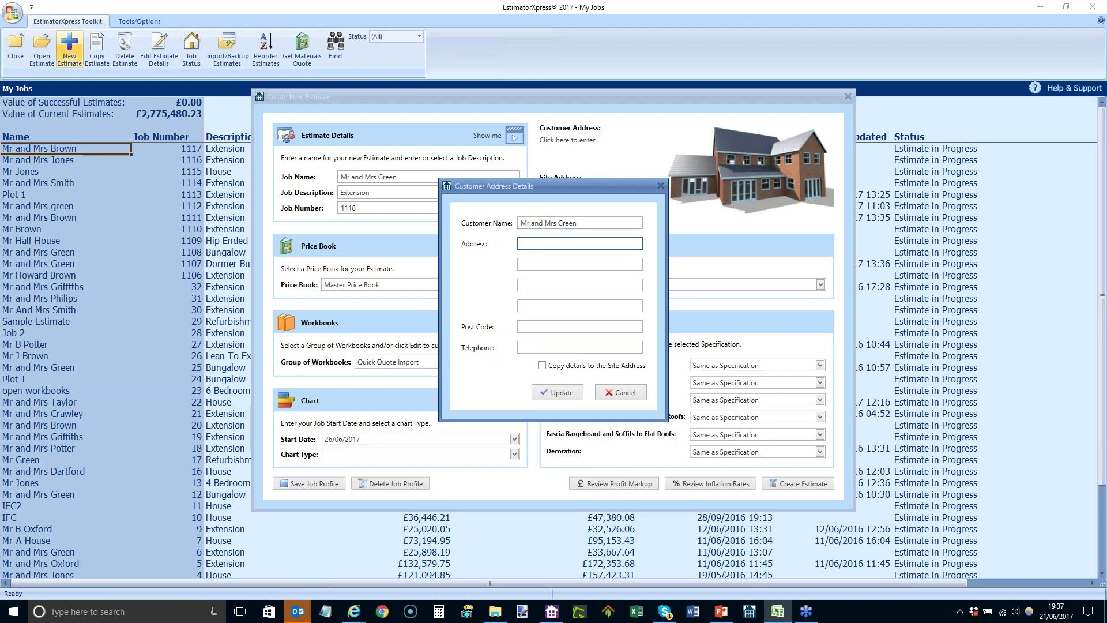
pyautogui.write('Ave Road')
pyautogui.press('Tab')
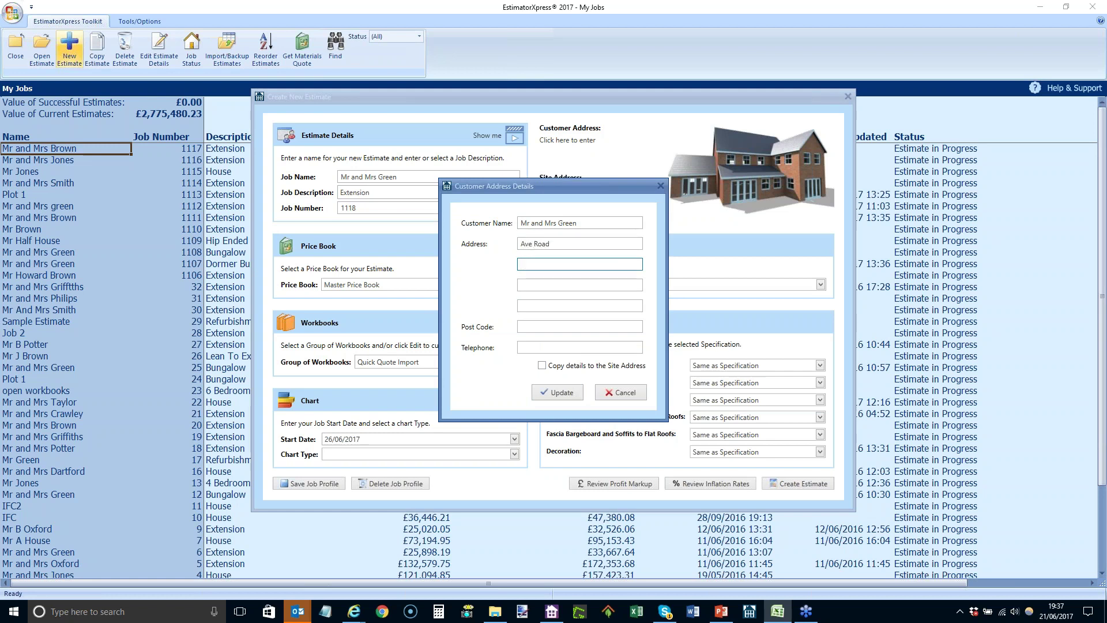
pyautogui.write('Ashby')
pyautogui.click(559, 393)
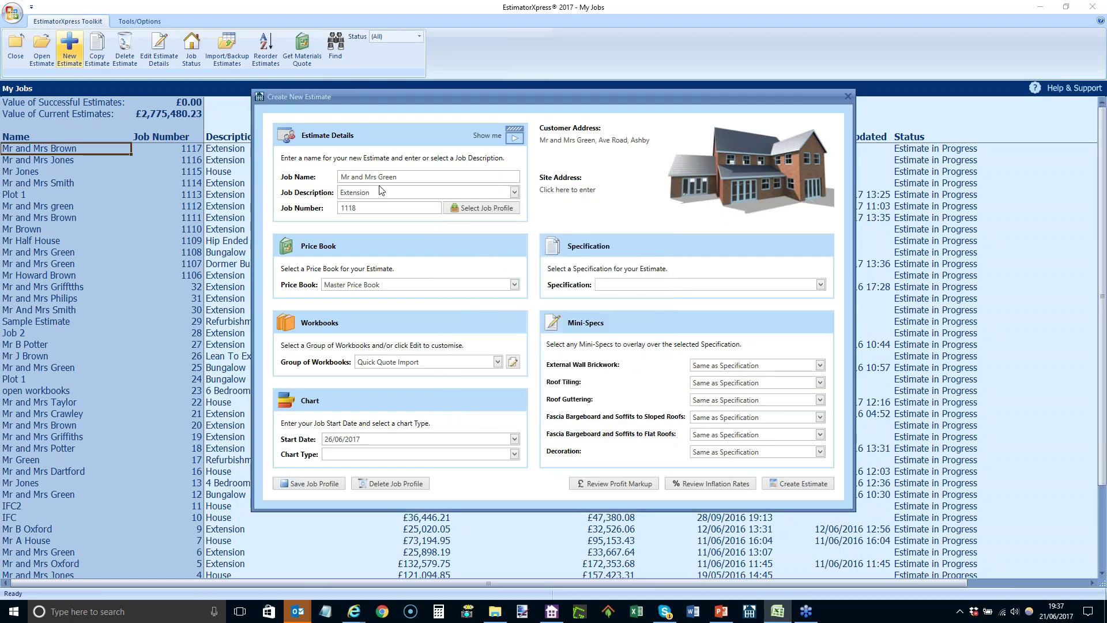
# Step: Load the Small Extension job profile and create the estimate
pyautogui.click(486, 210)
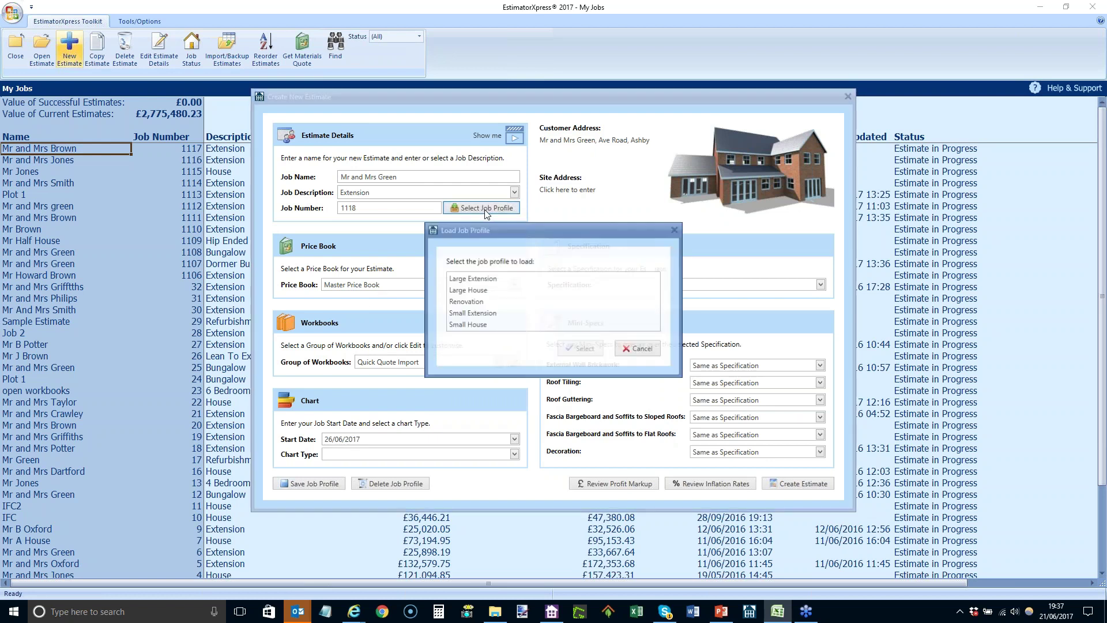
pyautogui.click(495, 315)
pyautogui.click(584, 350)
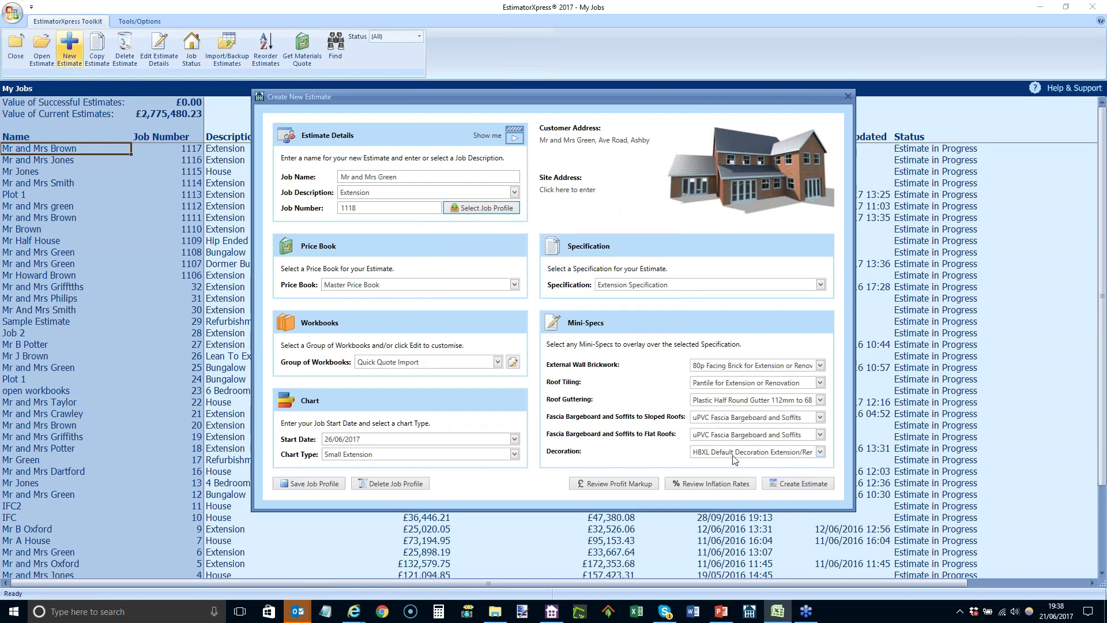
pyautogui.click(799, 484)
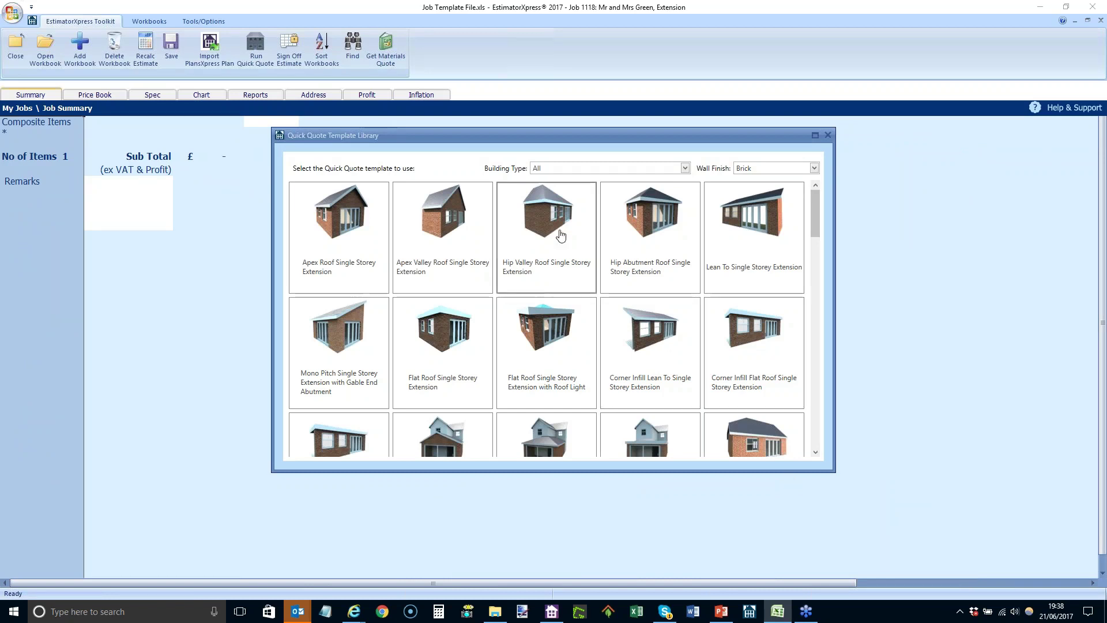
# Step: Maximize the Quick Quote Template Library, check the building types and set the wall finish to Render
pyautogui.doubleClick(628, 136)
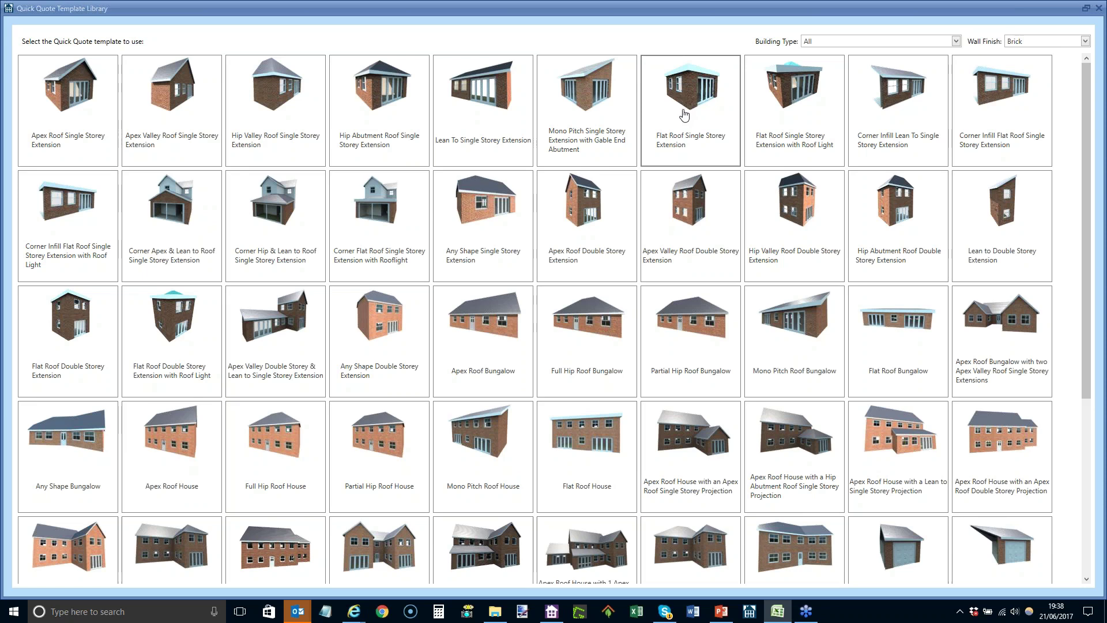
pyautogui.click(956, 41)
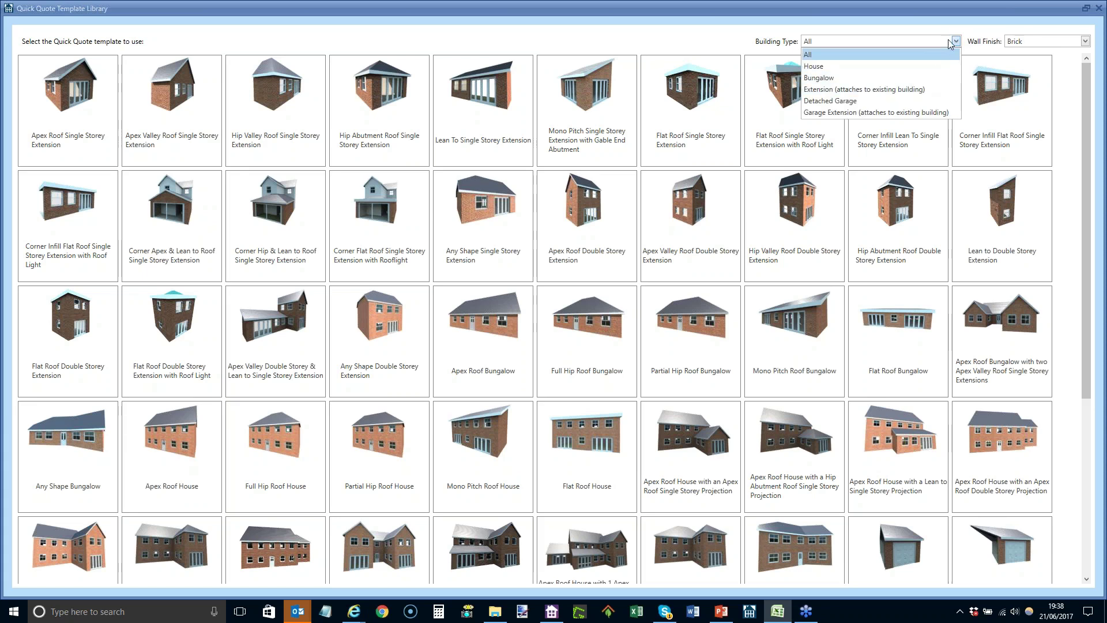
pyautogui.click(956, 41)
pyautogui.click(1085, 41)
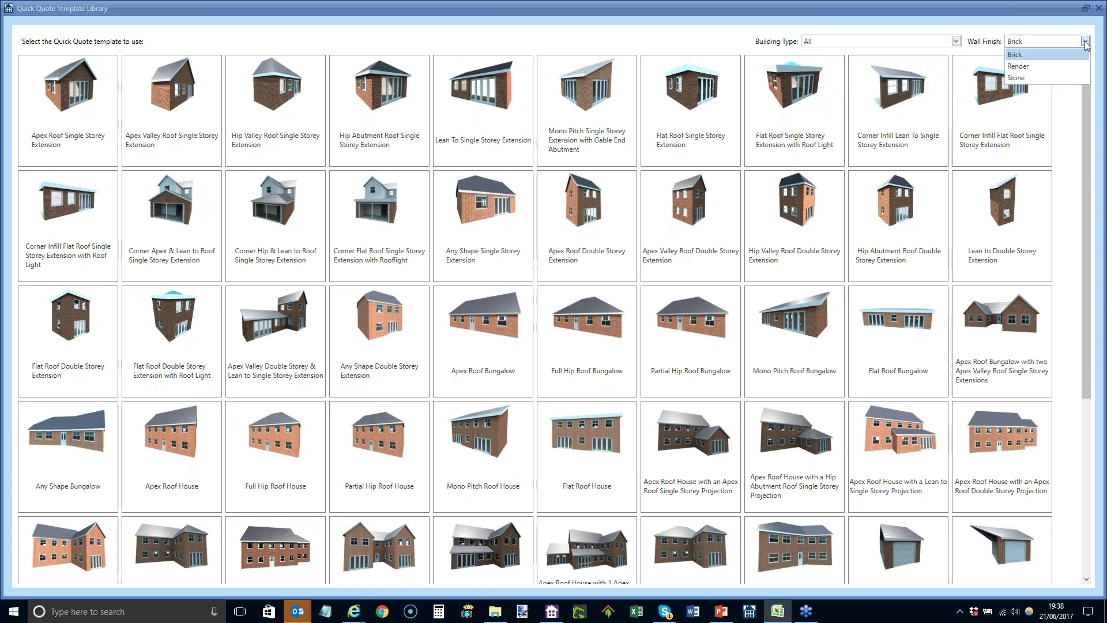
pyautogui.click(1066, 67)
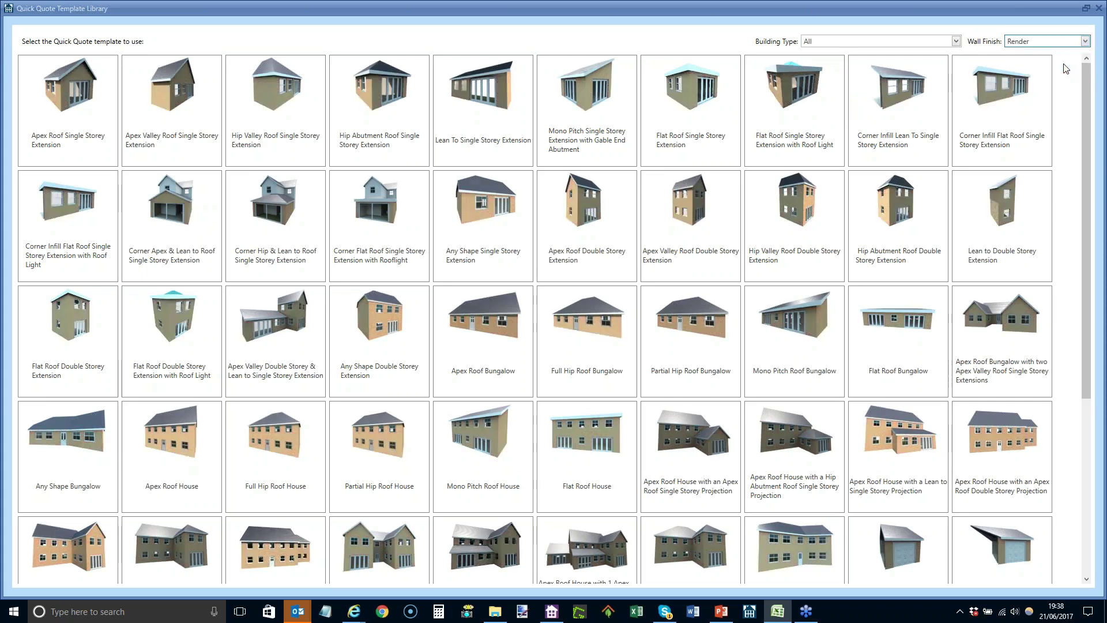
# Step: Set the wall finish to Brick and choose the Hip Abutment Roof Double Storey Extension template
pyautogui.click(1087, 42)
pyautogui.click(1059, 77)
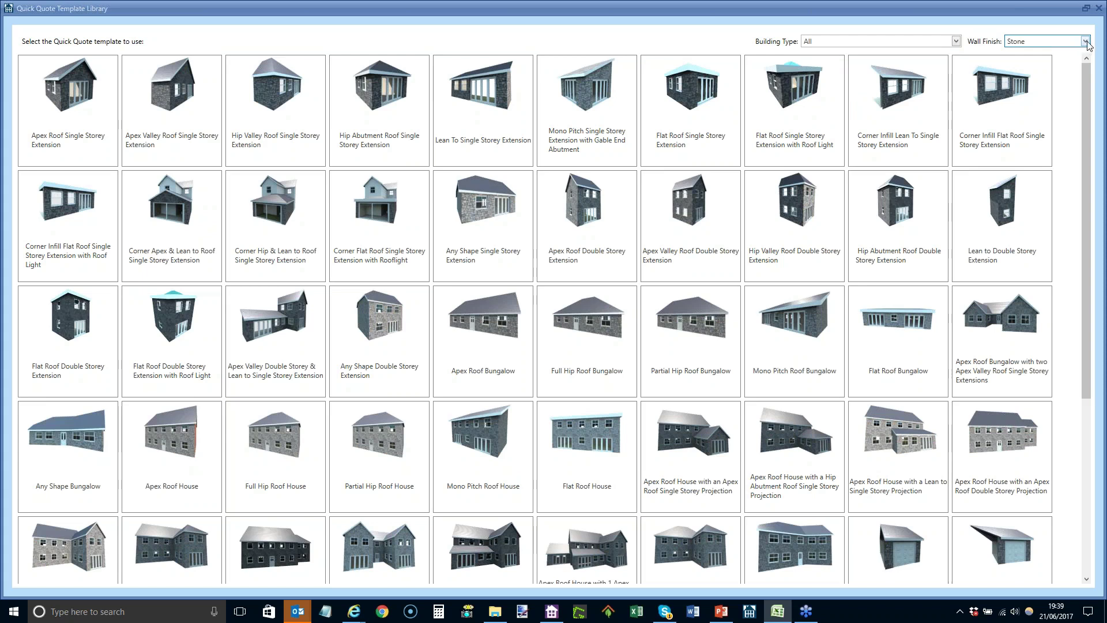
pyautogui.click(1086, 42)
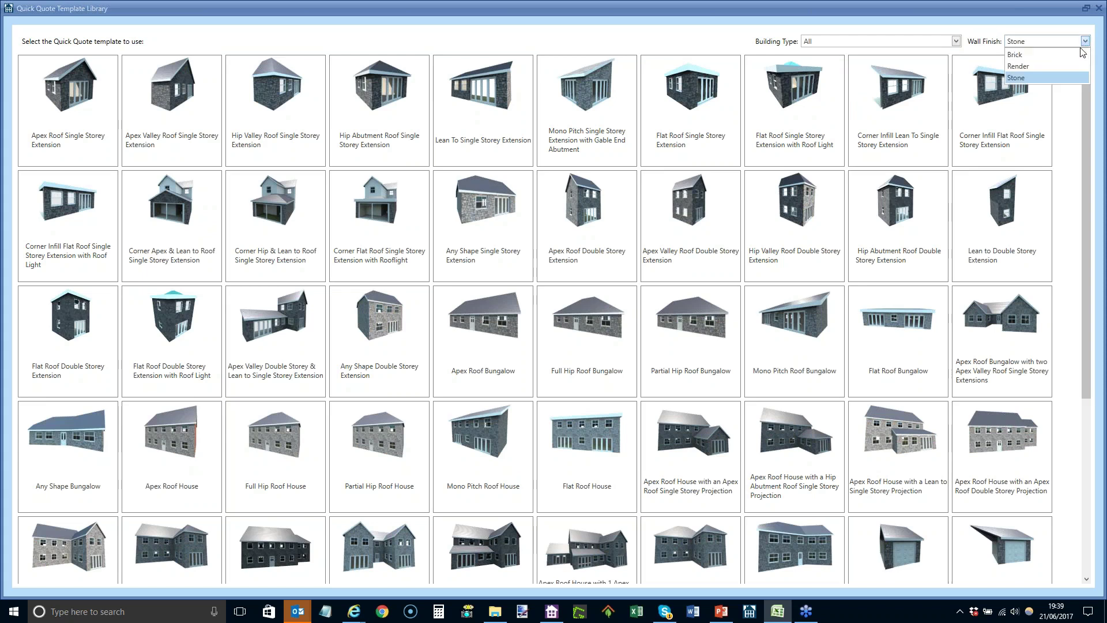
pyautogui.click(1069, 55)
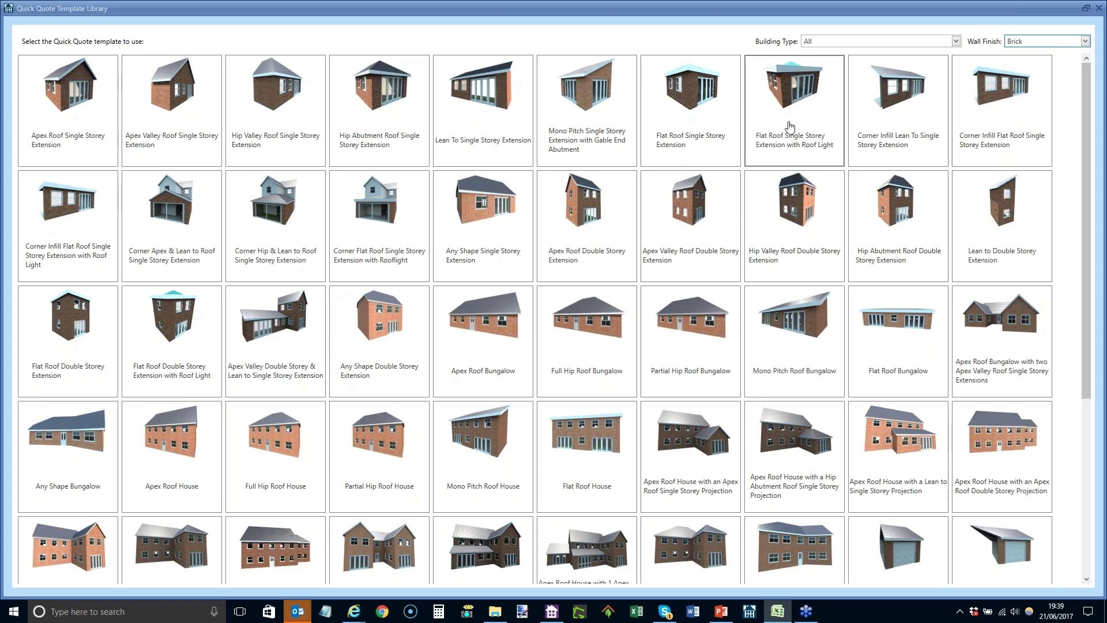
pyautogui.doubleClick(893, 237)
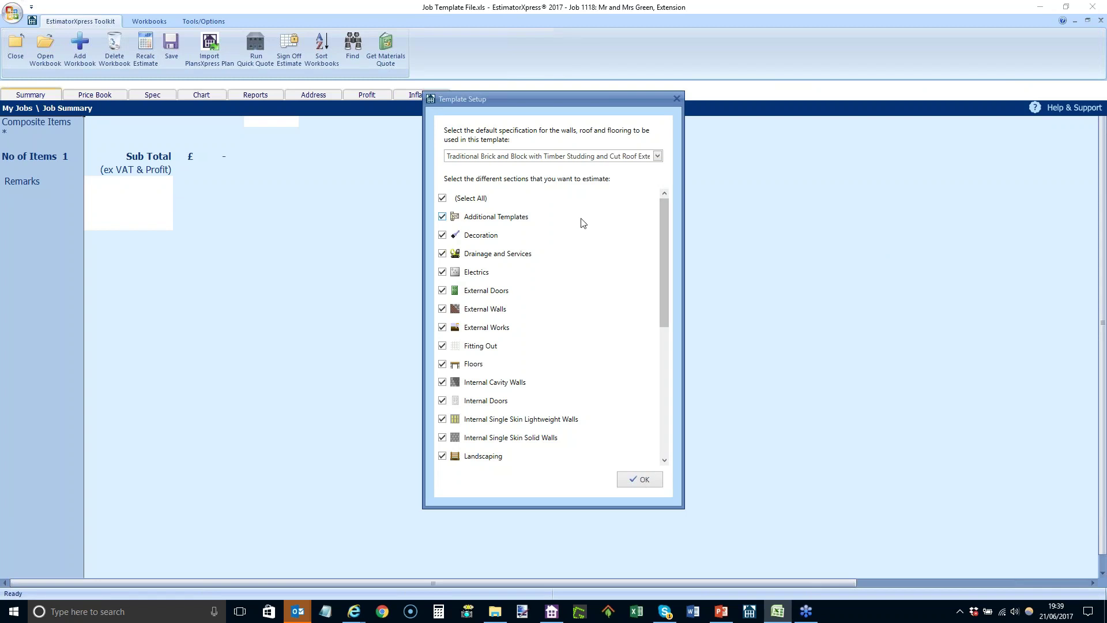
# Step: Confirm the template setup with Traditional Brick and Block with Timber Studding and Cut Roof Extension as default specification and all sections included
pyautogui.click(658, 157)
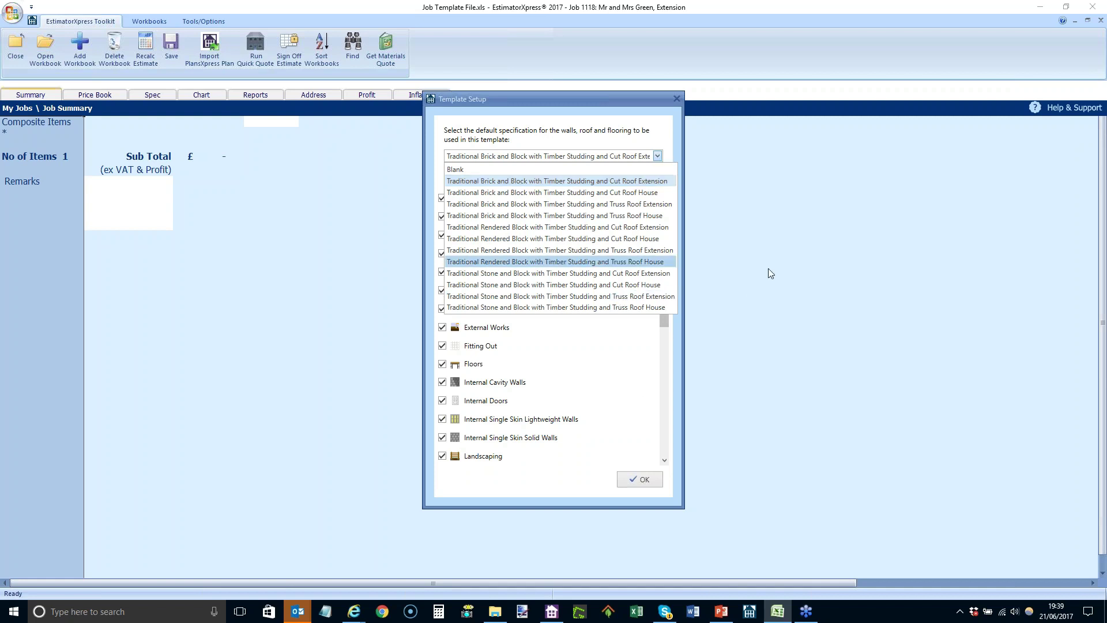
pyautogui.click(622, 181)
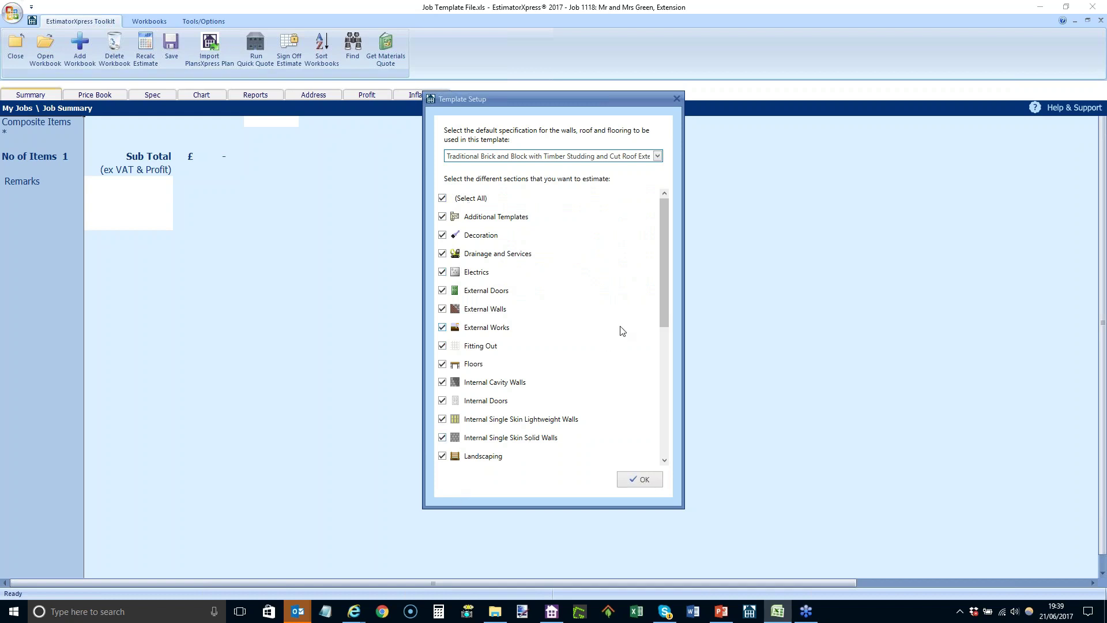
pyautogui.moveTo(667, 317)
pyautogui.mouseDown()
pyautogui.moveTo(668, 447)
pyautogui.moveTo(675, 306)
pyautogui.mouseUp()
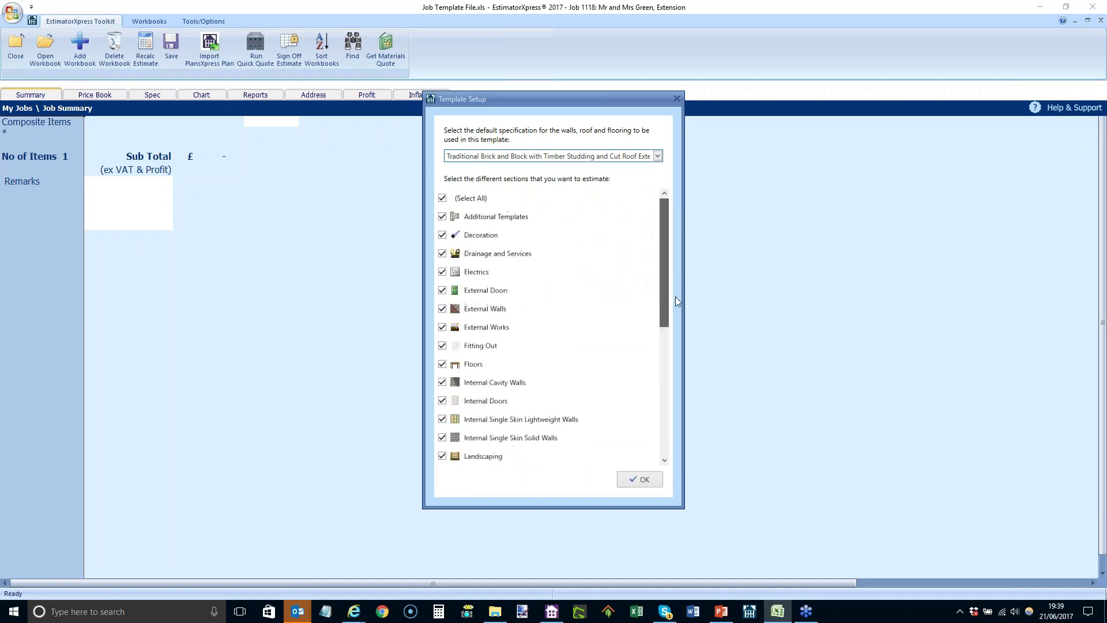
pyautogui.click(644, 482)
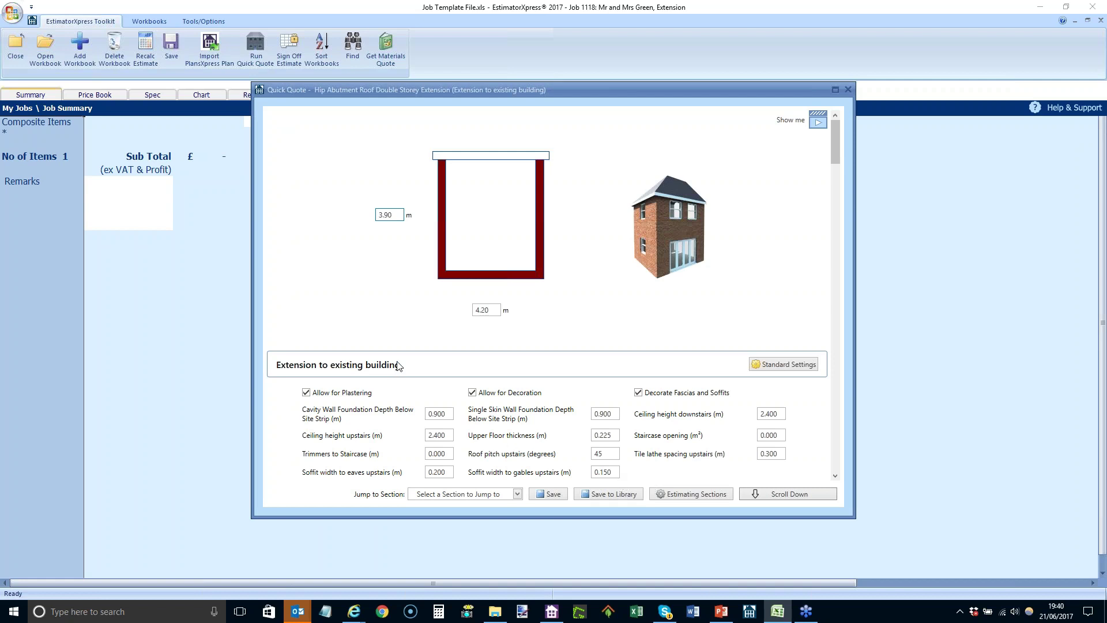
# Step: Set the extension plan's side dimension to 4.2 m and its front width to 4.5 m
pyautogui.click(396, 216)
pyautogui.write('4.2')
pyautogui.press('Tab')
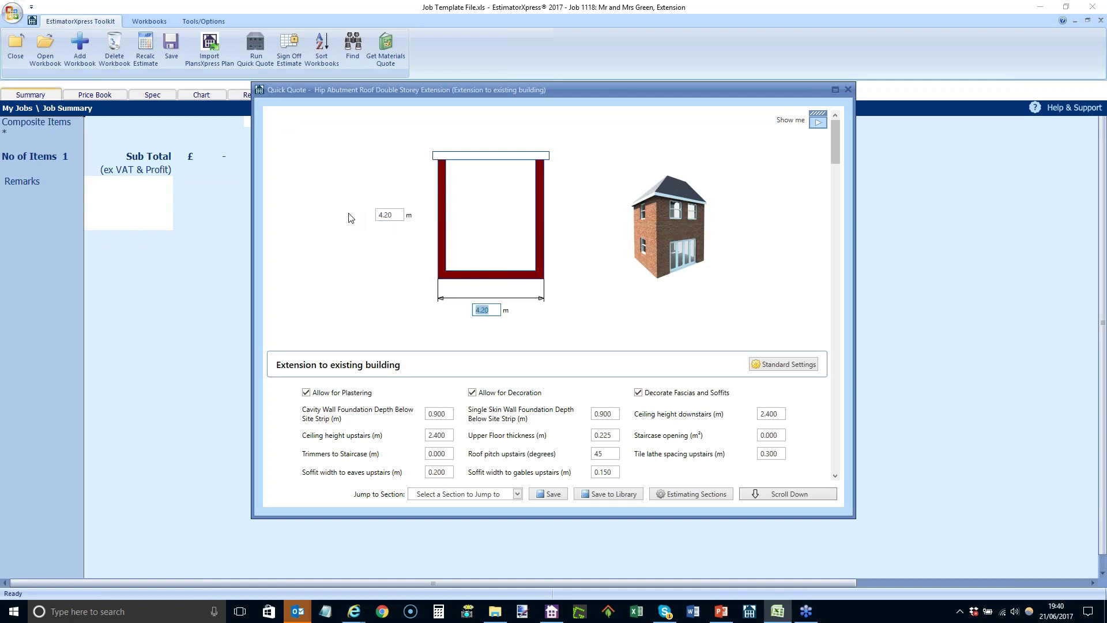
pyautogui.write('4.5')
pyautogui.press('Tab')
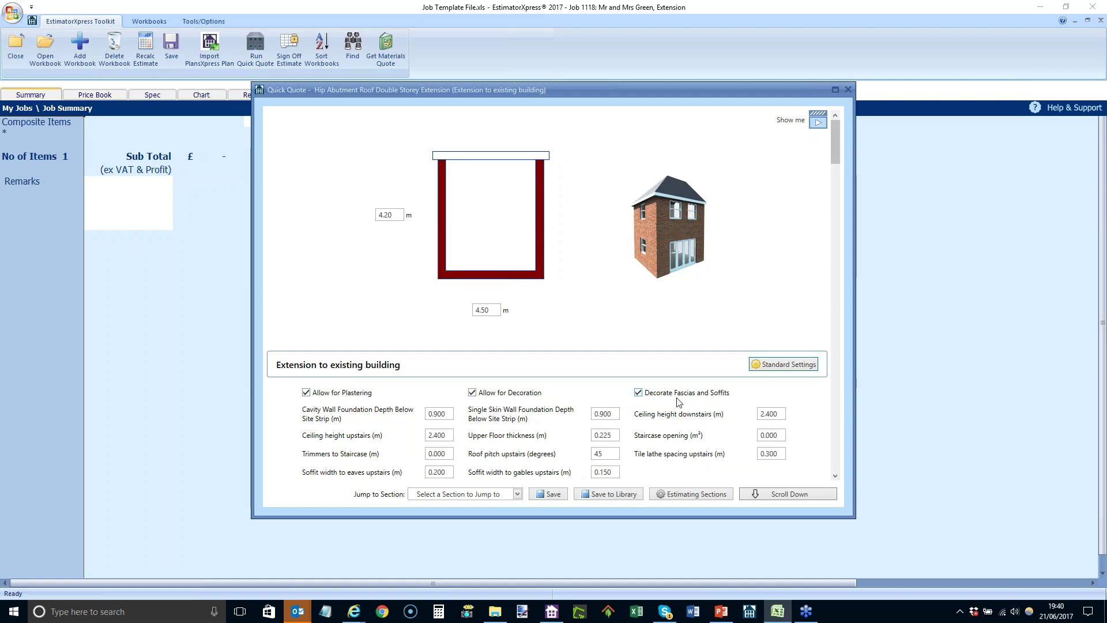
# Step: Exclude fascia and soffit decoration, and set both wall foundation depths to 1.2 m and the upstairs roof pitch to 40 degrees
pyautogui.click(639, 393)
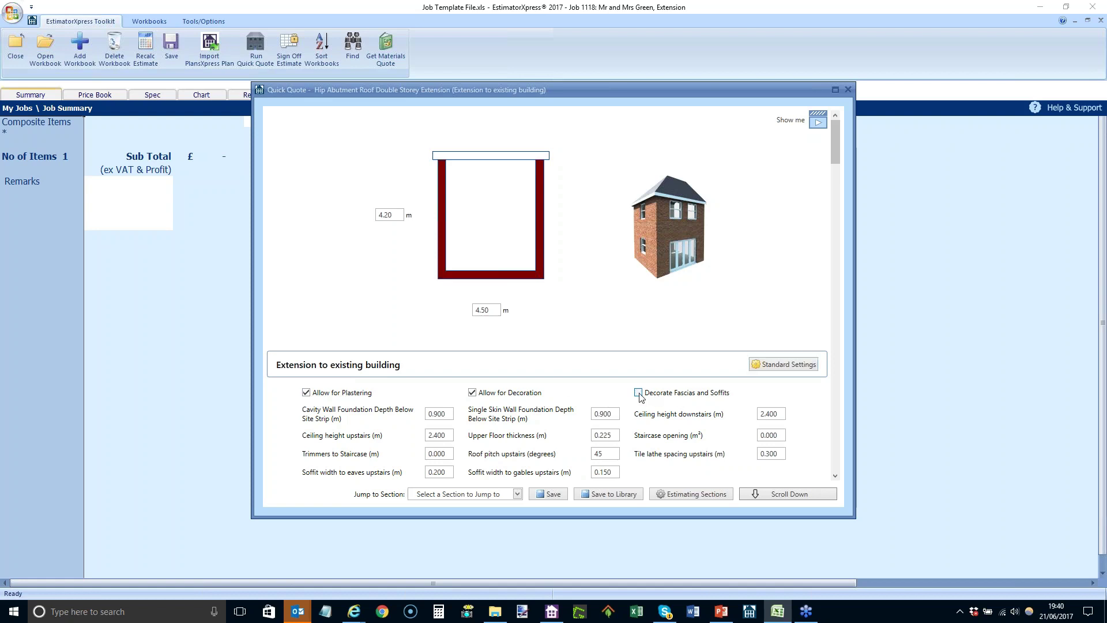
pyautogui.click(439, 414)
pyautogui.write('1.2')
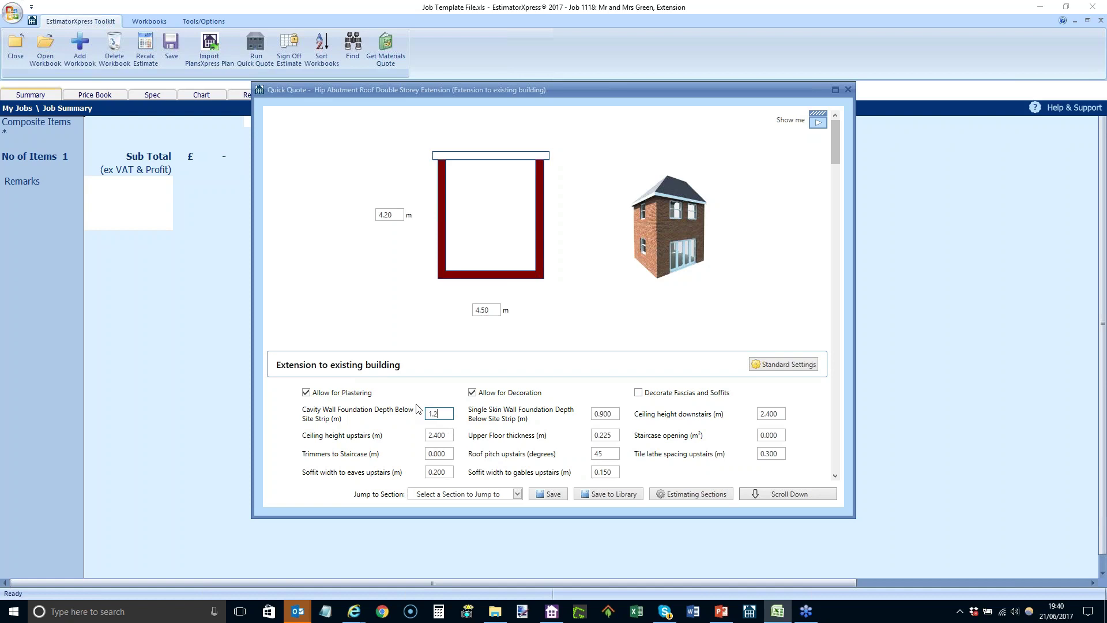
pyautogui.click(612, 414)
pyautogui.write('1.2')
pyautogui.click(592, 454)
pyautogui.write('40')
# Step: In the standard roof settings, set the truss rafter centres and the cut roof joist centres to 0.45 m
pyautogui.scroll(-1, 683, 423)
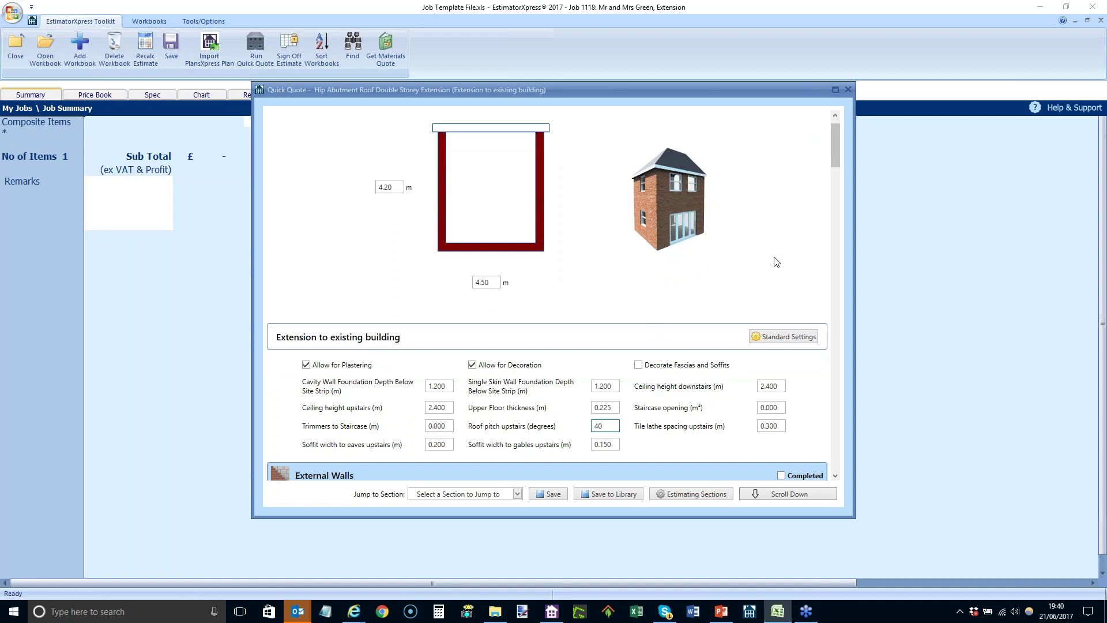
pyautogui.click(784, 342)
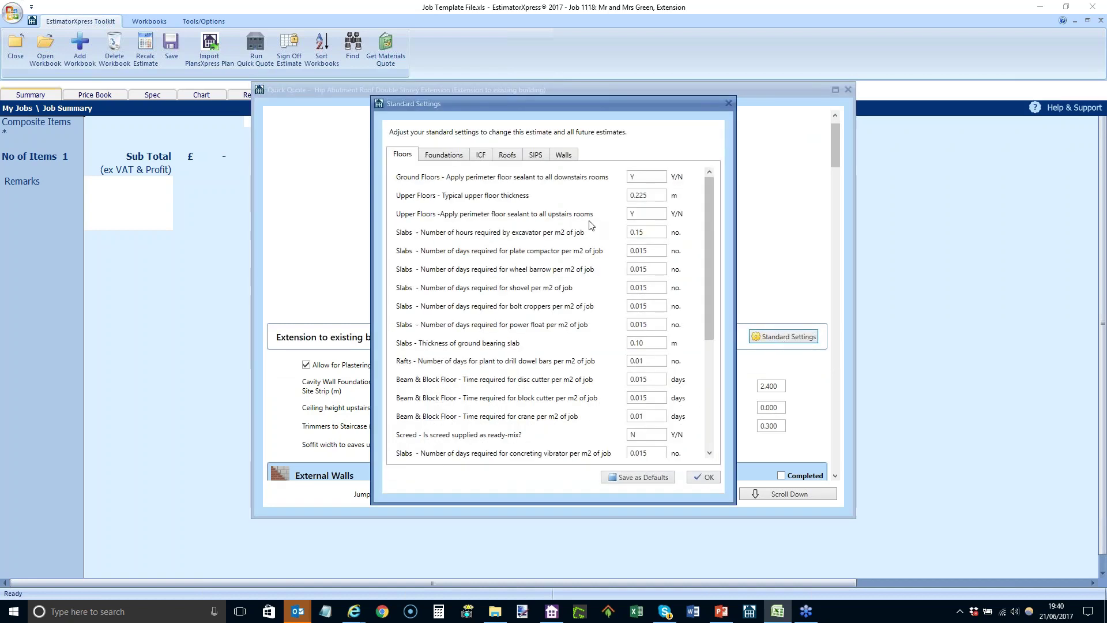
pyautogui.click(509, 157)
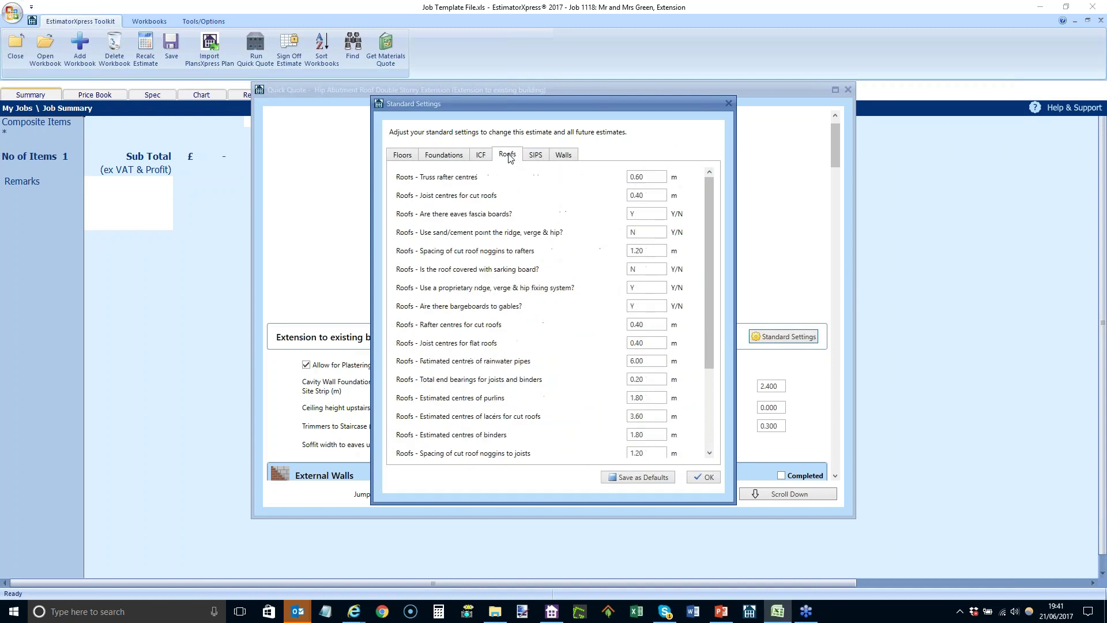
pyautogui.click(648, 177)
pyautogui.write('0.45')
pyautogui.press('Tab')
pyautogui.write('0.45')
pyautogui.scroll(-3, 600, 254)
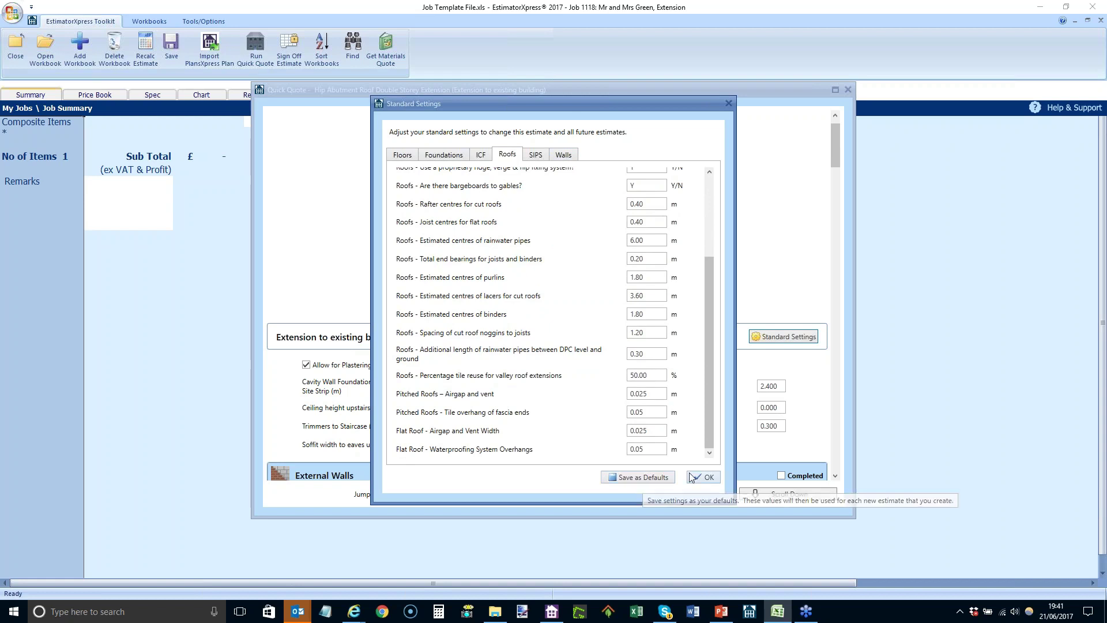
pyautogui.click(709, 481)
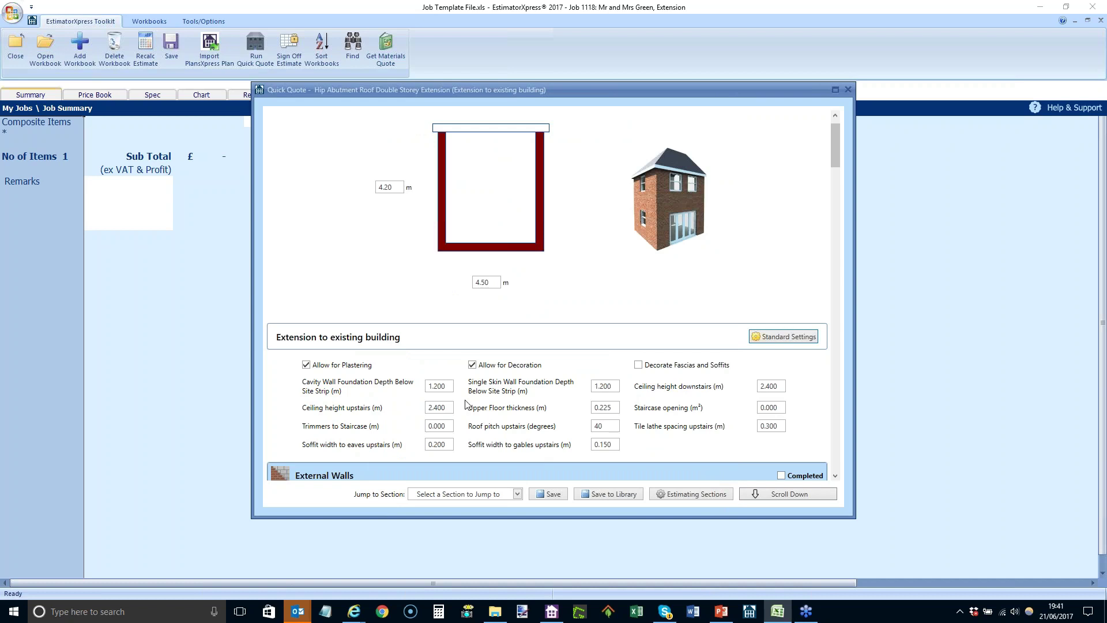
# Step: Review the specification options available for the downstairs external walls
pyautogui.scroll(-10, 500, 305)
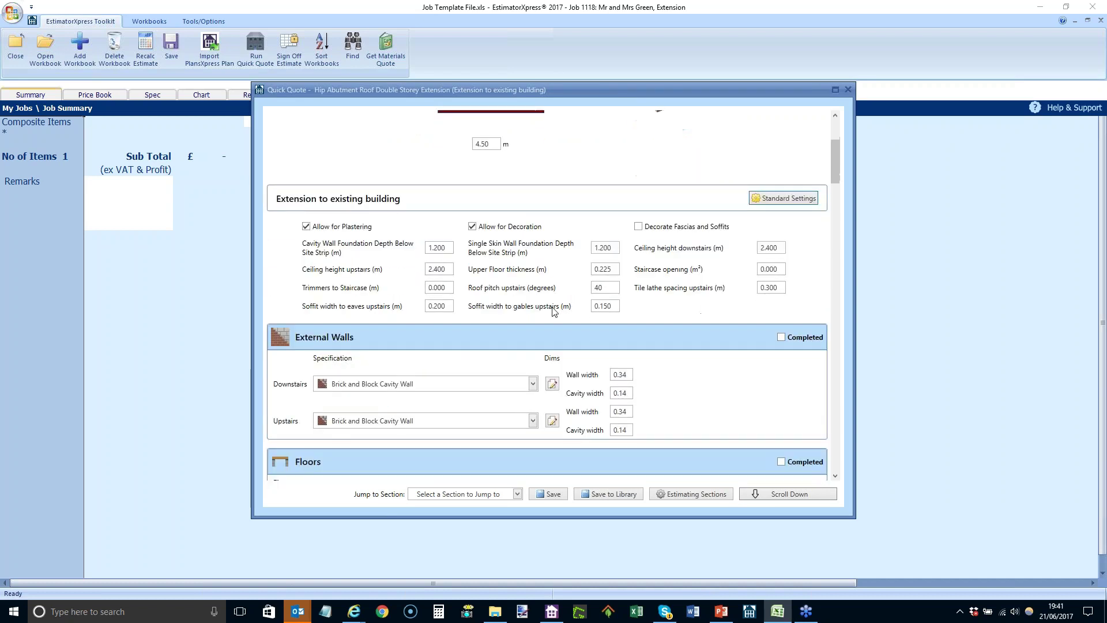
pyautogui.scroll(-1, 556, 313)
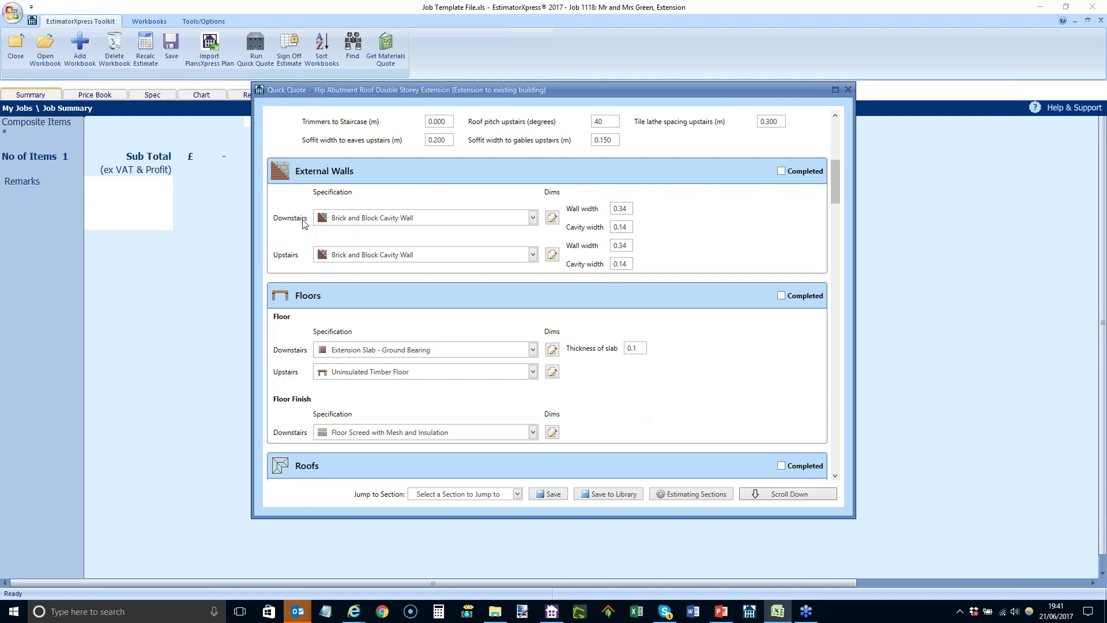
pyautogui.click(533, 220)
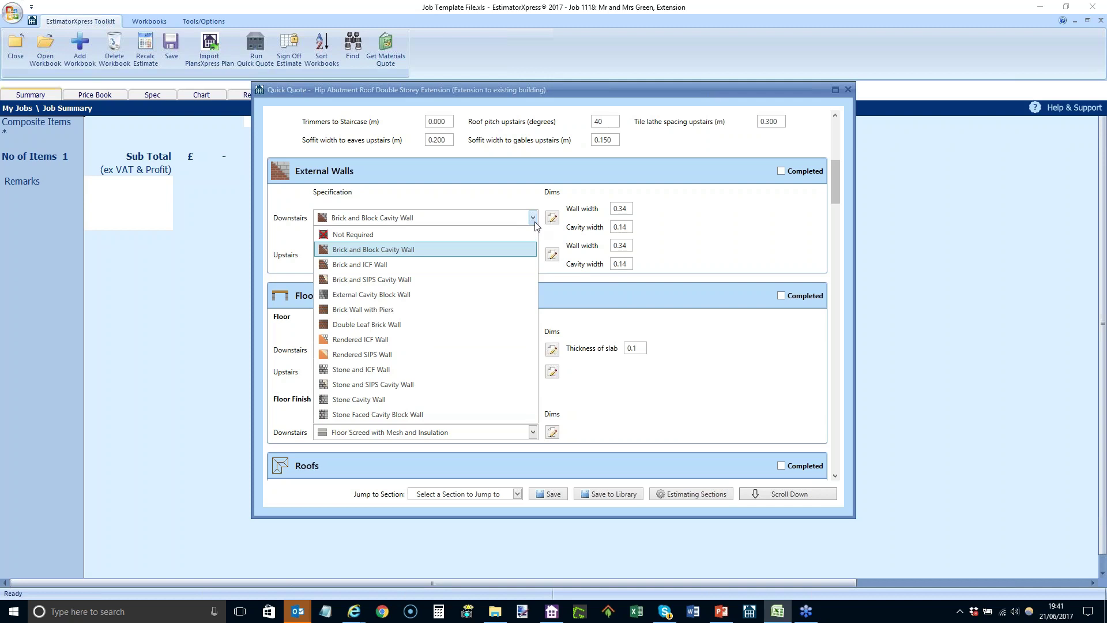
pyautogui.click(533, 220)
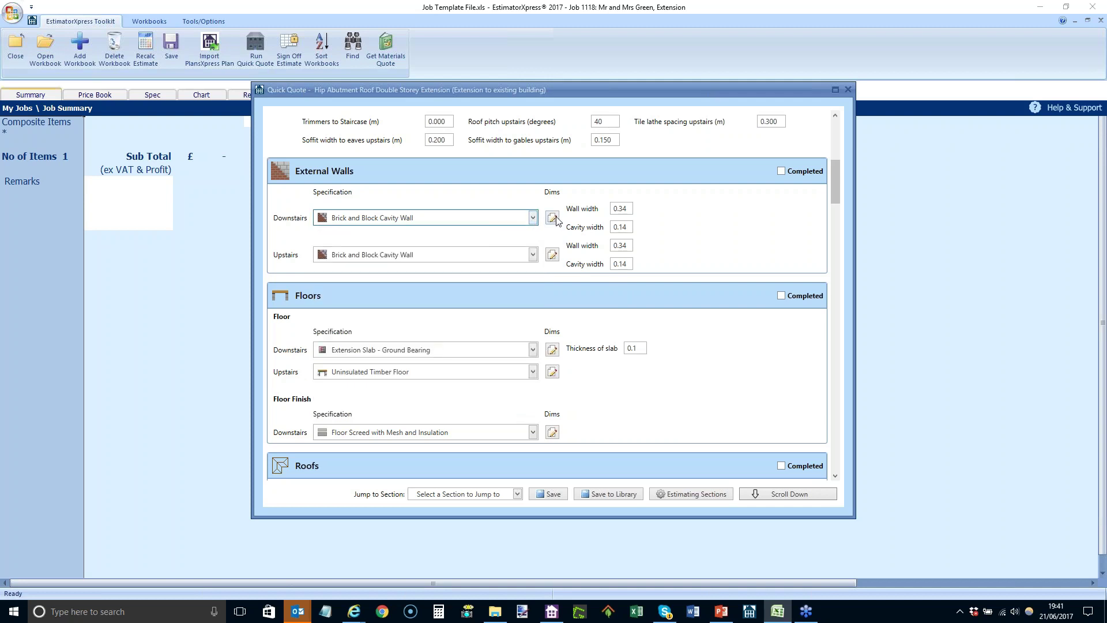
# Step: Review the downstairs external wall's dimensions, including gable, foundation, footing and plastering pages, and accept the existing values
pyautogui.click(553, 219)
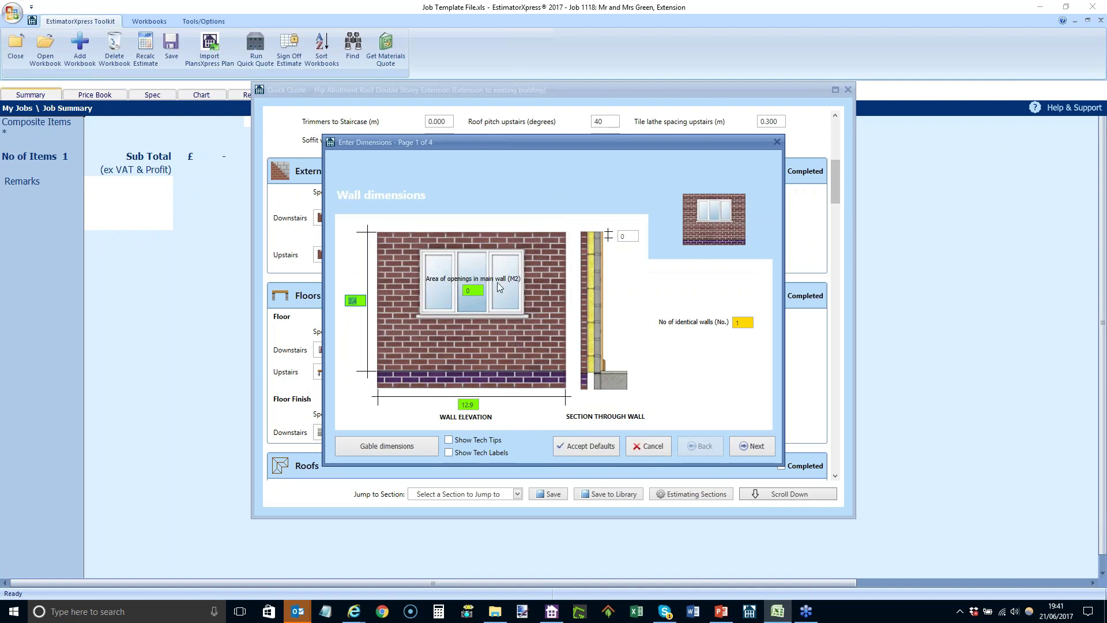
pyautogui.click(407, 449)
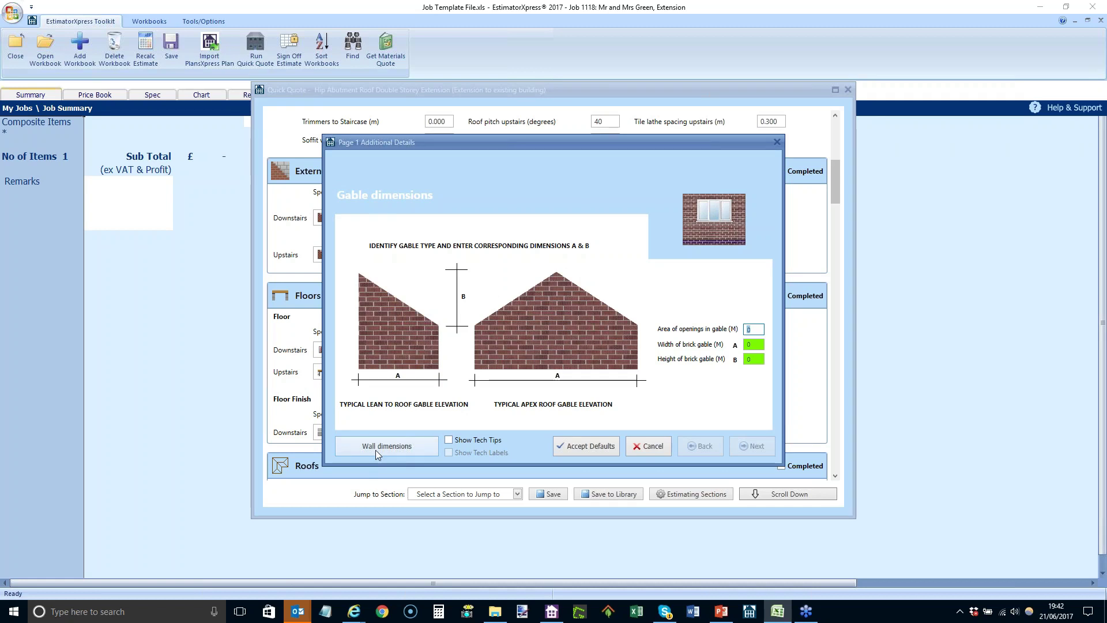
pyautogui.click(375, 450)
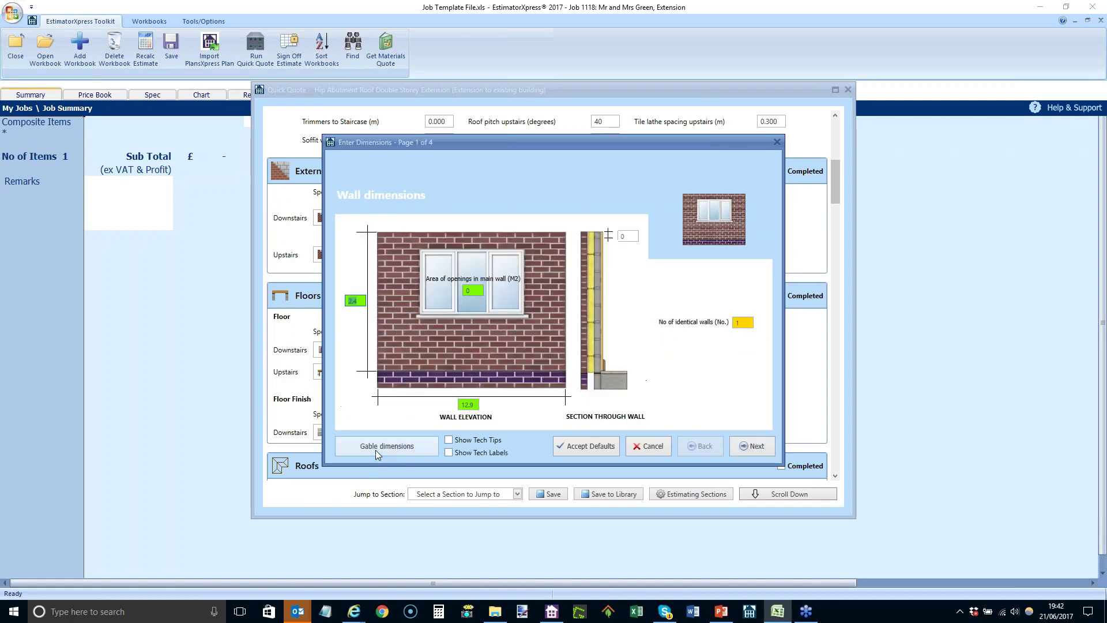
pyautogui.click(759, 450)
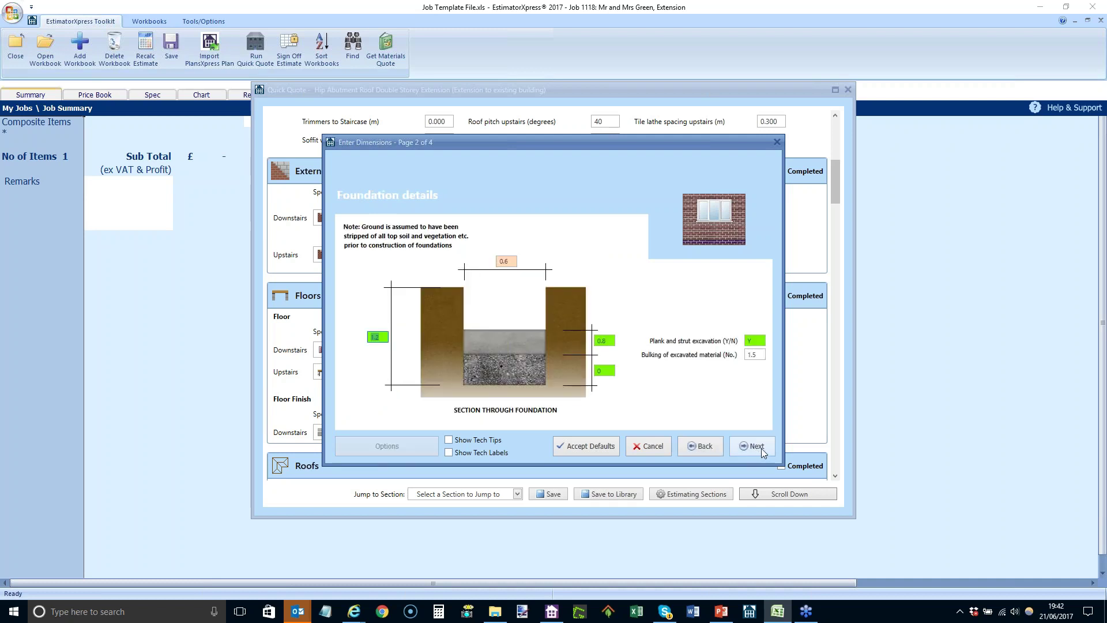
pyautogui.click(763, 445)
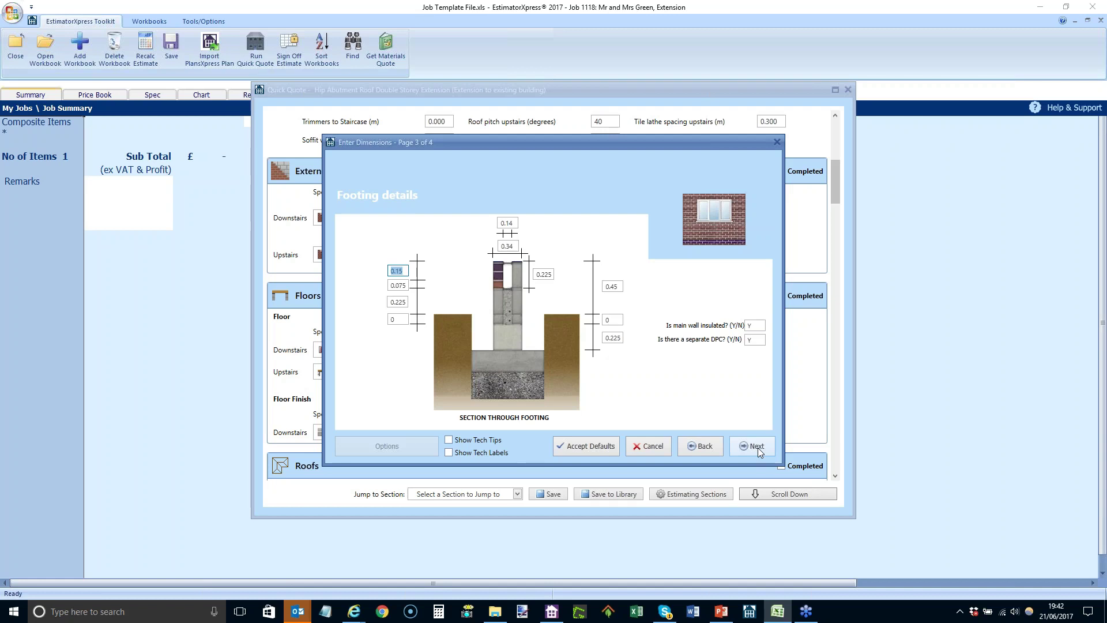
pyautogui.click(759, 448)
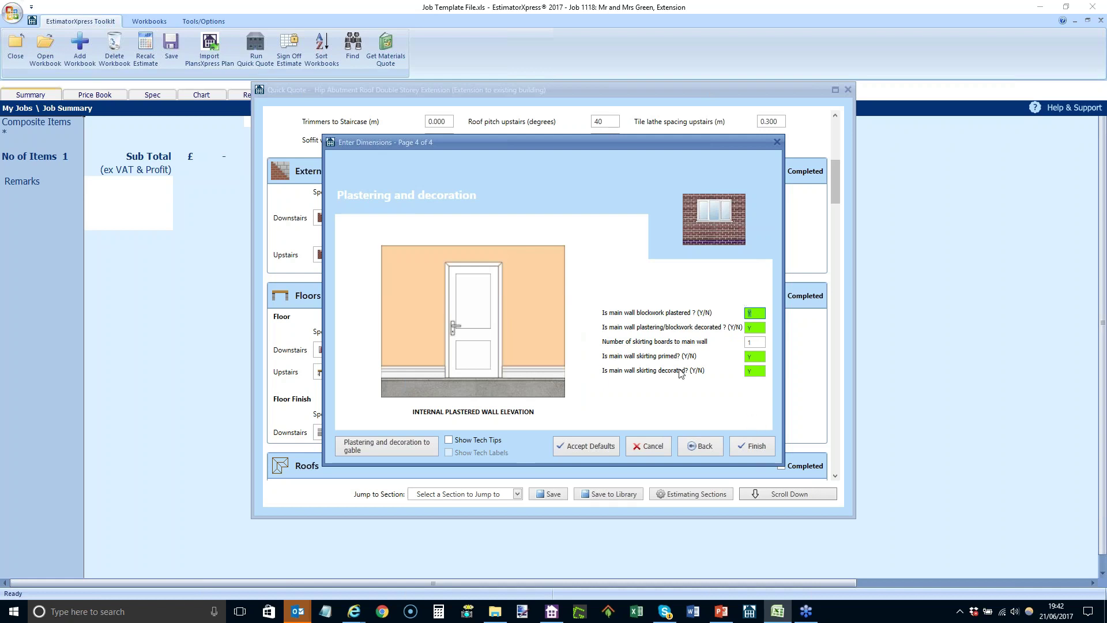
pyautogui.moveTo(754, 313)
pyautogui.click(756, 447)
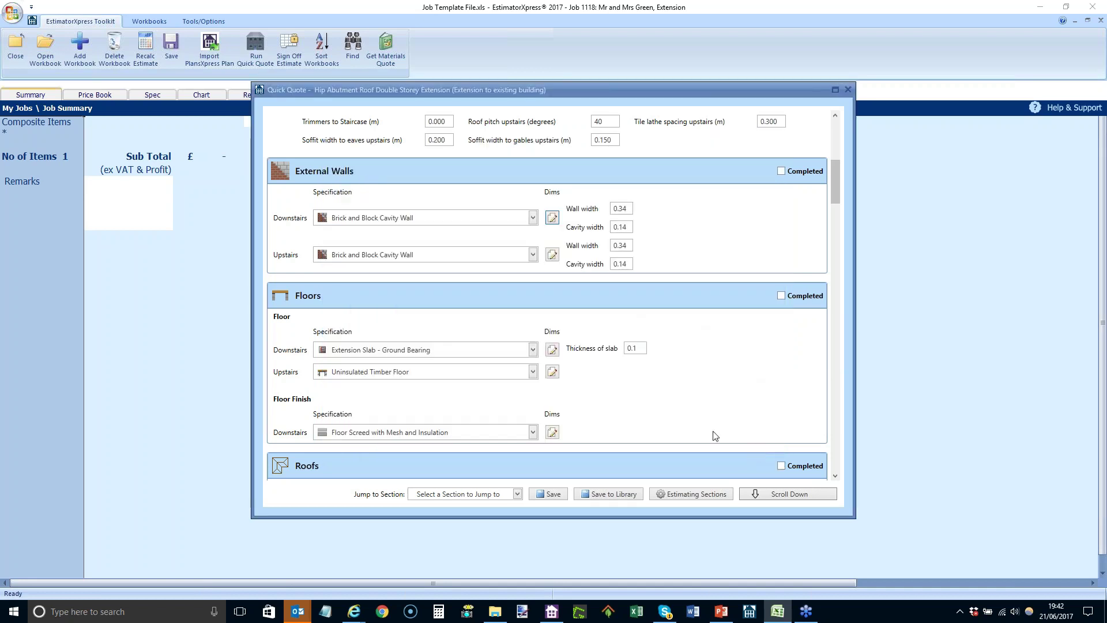
# Step: Review the upstairs external wall's dimension pages, from wall dimensions through plastering and decoration, and accept the existing values
pyautogui.click(552, 255)
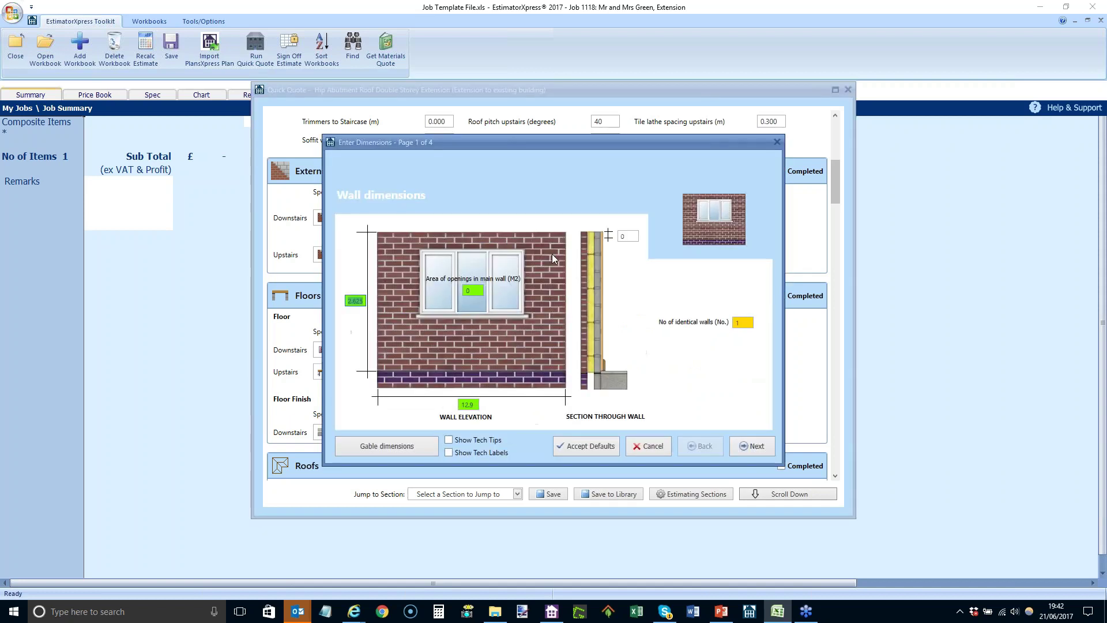
pyautogui.click(383, 445)
pyautogui.click(380, 445)
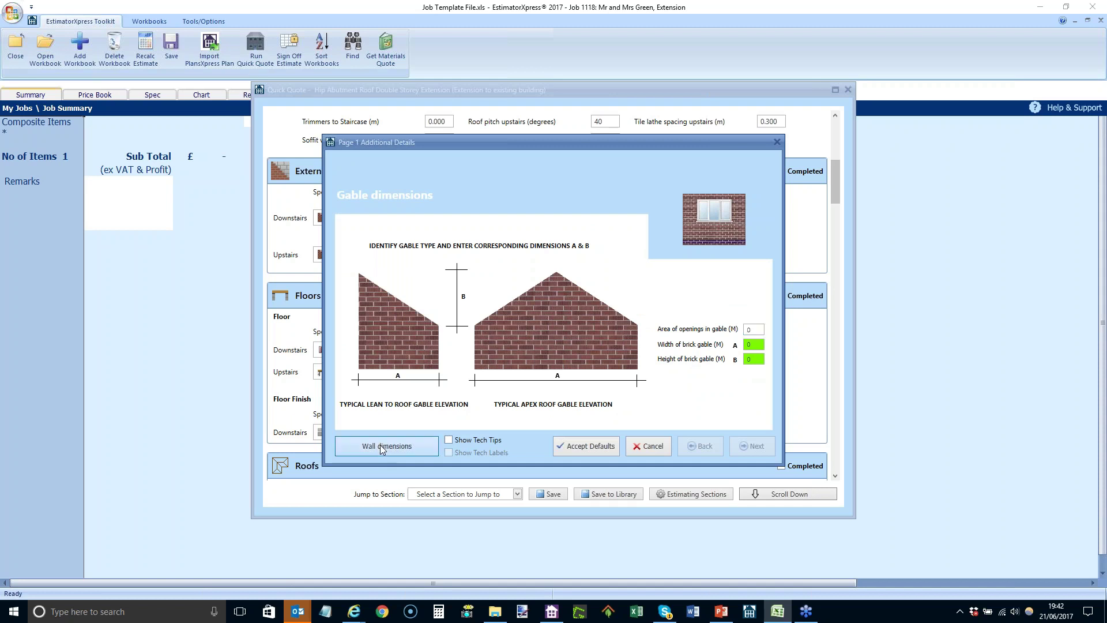
pyautogui.click(754, 448)
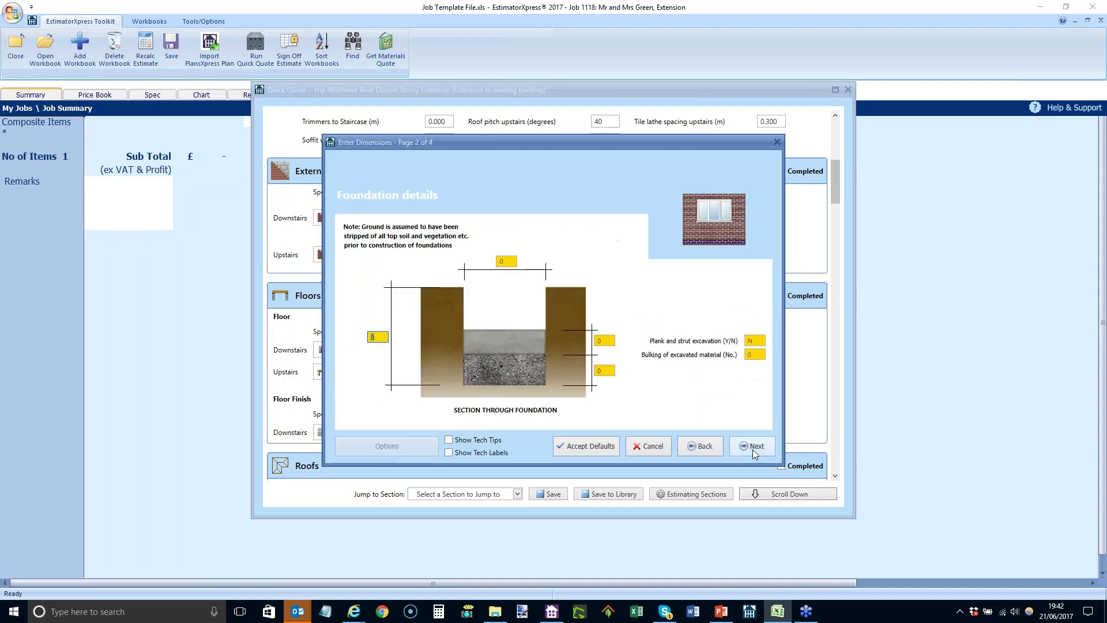
pyautogui.click(752, 453)
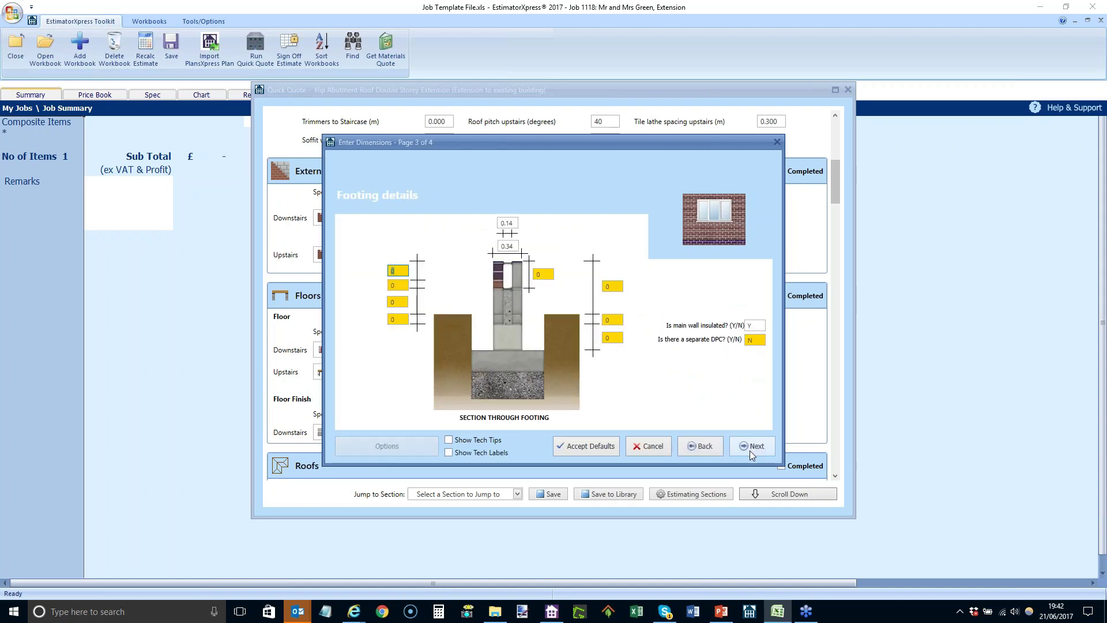
pyautogui.click(750, 451)
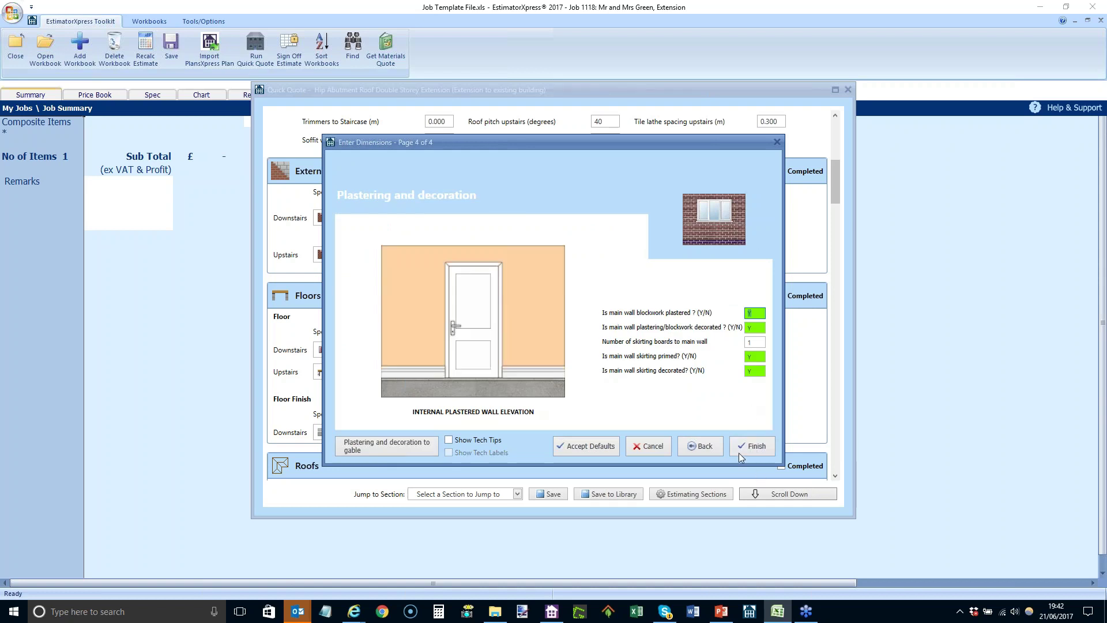
pyautogui.click(750, 448)
# Step: Check the downstairs floor finish options and keep Cut as the upstairs roof specification
pyautogui.scroll(-1, 563, 358)
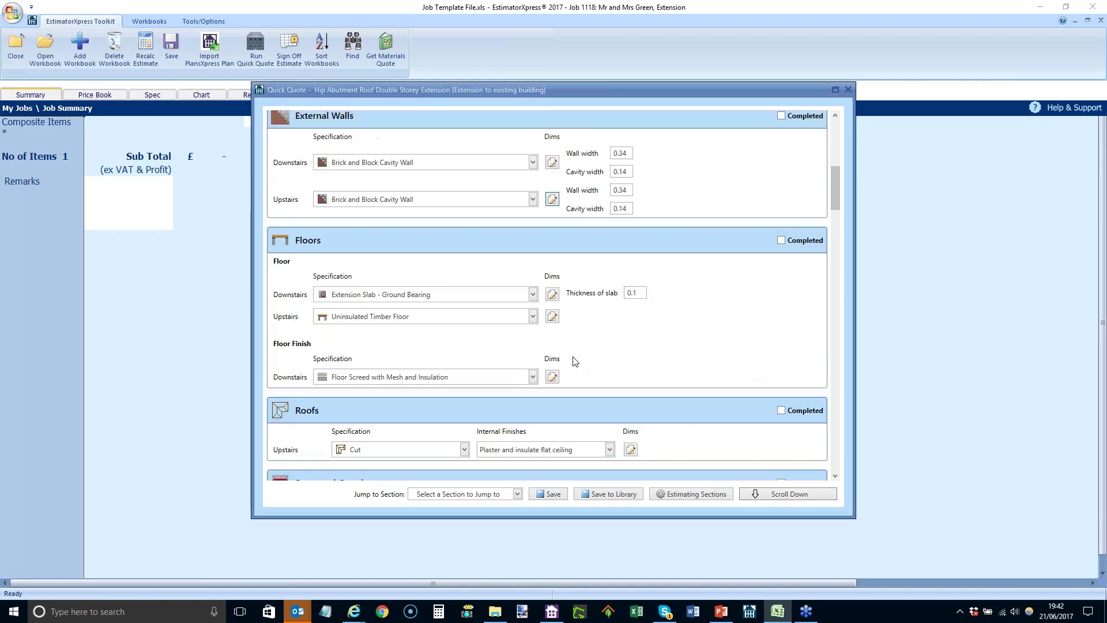
pyautogui.scroll(-1, 575, 362)
pyautogui.click(533, 350)
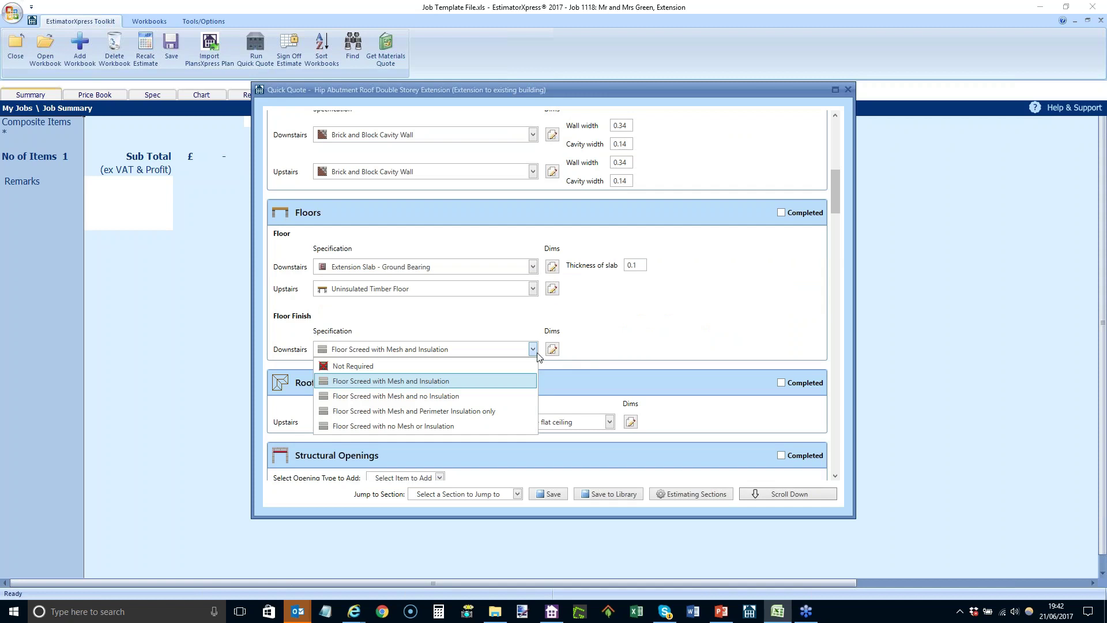
pyautogui.click(536, 353)
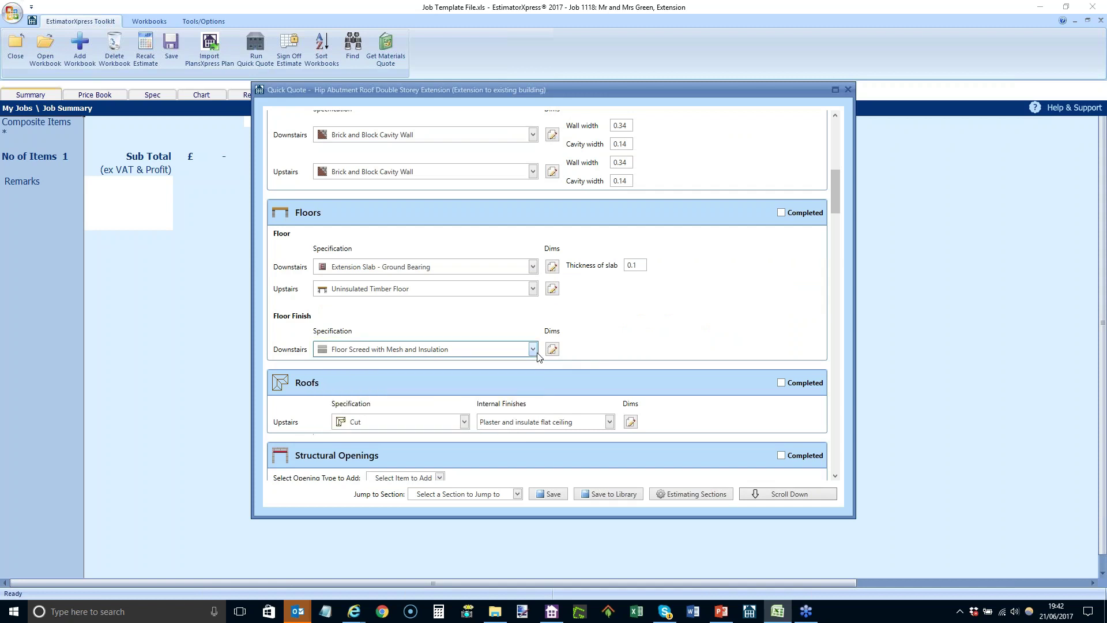
pyautogui.click(463, 422)
pyautogui.click(437, 451)
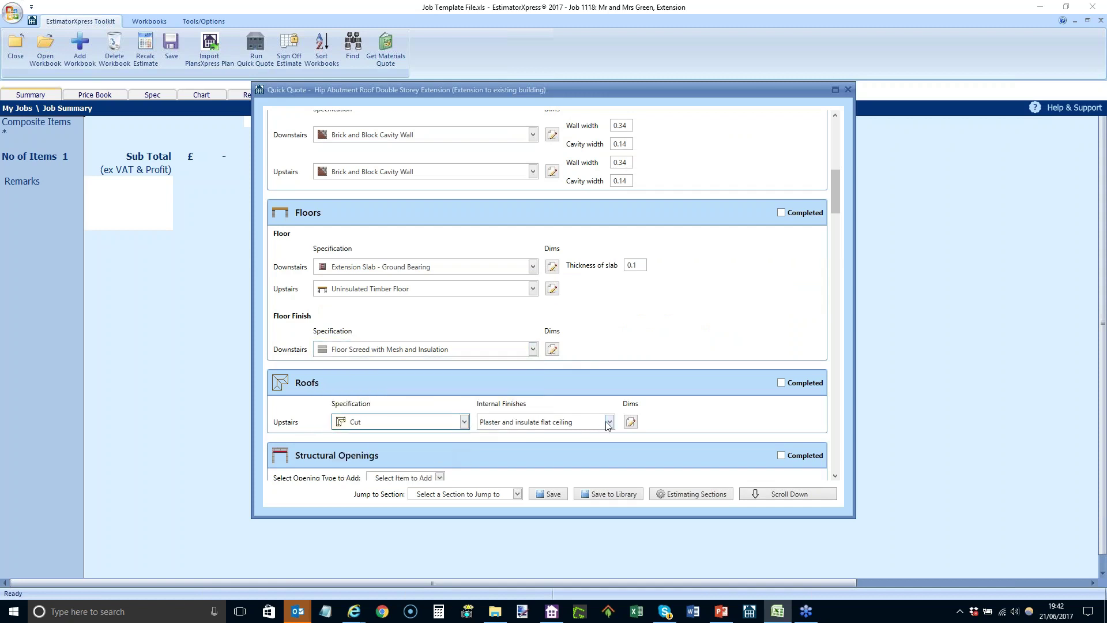
# Step: Add a Structural Opening - Small Opening (2.4-3.0m) under openings to existing walls
pyautogui.scroll(-3, 634, 398)
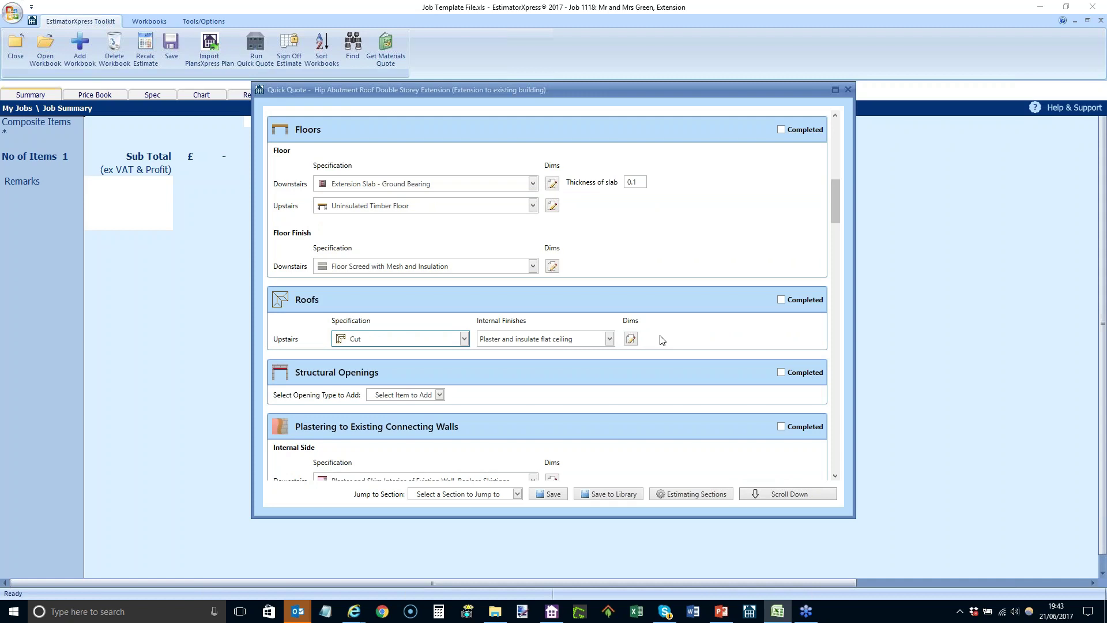
pyautogui.scroll(-2, 506, 387)
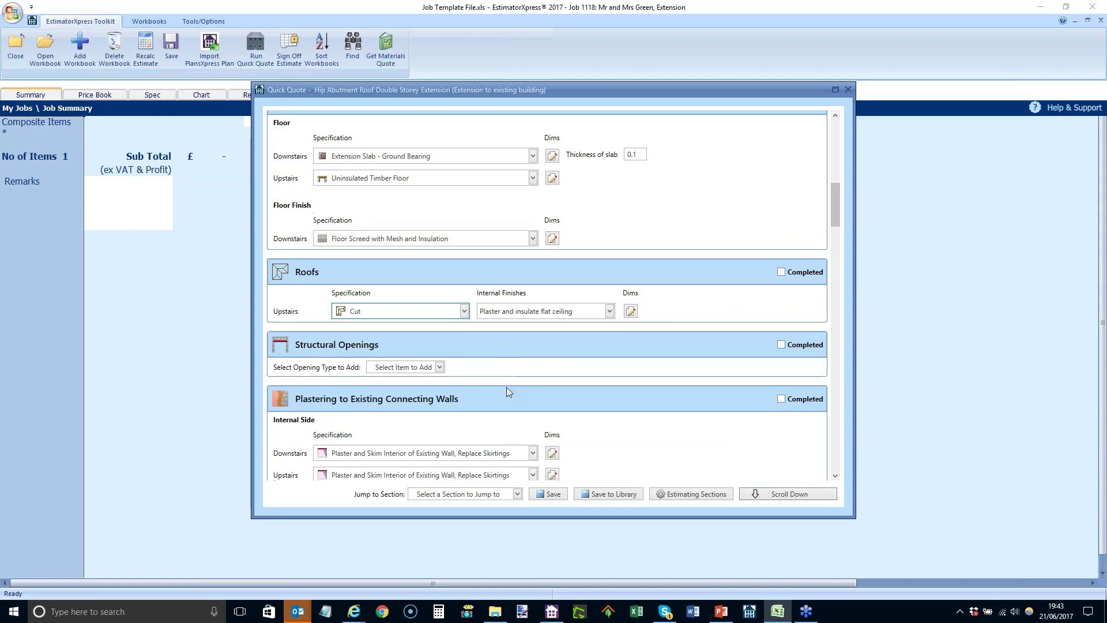
pyautogui.click(440, 340)
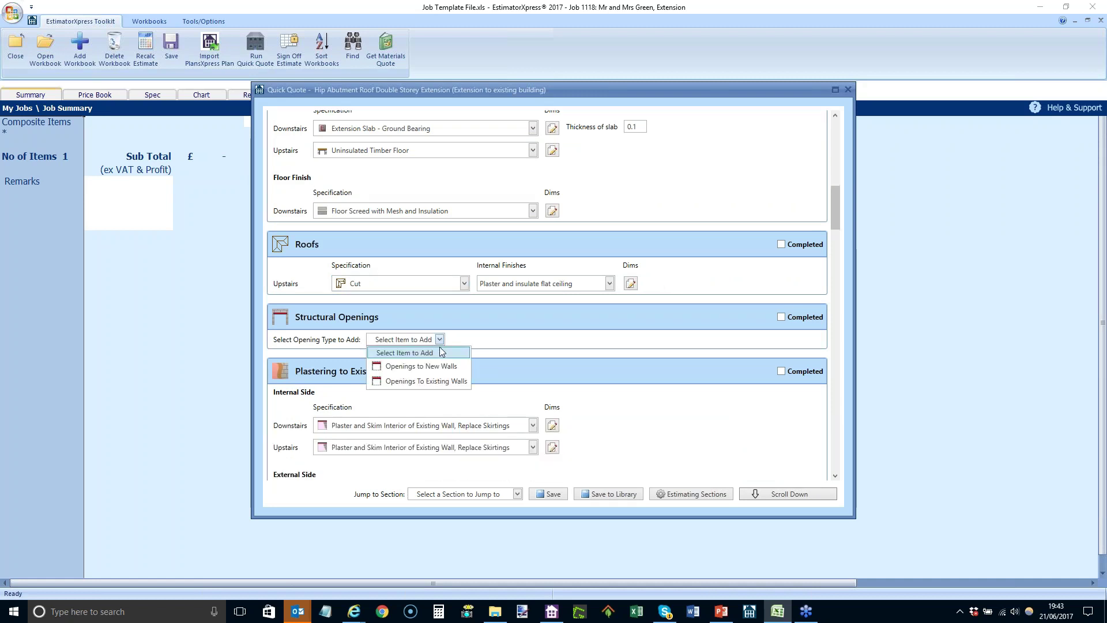
pyautogui.click(443, 382)
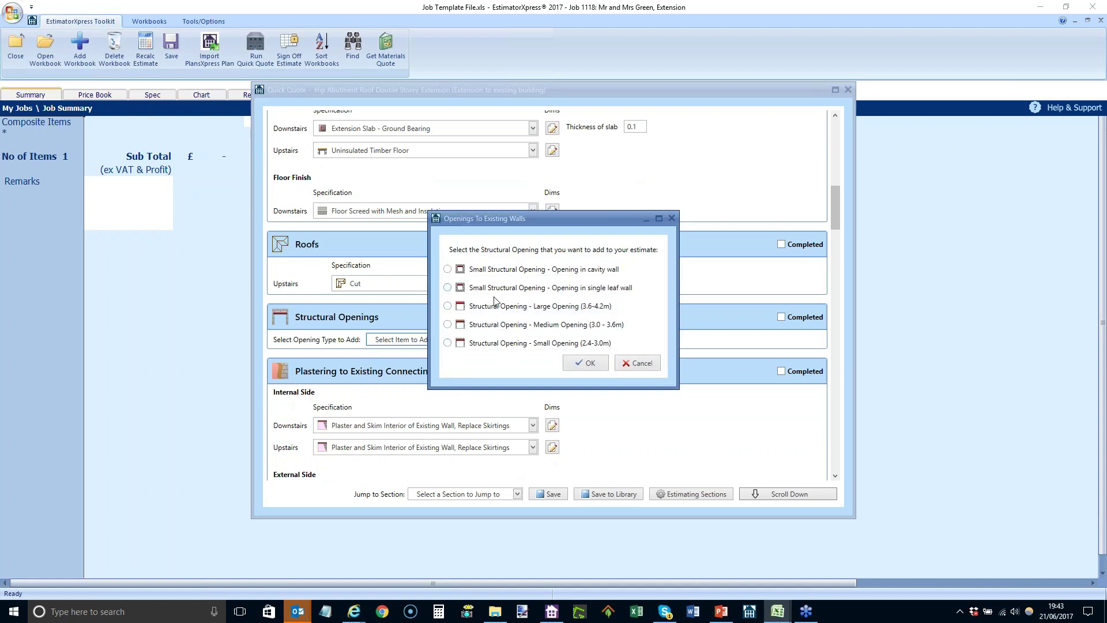
pyautogui.click(448, 342)
pyautogui.click(586, 365)
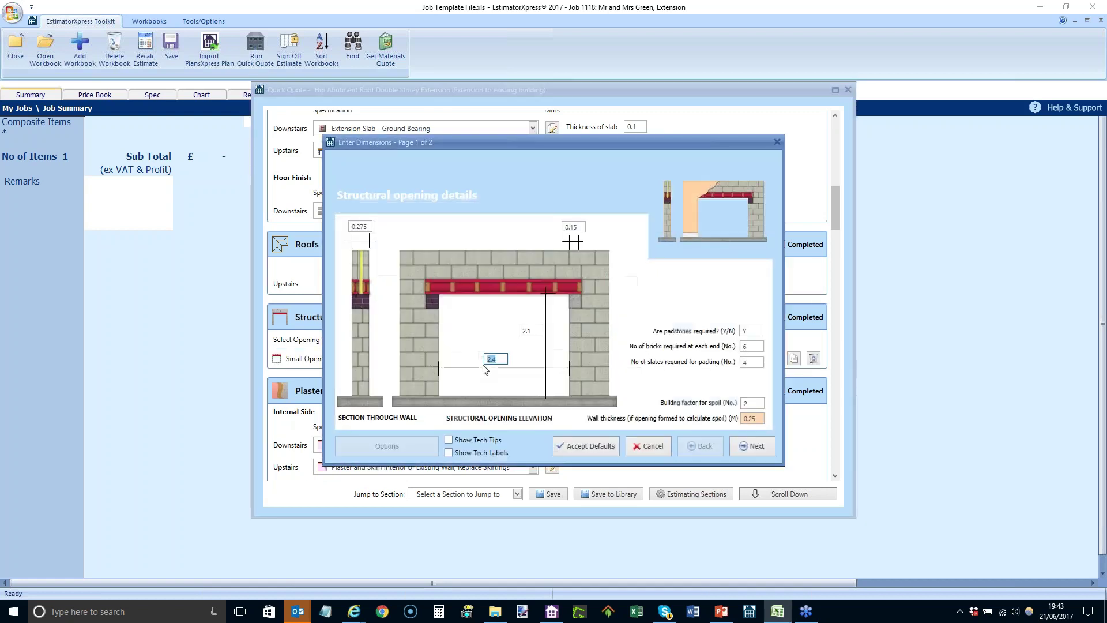
# Step: Set the structural opening's width to 2.55 m and accept its default plastering details
pyautogui.write('2.55')
pyautogui.click(754, 446)
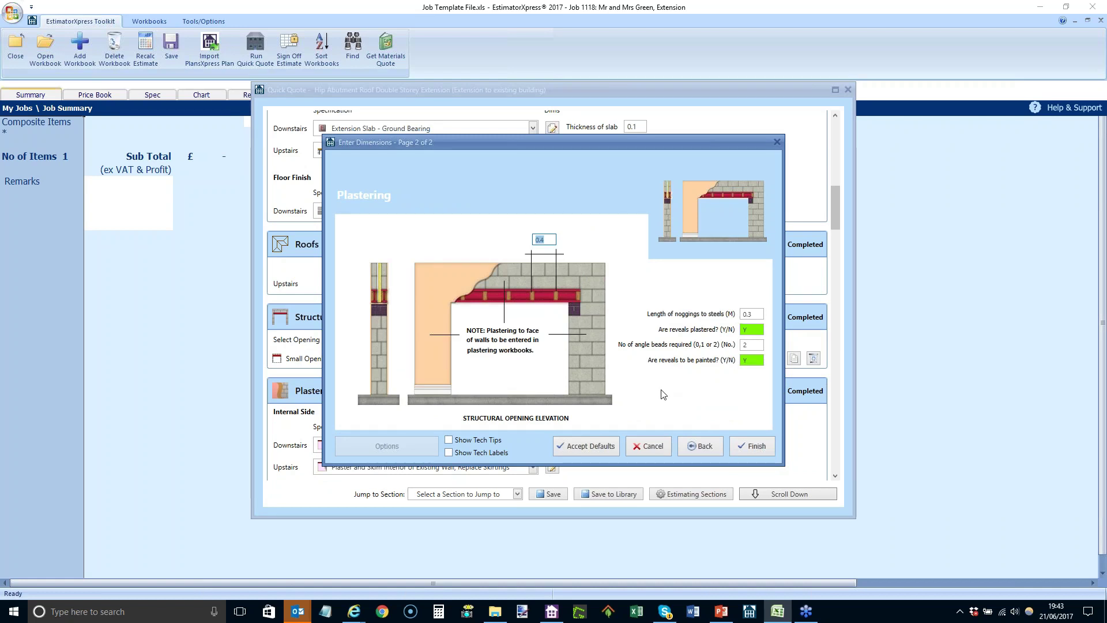
pyautogui.click(750, 446)
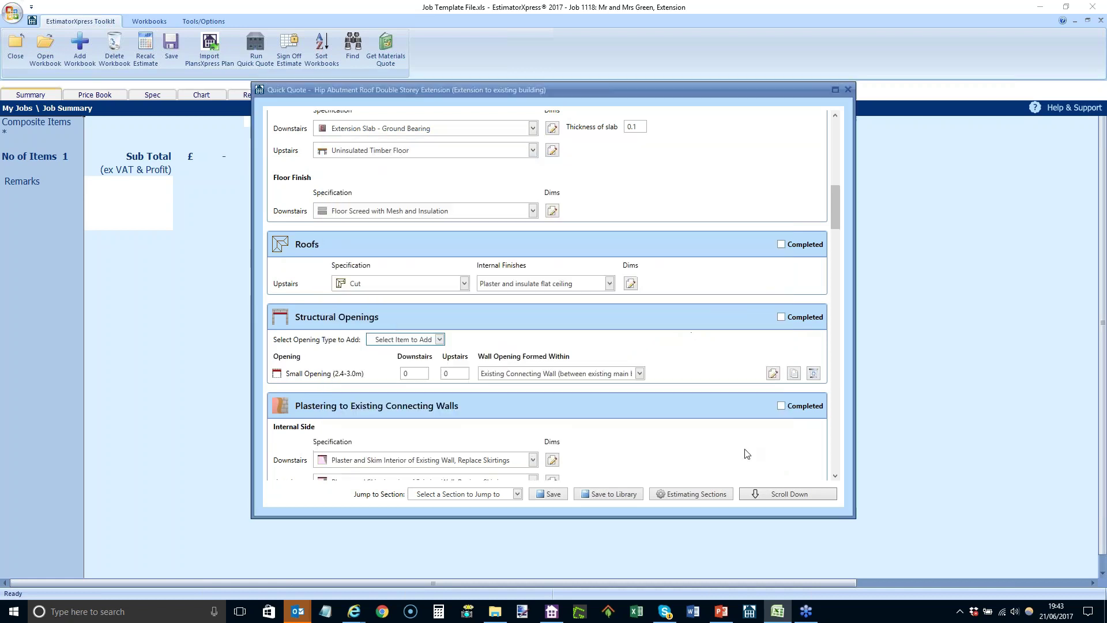
# Step: Set the small structural opening quantities to 1 downstairs and 1 upstairs
pyautogui.click(412, 374)
pyautogui.write('1')
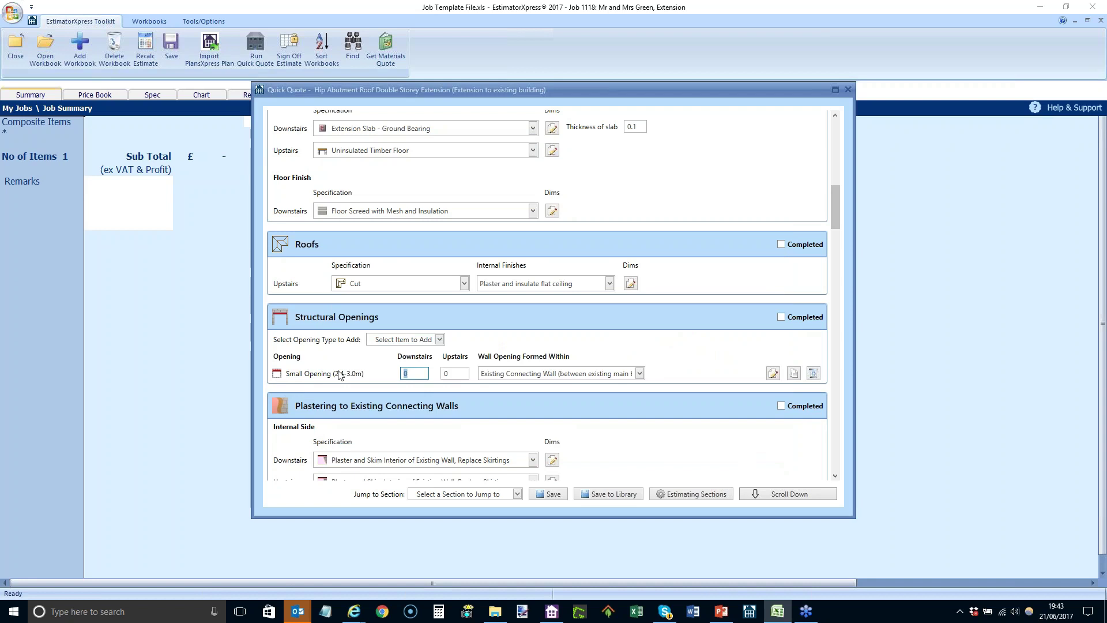
pyautogui.press('Tab')
# Step: Choose Plaster and Skim Interior of Existing Wall, Replace Skirtings for the downstairs internal side of the existing connecting walls
pyautogui.scroll(-2, 604, 354)
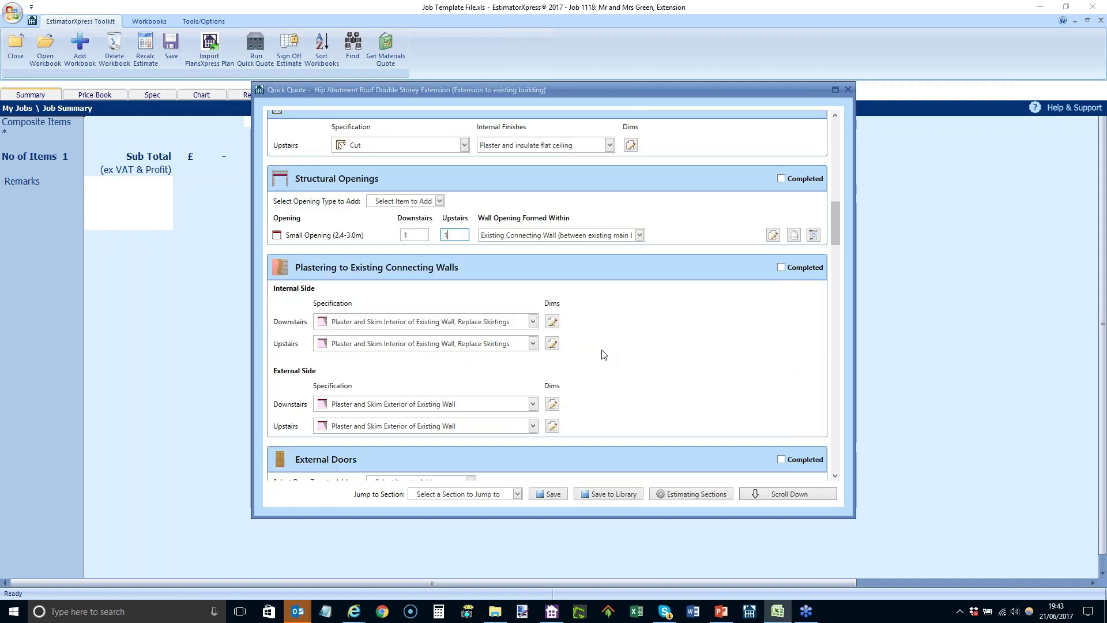
pyautogui.scroll(-2, 602, 354)
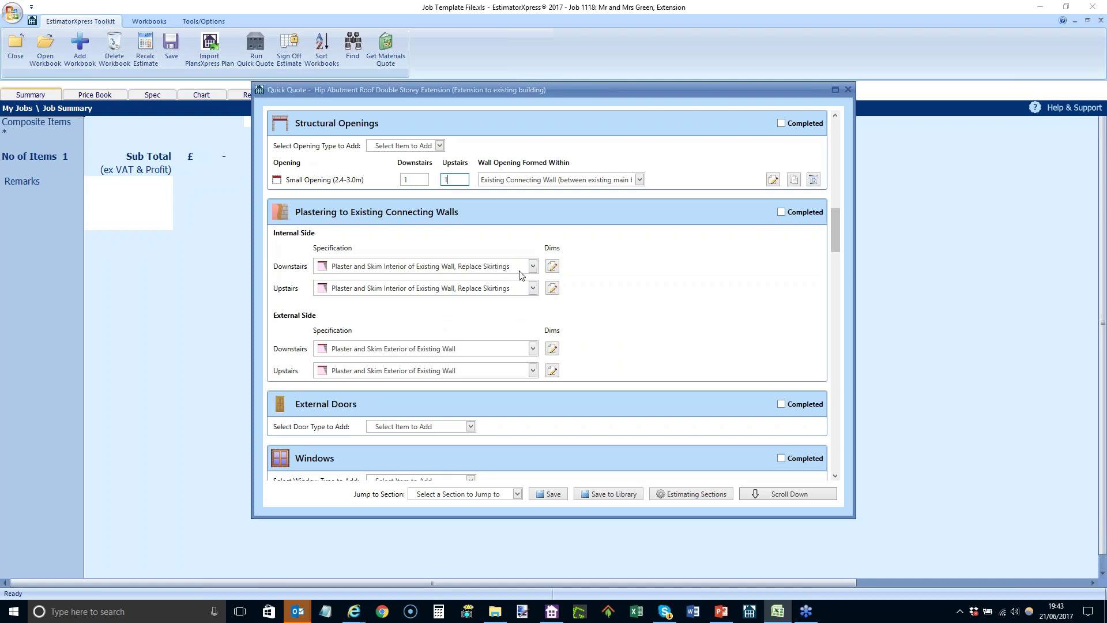
pyautogui.click(538, 266)
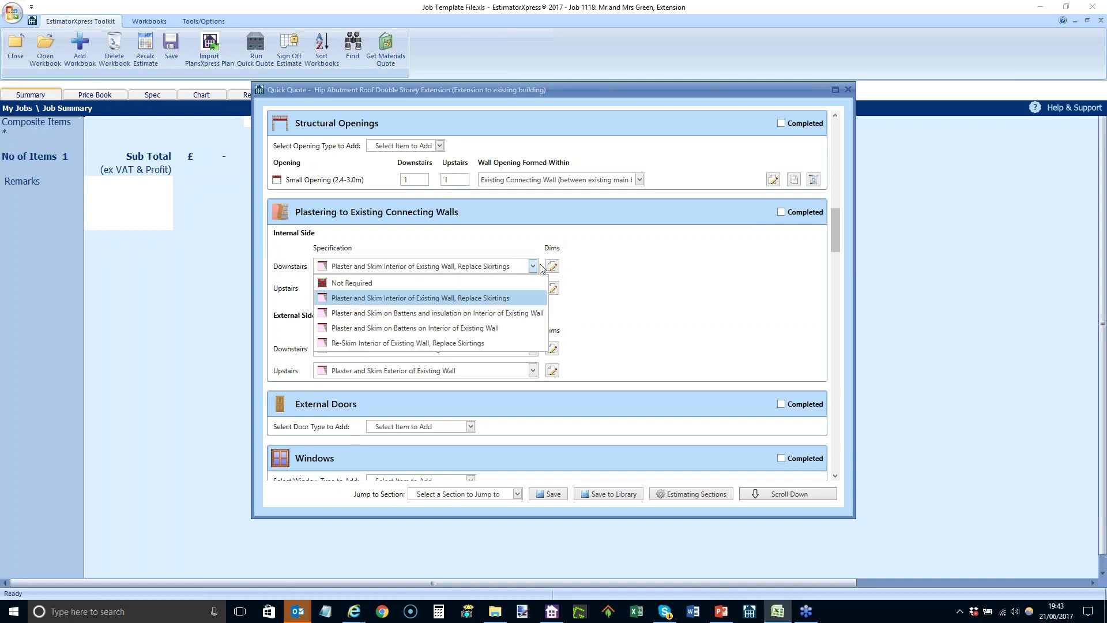
pyautogui.click(524, 297)
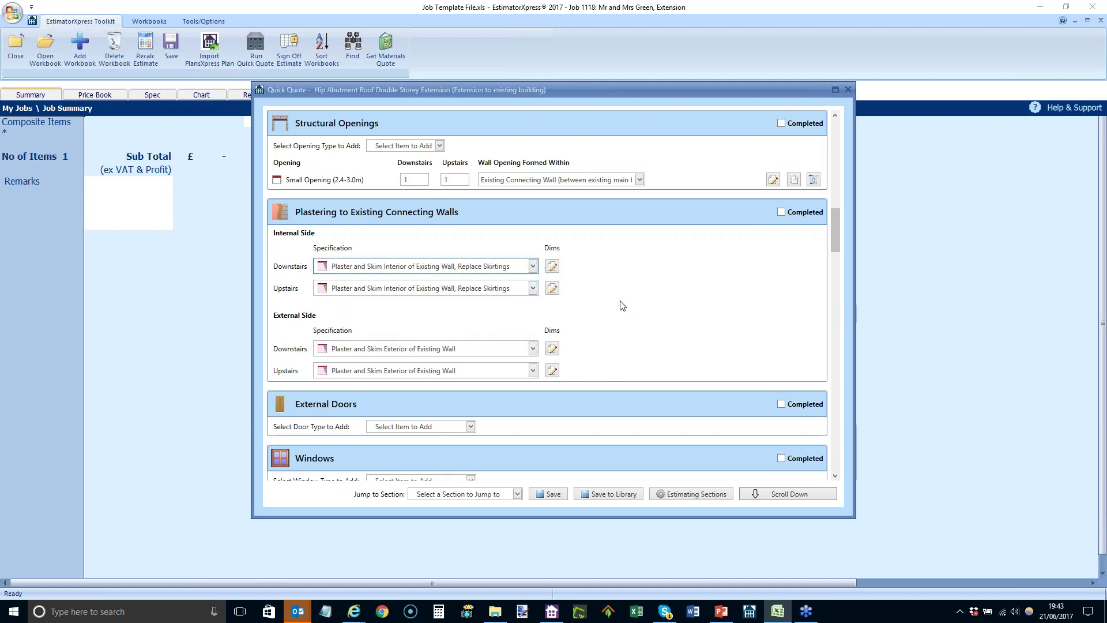
# Step: Begin adding an external door from the Crystal Direct PVCu Bi-fold Doors catalogue
pyautogui.scroll(-2, 580, 312)
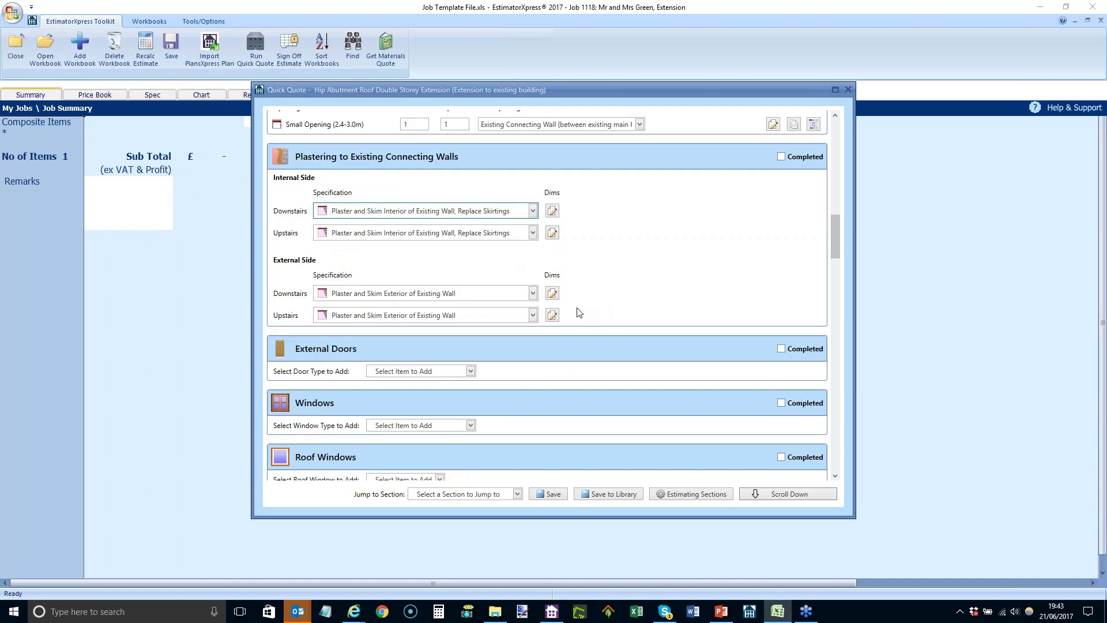
pyautogui.scroll(-3, 580, 312)
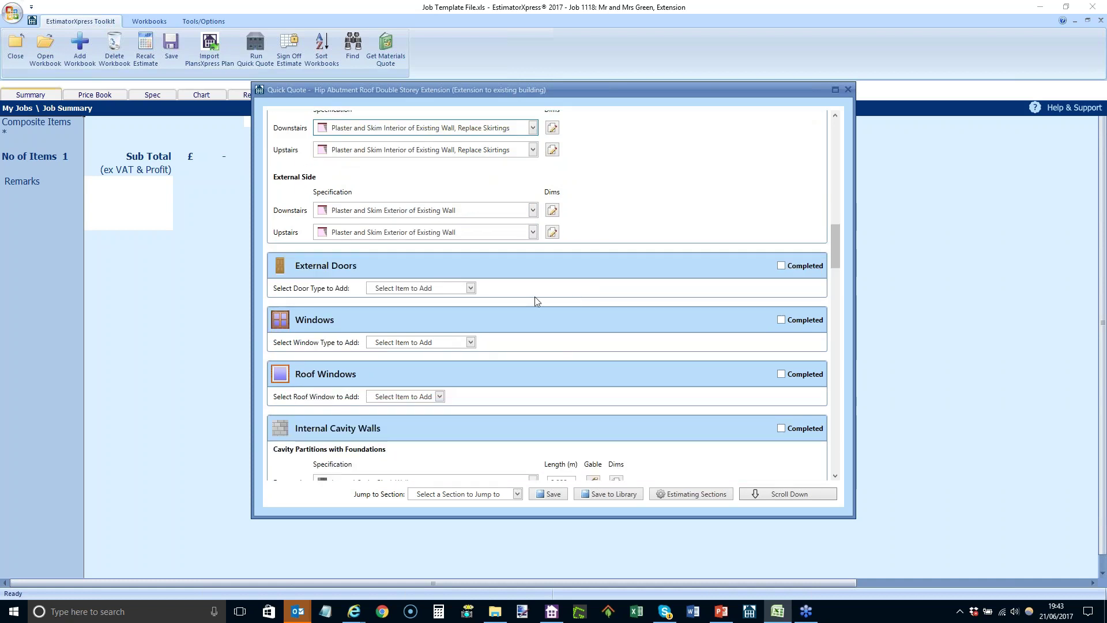
pyautogui.click(470, 289)
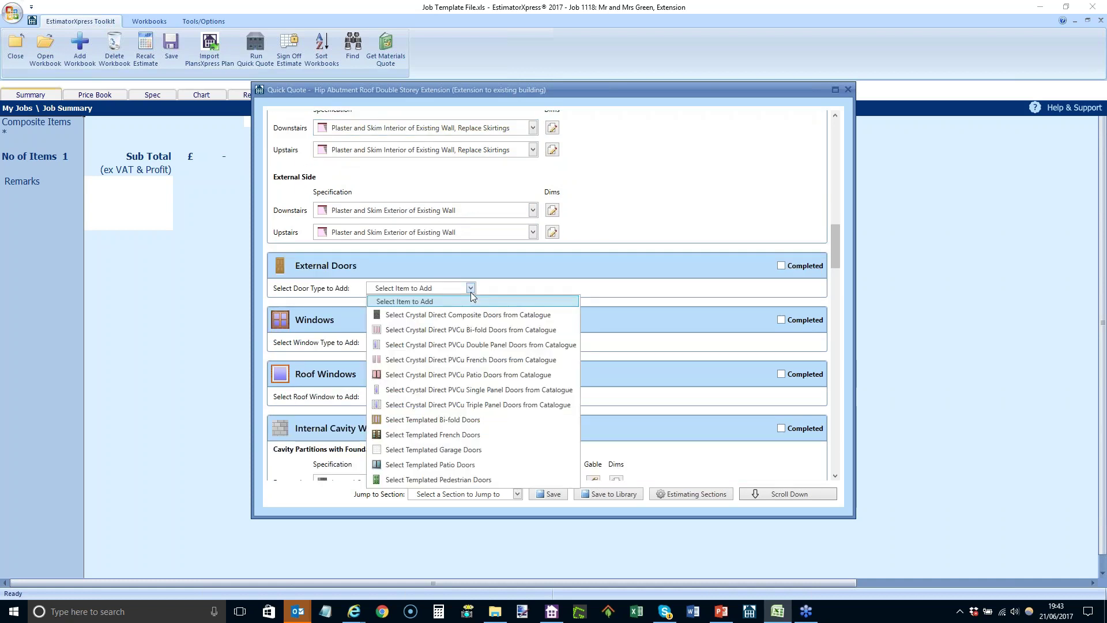
pyautogui.click(445, 331)
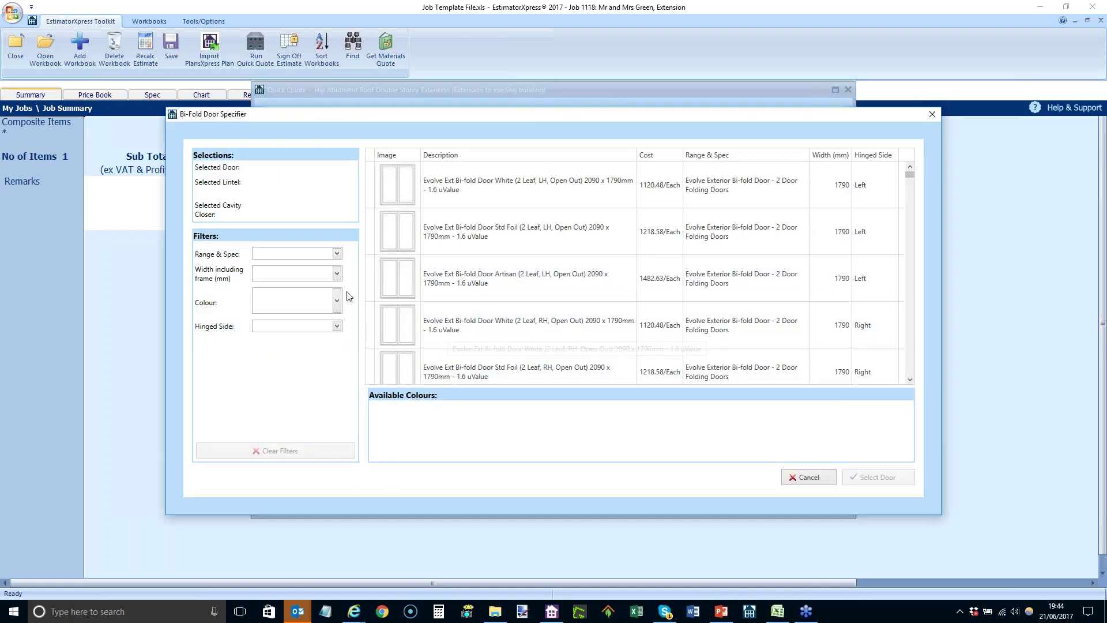
# Step: Filter the bi-folds to Evolve Exterior 3 Door Folding Doors, 2390 mm wide, White, hinged Left, and pick the LH-2L/1R open-out door
pyautogui.click(337, 254)
pyautogui.click(331, 279)
pyautogui.click(332, 276)
pyautogui.click(311, 304)
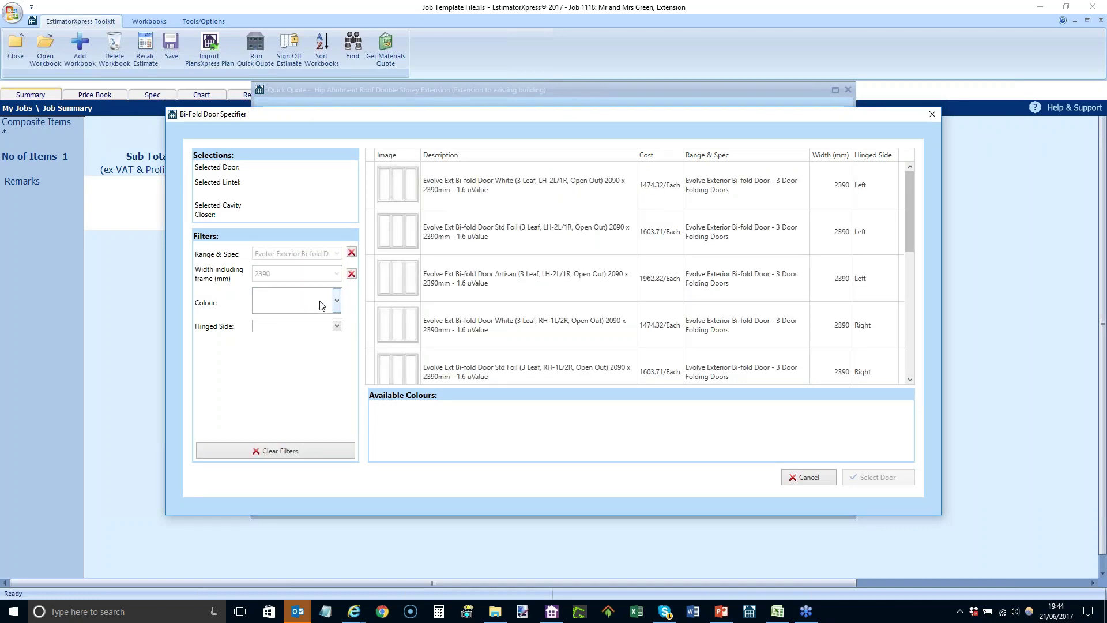
pyautogui.click(336, 300)
pyautogui.click(305, 327)
pyautogui.click(337, 327)
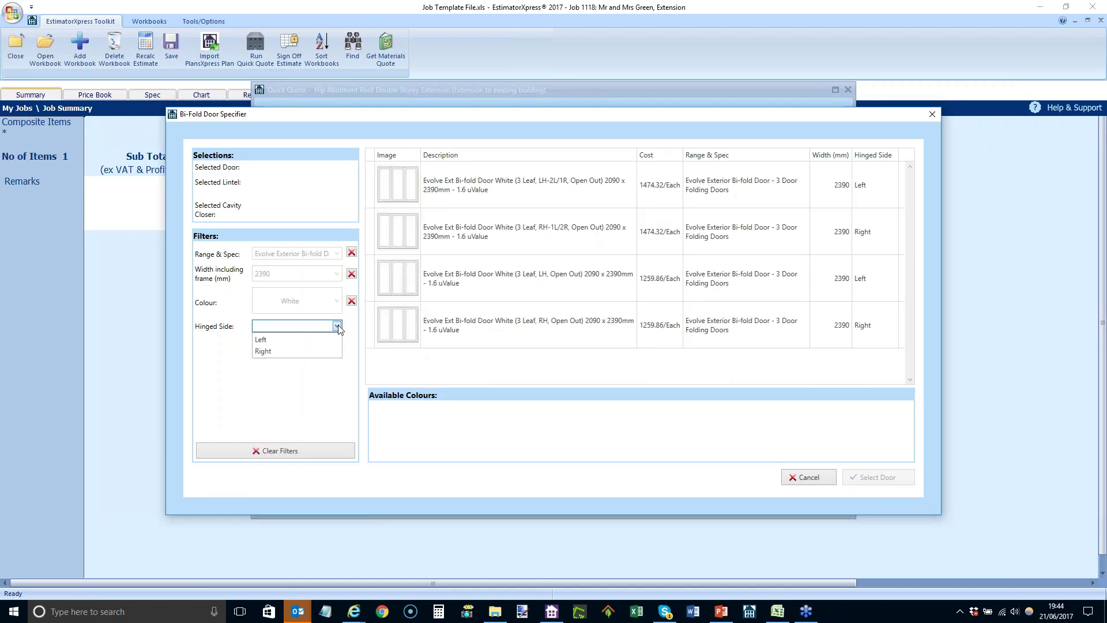
pyautogui.click(313, 339)
pyautogui.click(413, 190)
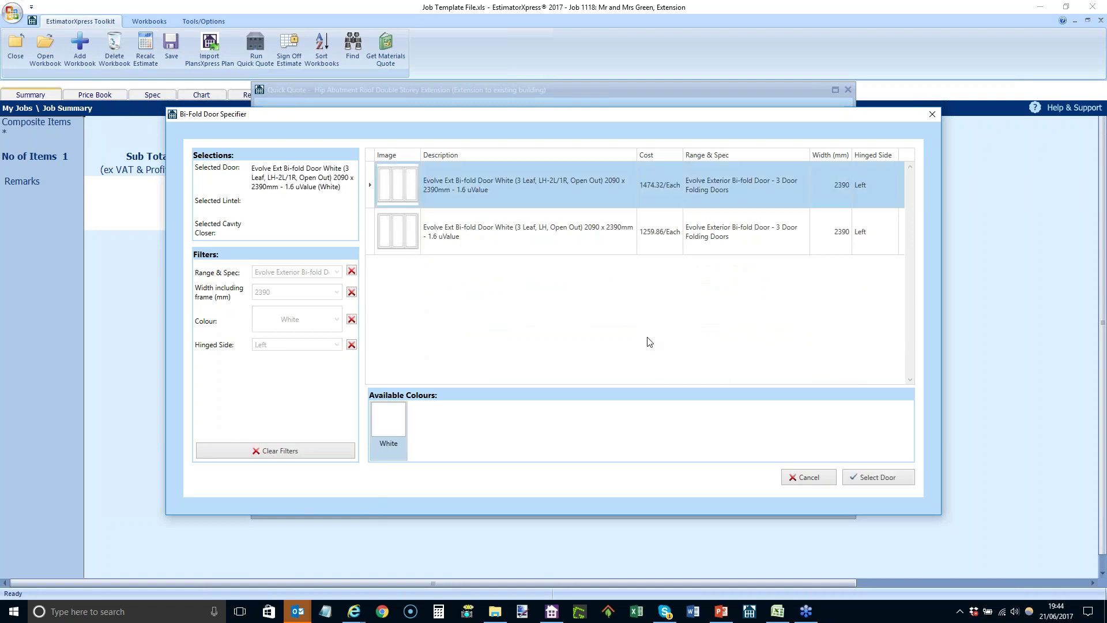
# Step: Add the selected Evolve bi-fold door to the quote and set its downstairs quantity to 1
pyautogui.click(867, 477)
pyautogui.click(872, 477)
pyautogui.click(874, 478)
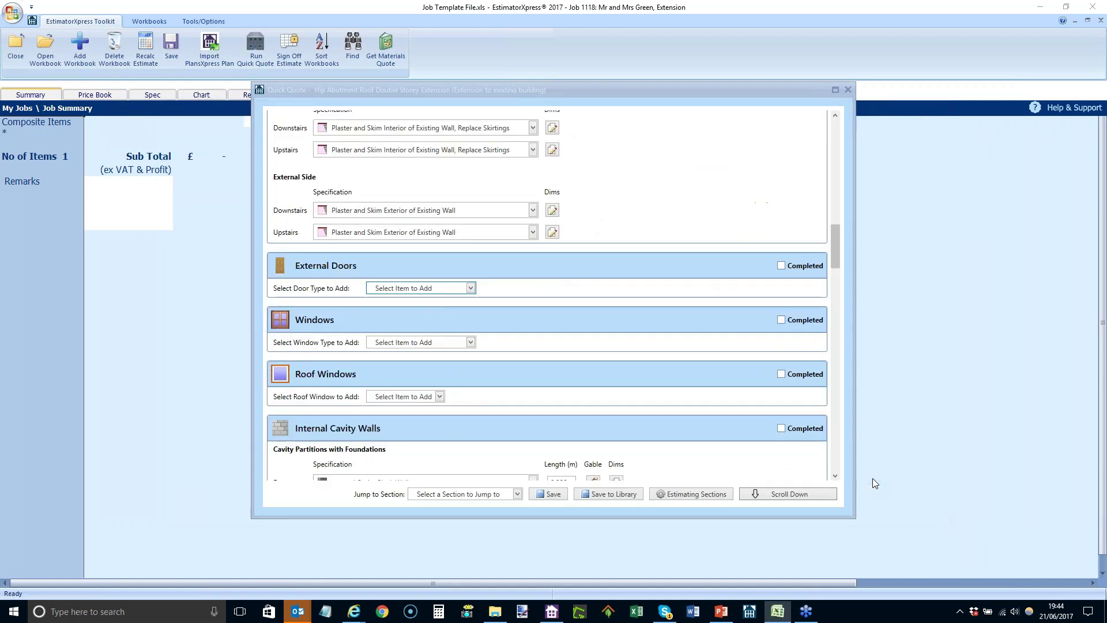
pyautogui.click(461, 324)
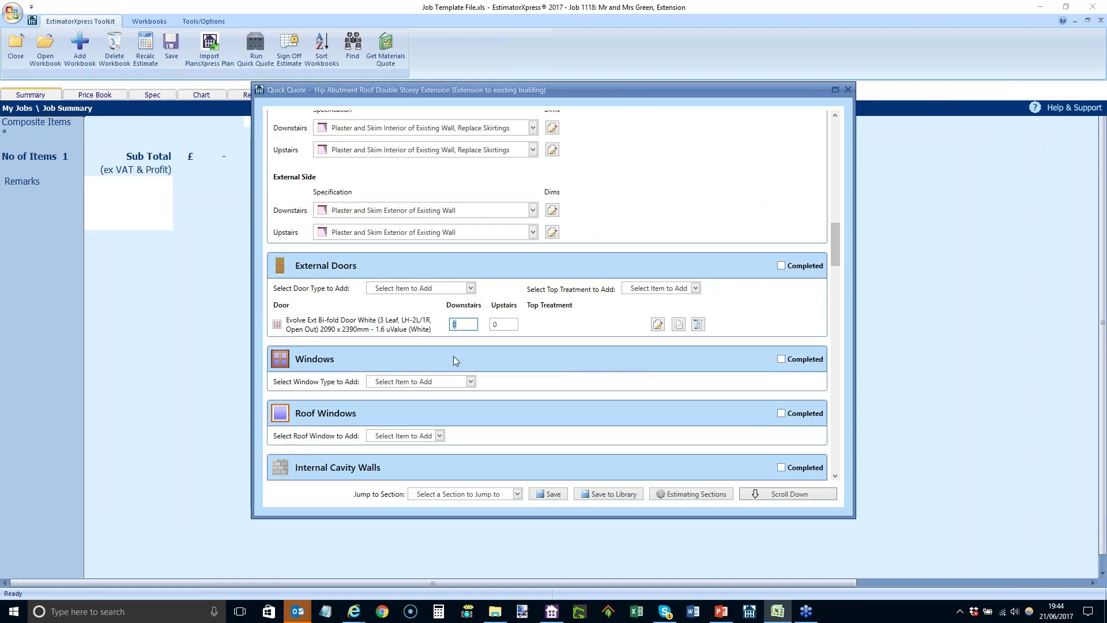
# Step: Start adding a Crystal Direct PVCu window from the catalogue, filtered to the Metric Mock Sash range and Centre Bar style
pyautogui.click(471, 382)
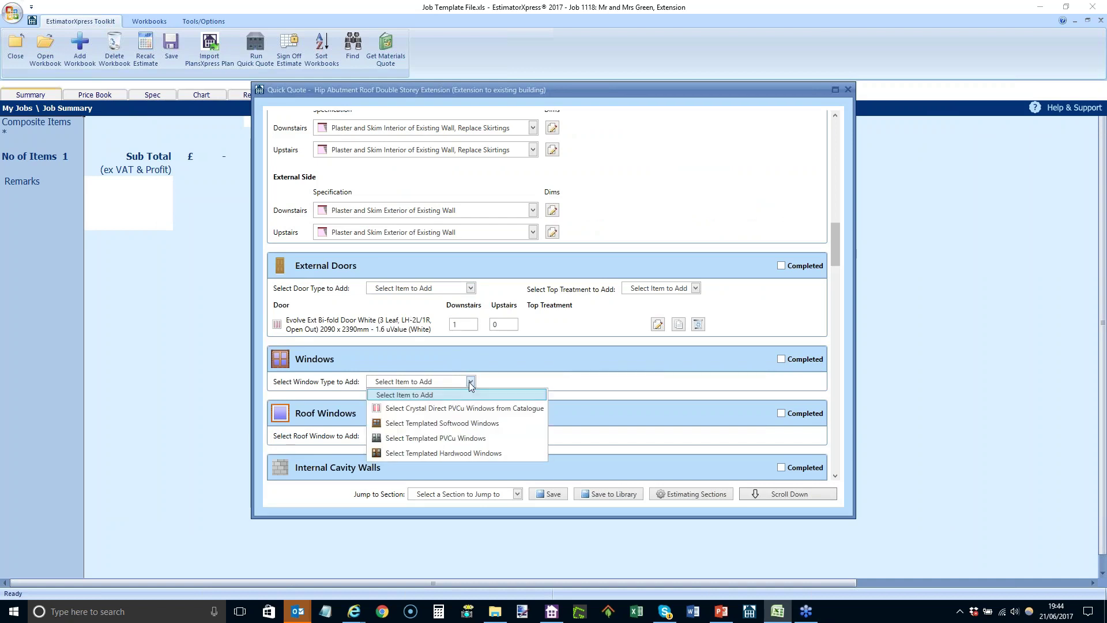
pyautogui.click(477, 410)
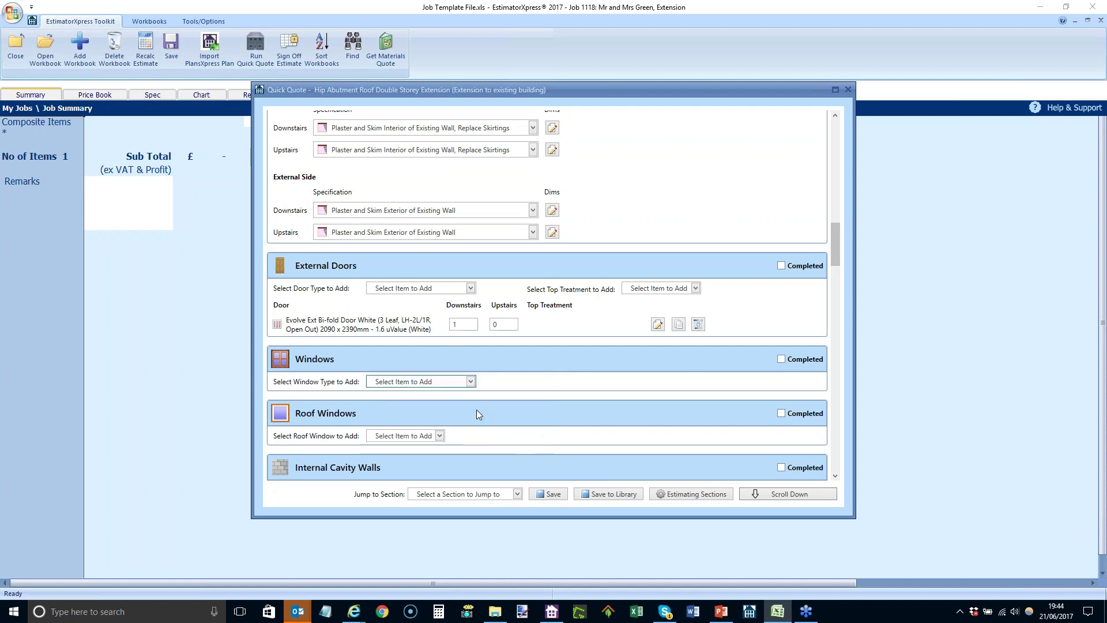
pyautogui.click(338, 254)
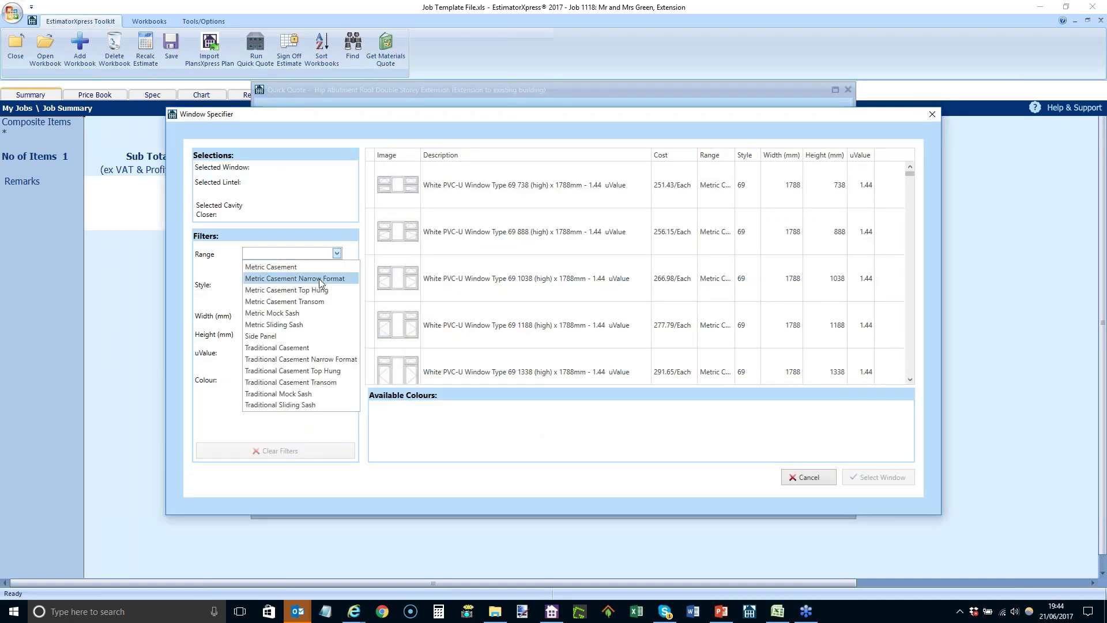
pyautogui.click(305, 314)
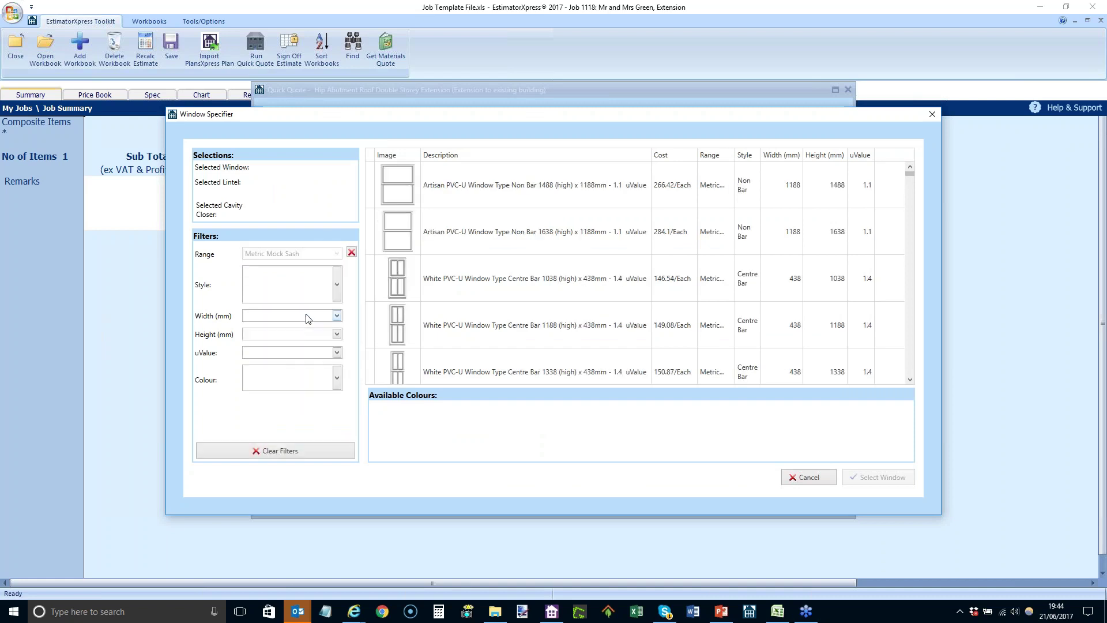
pyautogui.click(339, 283)
pyautogui.click(307, 326)
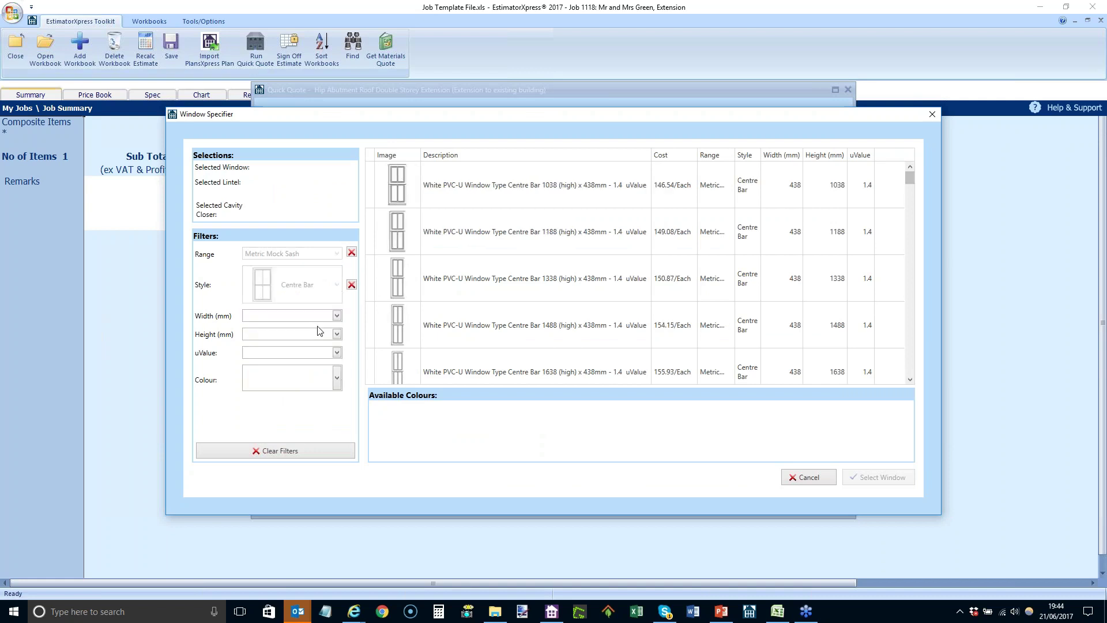
# Step: Filter the windows to 1038 mm wide, 1188 mm high, uValue 1.4 and White, and add the matching window to the quote
pyautogui.click(338, 317)
pyautogui.click(306, 361)
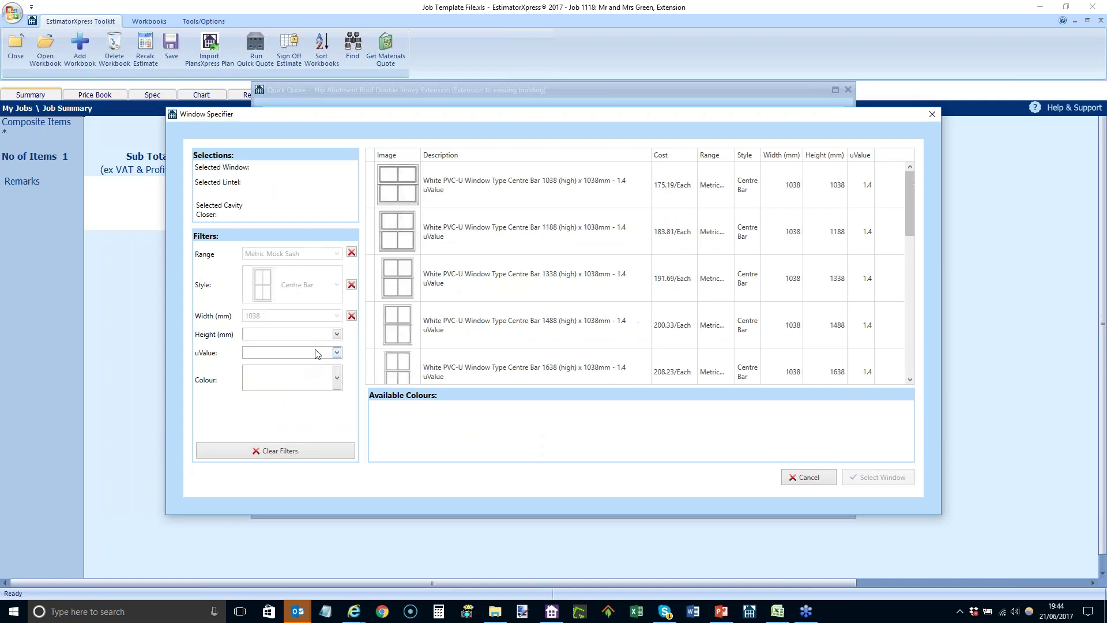
pyautogui.click(338, 336)
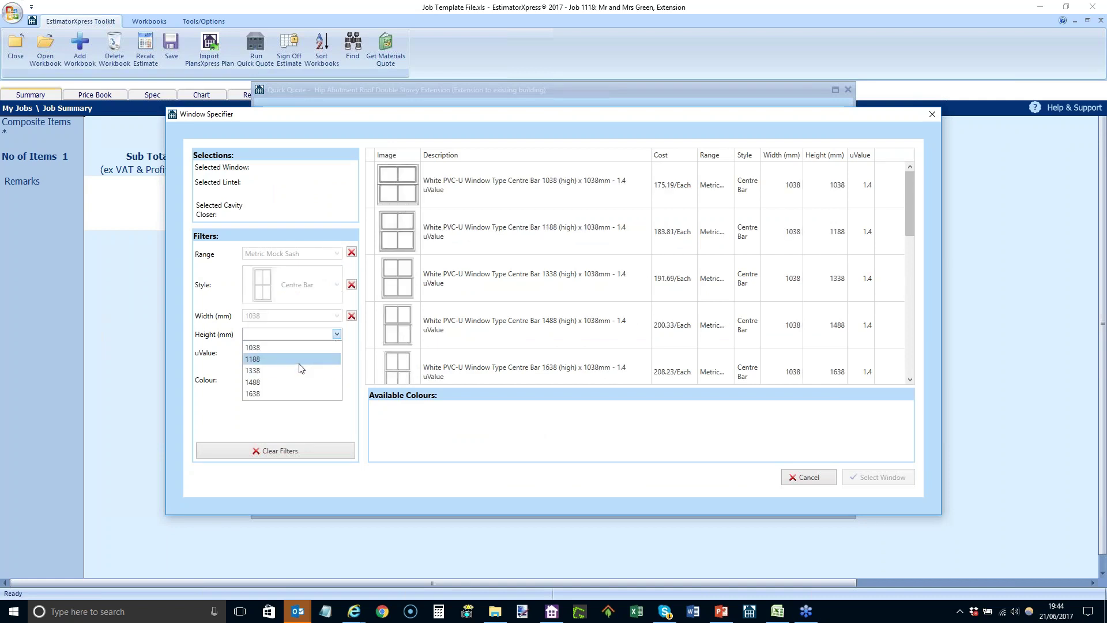
pyautogui.click(301, 362)
pyautogui.click(337, 353)
pyautogui.click(323, 364)
pyautogui.click(337, 378)
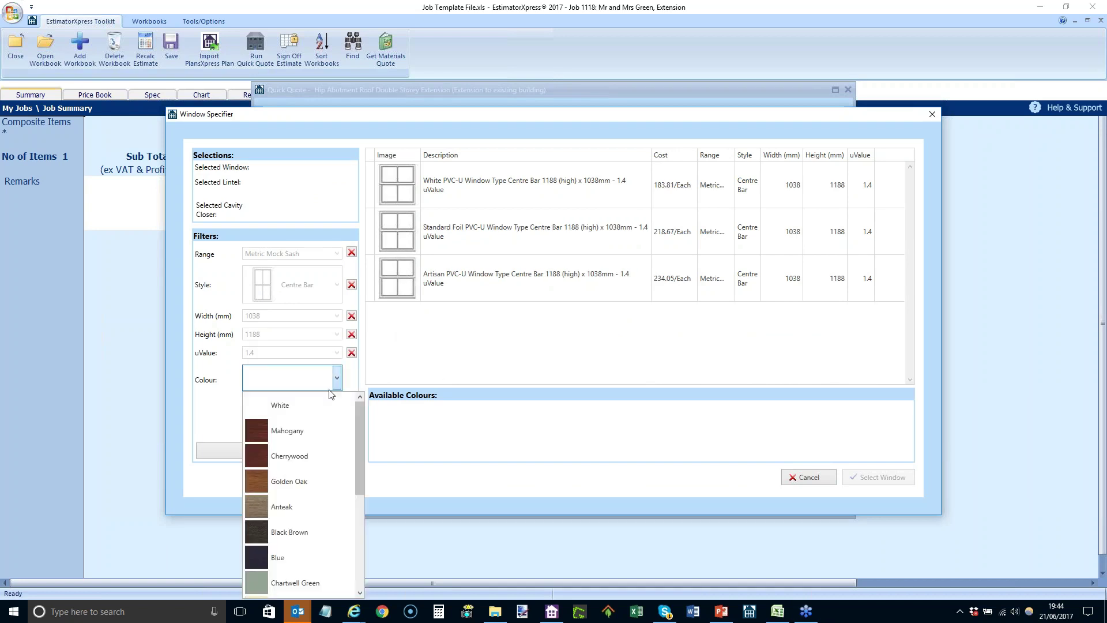
pyautogui.click(319, 406)
pyautogui.click(416, 210)
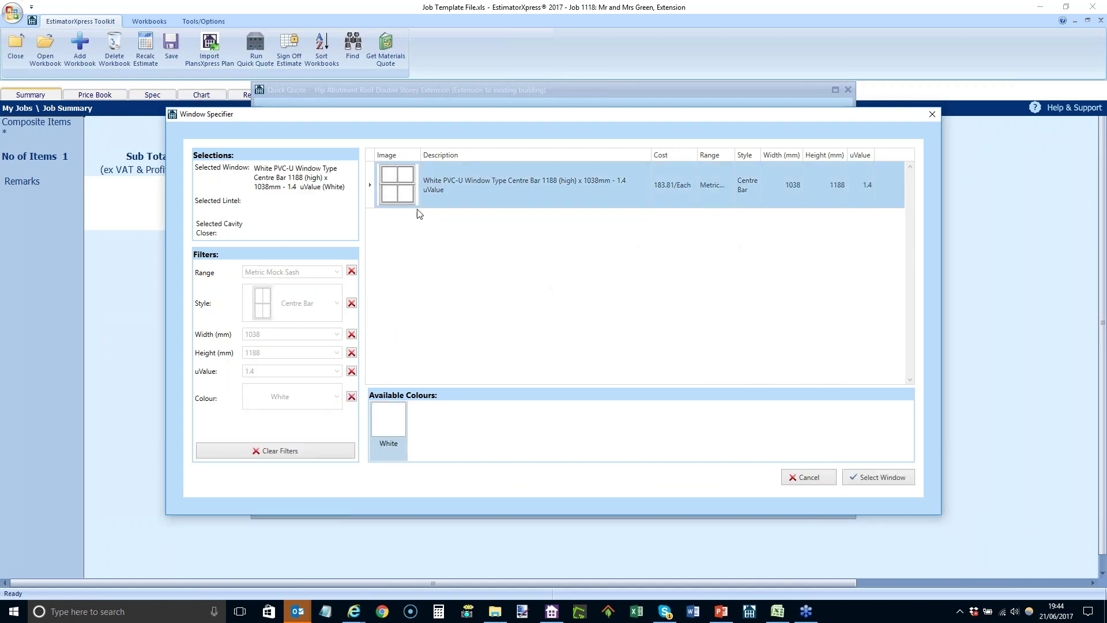
pyautogui.click(875, 479)
pyautogui.click(875, 479)
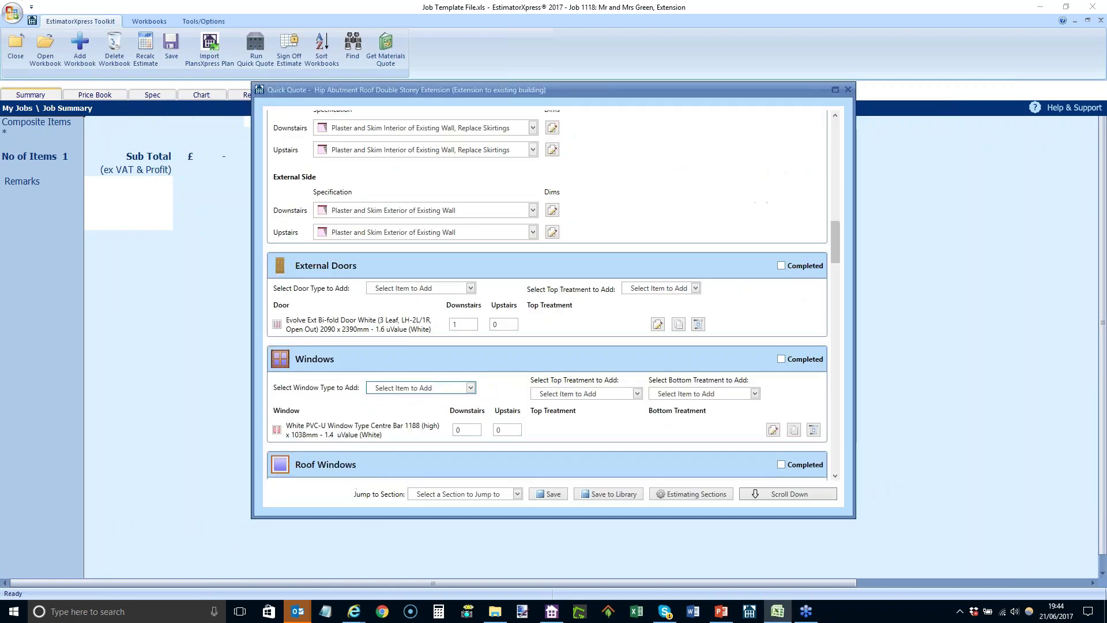
# Step: Set the Centre Bar window quantities to 1 downstairs and 2 upstairs
pyautogui.click(474, 429)
pyautogui.write('1')
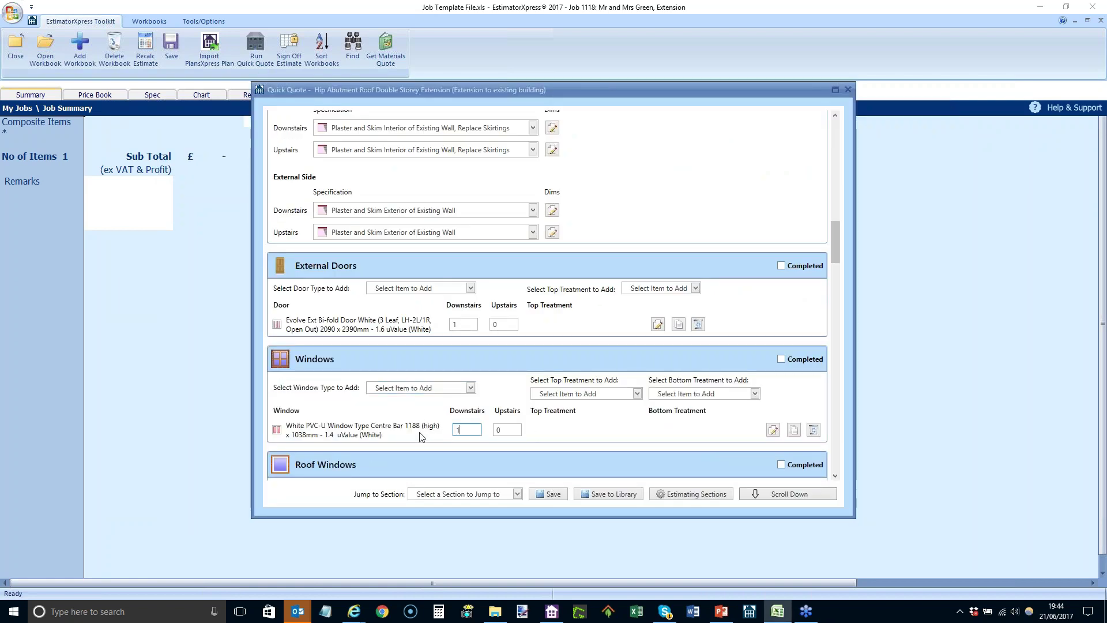
pyautogui.click(511, 428)
pyautogui.write('1')
pyautogui.press('BackSpace')
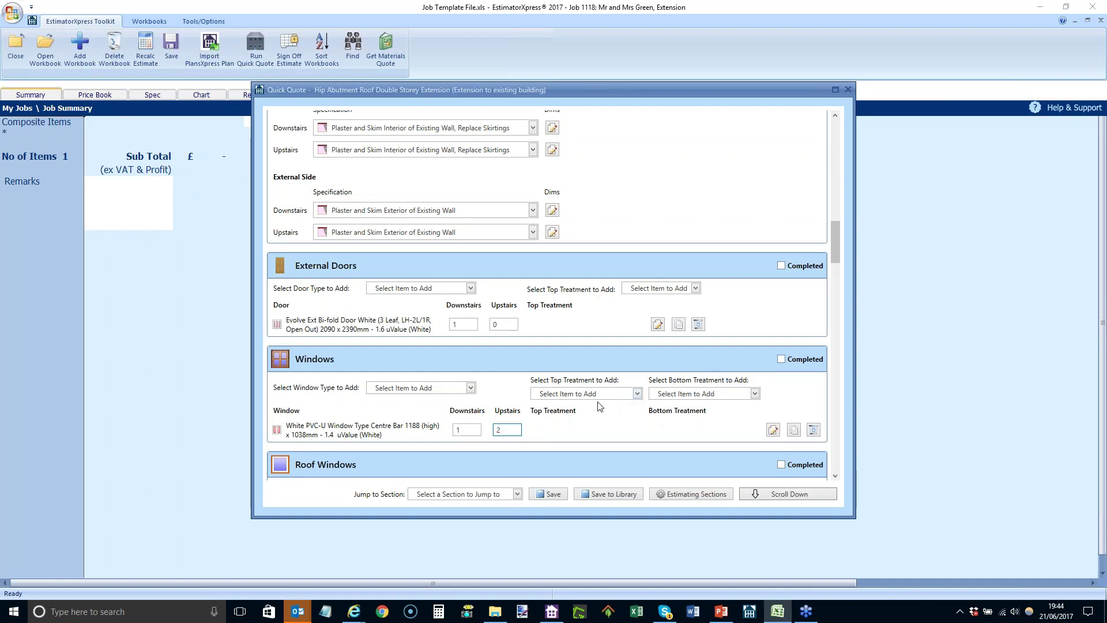
# Step: Review the Roof Windows, internal cavity, solid and lightweight wall, Sleeper Walls and Internal Doors sections, including the stud wall specification options
pyautogui.scroll(-3, 600, 404)
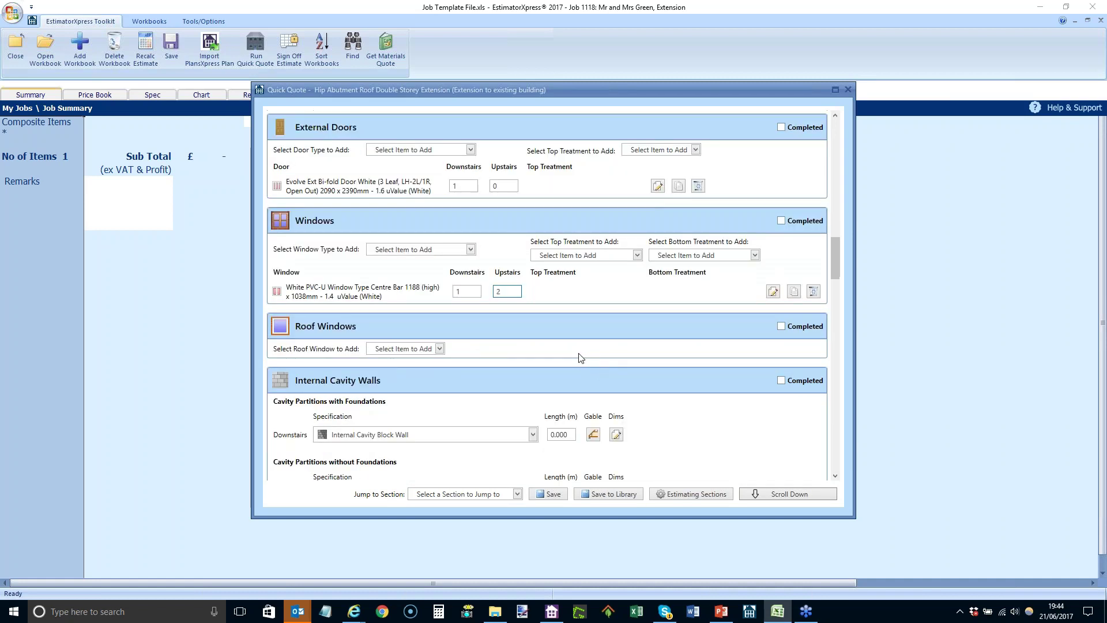
pyautogui.click(441, 348)
pyautogui.click(441, 347)
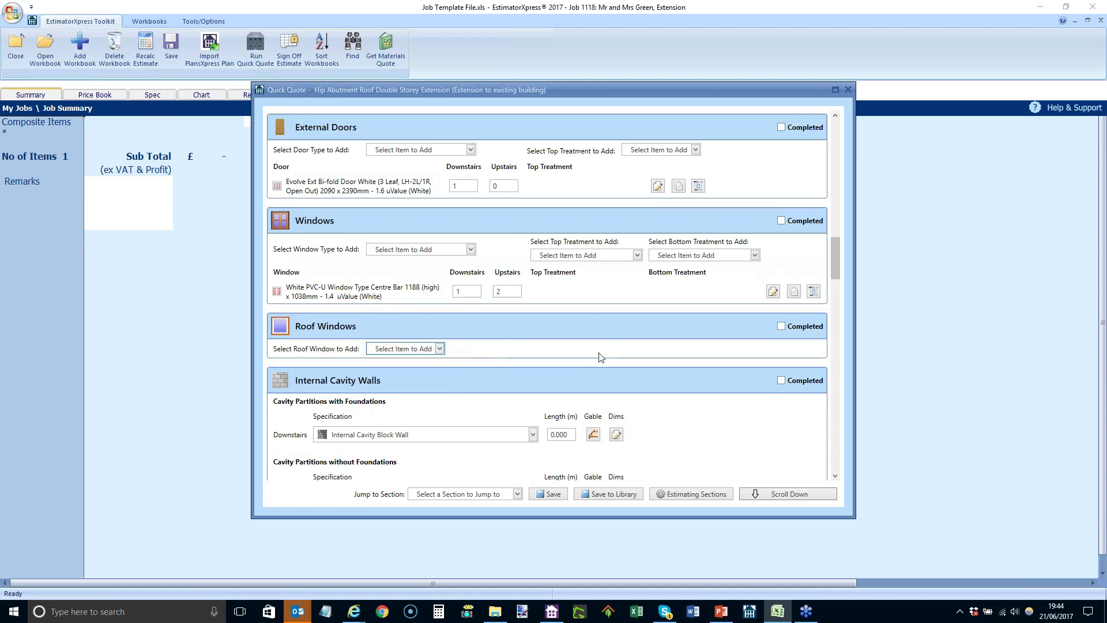
pyautogui.scroll(-2, 600, 356)
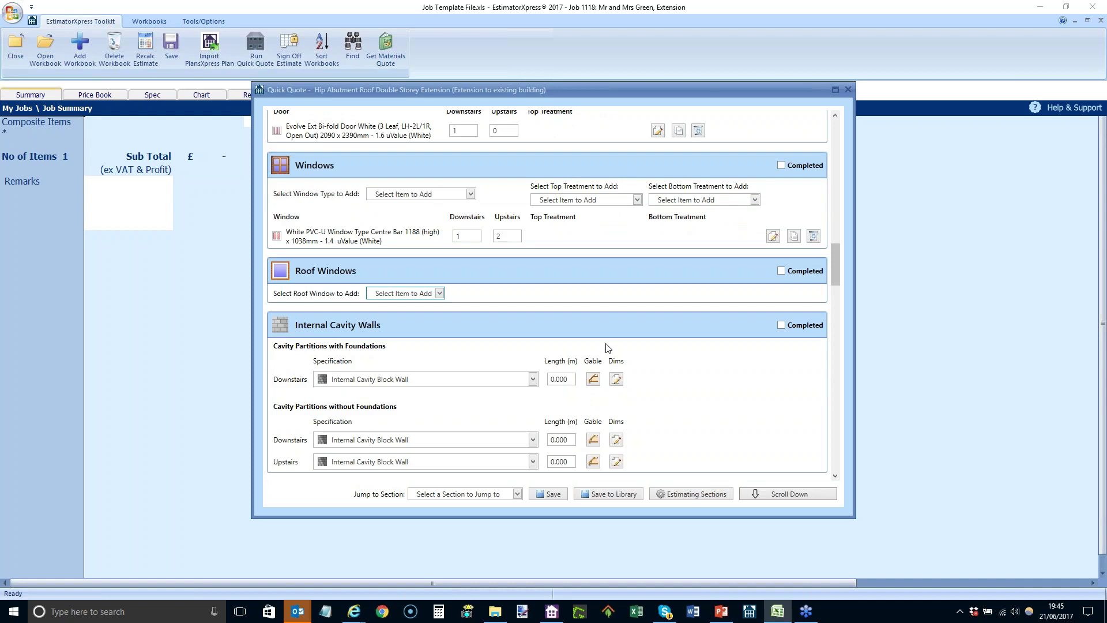
pyautogui.scroll(-2, 604, 352)
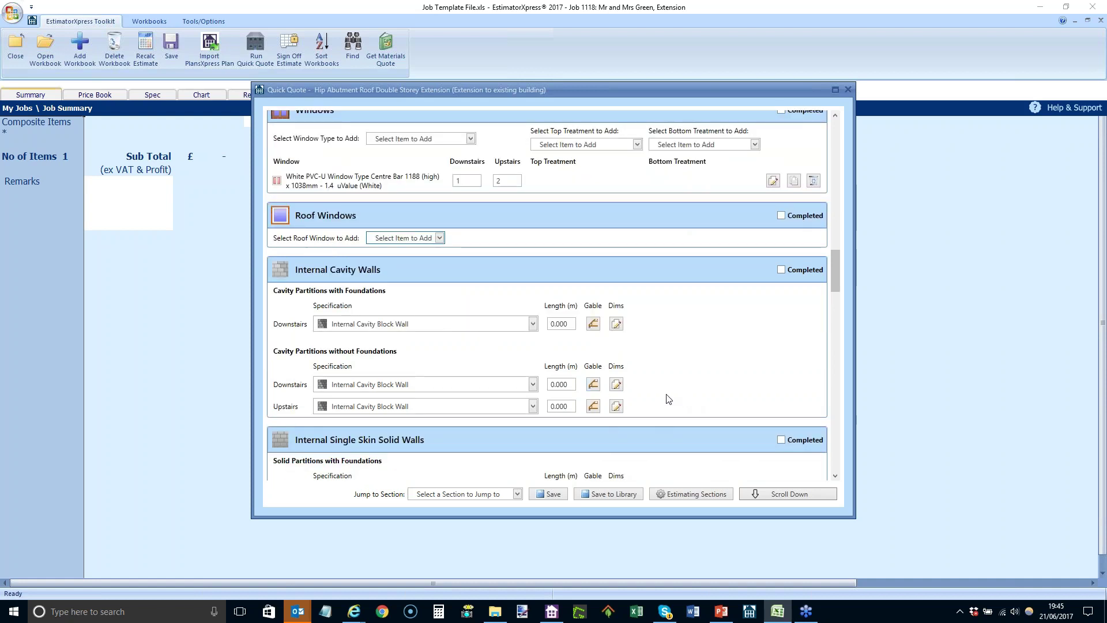
pyautogui.scroll(-2, 661, 352)
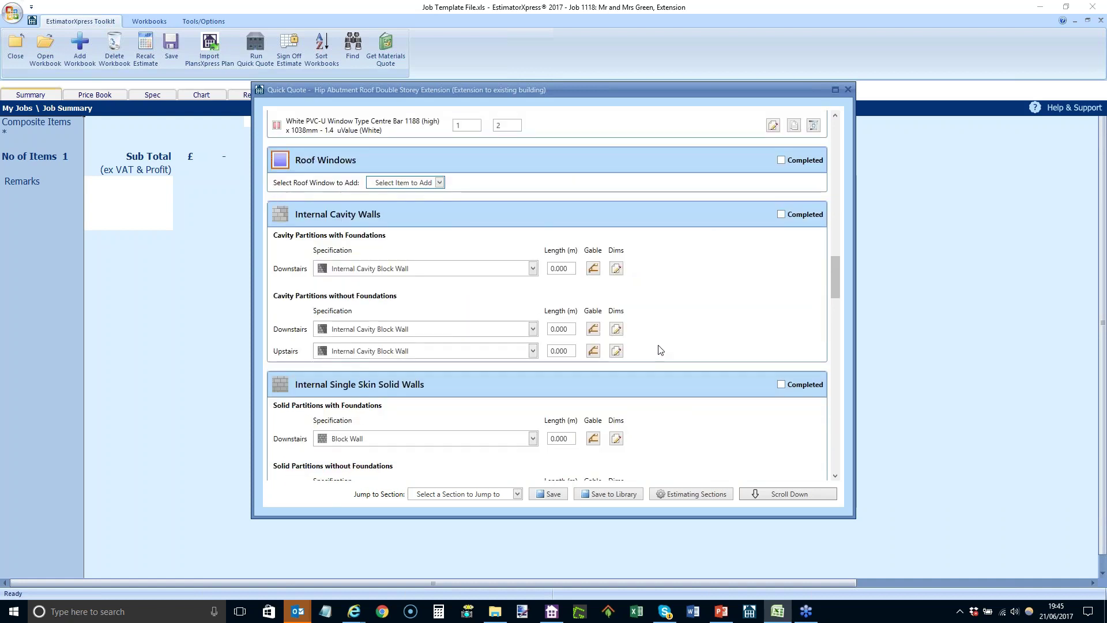
pyautogui.scroll(-2, 661, 311)
pyautogui.scroll(-5, 661, 281)
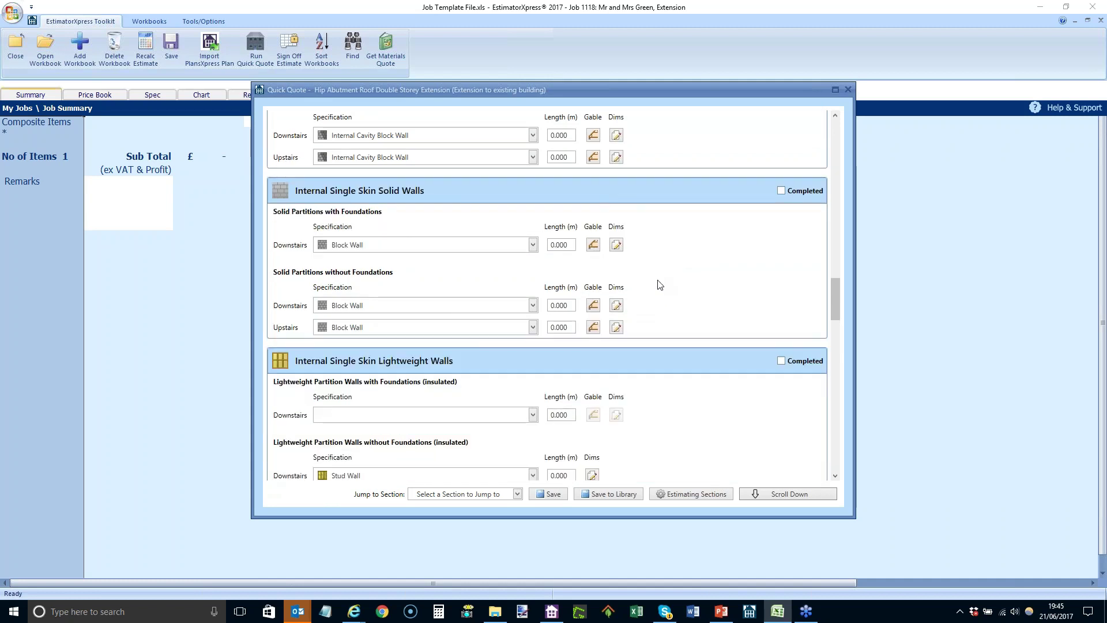
pyautogui.scroll(-2, 660, 284)
pyautogui.click(531, 422)
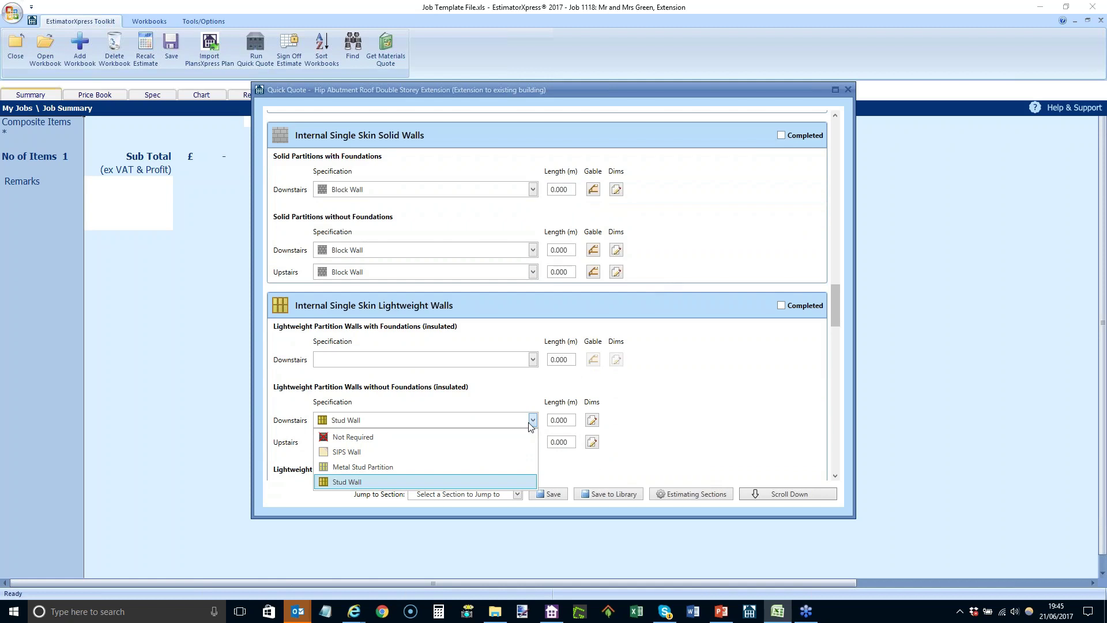
pyautogui.click(464, 427)
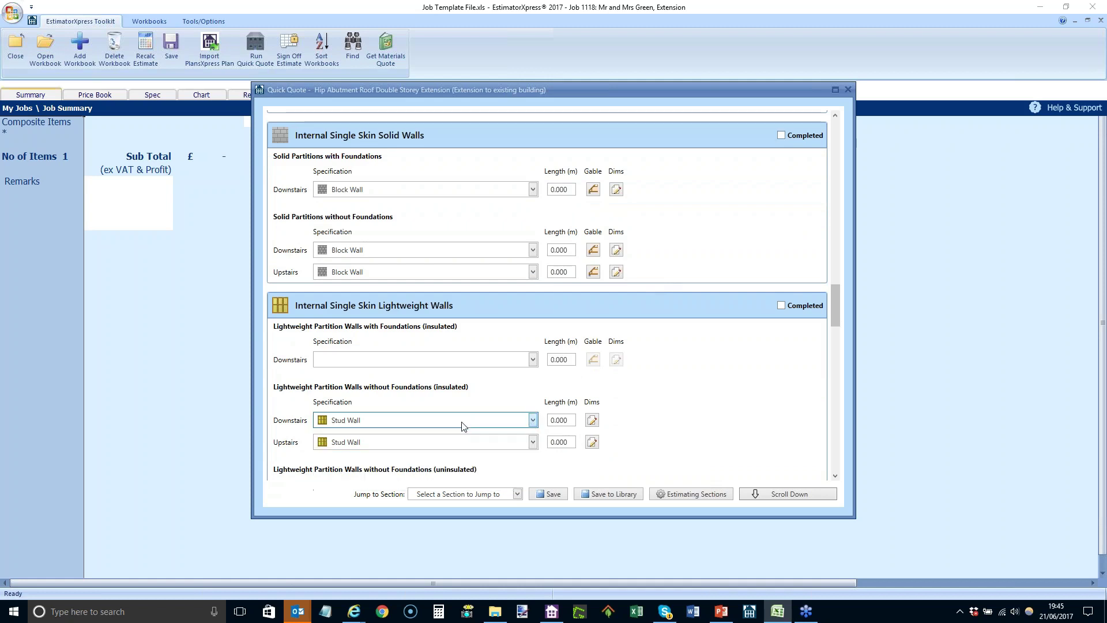
pyautogui.scroll(-3, 654, 384)
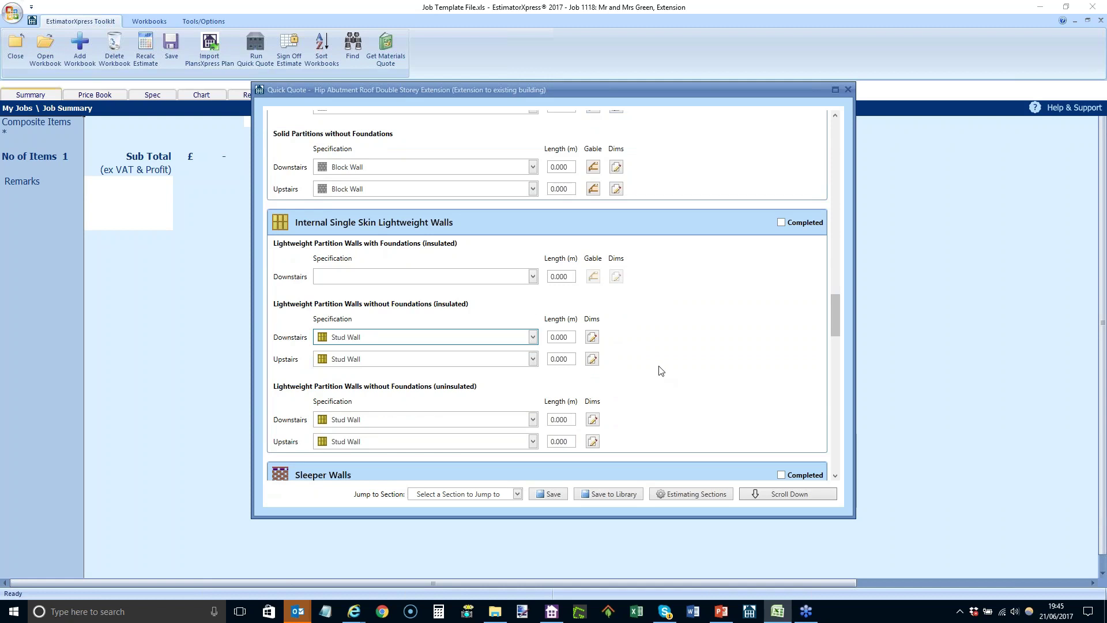
pyautogui.scroll(-2, 655, 378)
pyautogui.scroll(-8, 653, 368)
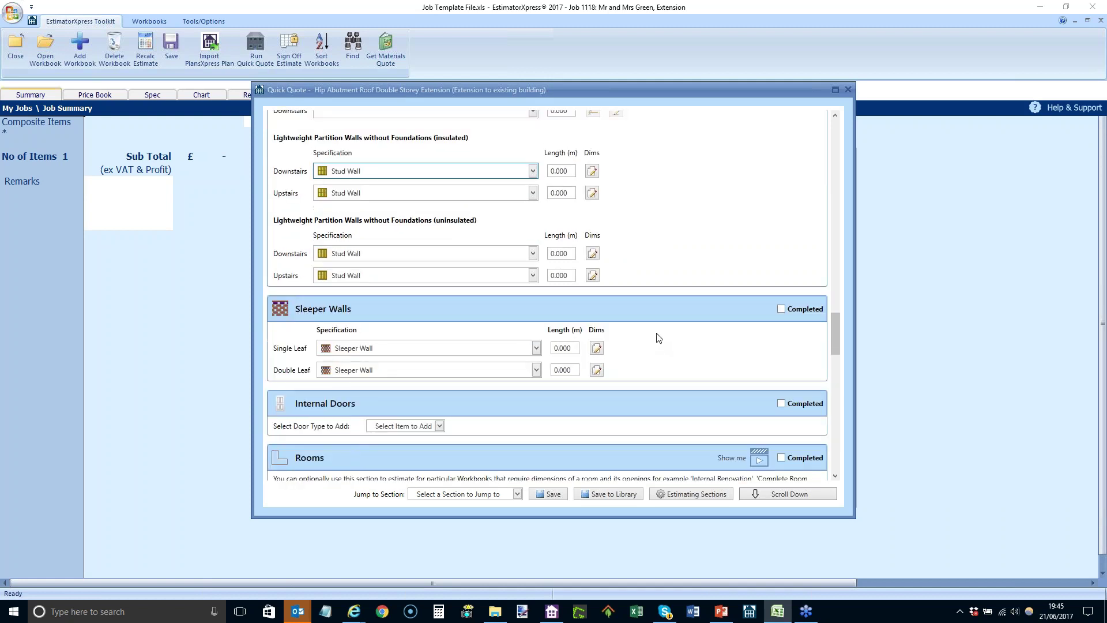
pyautogui.scroll(-1, 654, 310)
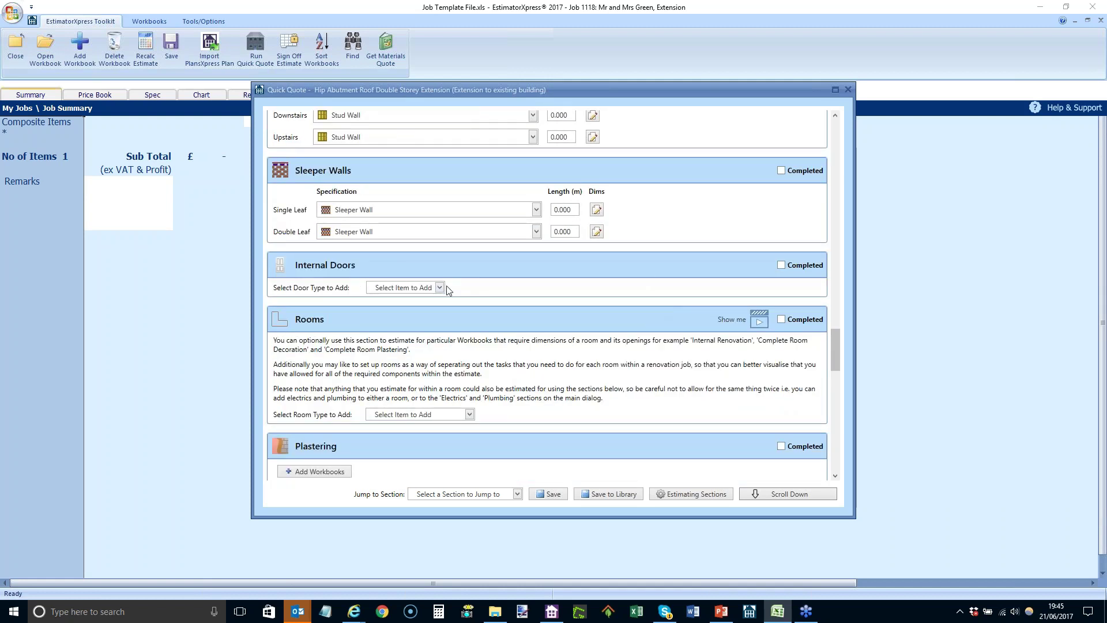
# Step: Add a rectangular room in the Rooms section and describe it as Bathroom
pyautogui.scroll(-5, 481, 285)
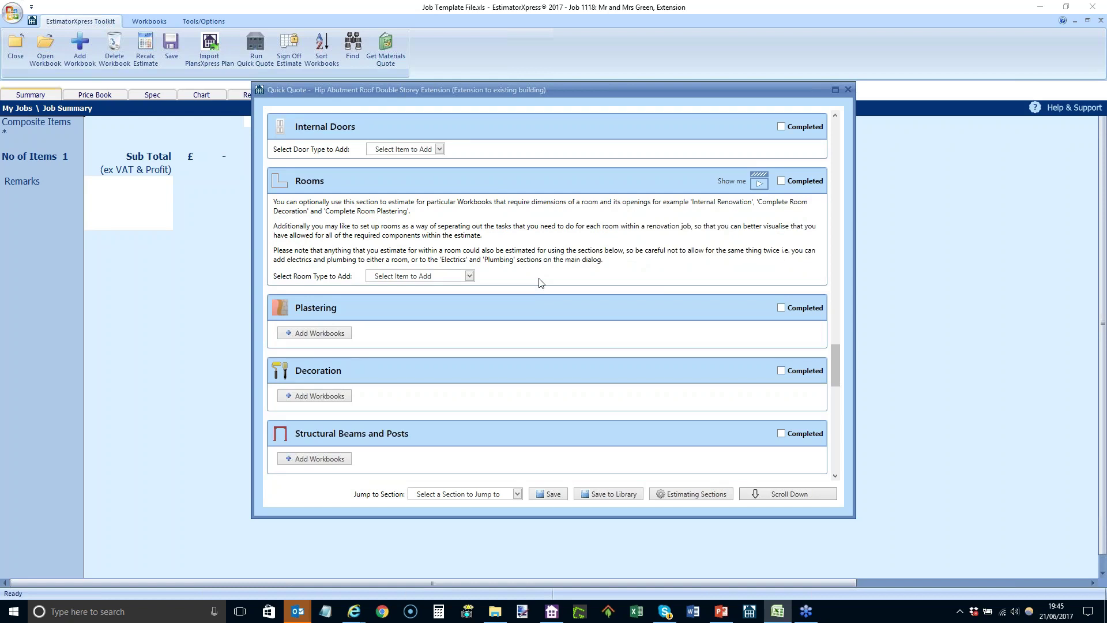
pyautogui.click(470, 276)
pyautogui.click(461, 302)
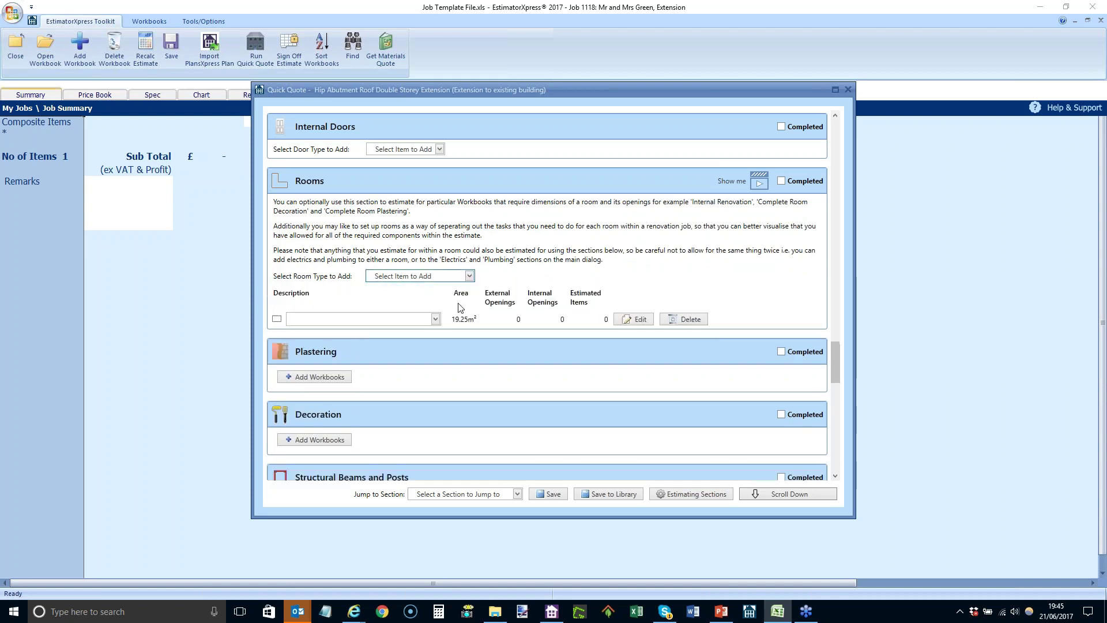
pyautogui.click(474, 136)
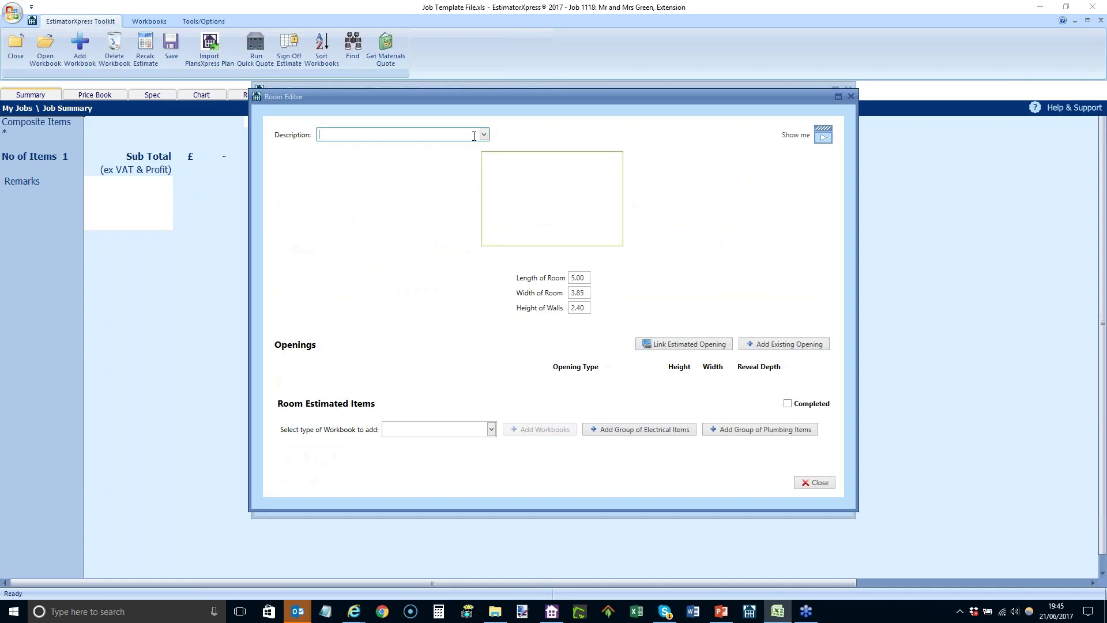
pyautogui.click(484, 135)
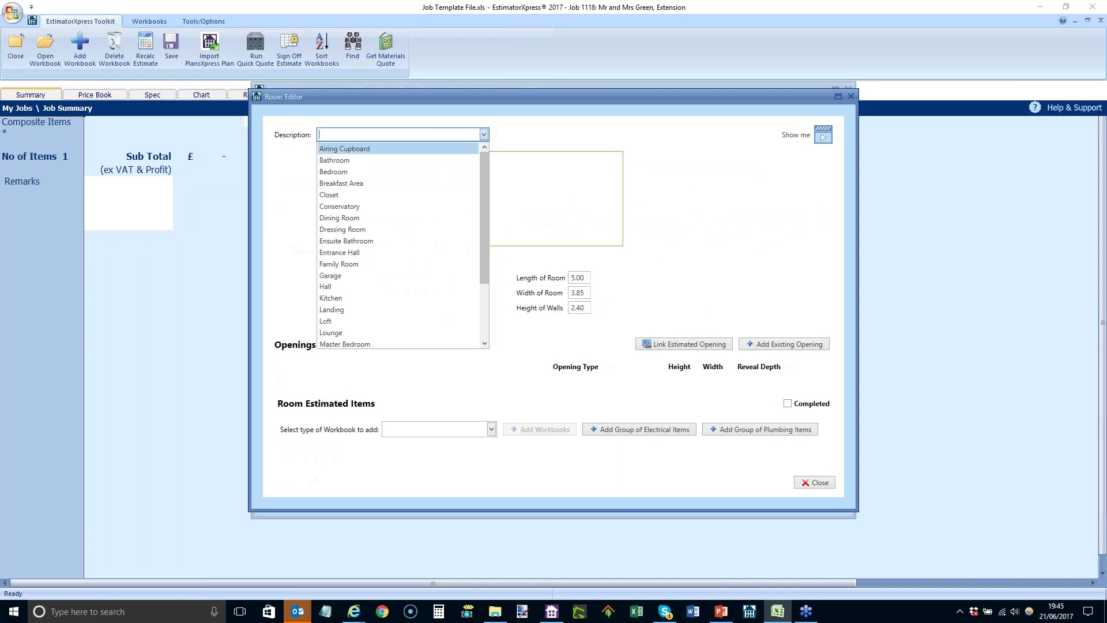
pyautogui.click(411, 160)
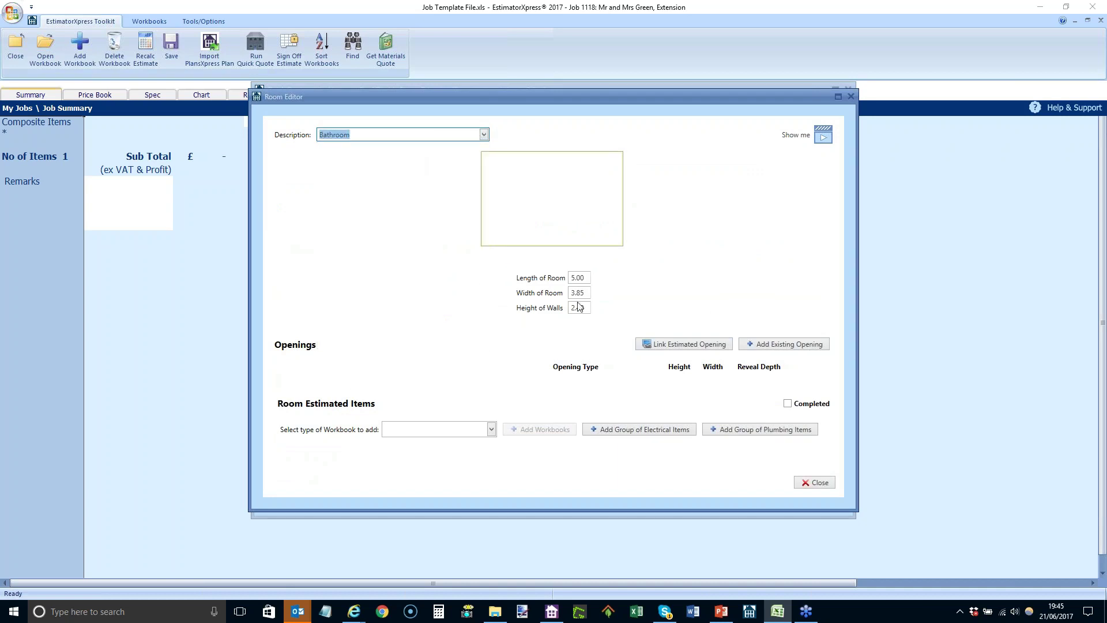
# Step: Set the bathroom's length and width to 2.4 each
pyautogui.click(582, 276)
pyautogui.write('2.4')
pyautogui.press('Tab')
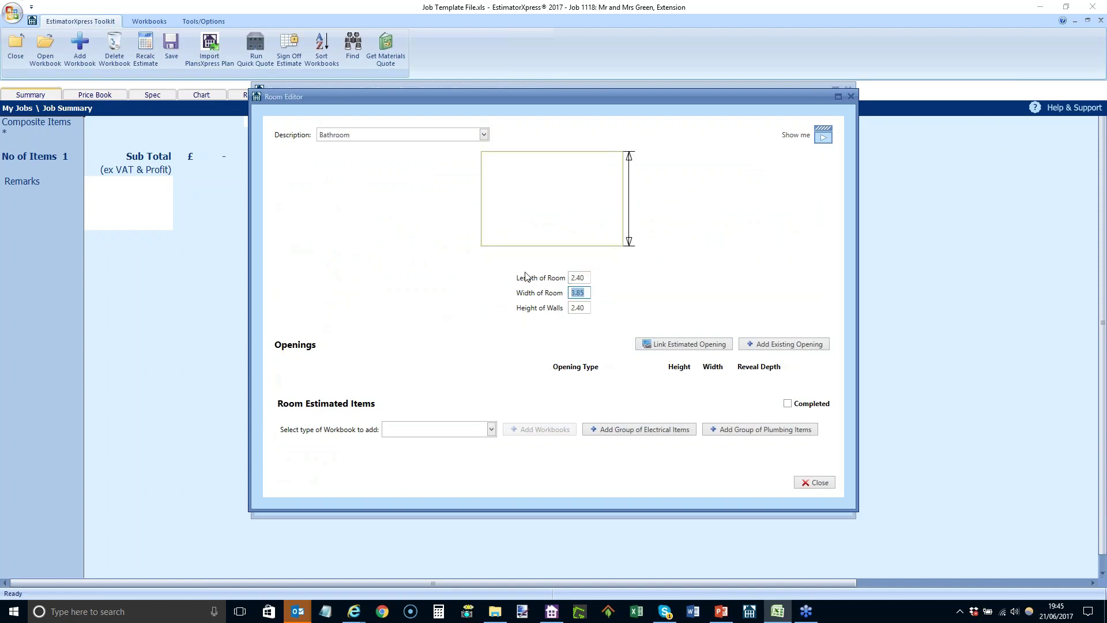
pyautogui.write('2.4')
pyautogui.press('Tab')
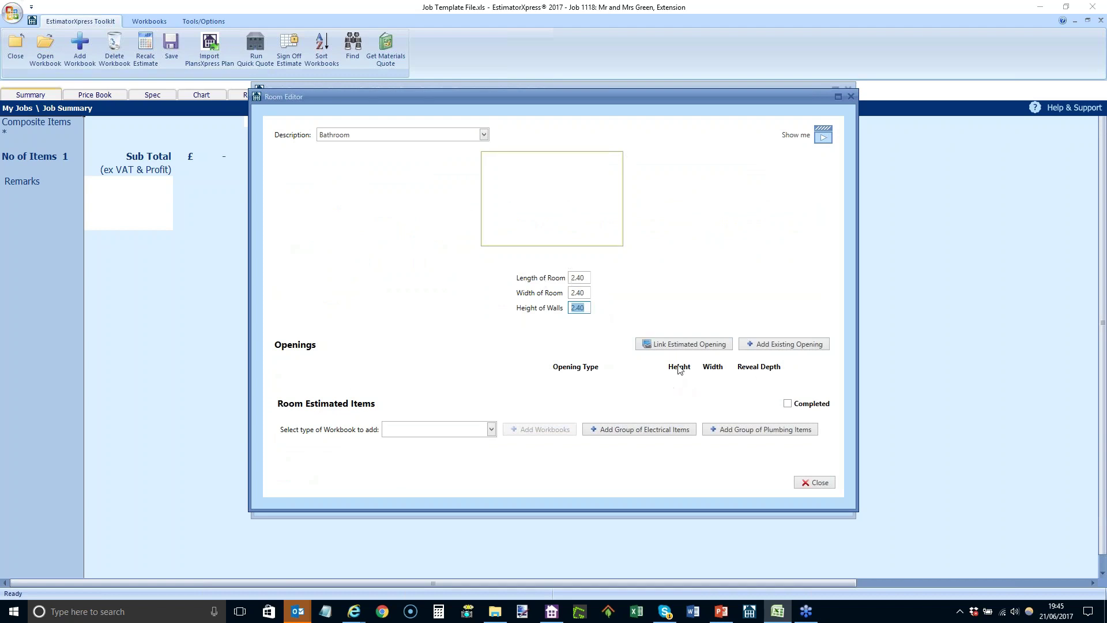
# Step: Add an existing Internal Door opening to the bathroom with height 195 and width 0.85
pyautogui.click(769, 349)
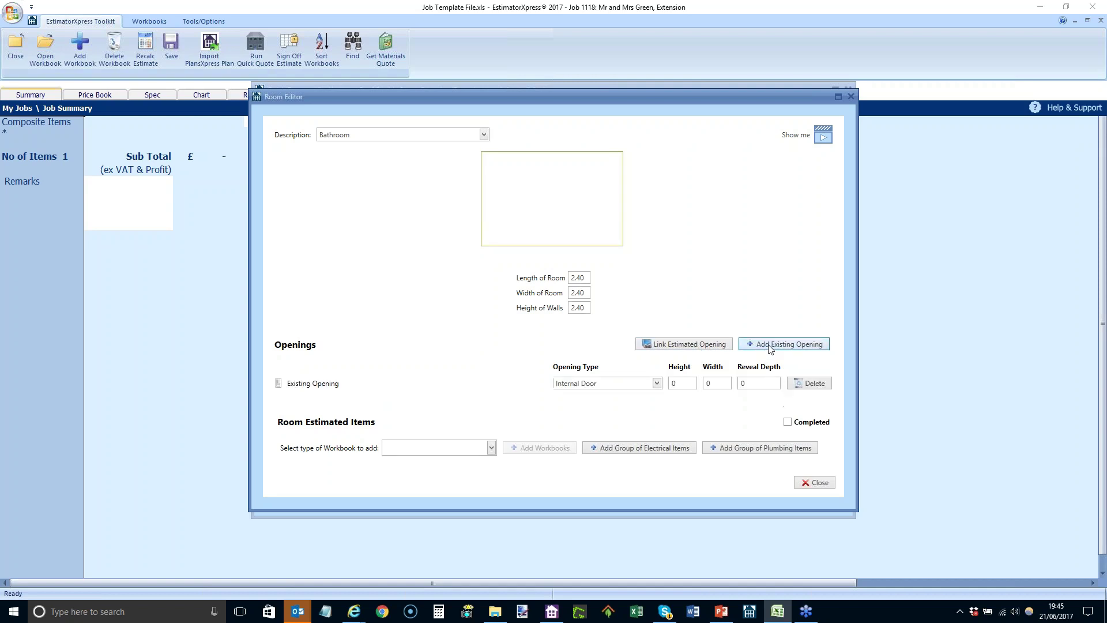
pyautogui.moveTo(679, 383); pyautogui.dragTo(638, 381)
pyautogui.press('Tab')
# Step: Add an existing Window opening to the bathroom with height 1.2, width 1.2 and reveal depth 0.15
pyautogui.click(814, 343)
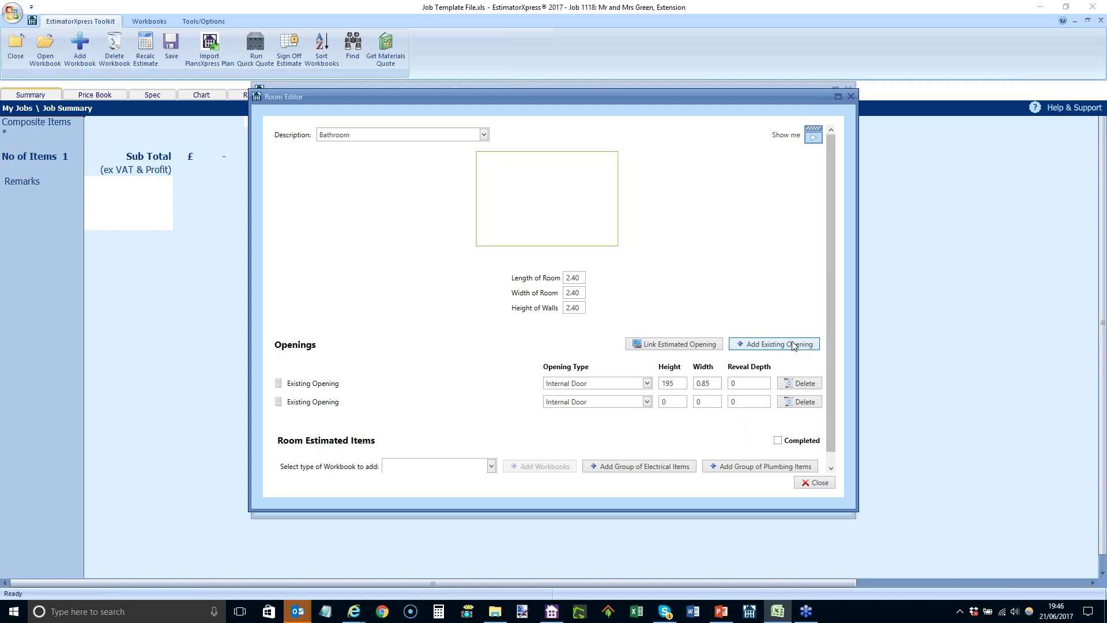
pyautogui.click(647, 402)
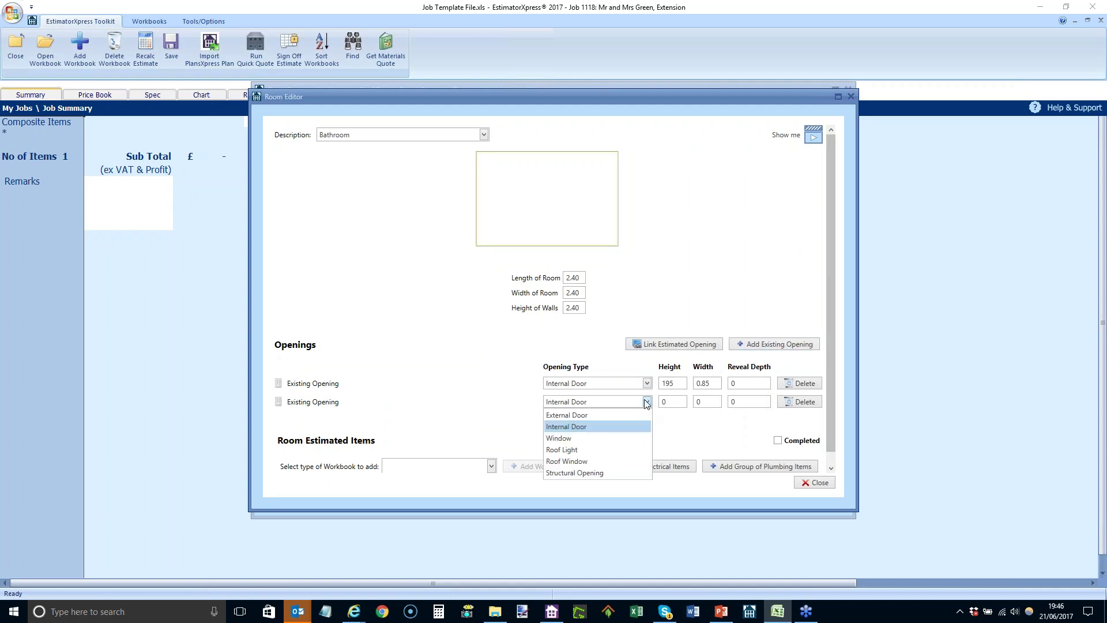
pyautogui.click(608, 439)
pyautogui.click(677, 404)
pyautogui.press('Tab')
pyautogui.press('Tab')
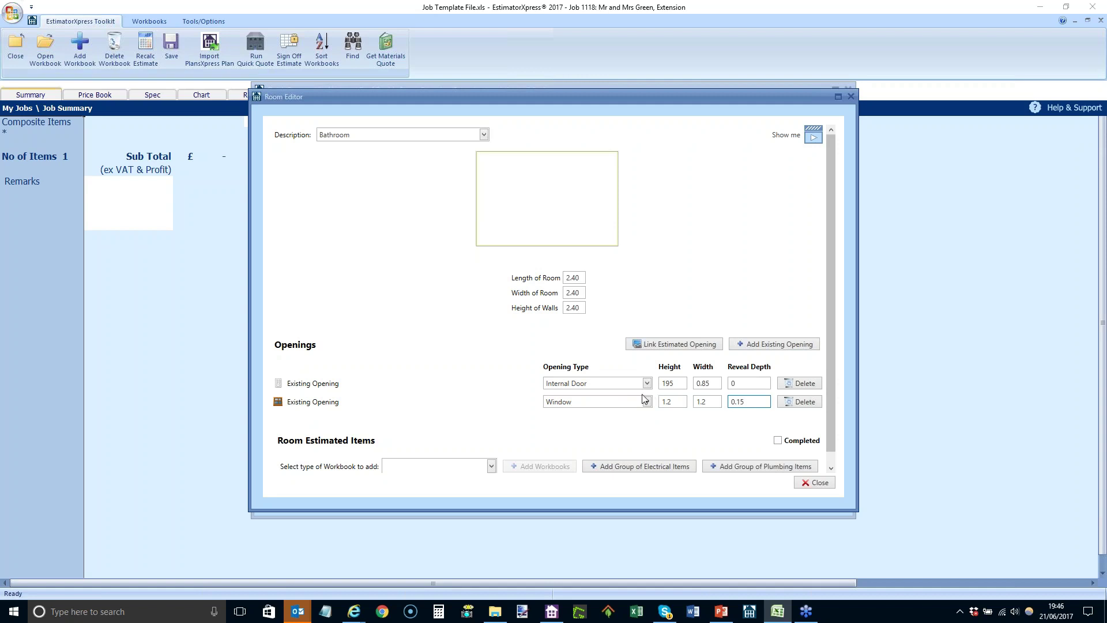
# Step: Add an Internal Renovation workbook to the bathroom using the "Hack all walls, replaster, skirt and decorate" template
pyautogui.scroll(-1, 511, 383)
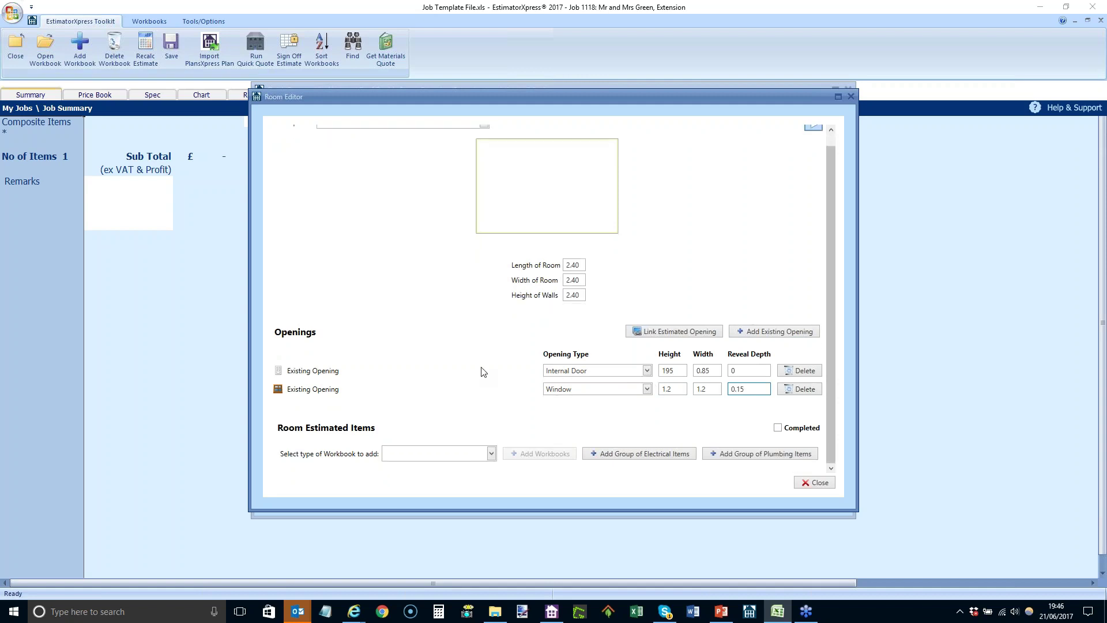
pyautogui.click(494, 454)
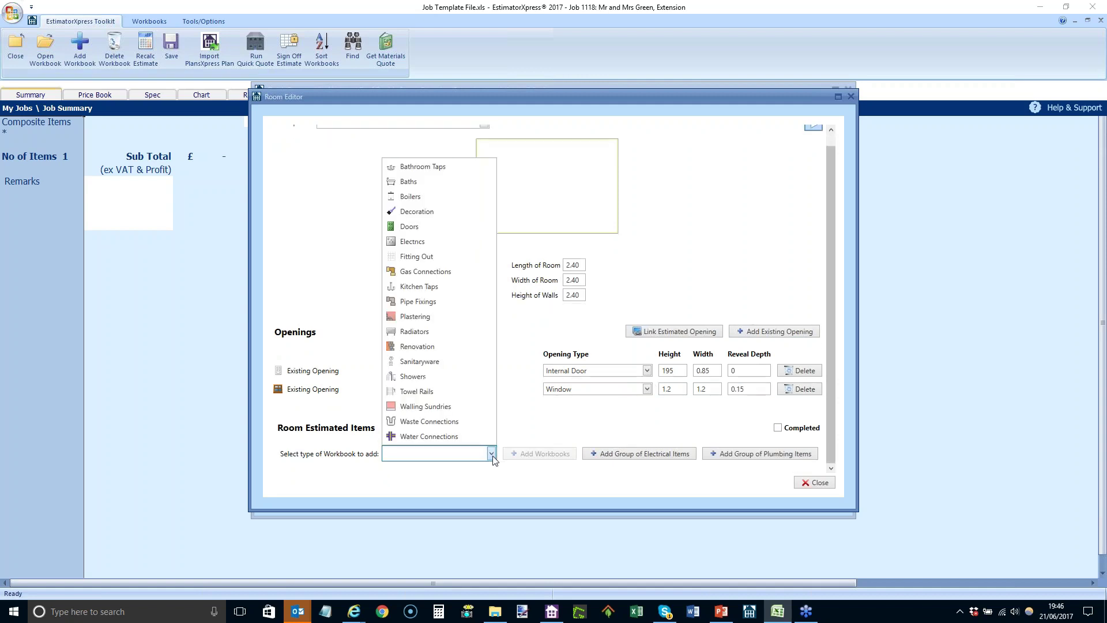
pyautogui.click(454, 349)
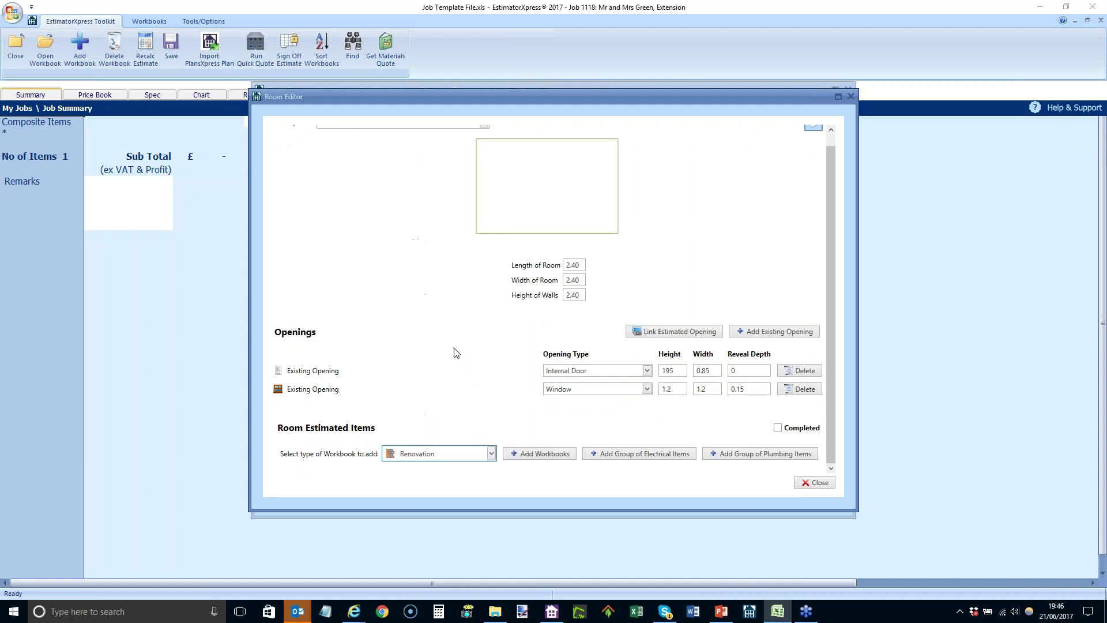
pyautogui.click(537, 453)
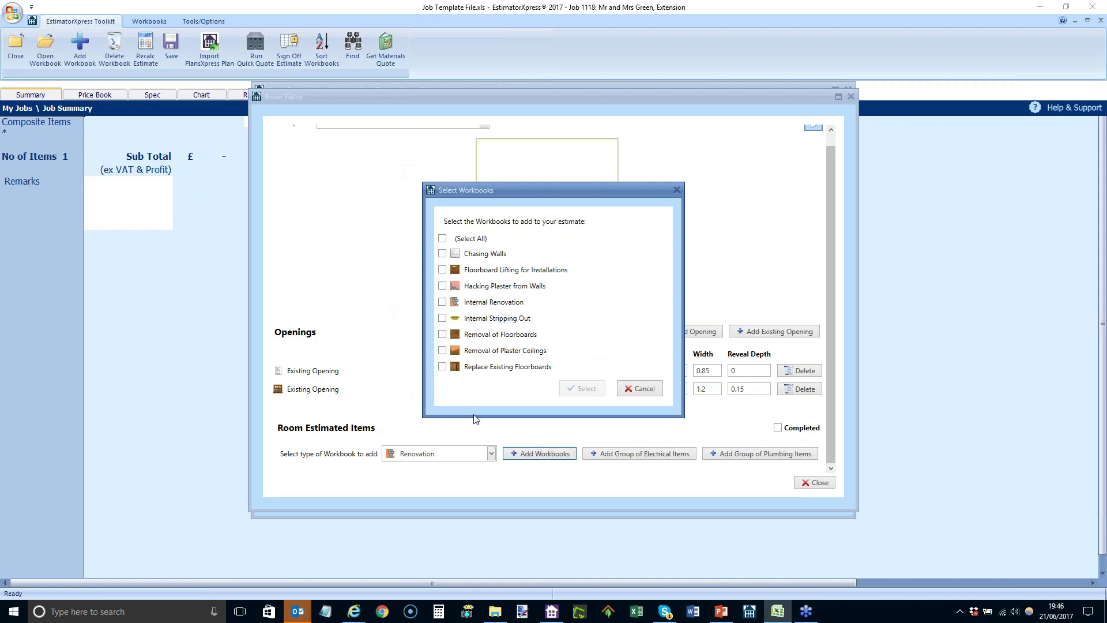
pyautogui.click(443, 303)
pyautogui.click(580, 388)
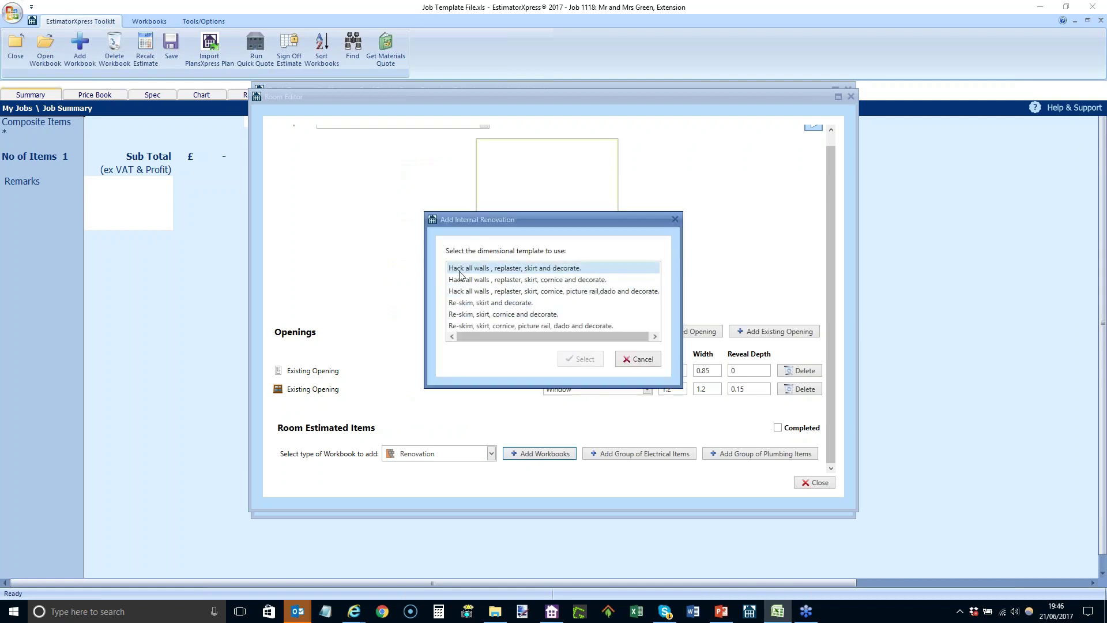
pyautogui.click(532, 273)
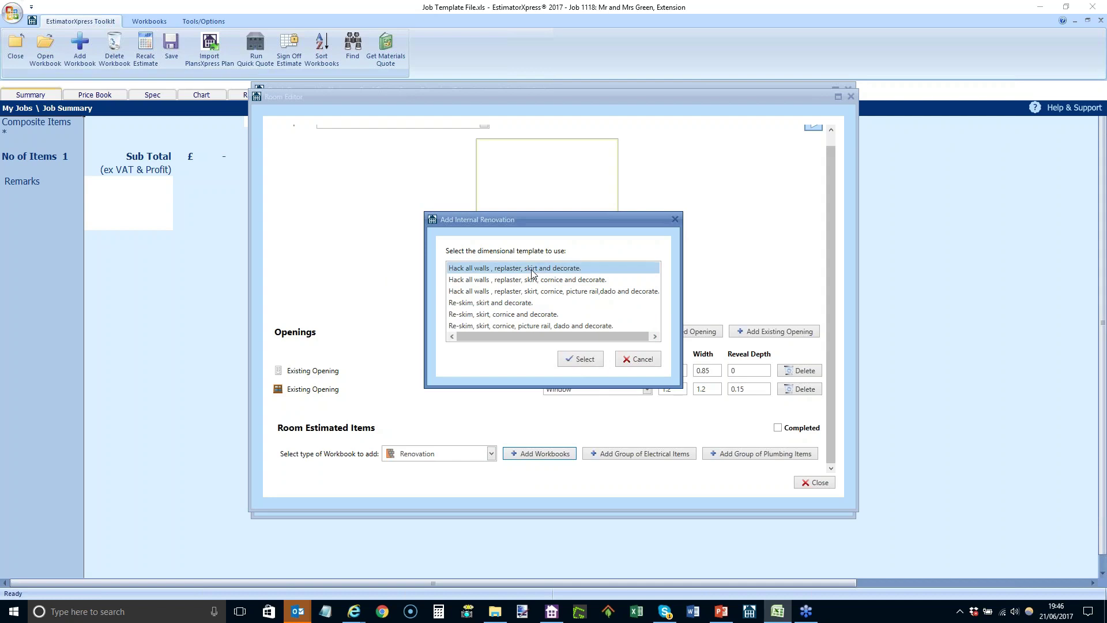
pyautogui.click(580, 360)
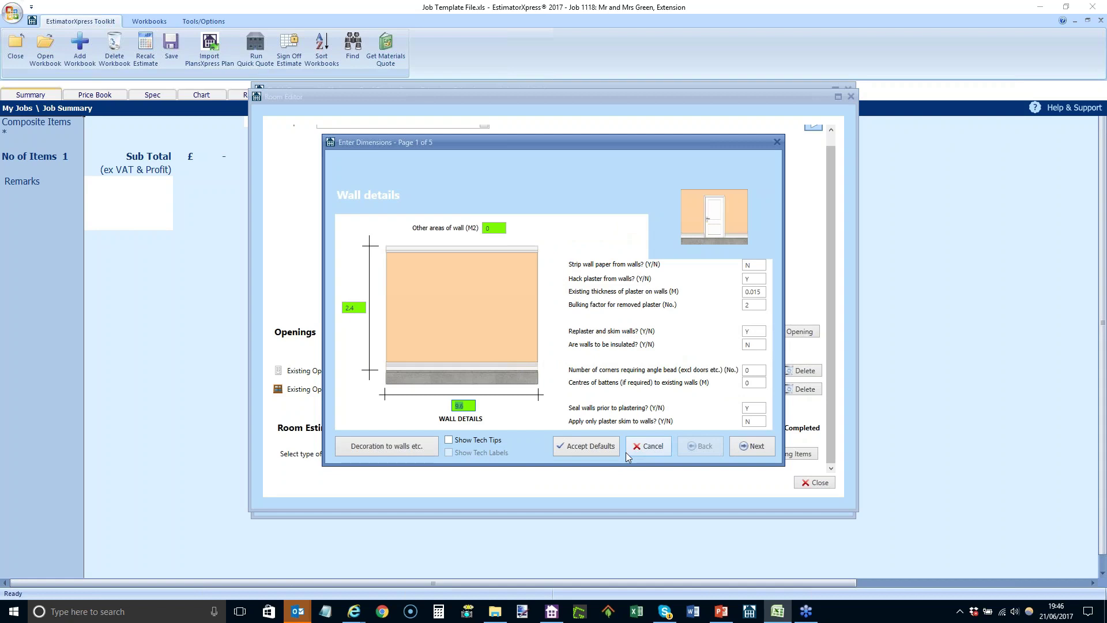
# Step: Review the renovation's wall, internal door, window, cornice and structural opening details and accept the default dimensions
pyautogui.click(752, 445)
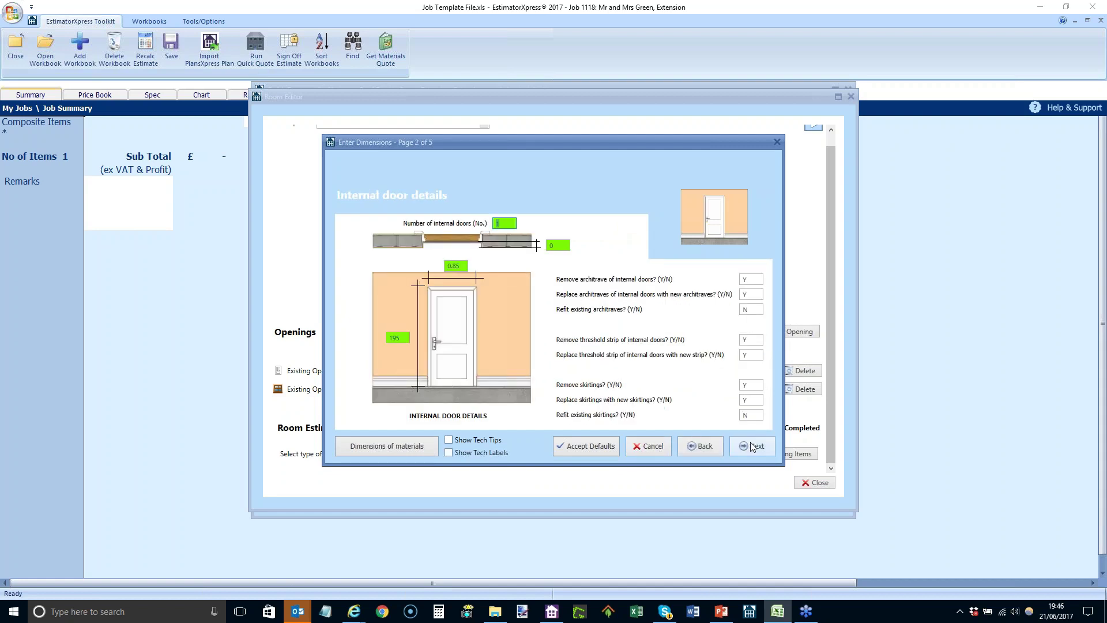
pyautogui.click(758, 447)
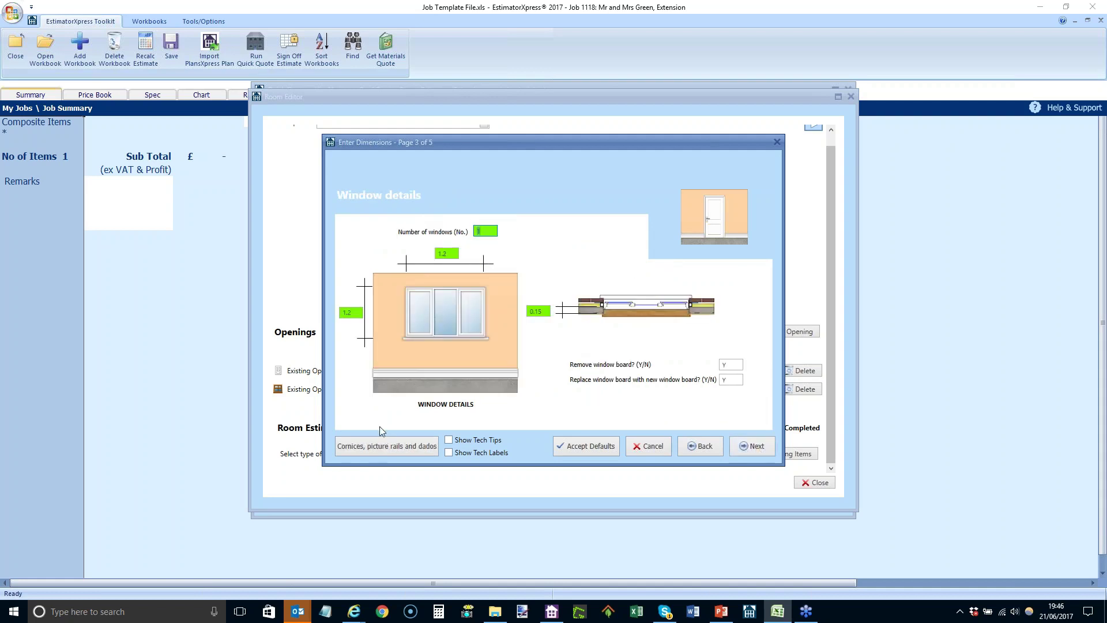
pyautogui.click(392, 447)
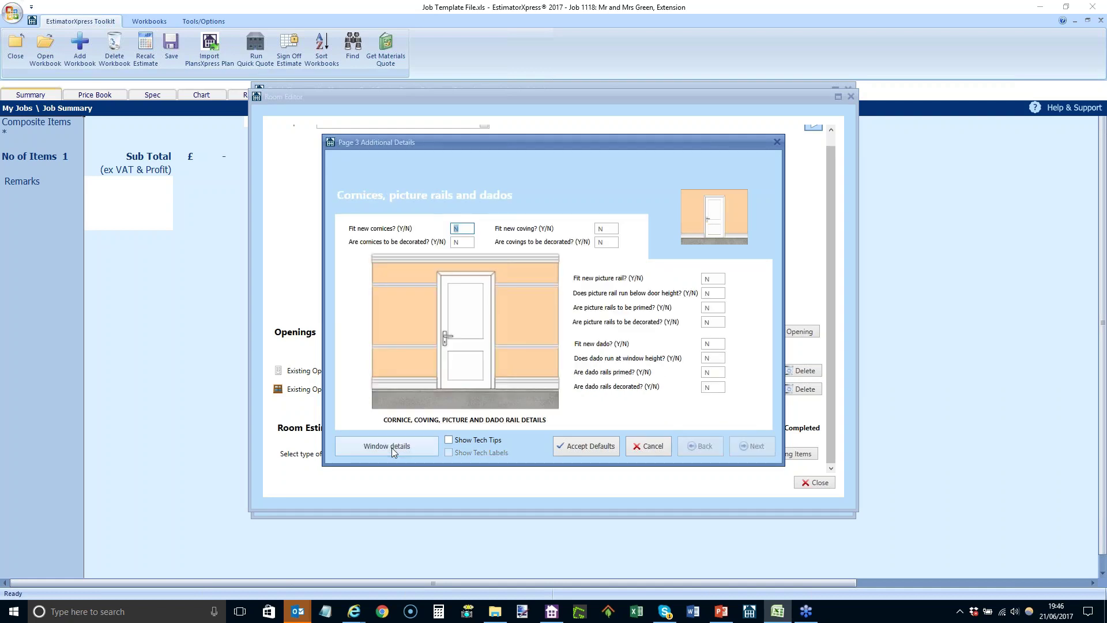
pyautogui.click(392, 448)
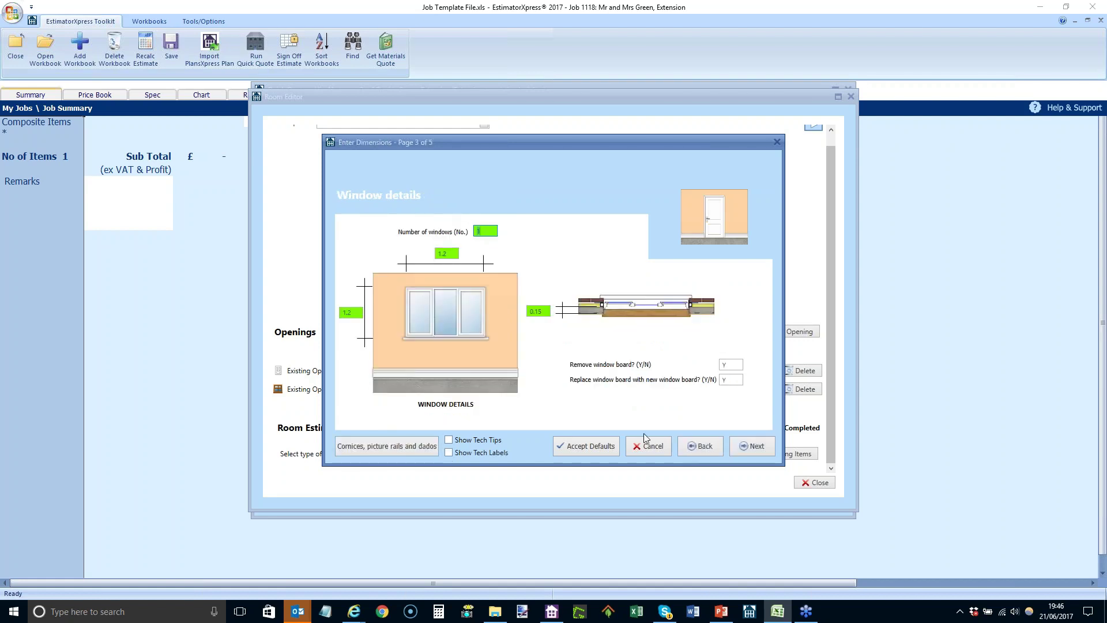
pyautogui.click(759, 450)
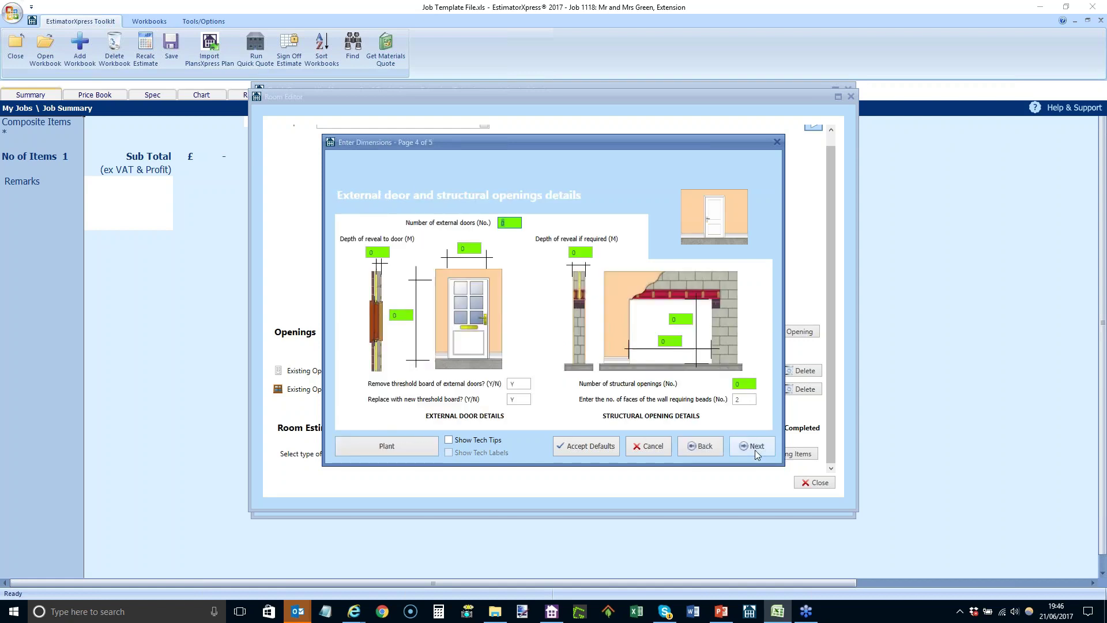
pyautogui.click(587, 448)
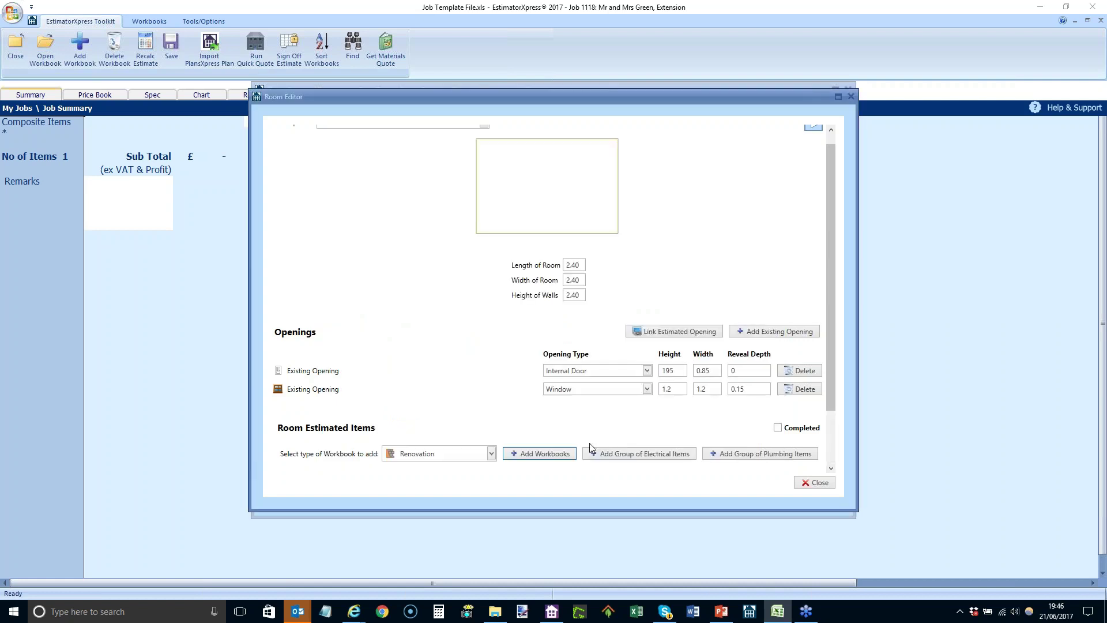
pyautogui.scroll(-1, 485, 383)
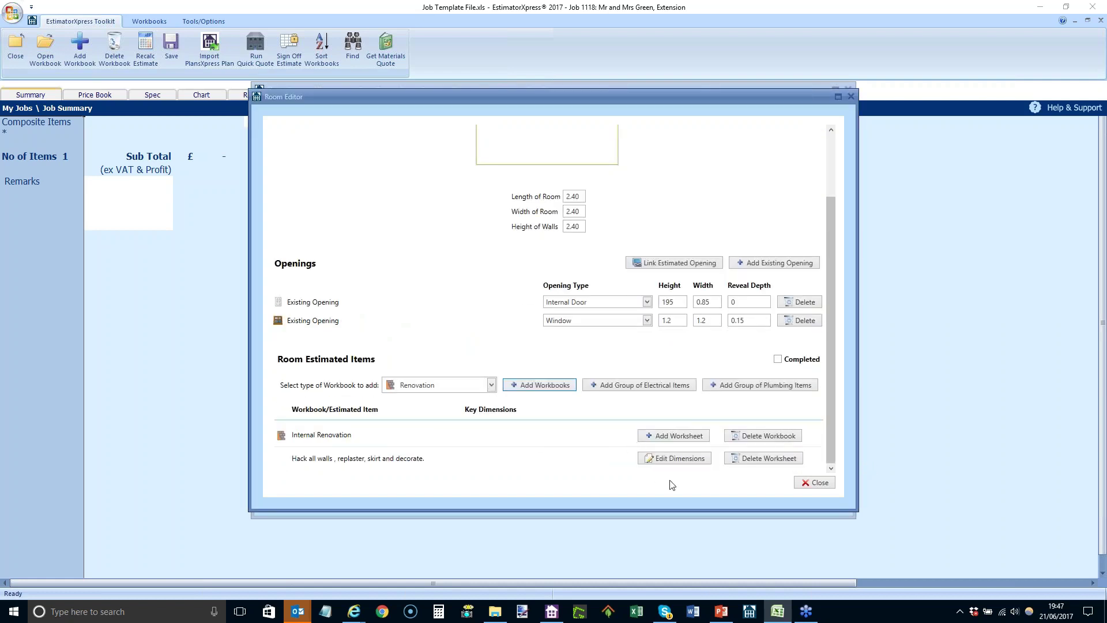
pyautogui.scroll(2, 425, 245)
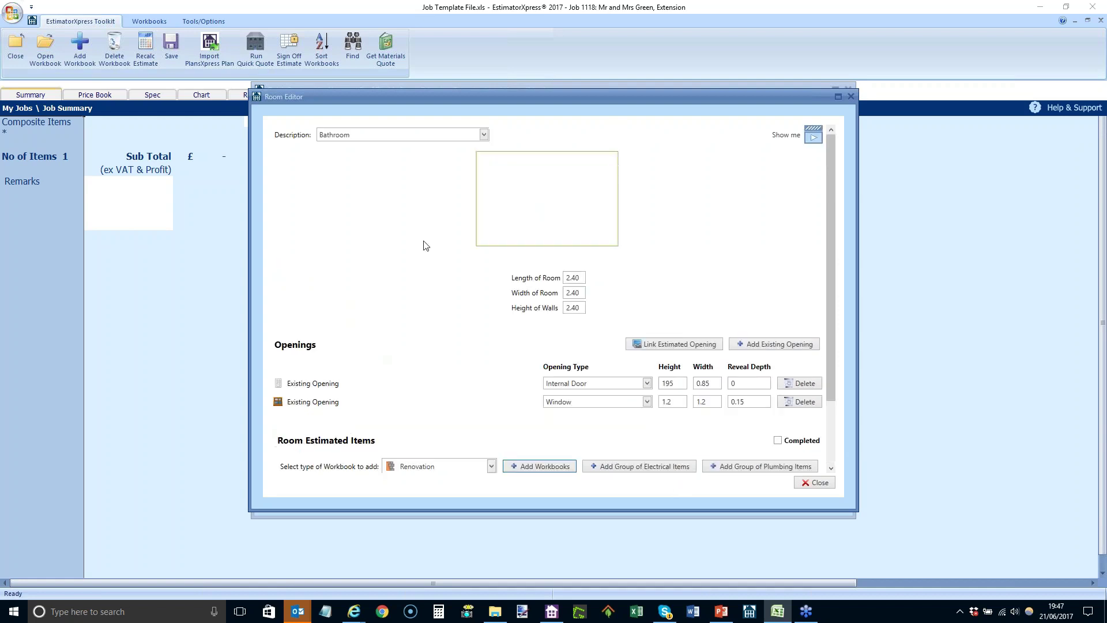
# Step: Add one Bathroom group of electrical items to the room and set the Shower Circuit quantity to 0
pyautogui.scroll(-1, 470, 276)
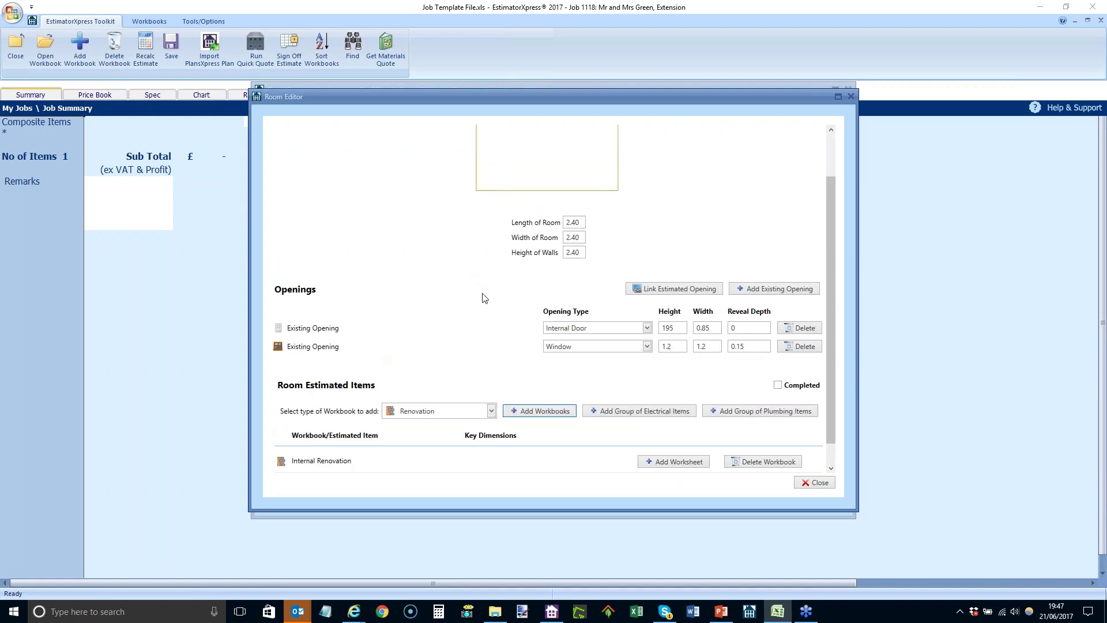
pyautogui.click(626, 412)
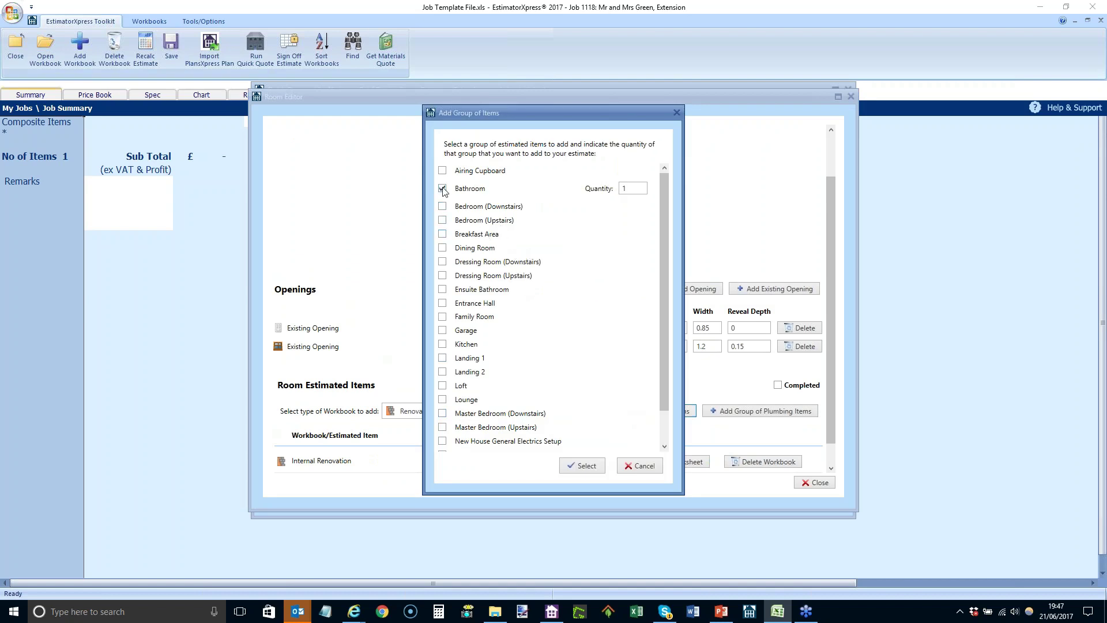
pyautogui.click(579, 465)
pyautogui.scroll(-3, 448, 320)
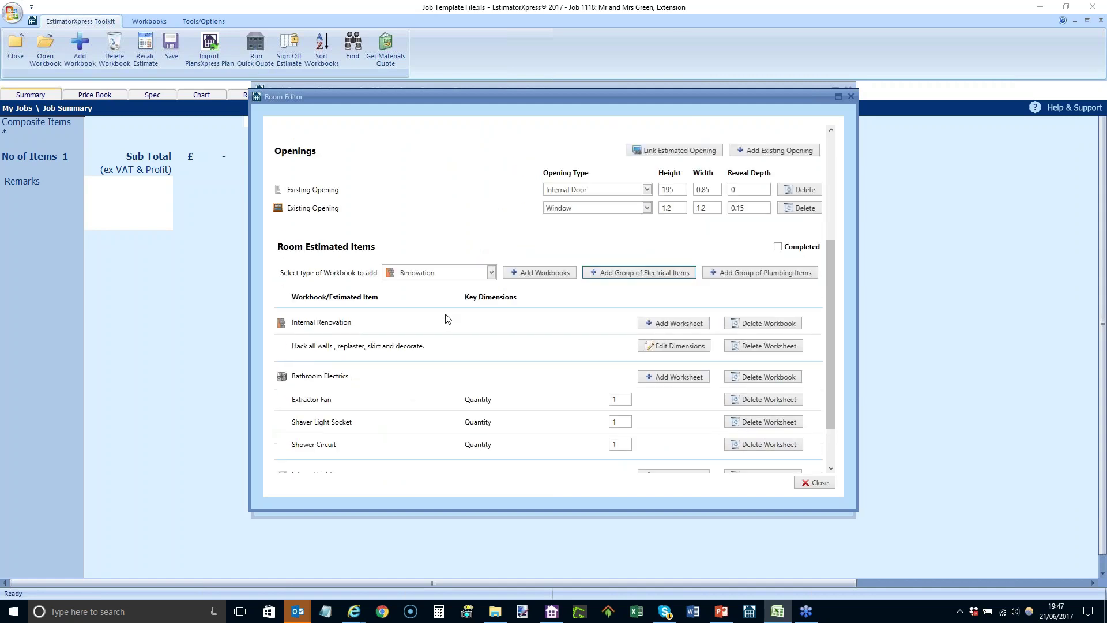
pyautogui.scroll(-2, 447, 320)
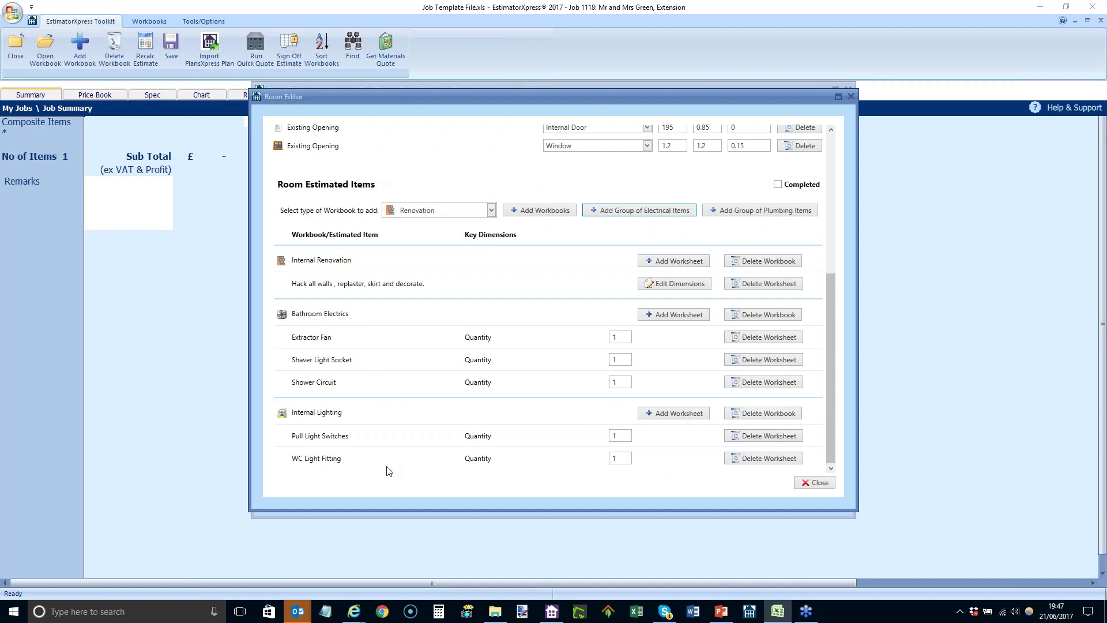
pyautogui.click(622, 383)
# Step: Add one plumbing group for a 3 piece bathroom with shower connected to internal soil pipe, accepting the 5.76 m² room size
pyautogui.click(739, 213)
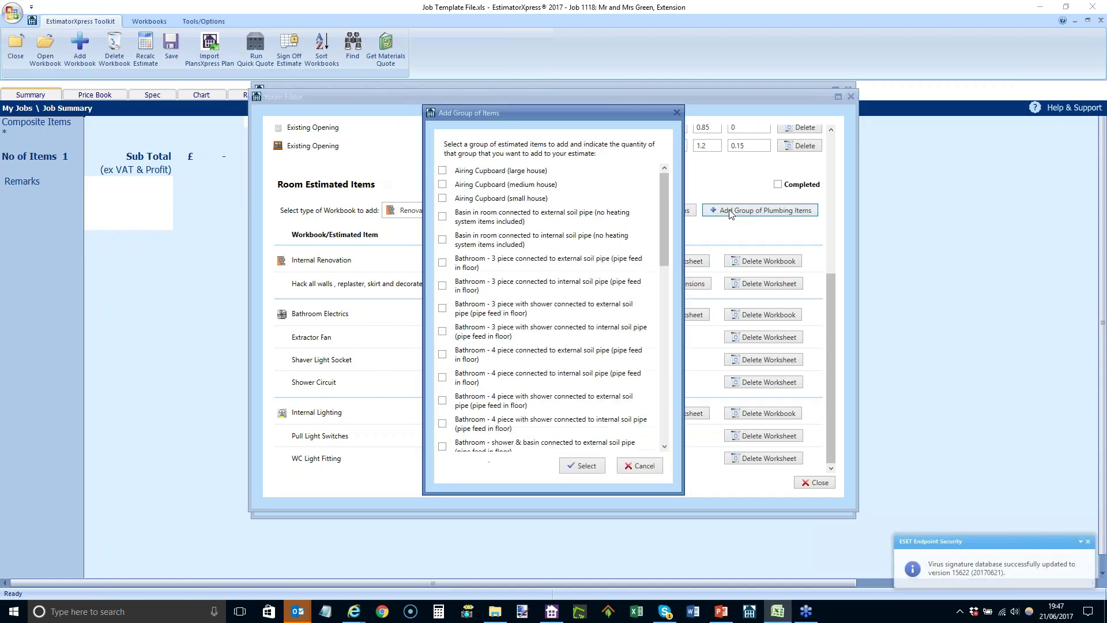
pyautogui.moveTo(666, 249); pyautogui.dragTo(667, 259)
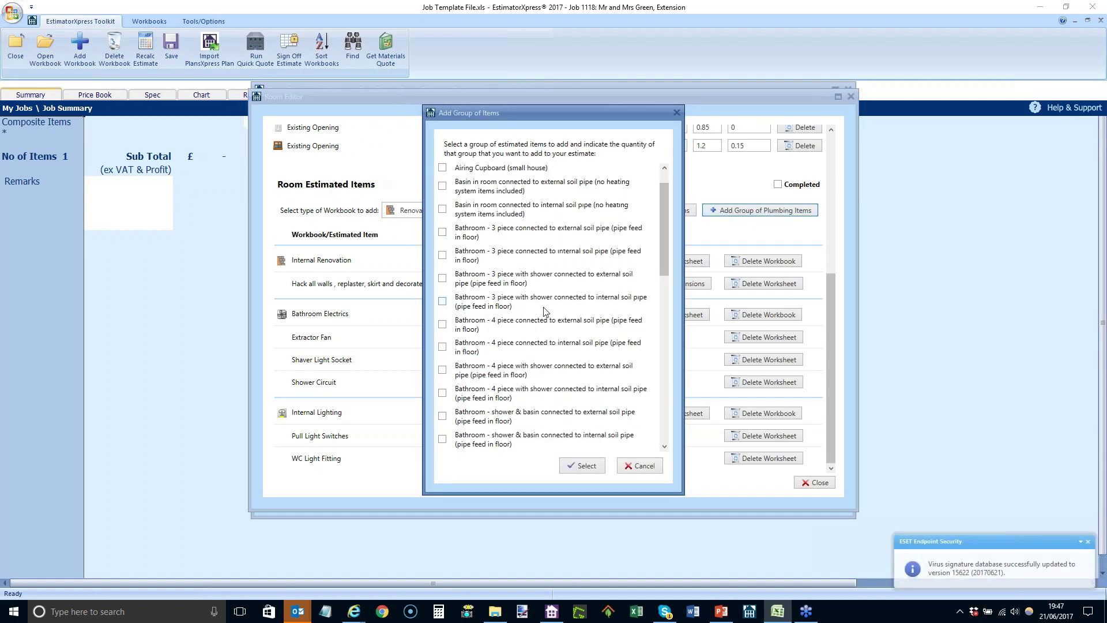
pyautogui.click(442, 302)
pyautogui.click(586, 466)
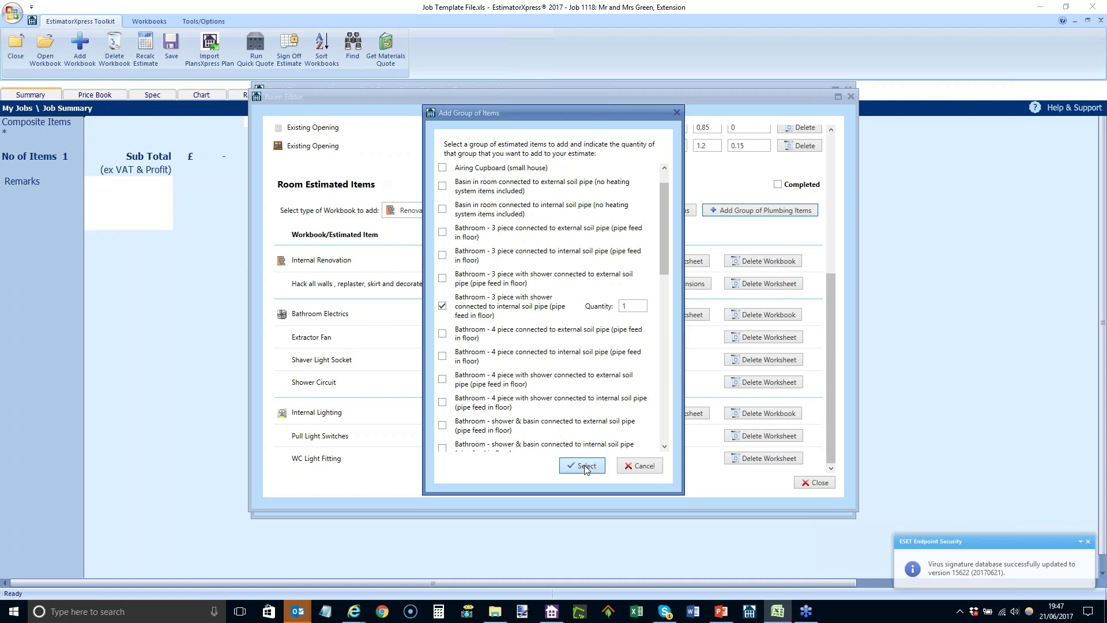
pyautogui.moveTo(563, 244); pyautogui.dragTo(552, 292)
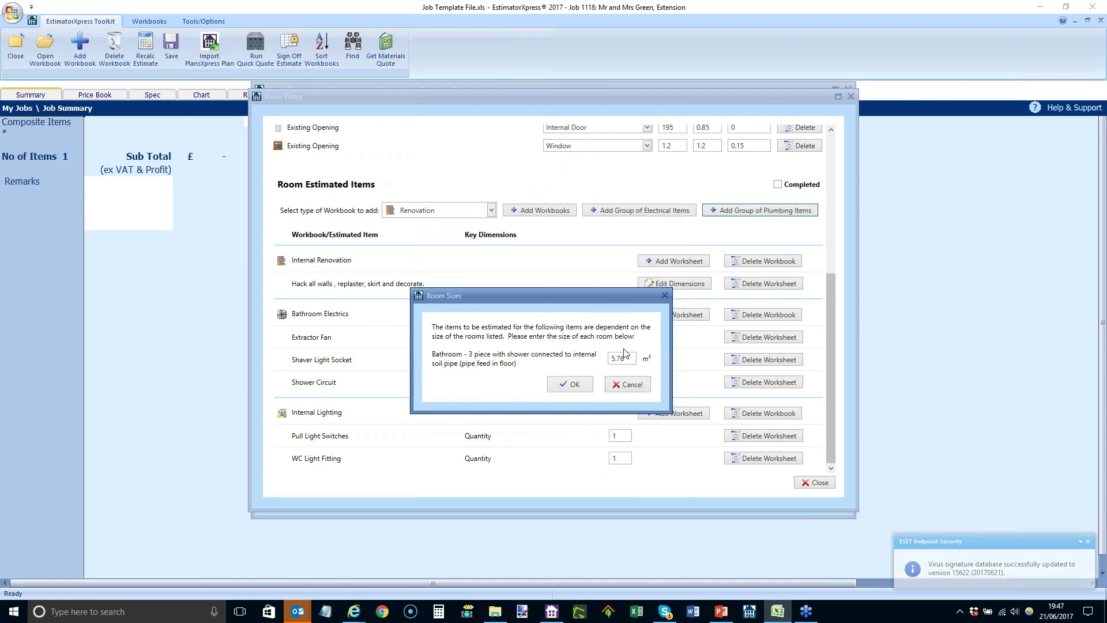
pyautogui.click(575, 384)
# Step: Check the bathroom's added pipework, suite, radiator and waste worksheets and close the room's editor
pyautogui.scroll(-9, 586, 386)
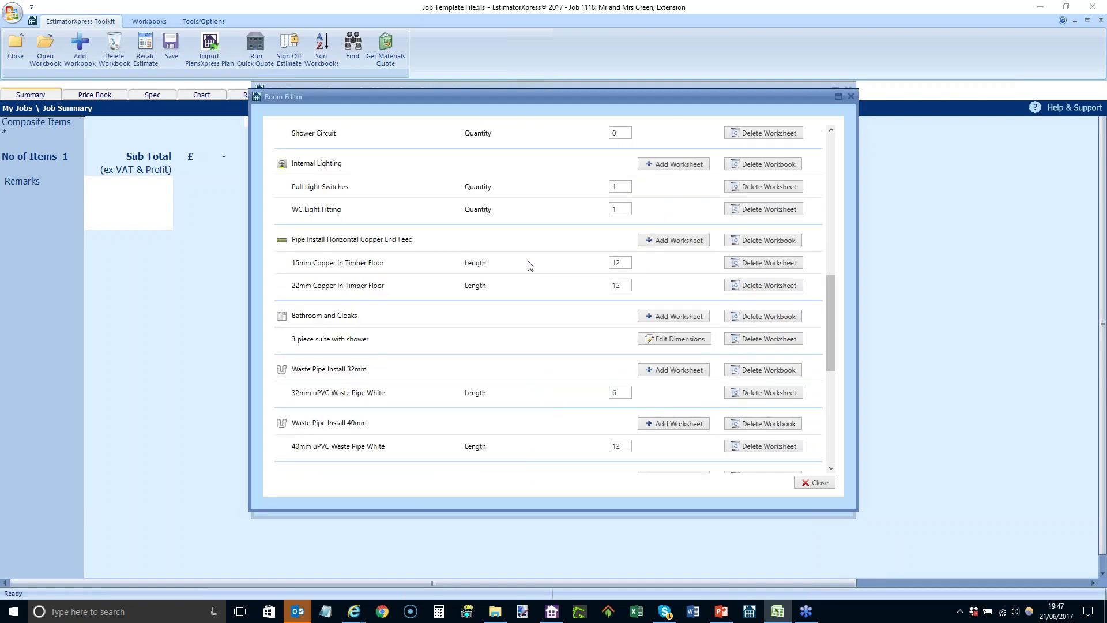
pyautogui.scroll(-1, 550, 242)
pyautogui.scroll(-4, 552, 242)
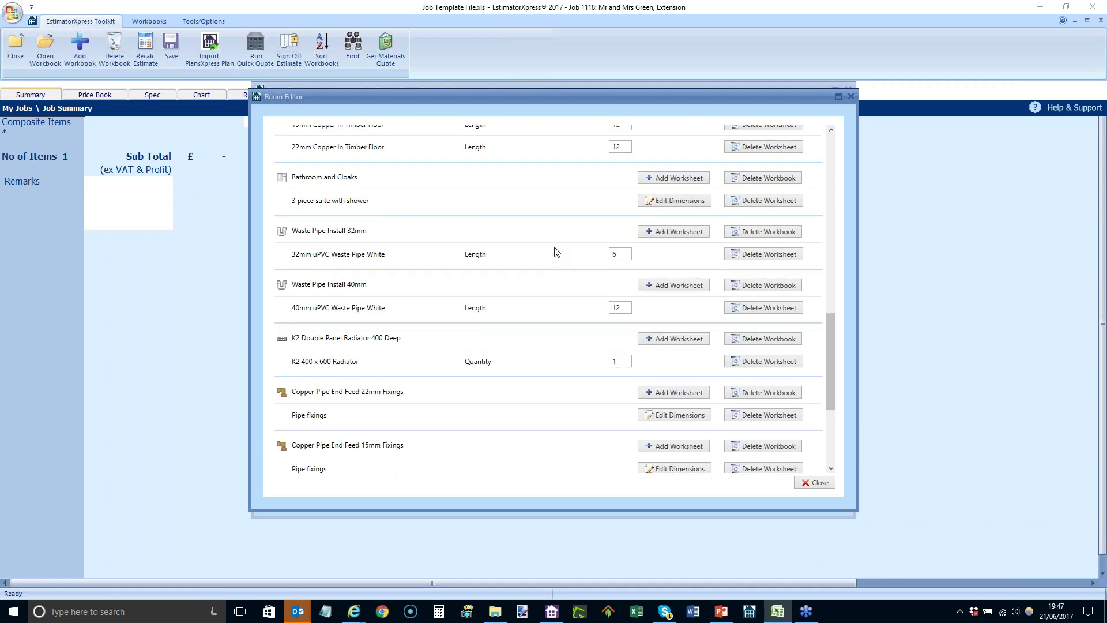
pyautogui.scroll(-2, 557, 252)
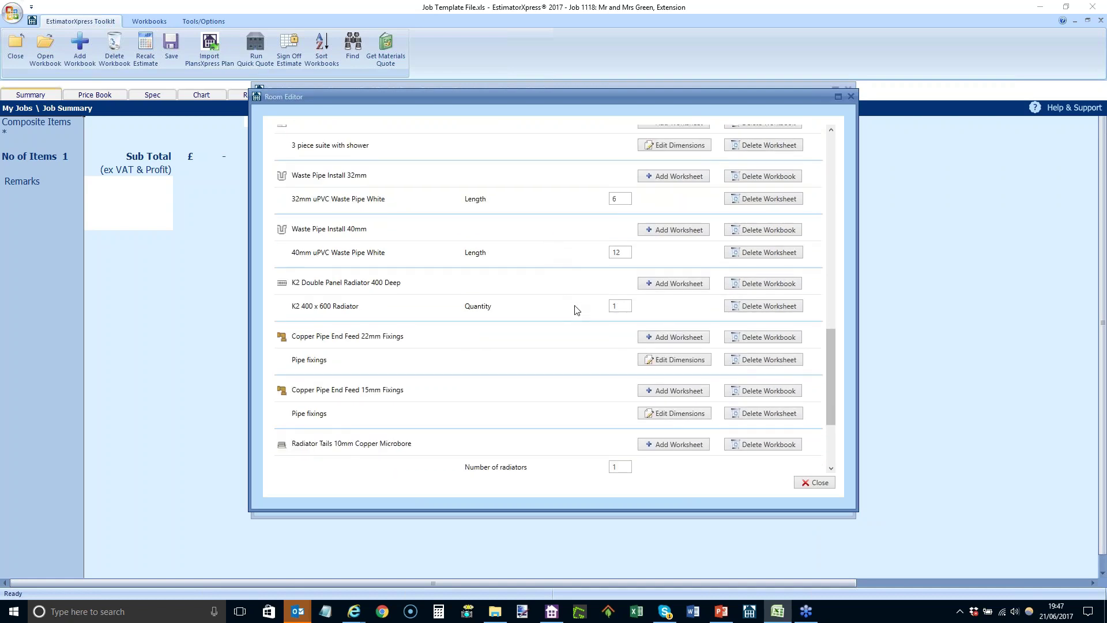
pyautogui.scroll(-3, 580, 322)
pyautogui.scroll(-2, 581, 321)
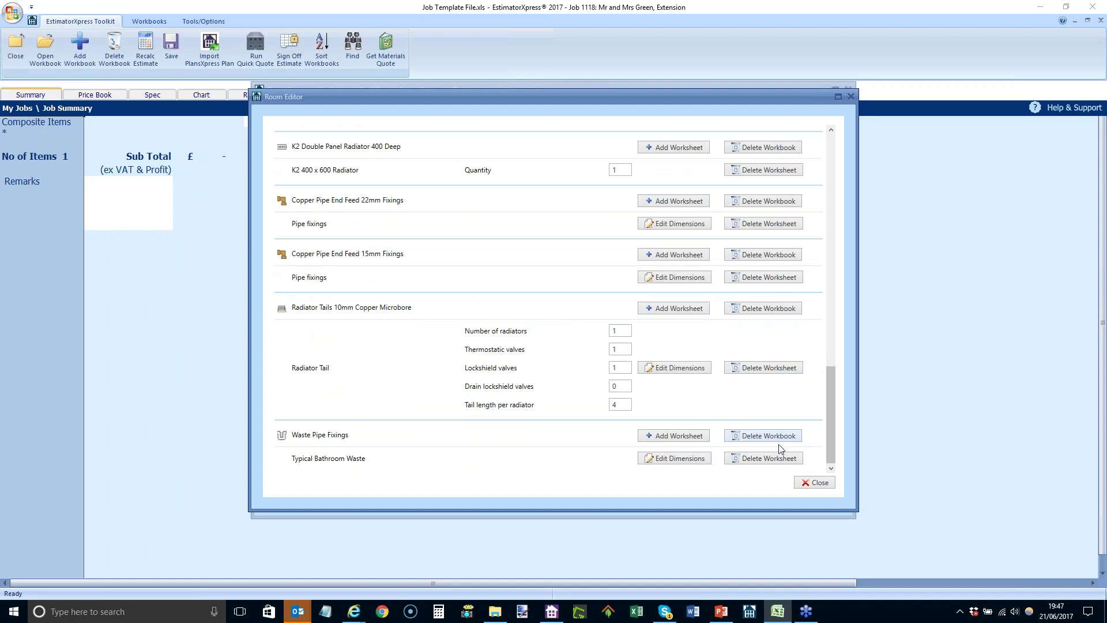
pyautogui.click(808, 484)
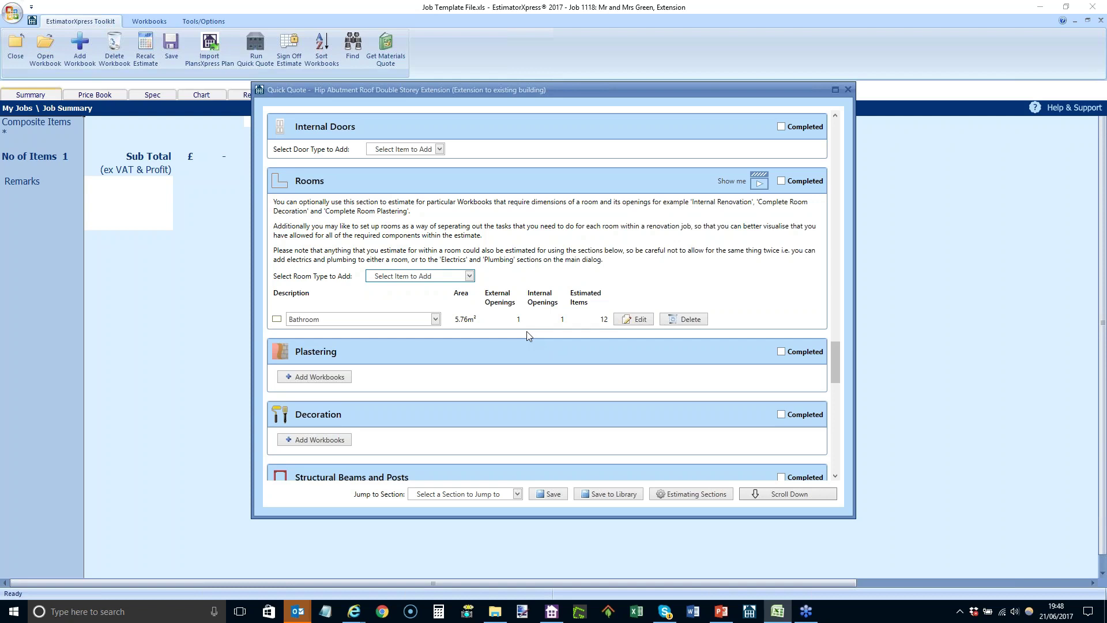
# Step: Add a Wall Starters workbook to Walling Sundries using the 2.400m high wall template, with the wall height set to 10
pyautogui.scroll(-3, 527, 330)
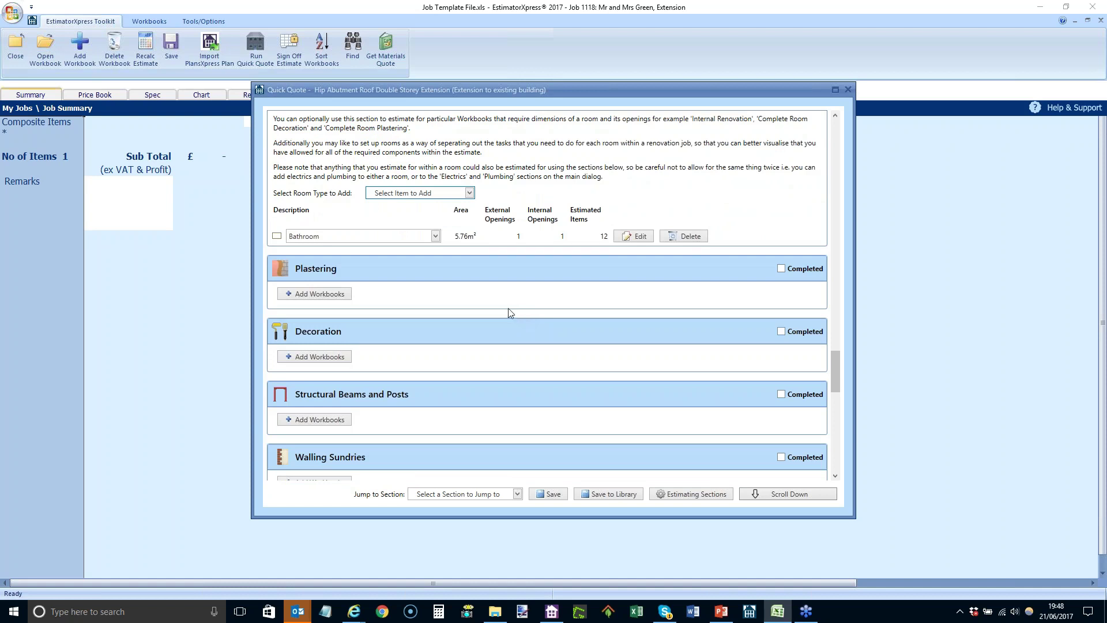
pyautogui.scroll(-4, 526, 322)
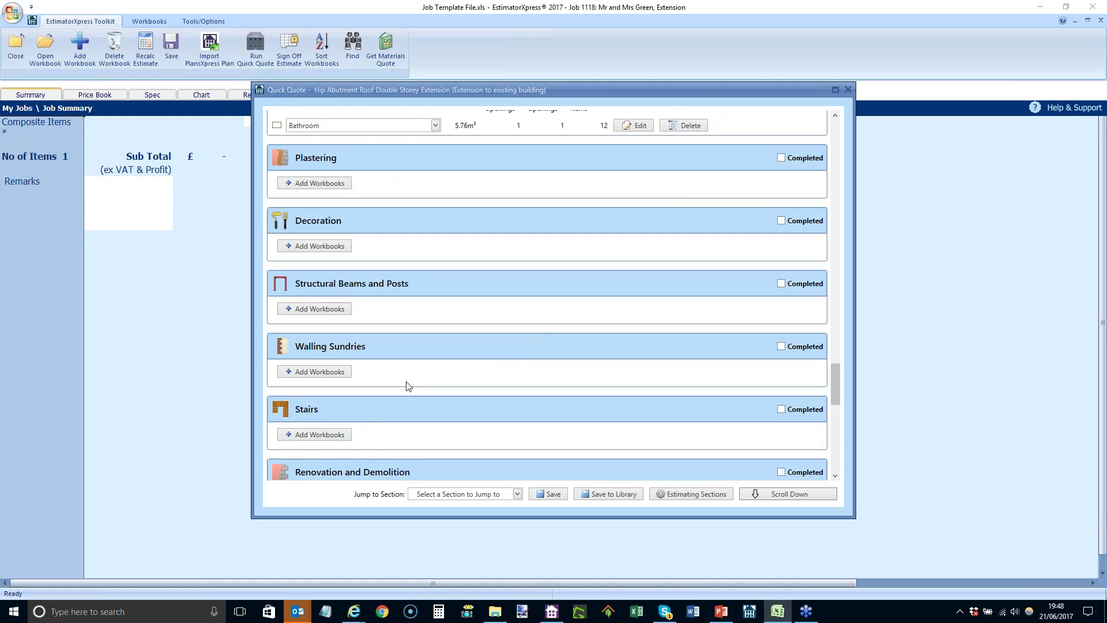
pyautogui.click(337, 374)
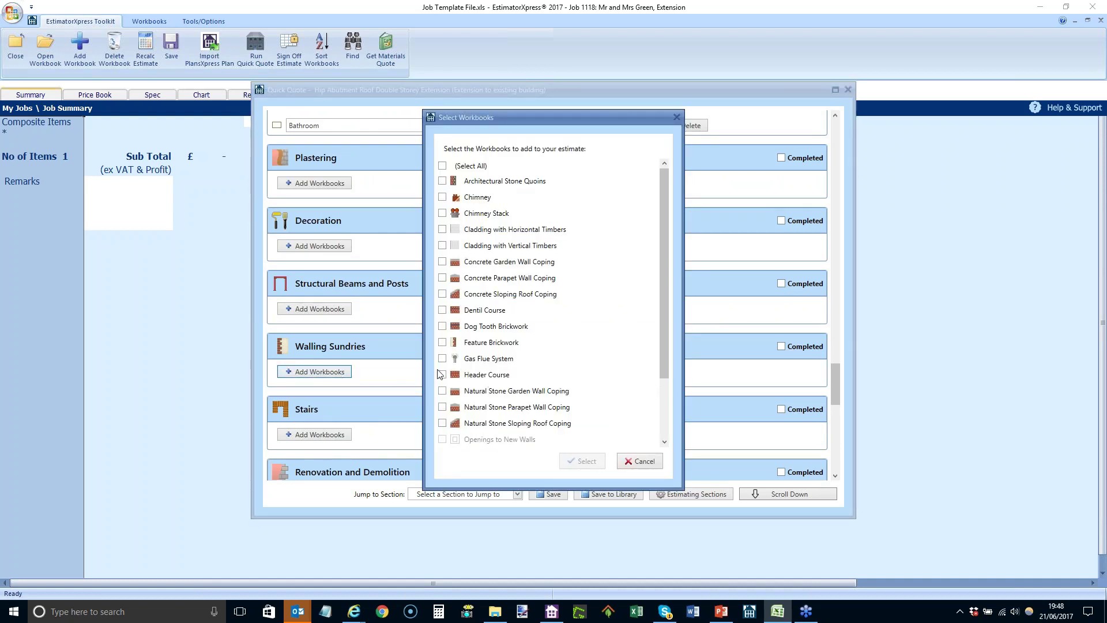
pyautogui.moveTo(659, 305); pyautogui.dragTo(610, 413)
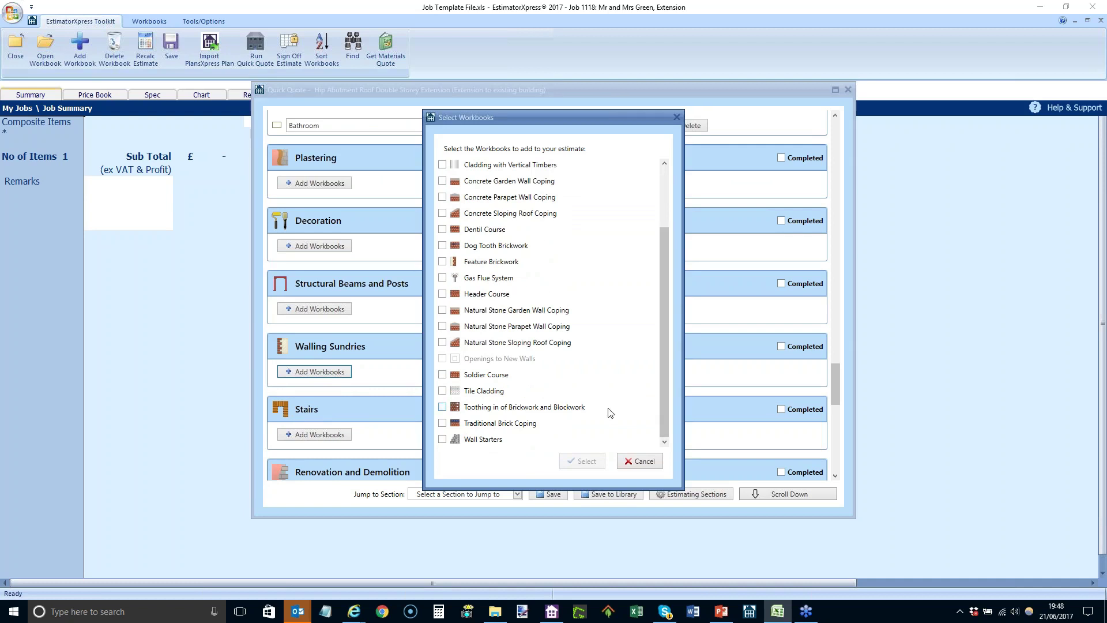
pyautogui.click(442, 440)
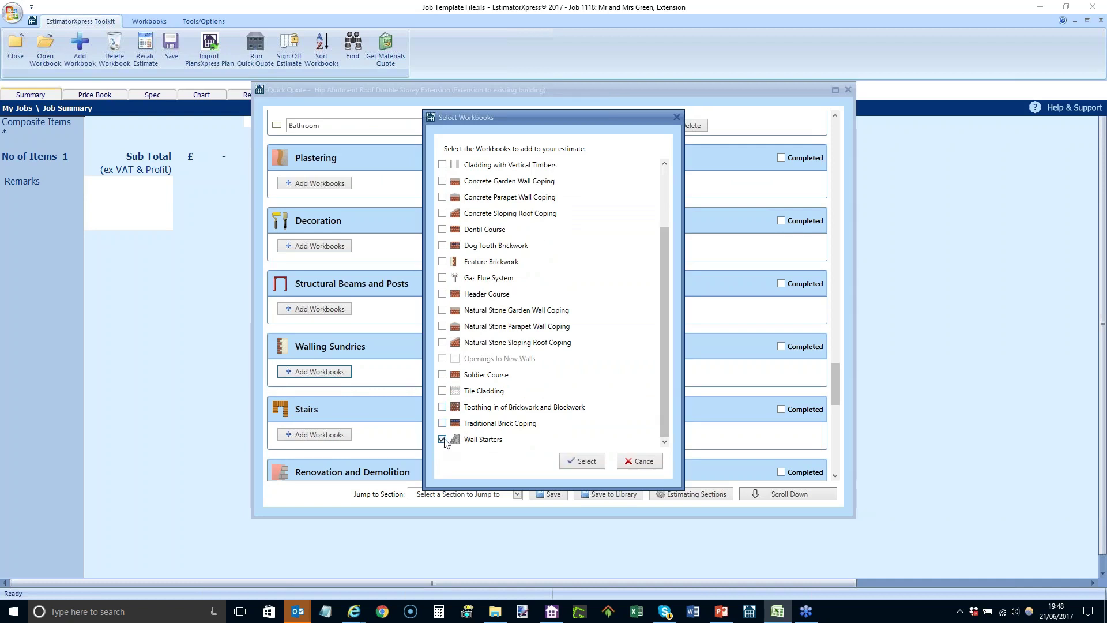
pyautogui.click(584, 462)
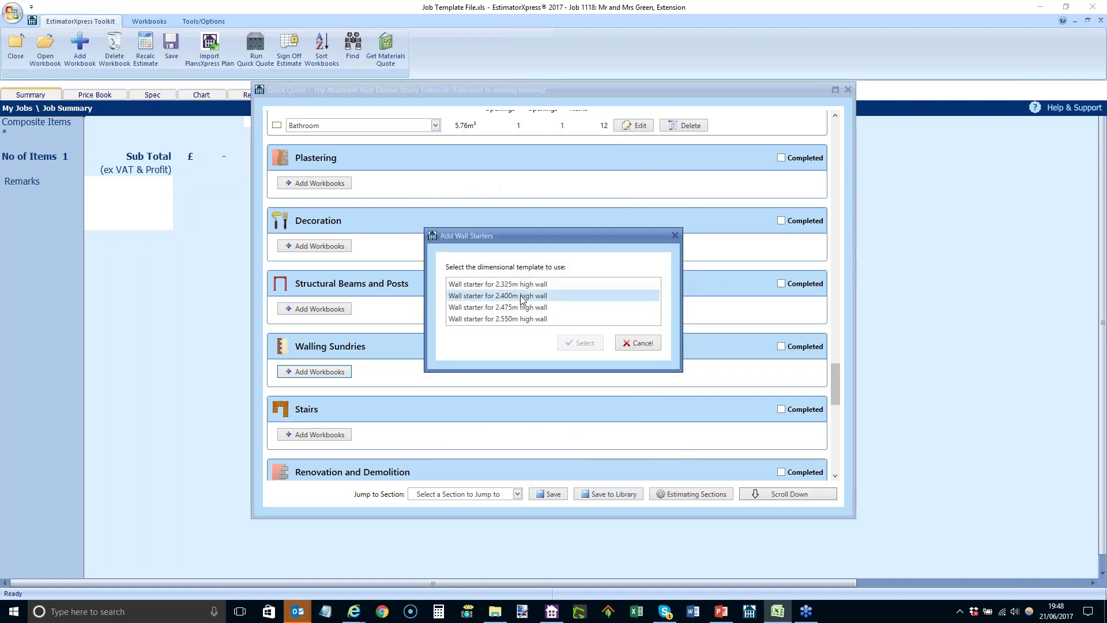
pyautogui.click(523, 296)
pyautogui.click(595, 345)
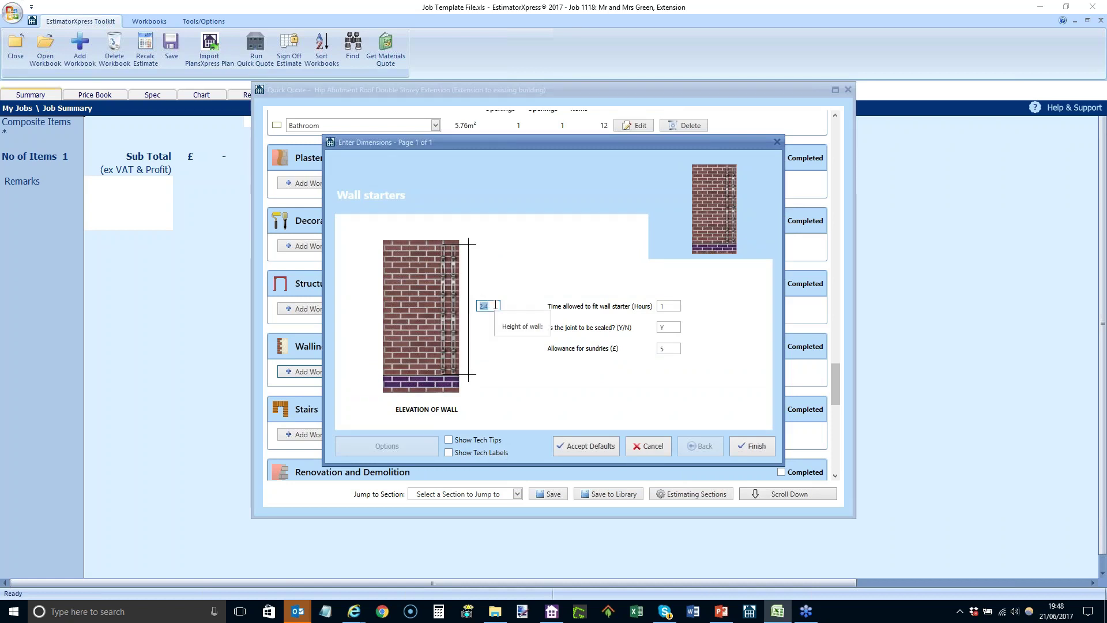
pyautogui.write('10')
pyautogui.click(751, 443)
# Step: Add one Drainage and Services group for surface drainage of an extension with 2 rainwater connections to the existing surface water system
pyautogui.scroll(-3, 516, 323)
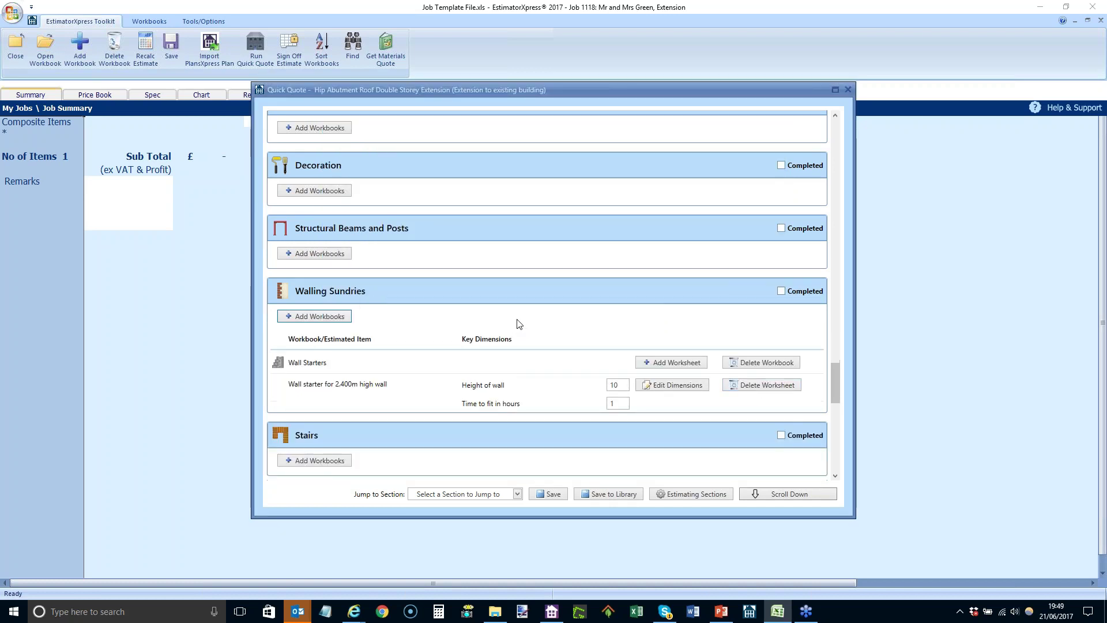
pyautogui.scroll(-2, 520, 314)
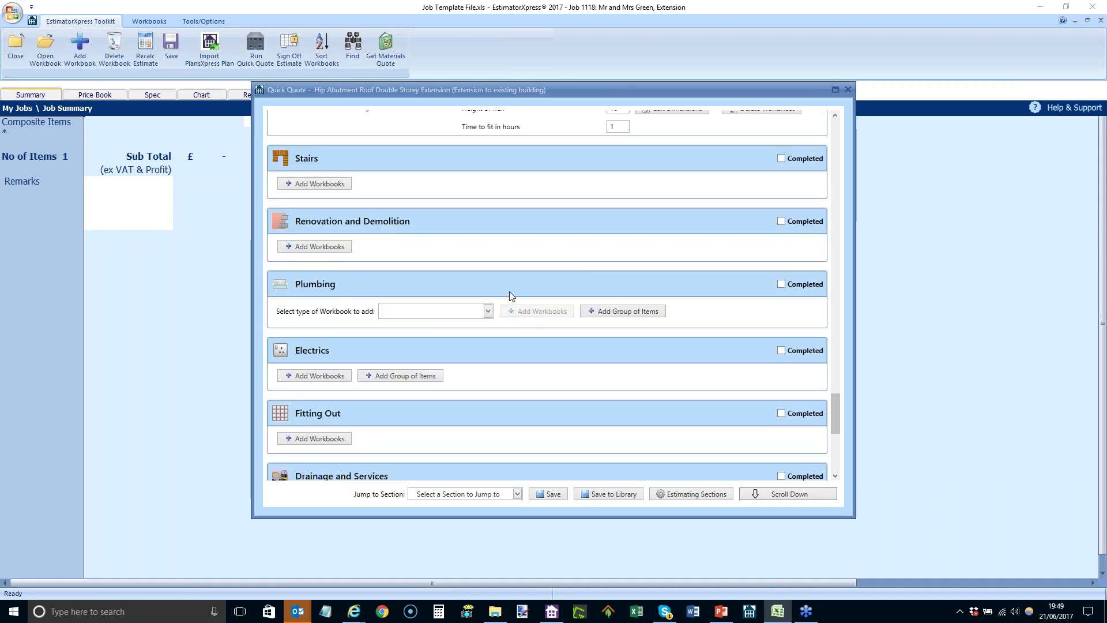
pyautogui.scroll(-1, 510, 292)
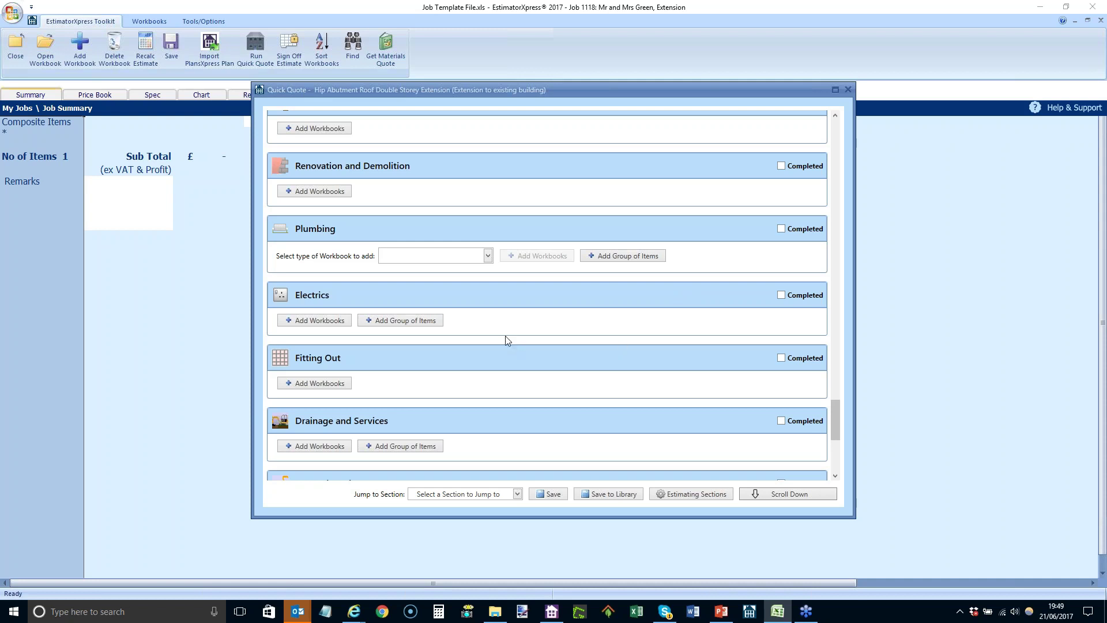
pyautogui.scroll(-3, 506, 337)
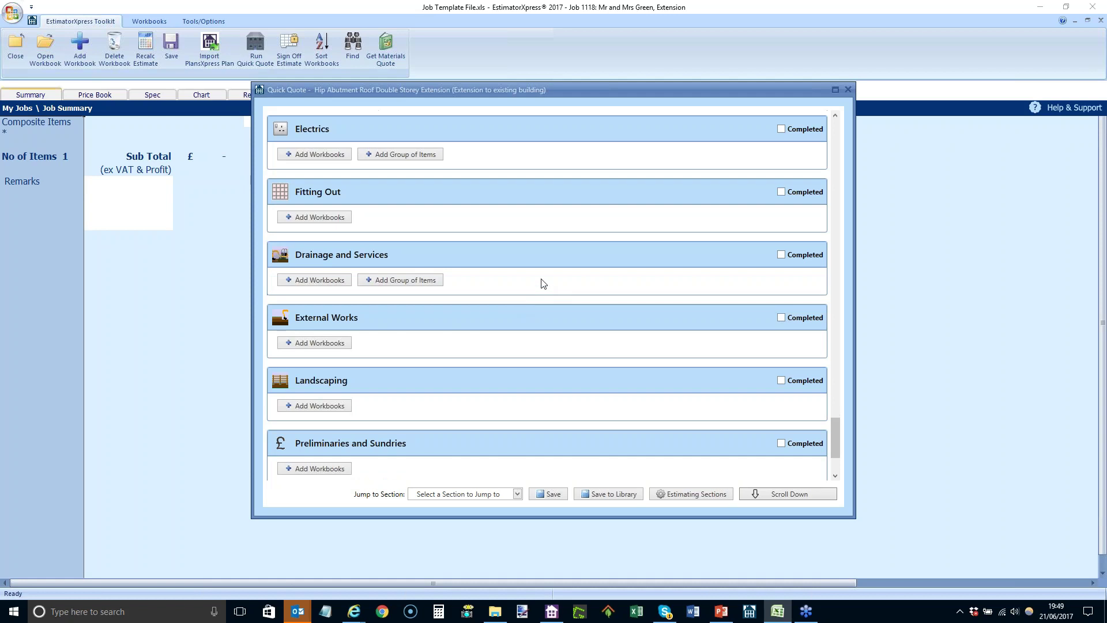
pyautogui.click(404, 280)
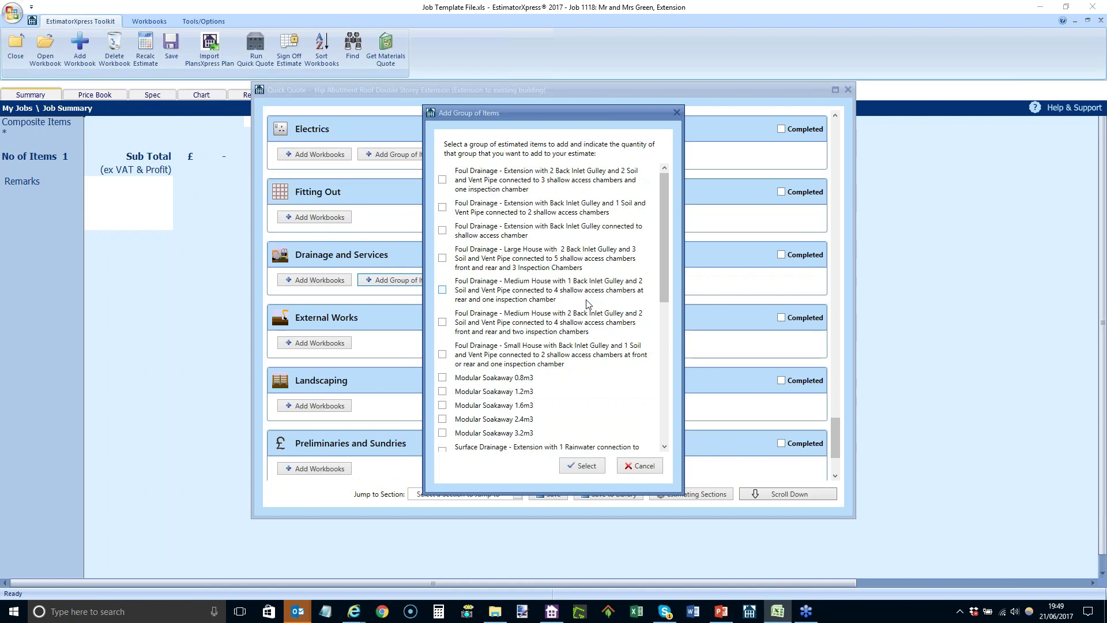
pyautogui.moveTo(667, 288); pyautogui.dragTo(689, 382)
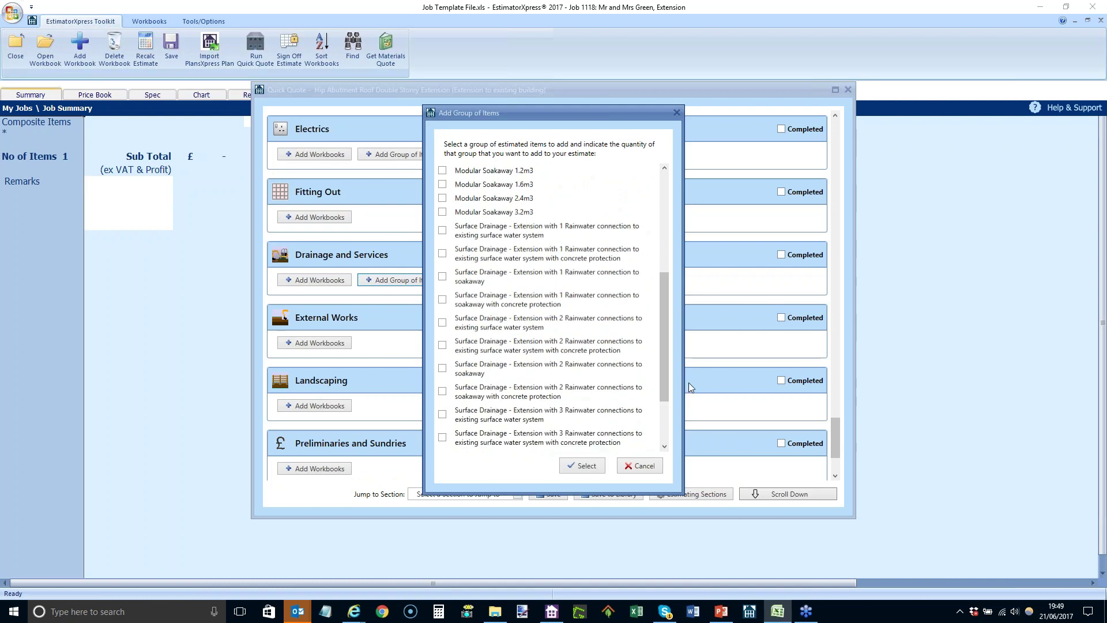
pyautogui.click(442, 322)
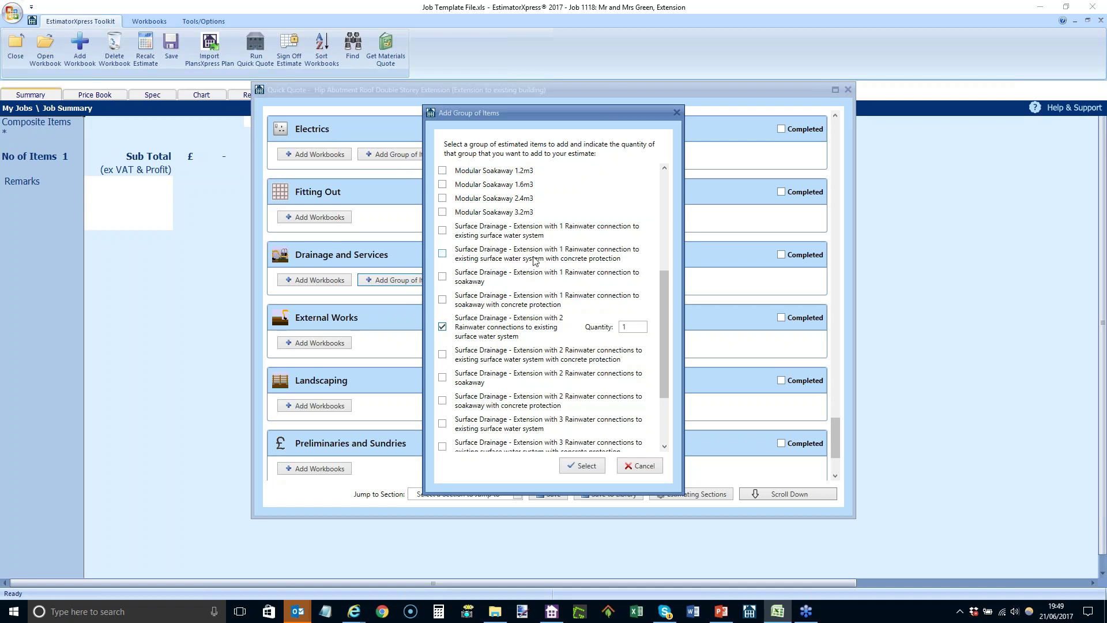
pyautogui.scroll(-3, 664, 349)
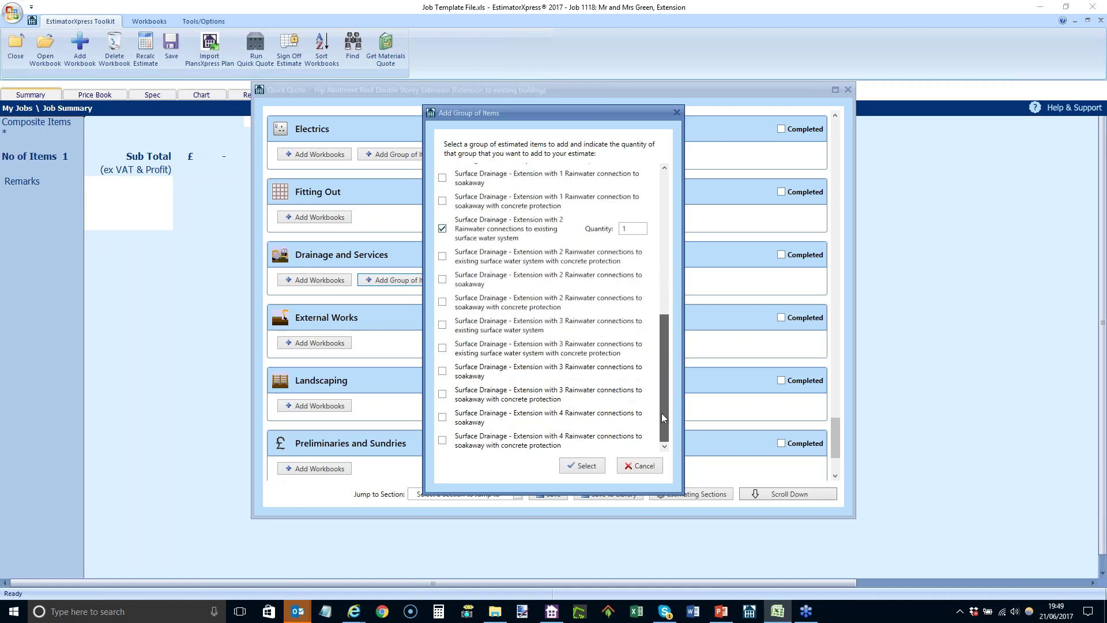
pyautogui.click(594, 467)
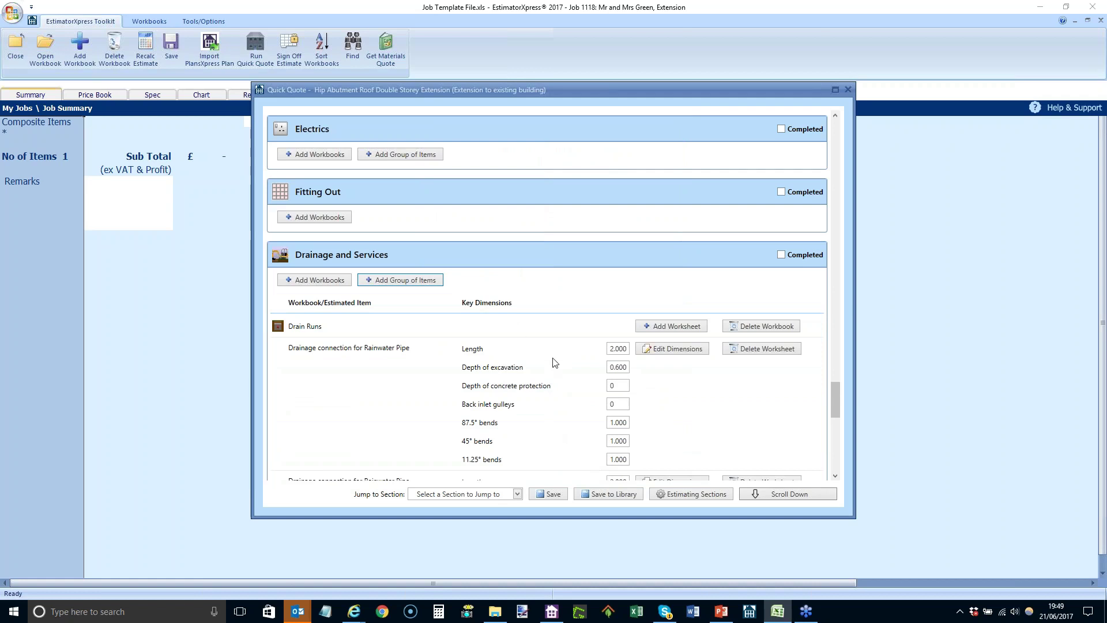
# Step: Set the length of both rainwater pipe drainage connections to 3
pyautogui.scroll(-1, 552, 365)
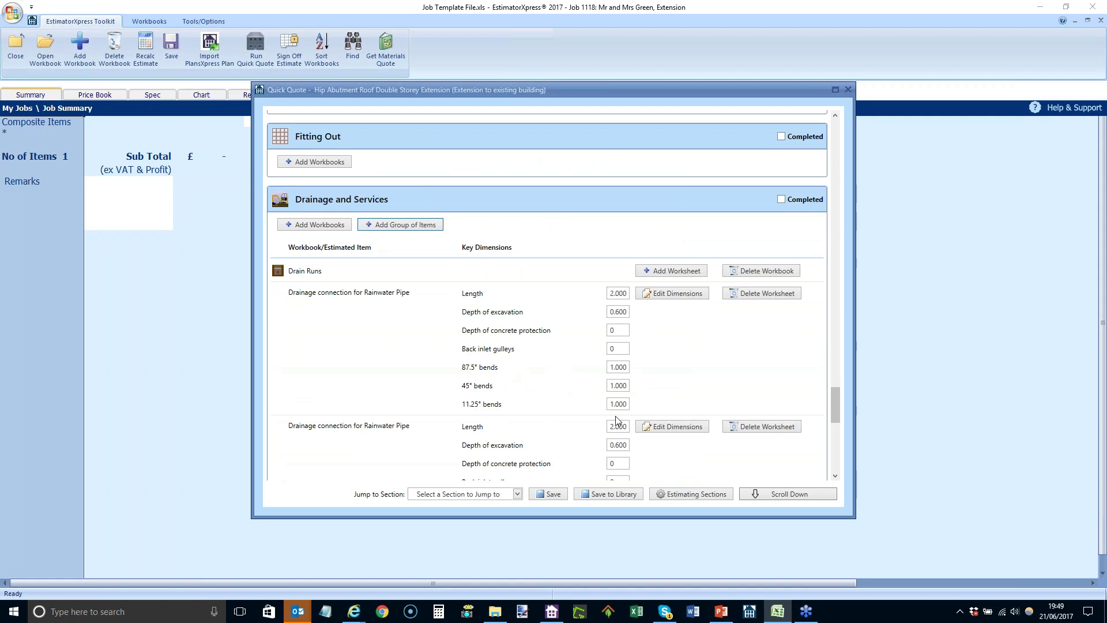
pyautogui.click(621, 292)
pyautogui.write('3')
pyautogui.scroll(-2, 571, 303)
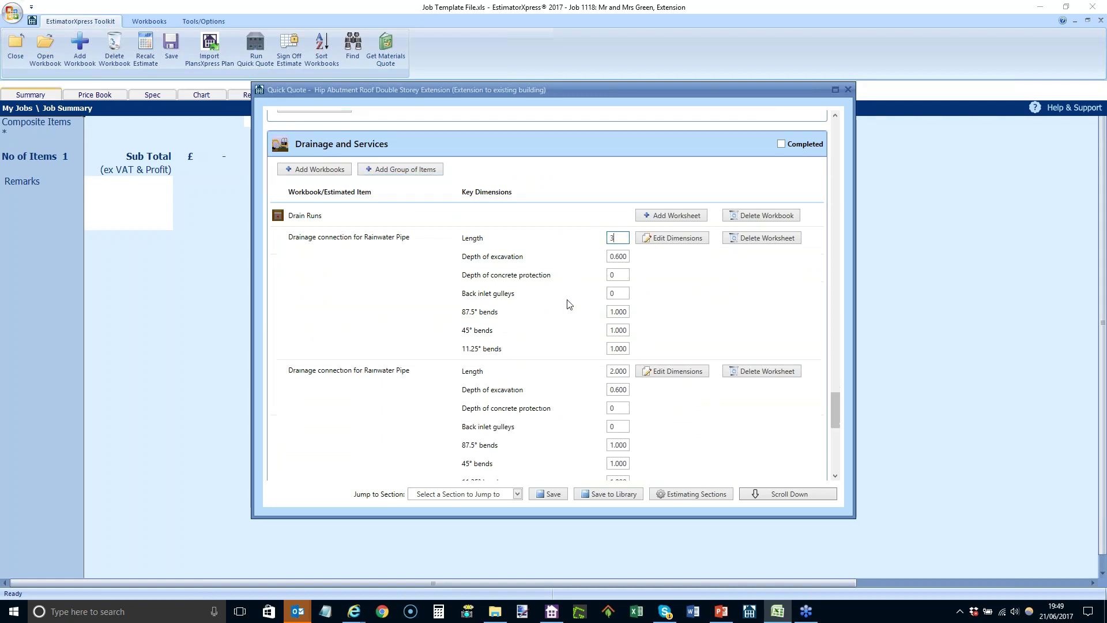
pyautogui.click(617, 370)
pyautogui.write('3')
# Step: Set the surface water drain run's length to 5 and its depth of concrete protection to 0.15
pyautogui.scroll(-3, 551, 298)
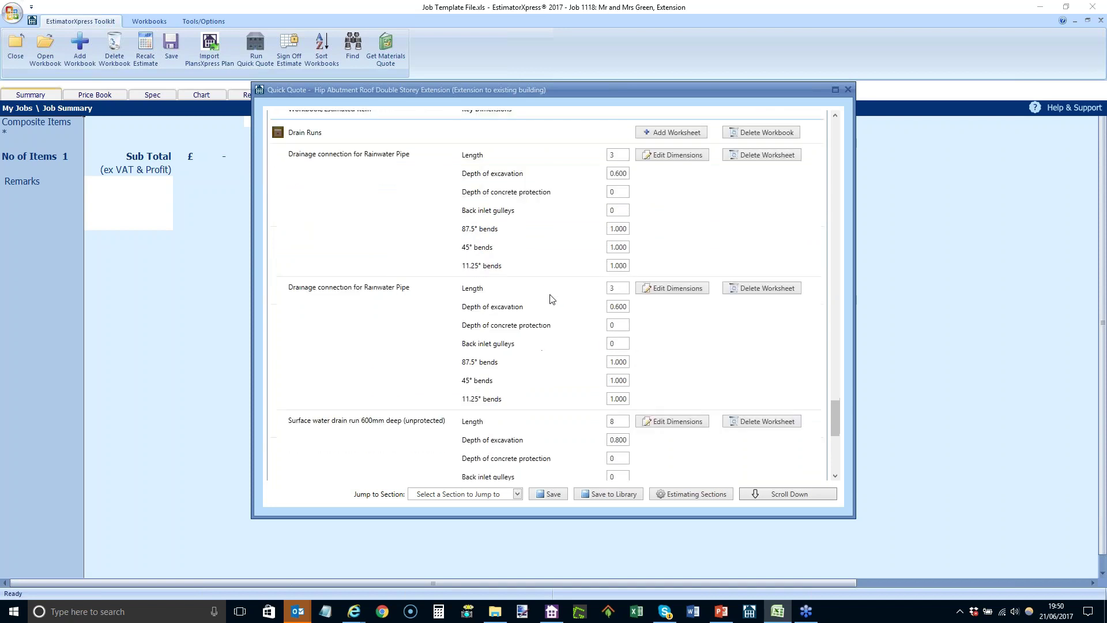
pyautogui.scroll(-4, 533, 278)
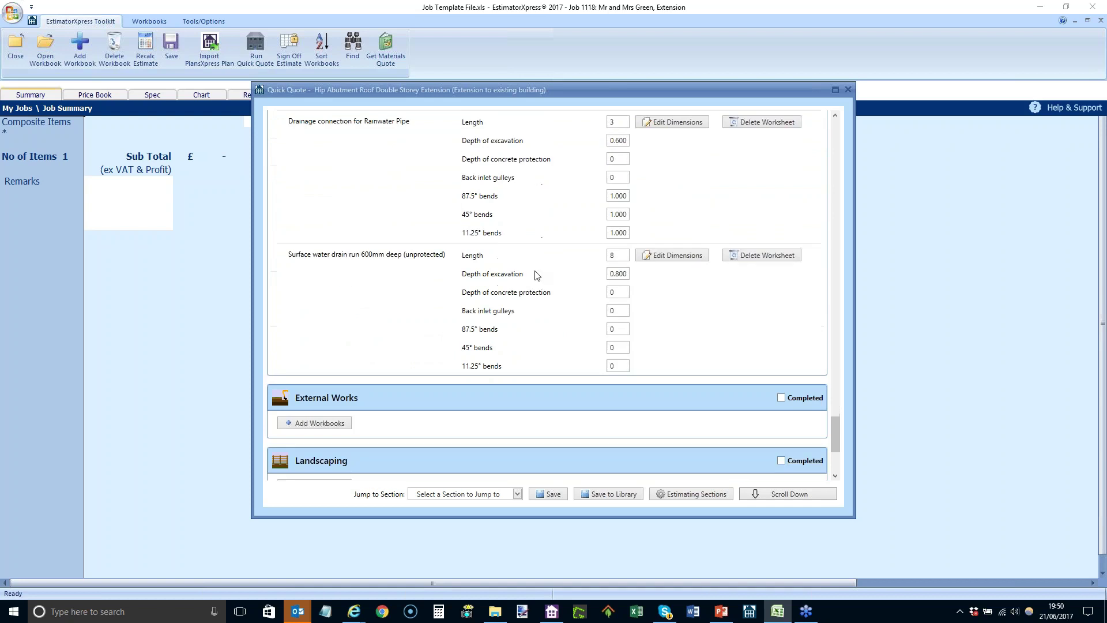
pyautogui.scroll(-1, 538, 275)
pyautogui.click(623, 228)
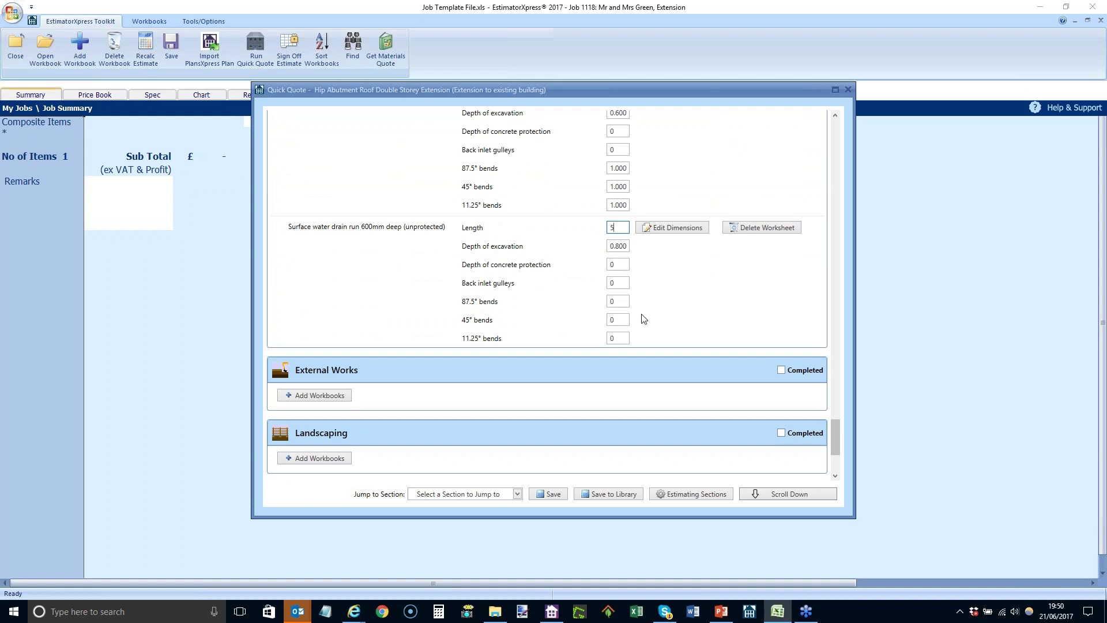
pyautogui.click(617, 264)
pyautogui.write('0.15')
pyautogui.scroll(-2, 557, 272)
pyautogui.scroll(-1, 557, 272)
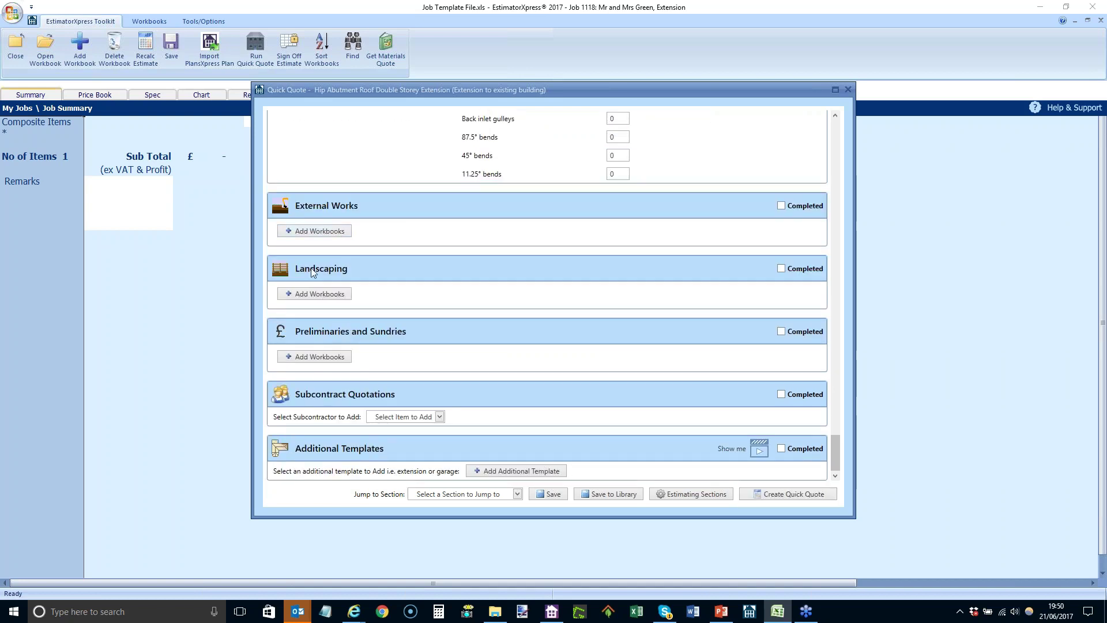
pyautogui.click(311, 293)
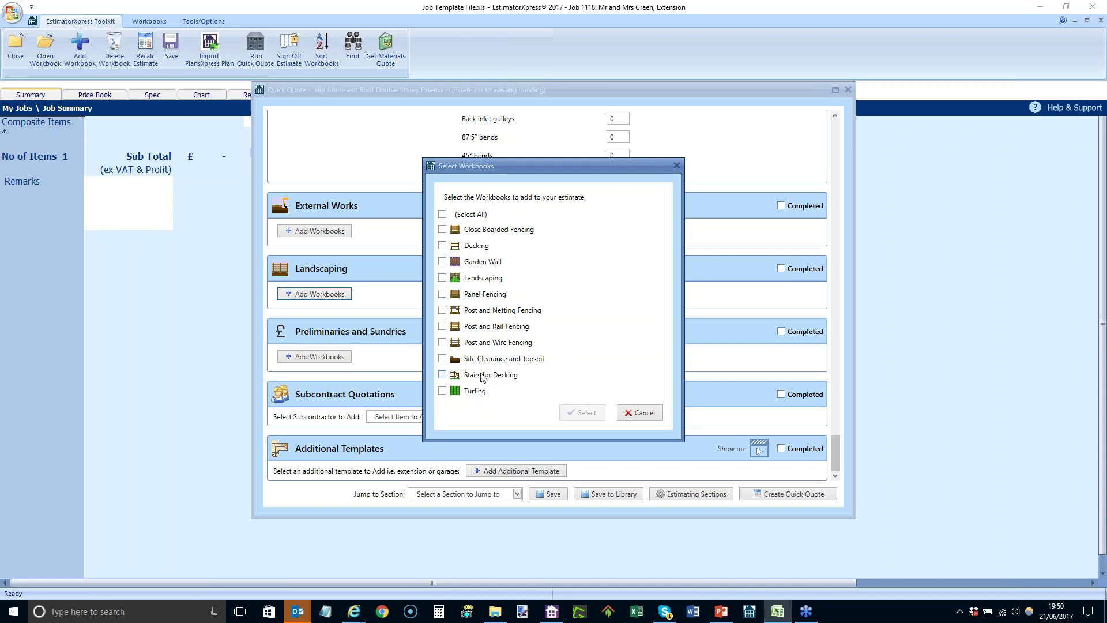
pyautogui.click(642, 413)
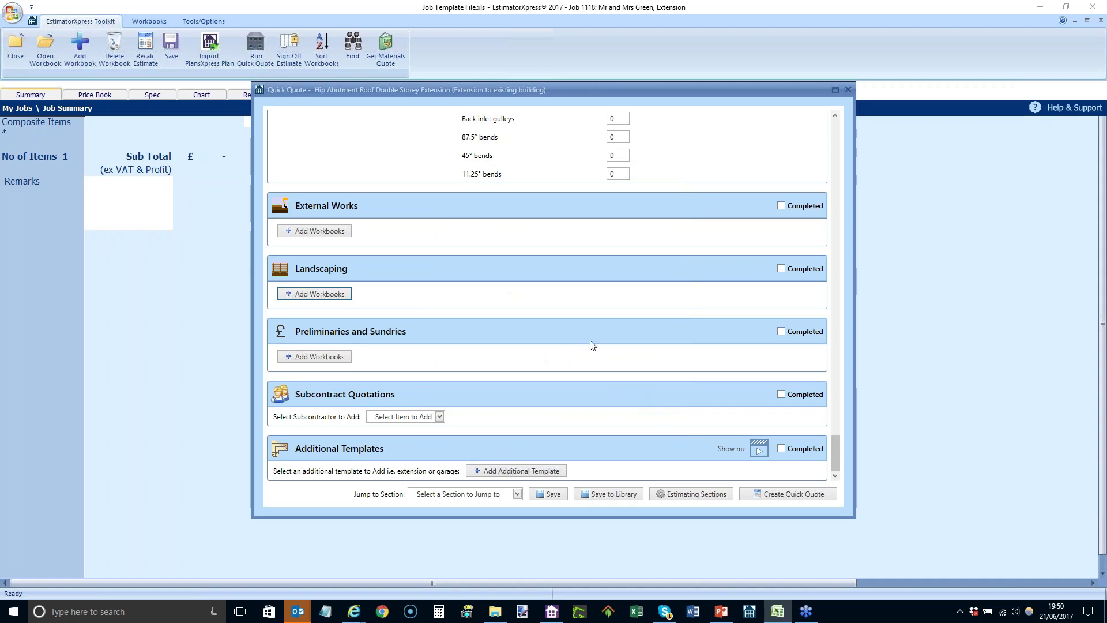
# Step: Add a Paving workbook to External Works using the Typical Patio template, length 5 and width 3, accepting the other default dimensions
pyautogui.click(347, 233)
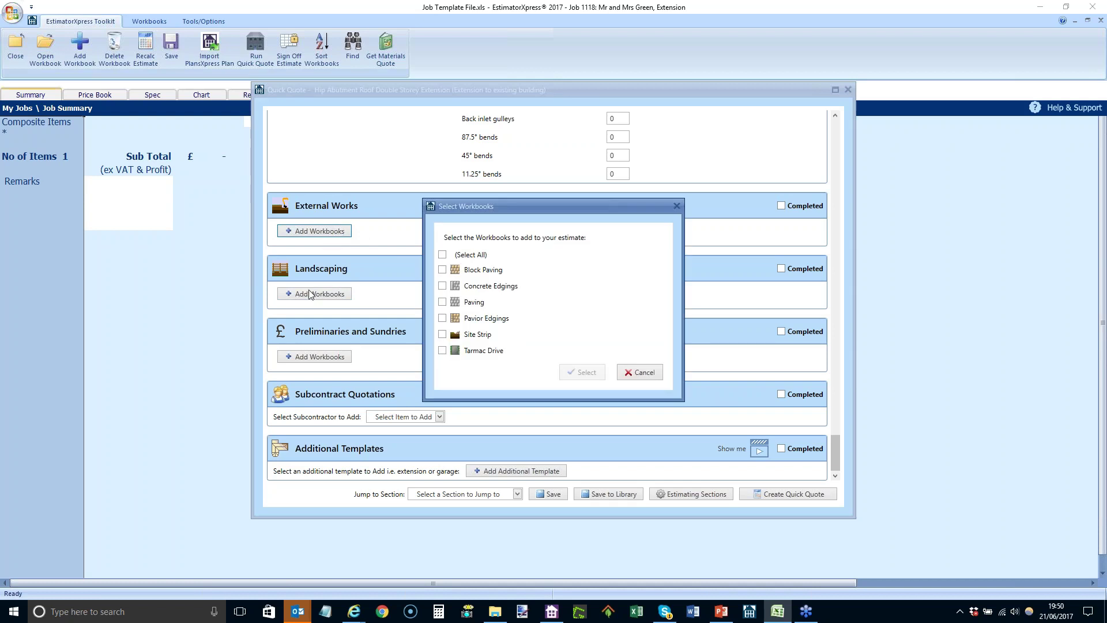
pyautogui.click(442, 301)
pyautogui.click(582, 372)
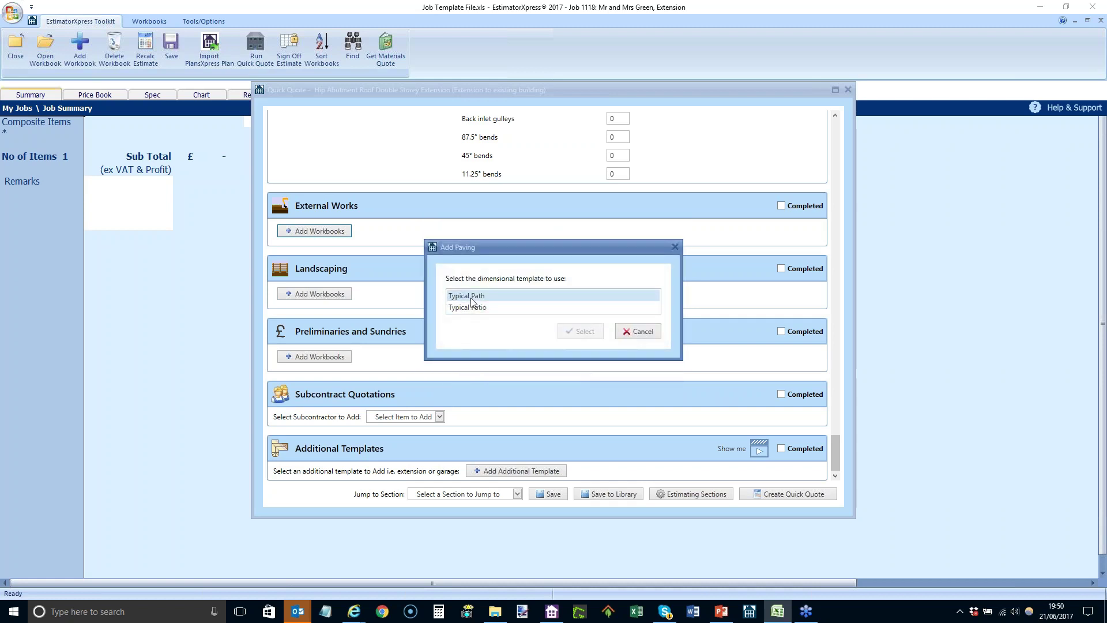
pyautogui.click(483, 308)
pyautogui.click(580, 331)
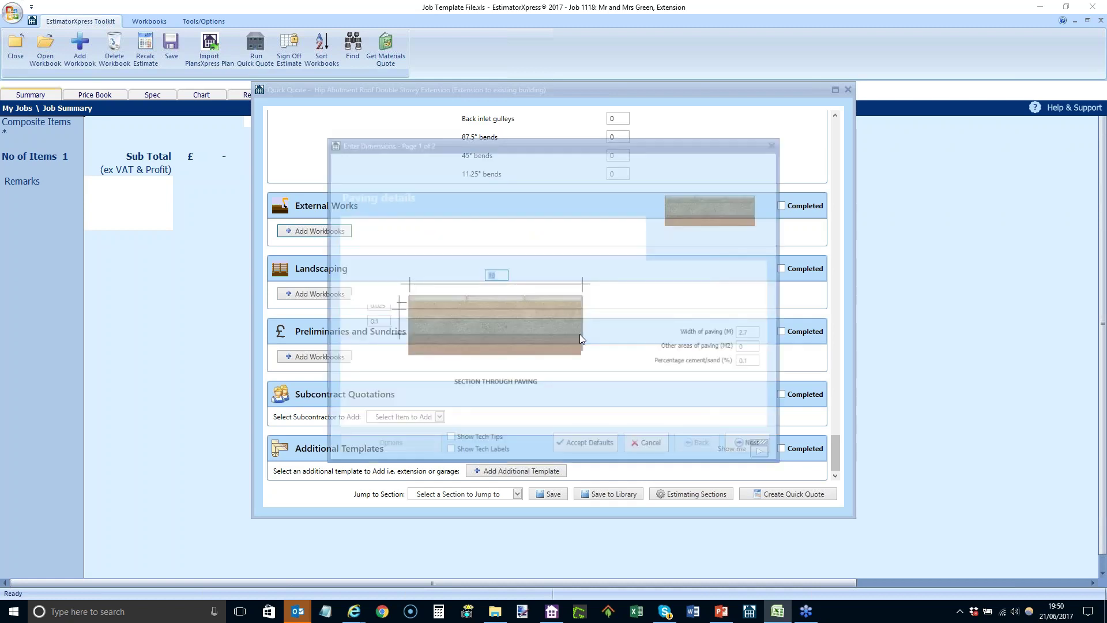
pyautogui.write('5')
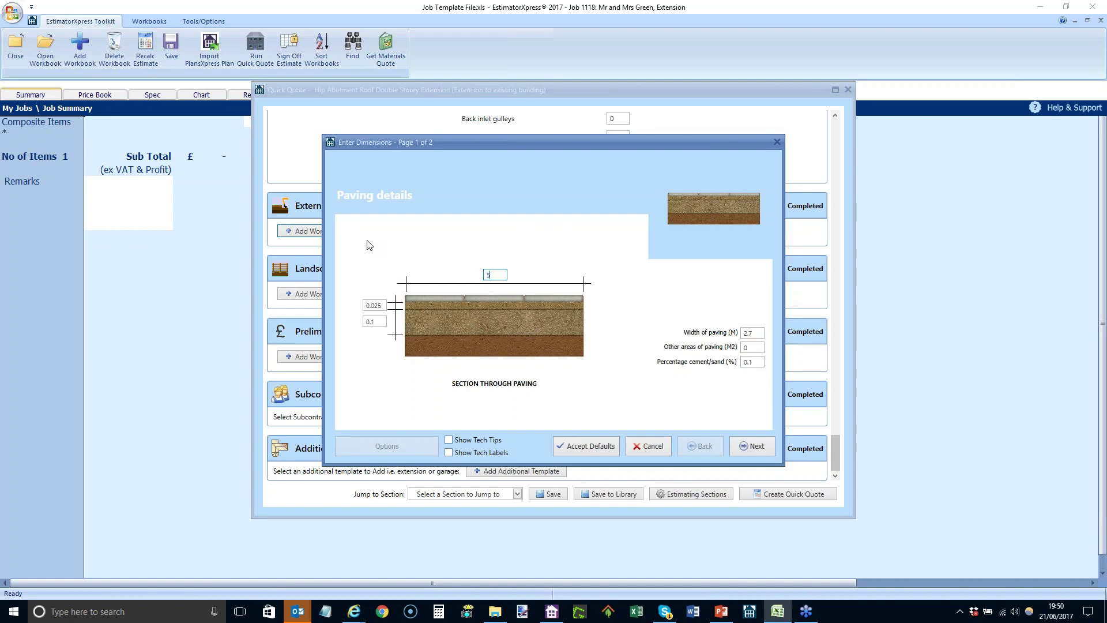
pyautogui.press('Tab')
pyautogui.press('Tab')
pyautogui.press('Tab')
pyautogui.write('3')
pyautogui.click(575, 447)
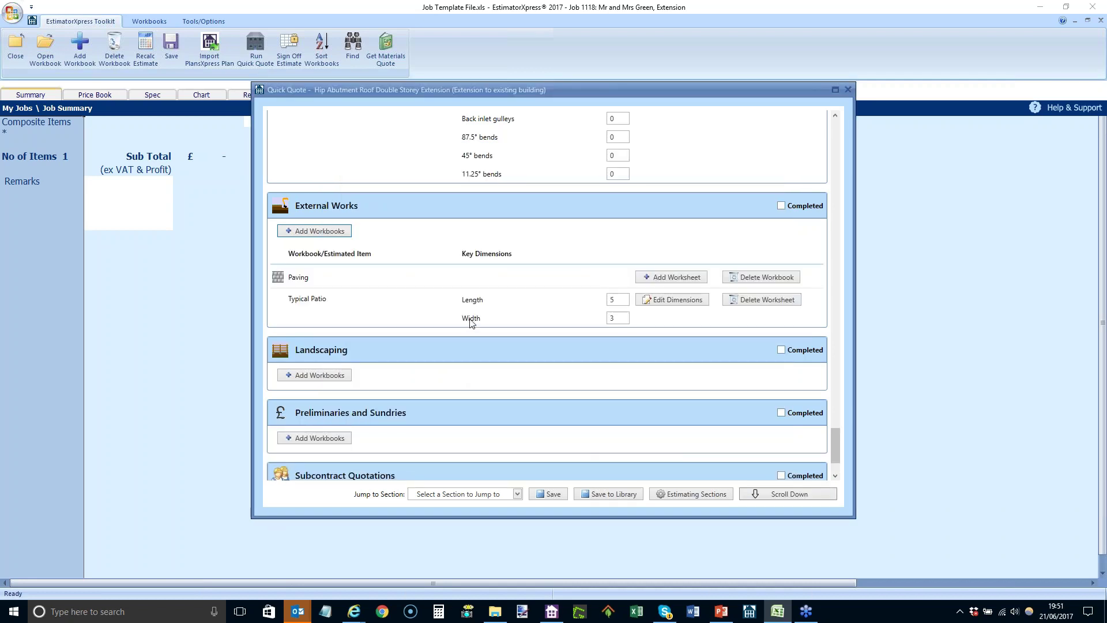
# Step: Add a Site Establishment workbook to Preliminaries and Sundries using the medium extension template
pyautogui.scroll(-1, 470, 315)
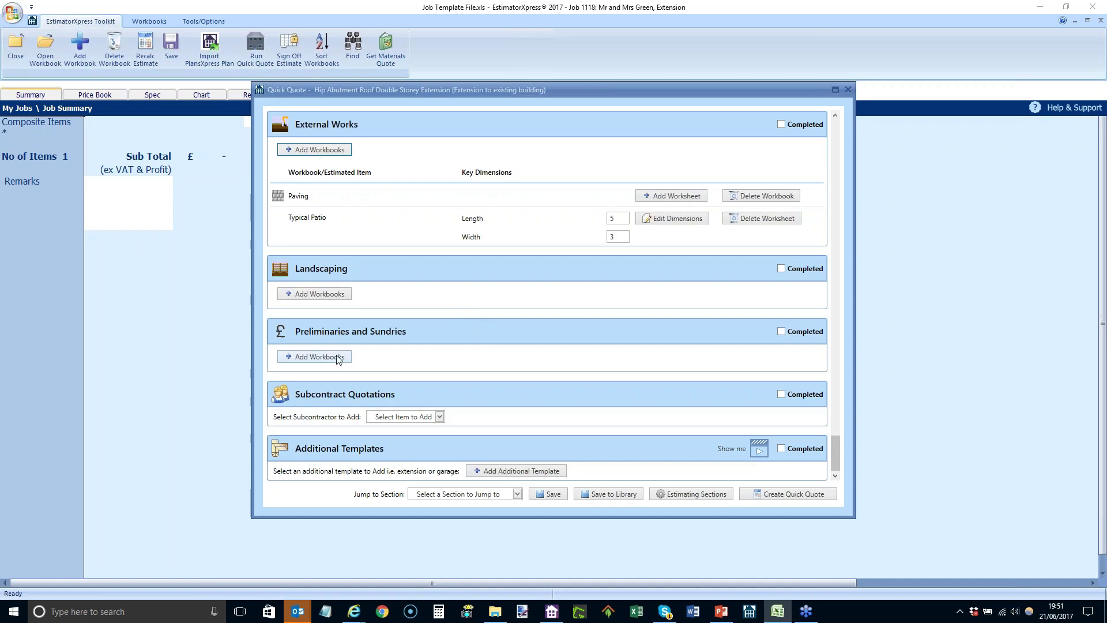
pyautogui.click(340, 353)
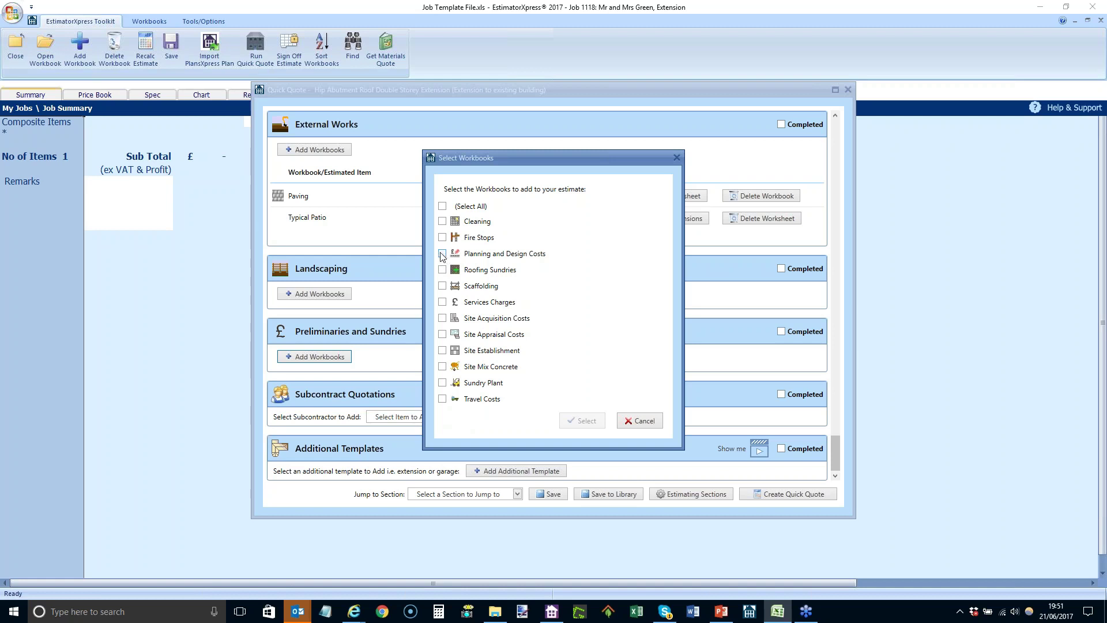
pyautogui.click(442, 351)
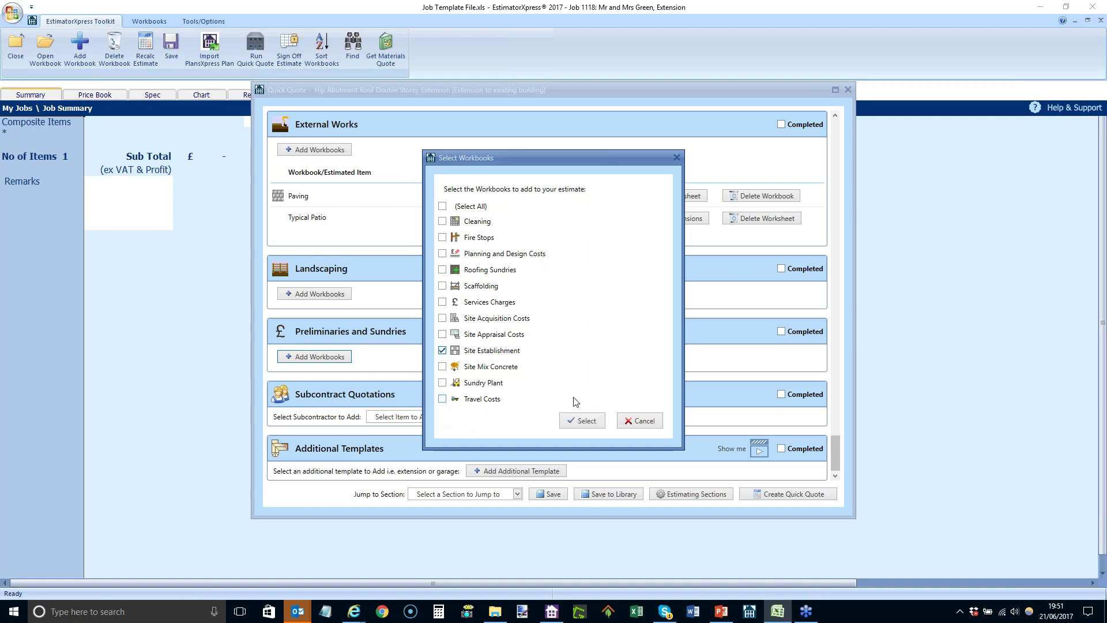
pyautogui.click(587, 421)
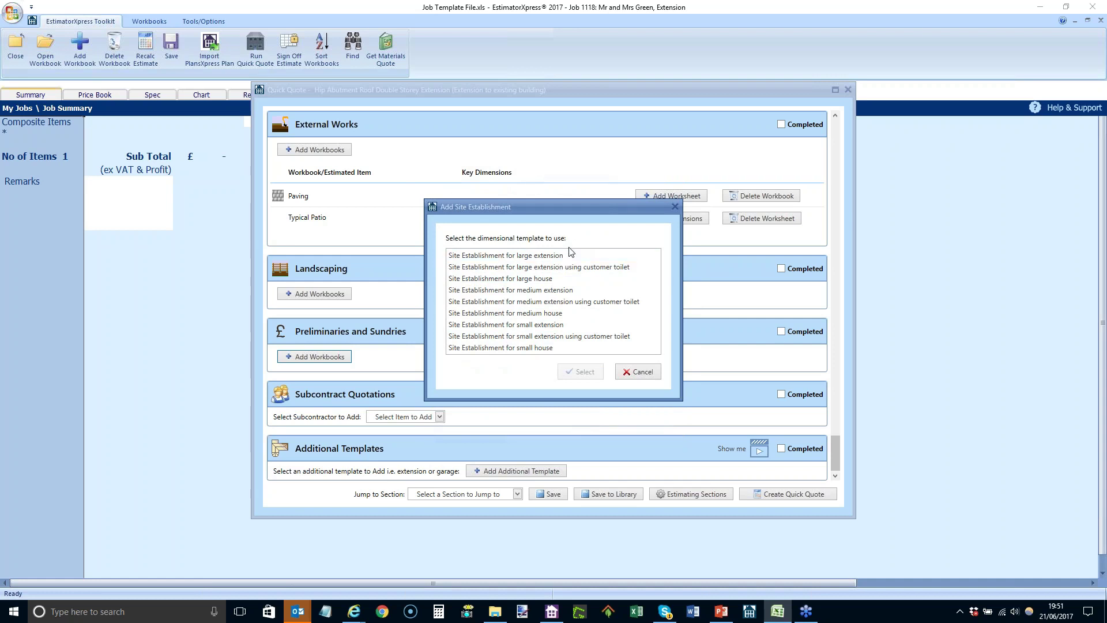
pyautogui.click(556, 292)
pyautogui.click(584, 372)
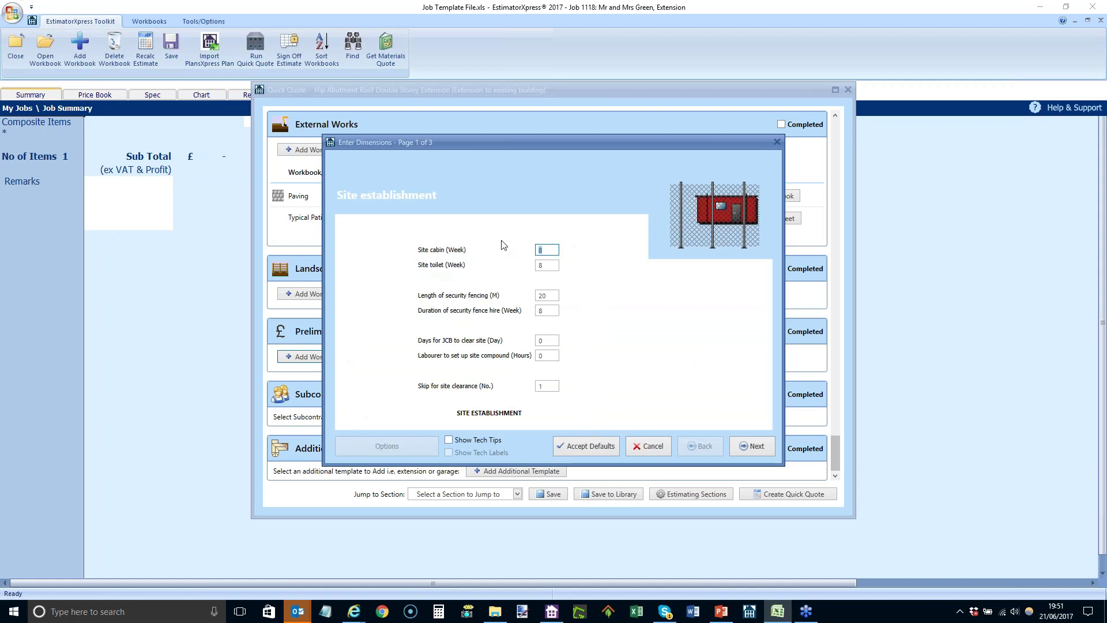
# Step: Set the site cabin and site toilet hire to 0 weeks and continue to the site compound base dimensions
pyautogui.write('0')
pyautogui.press('Tab')
pyautogui.write('0')
pyautogui.click(747, 445)
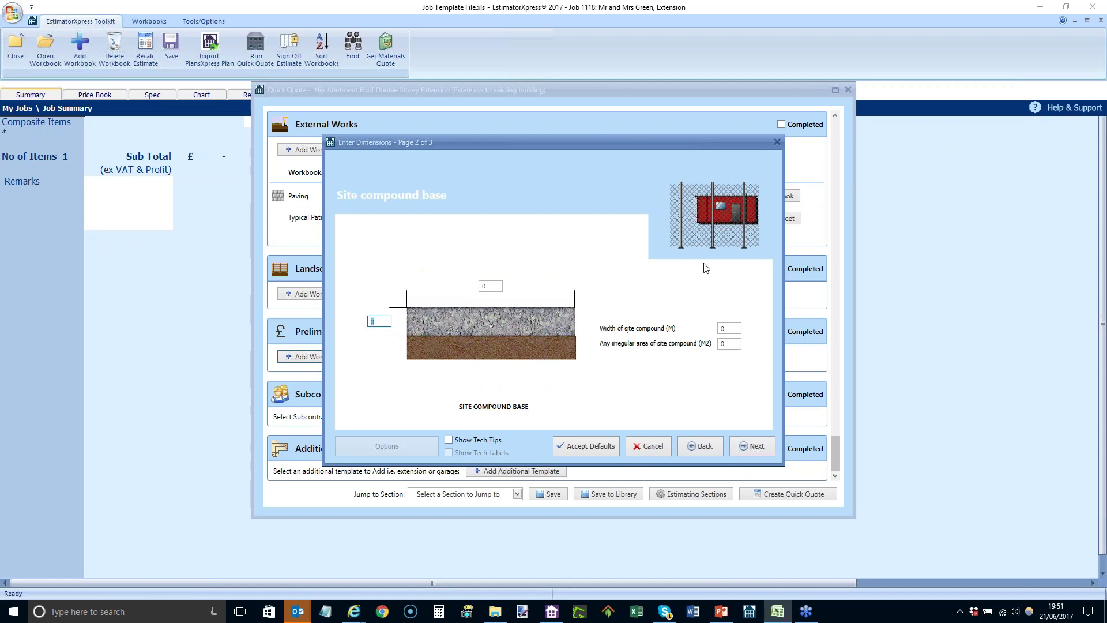
# Step: Keep the default site compound base and sundry project costs, finishing the medium extension Site Establishment dimensions
pyautogui.click(759, 447)
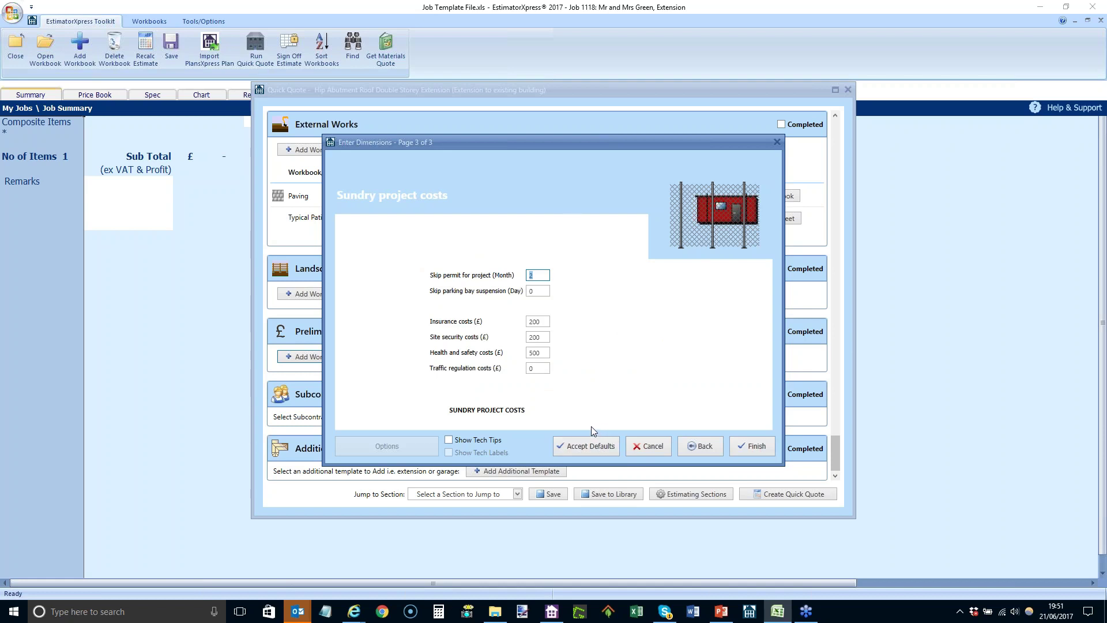
pyautogui.click(762, 451)
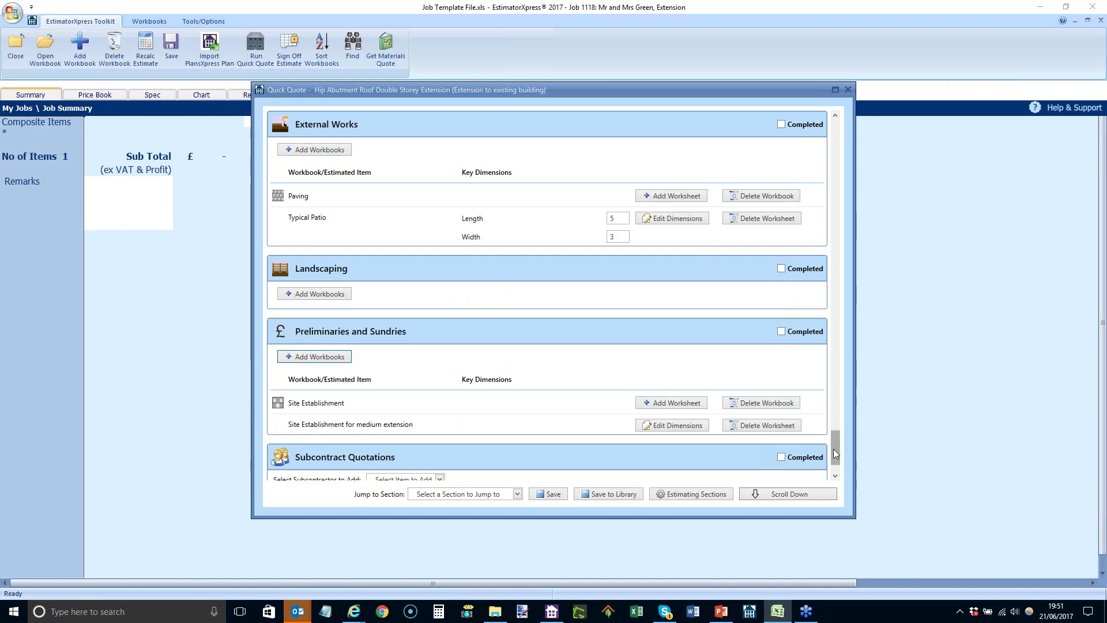
# Step: Create the Quick Quote estimate from the completed specification and decline the review of lintels and cavity closers
pyautogui.click(838, 468)
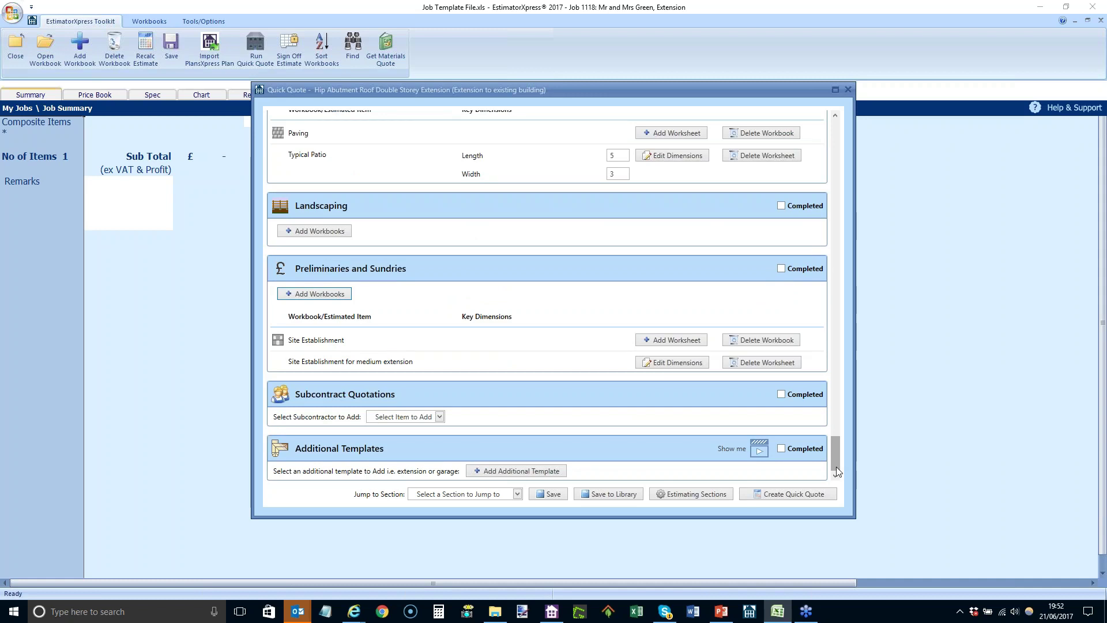
pyautogui.click(777, 497)
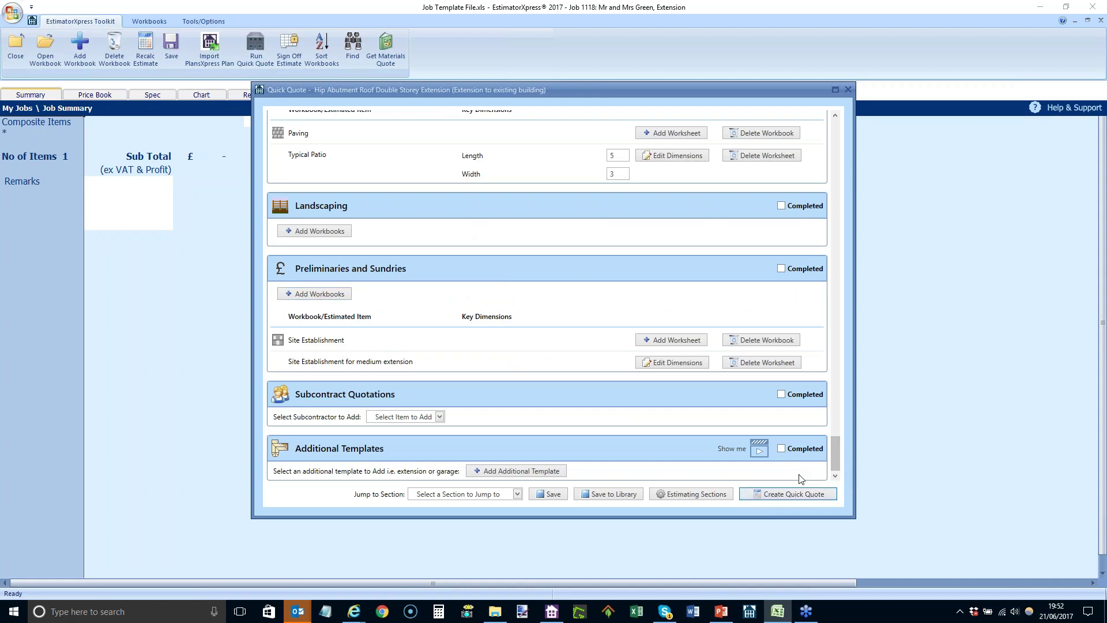
pyautogui.click(778, 497)
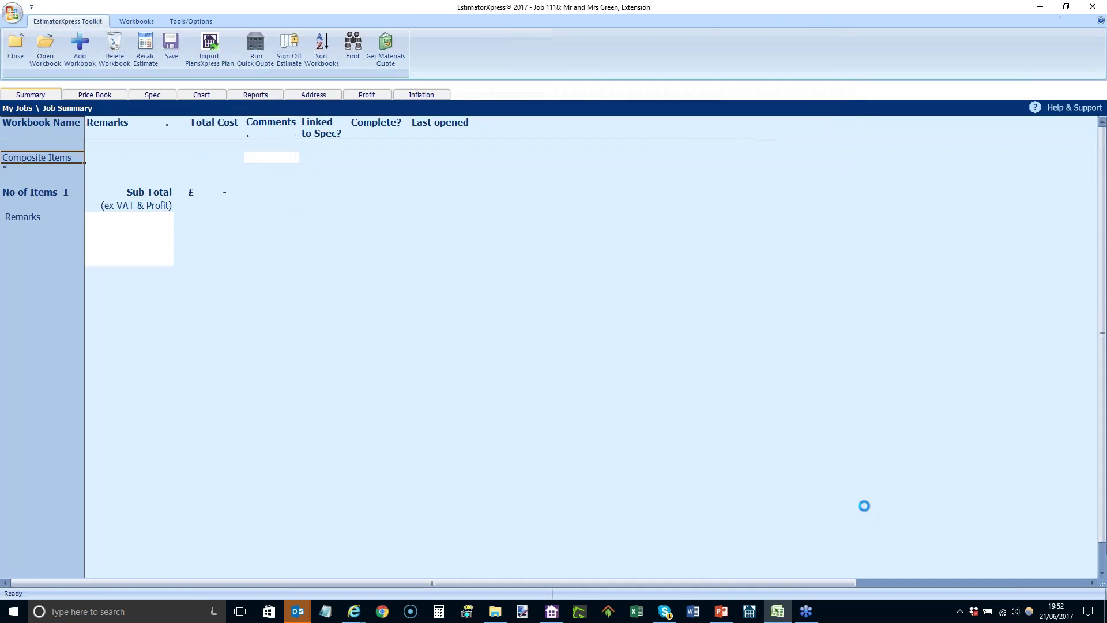
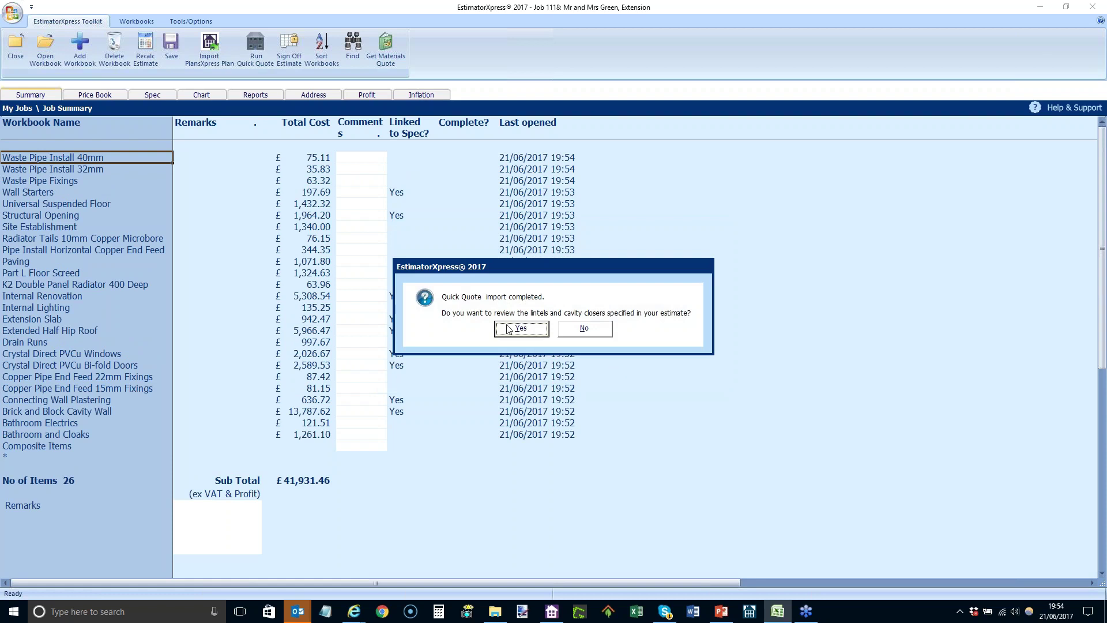
pyautogui.click(586, 328)
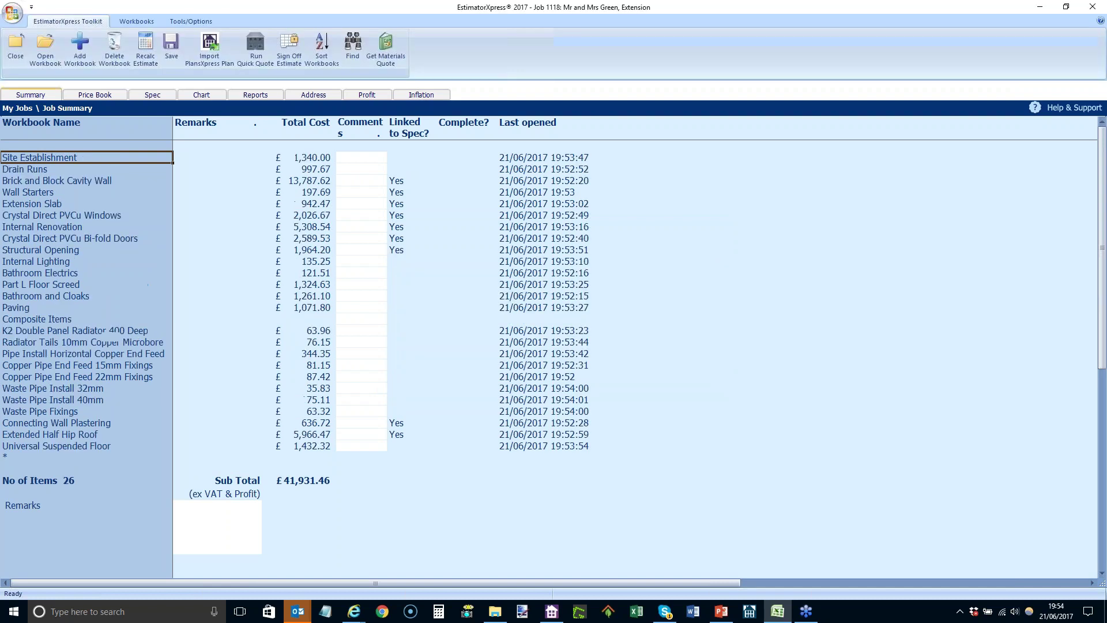
# Step: Review the total costs of all imported workbooks on the job summary
pyautogui.moveTo(315, 447); pyautogui.dragTo(315, 157)
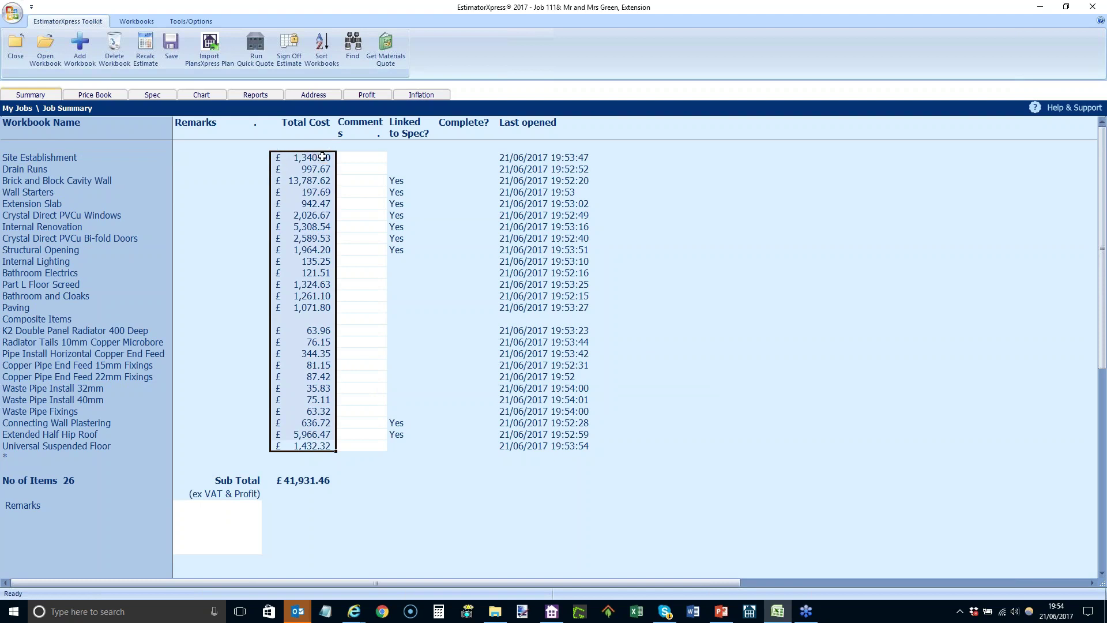
pyautogui.scroll(-2, 286, 296)
pyautogui.scroll(2, 286, 296)
pyautogui.click(261, 294)
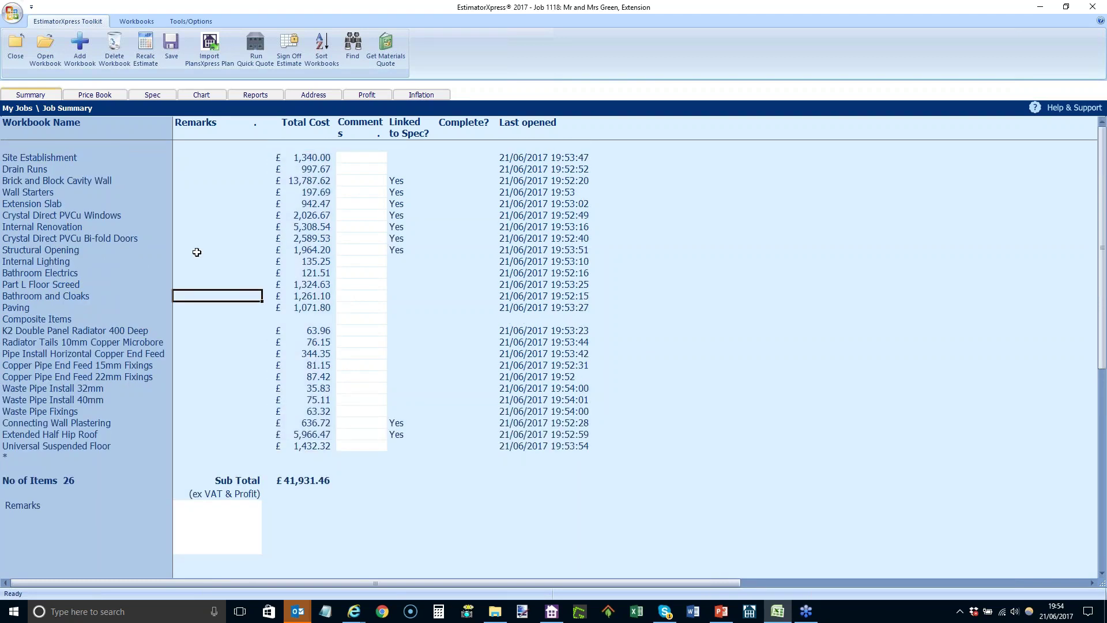
# Step: Open the Upper Floor-1 worksheet of the Extended Half Hip Roof workbook
pyautogui.click(82, 435)
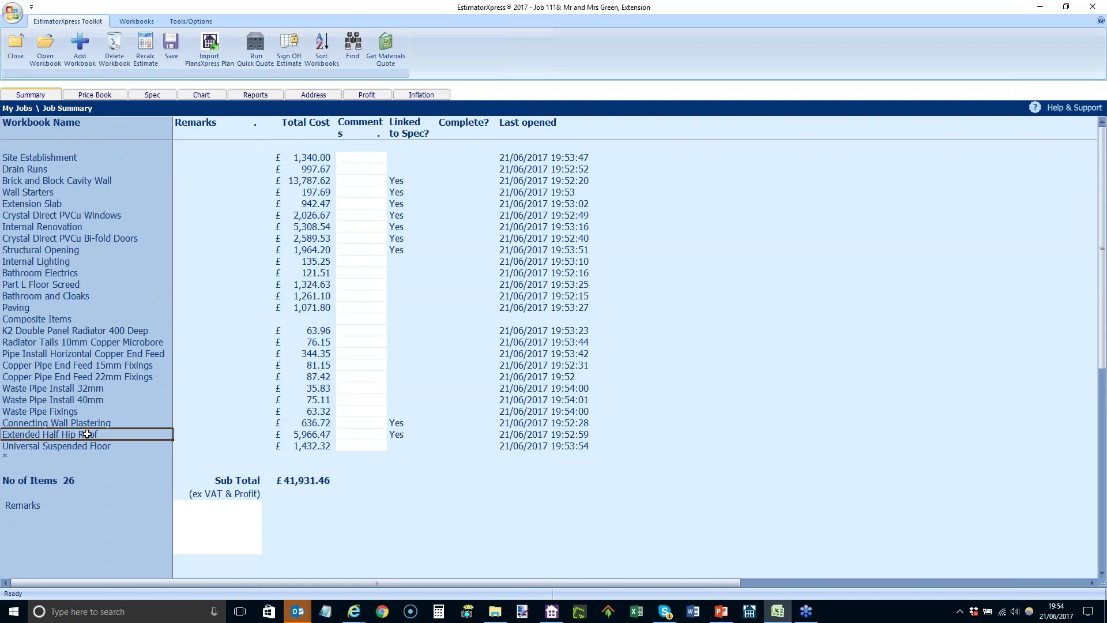
pyautogui.doubleClick(92, 435)
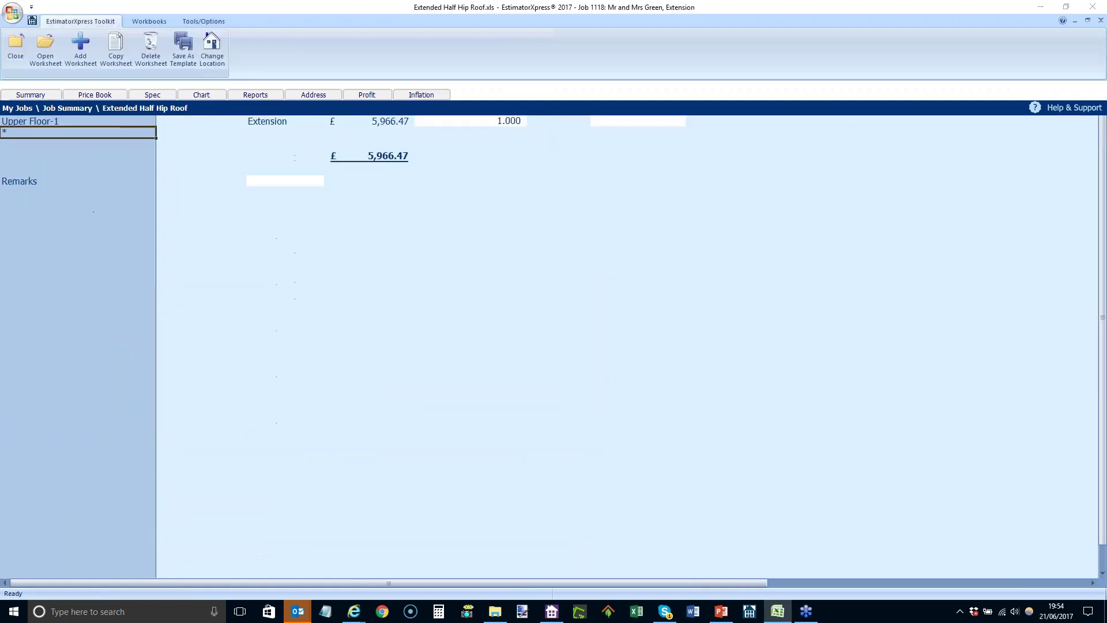
pyautogui.click(251, 156)
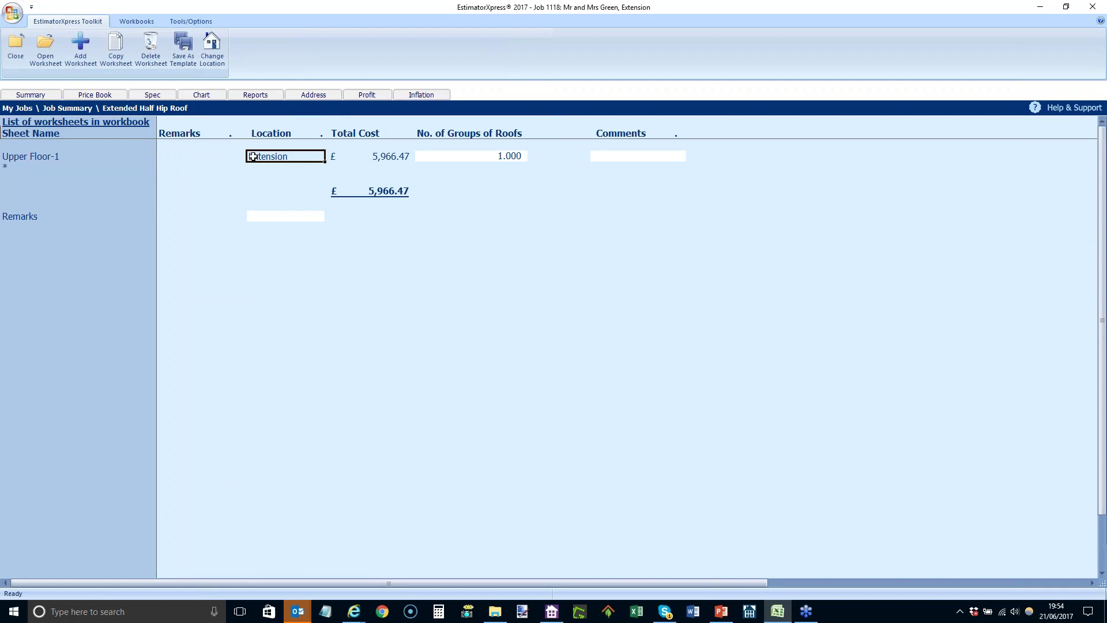
pyautogui.doubleClick(259, 155)
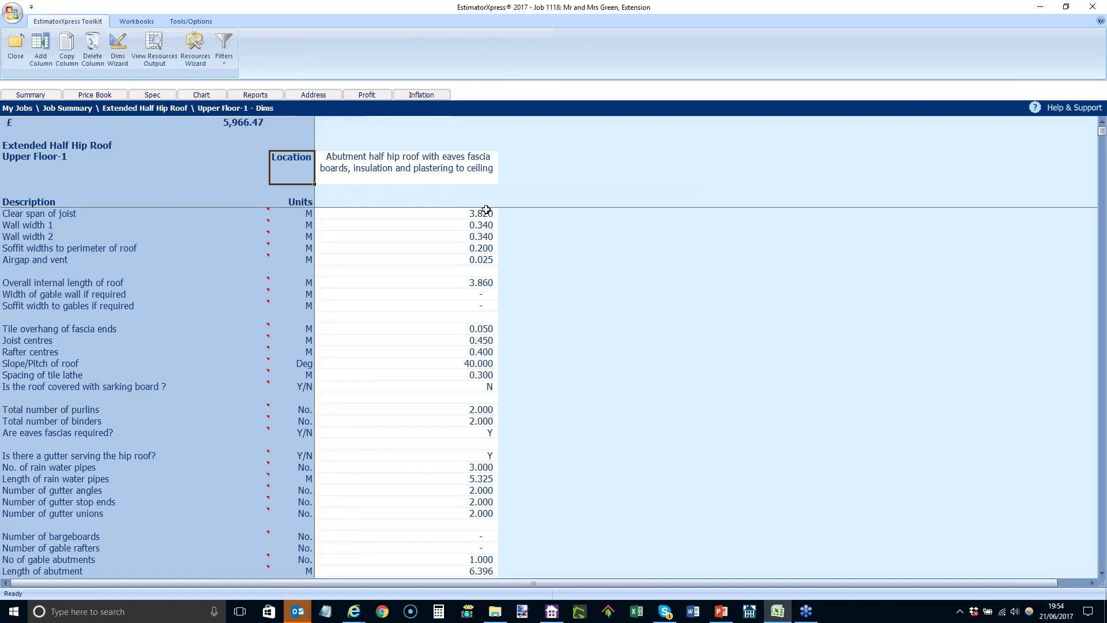
# Step: Examine the roof worksheet's entered dimensions, from joist span and wall widths down to the dimension calculations and resources
pyautogui.moveTo(486, 211); pyautogui.dragTo(488, 236)
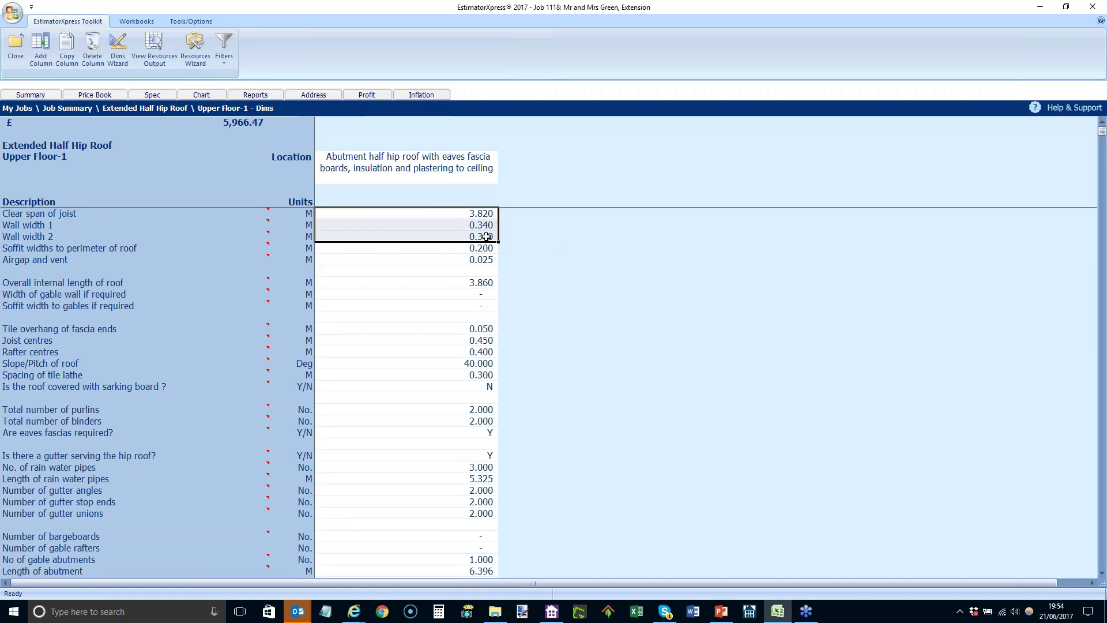
pyautogui.click(470, 283)
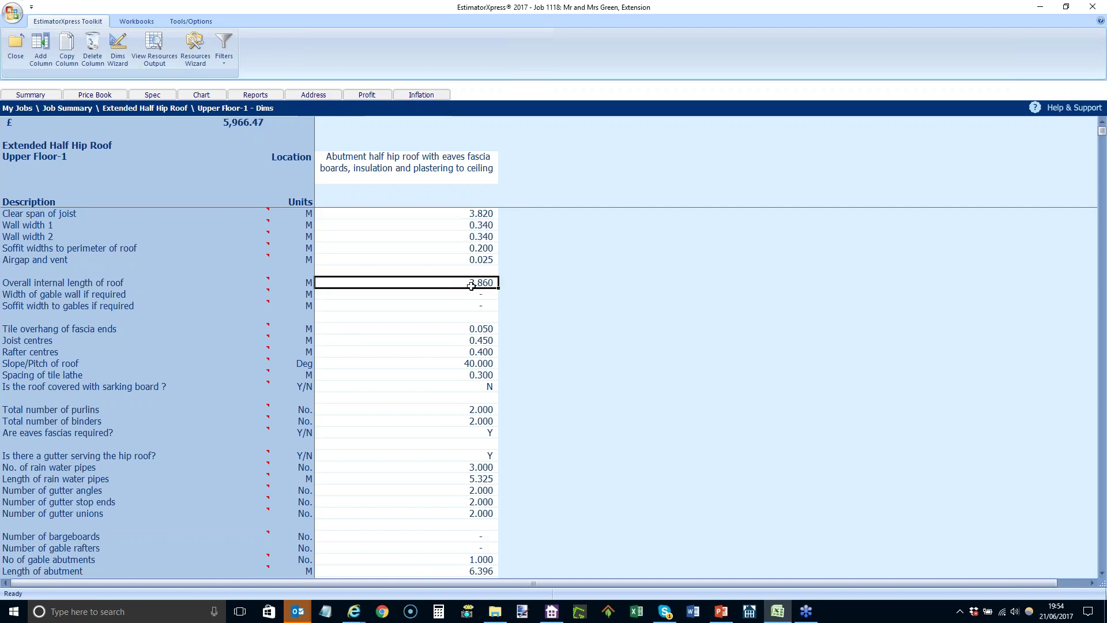
pyautogui.scroll(-2, 485, 300)
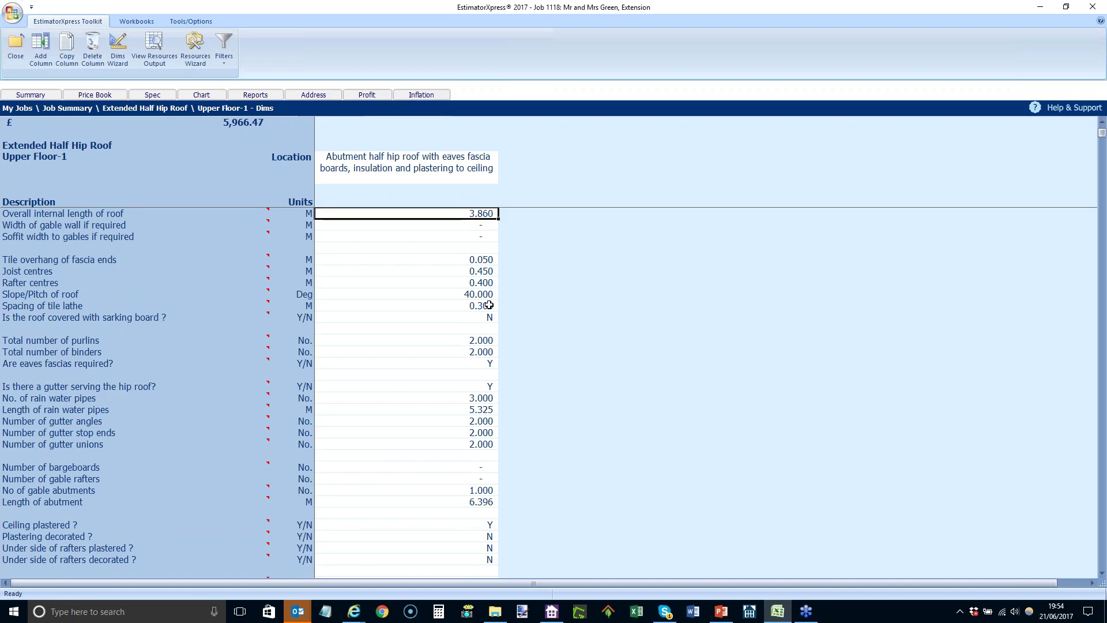
pyautogui.scroll(-3, 480, 310)
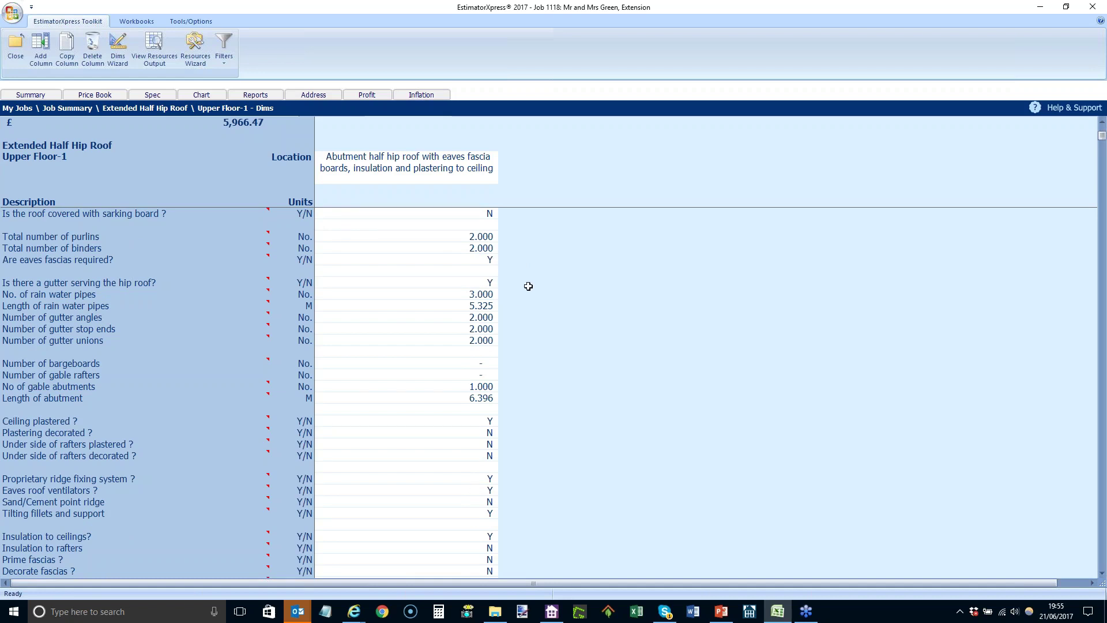
pyautogui.scroll(-5, 523, 285)
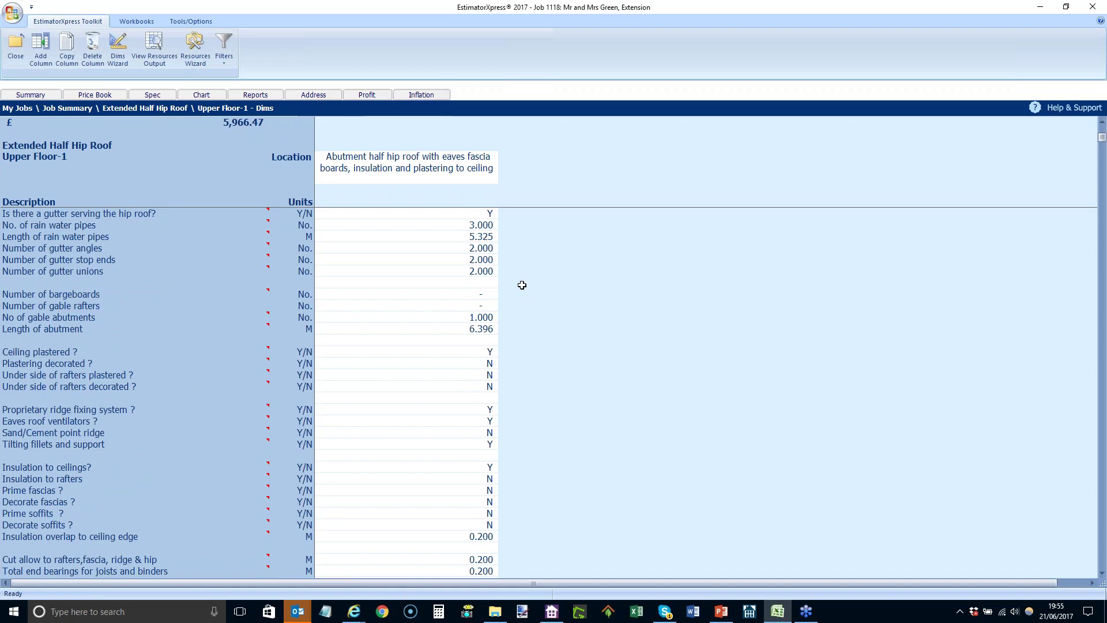
pyautogui.scroll(-6, 491, 283)
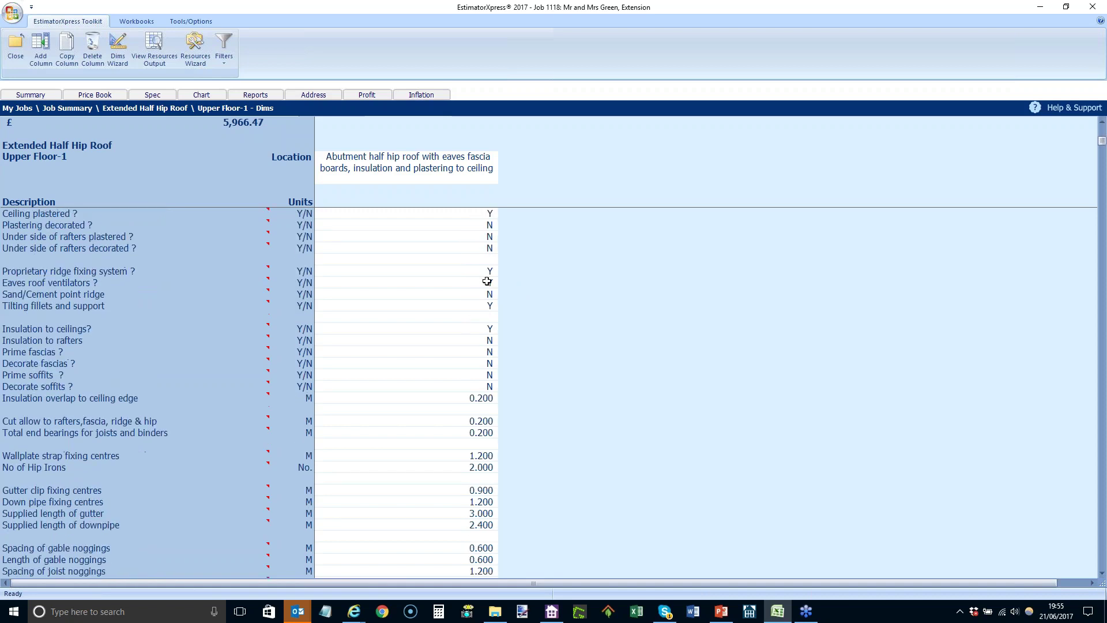
pyautogui.scroll(-14, 482, 285)
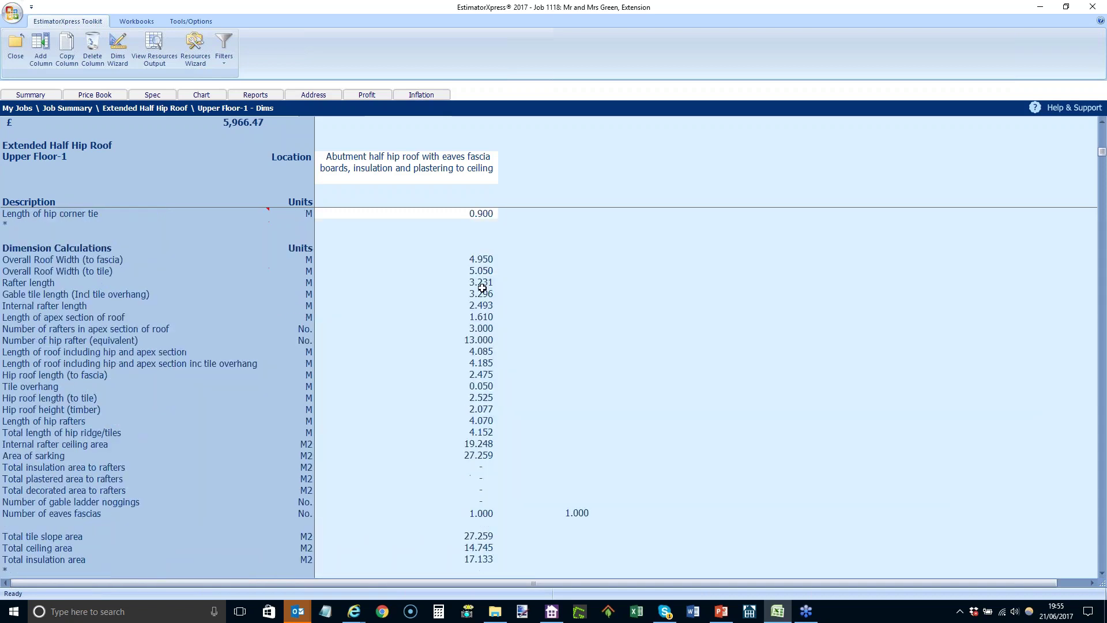
pyautogui.scroll(-2, 474, 295)
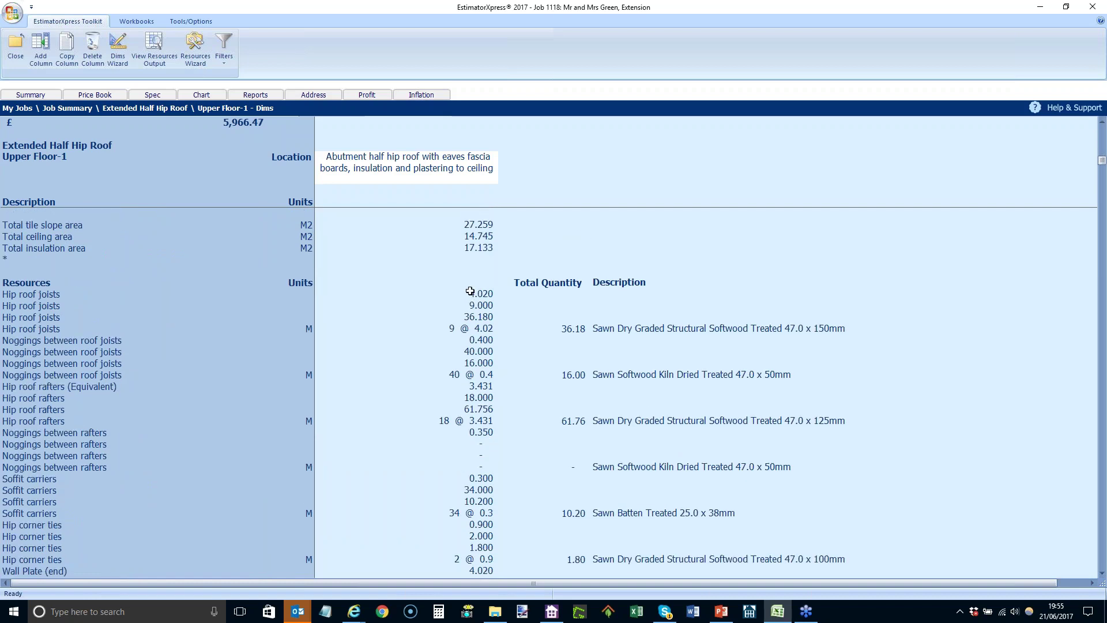
# Step: Filter the roof worksheet to its condensed resource list and examine the material and labour quantities throughout
pyautogui.click(224, 48)
pyautogui.click(246, 113)
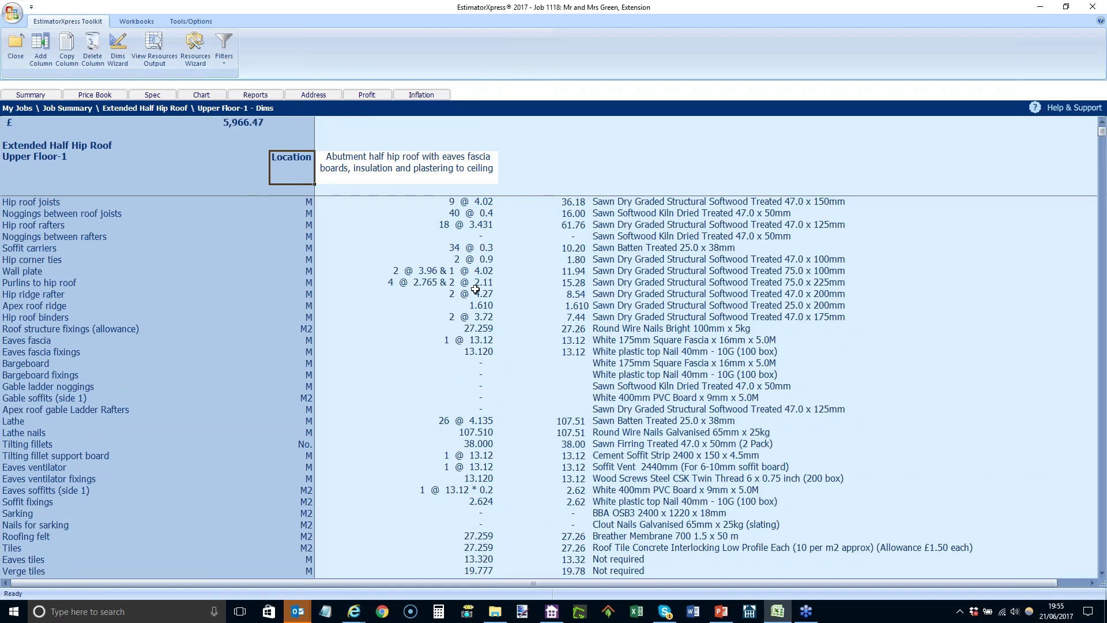
pyautogui.moveTo(461, 203); pyautogui.dragTo(441, 500)
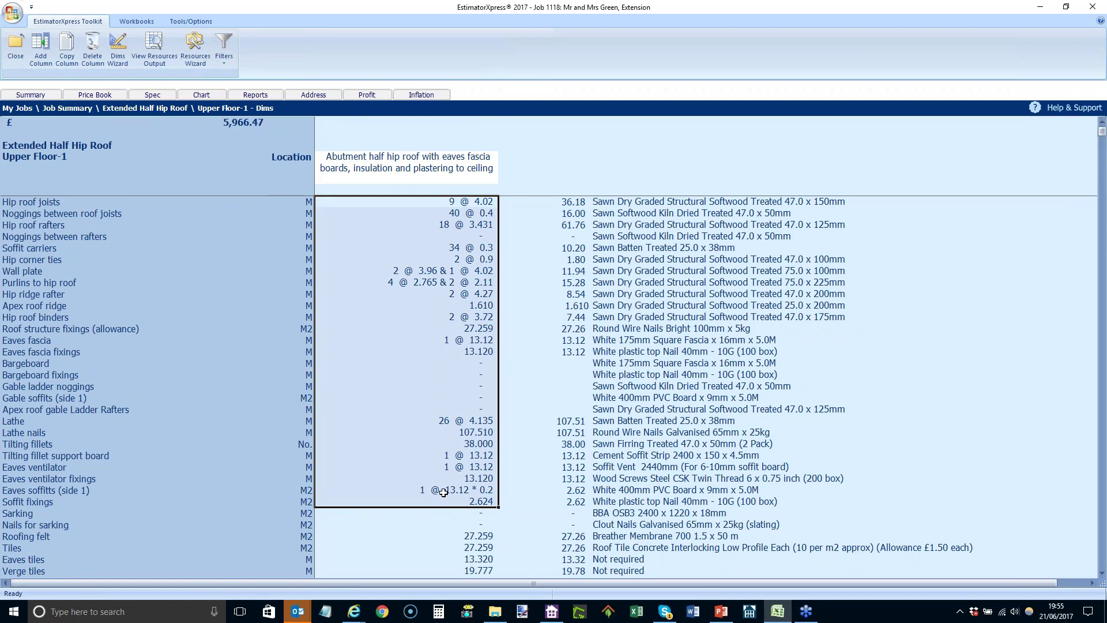
pyautogui.scroll(-1, 441, 450)
pyautogui.scroll(-6, 441, 450)
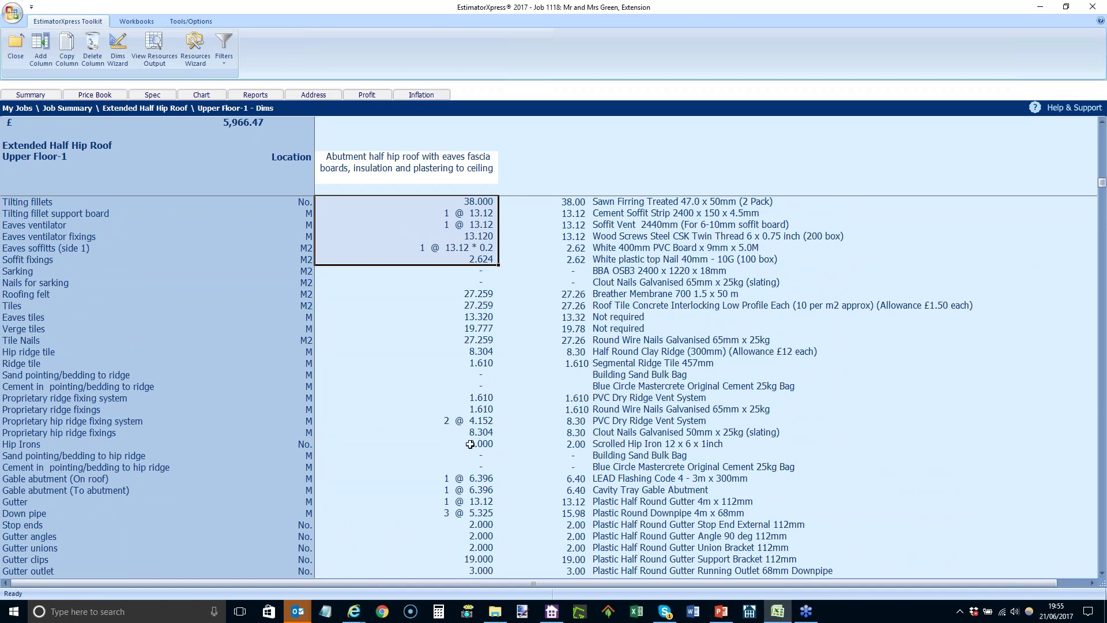
pyautogui.scroll(-6, 470, 444)
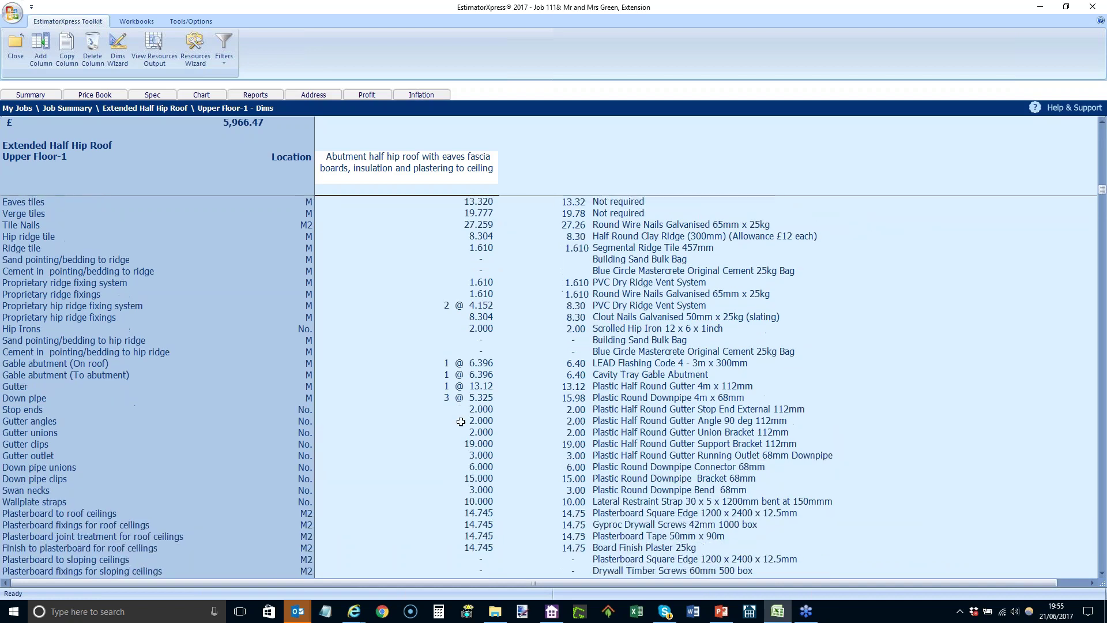
pyautogui.scroll(-6, 459, 382)
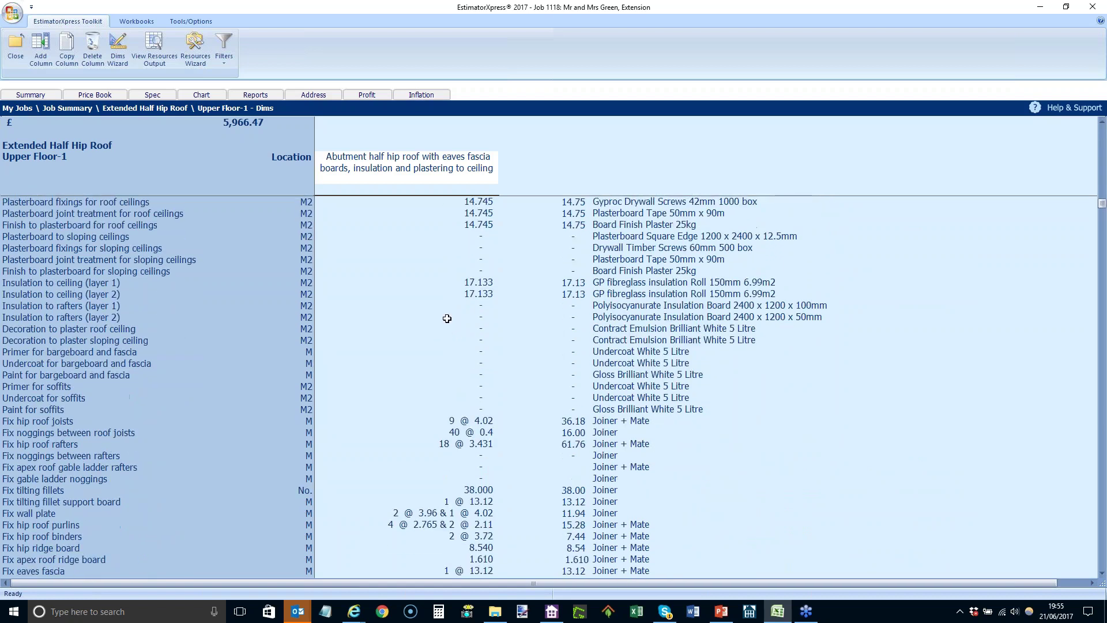
pyautogui.scroll(-7, 450, 321)
pyautogui.scroll(-11, 449, 320)
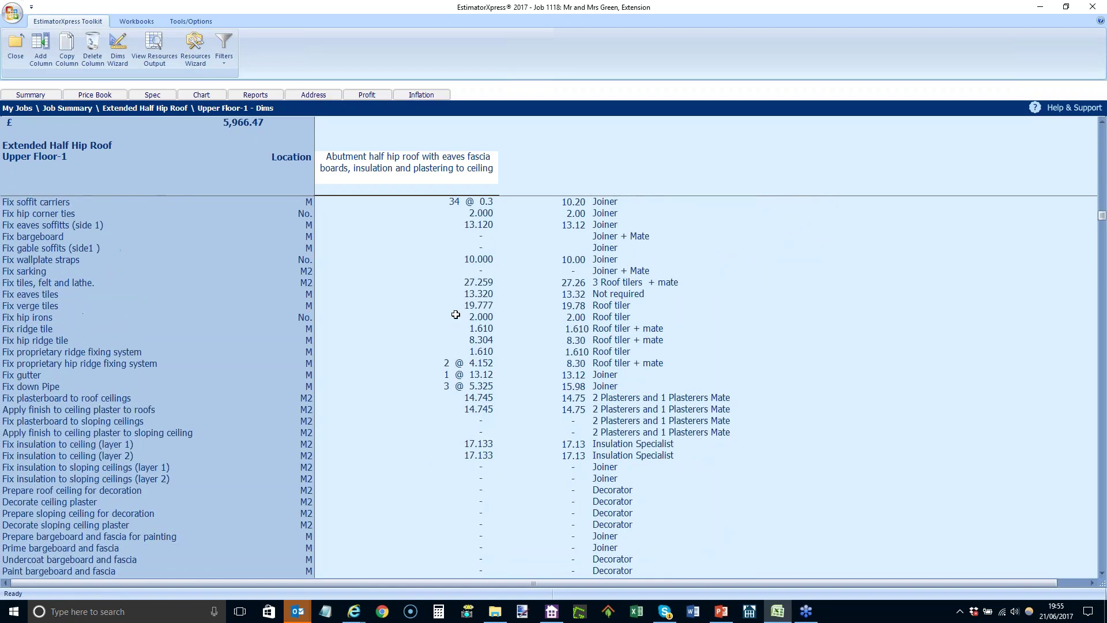
pyautogui.scroll(-3, 456, 306)
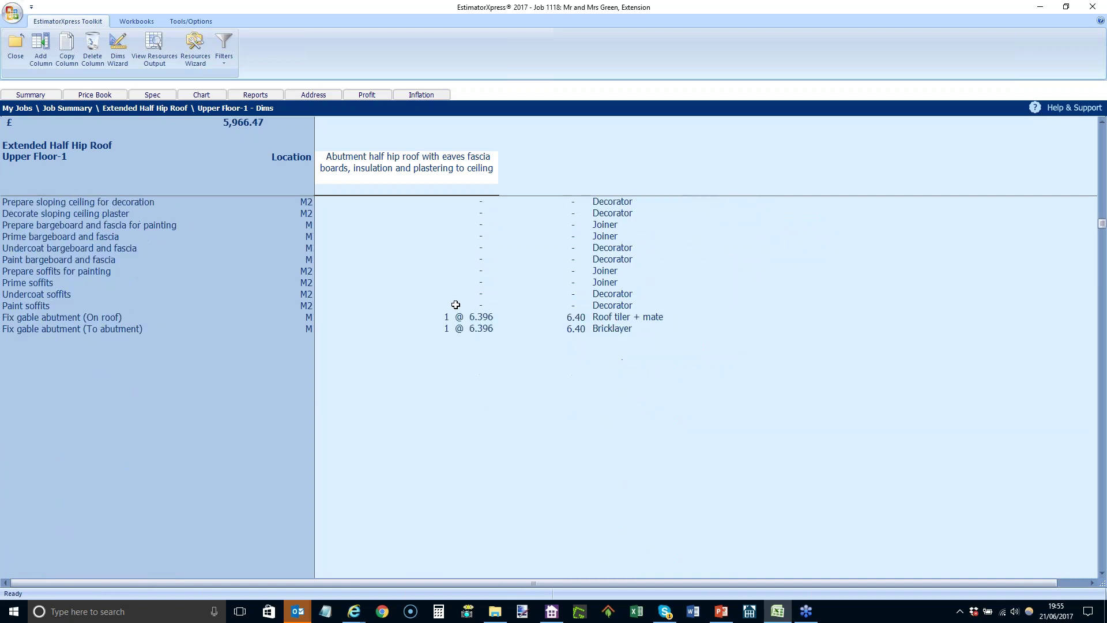
pyautogui.scroll(20, 444, 321)
pyautogui.scroll(5, 431, 337)
# Step: Close the roof worksheet and its Extended Half Hip Roof workbook, marking the workbook as complete
pyautogui.click(15, 47)
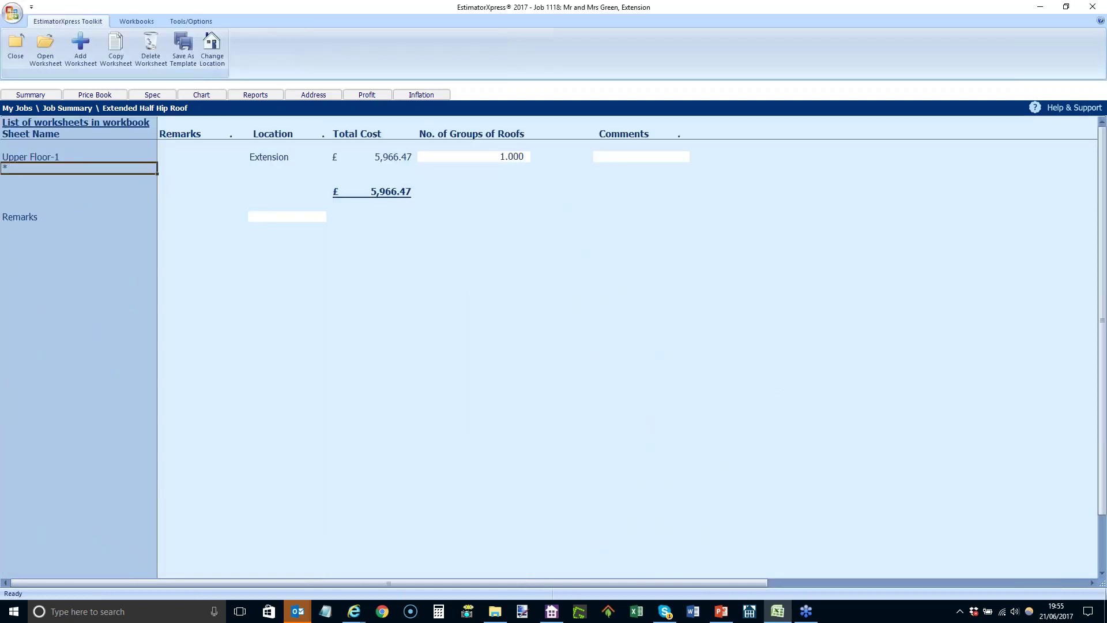
pyautogui.click(16, 51)
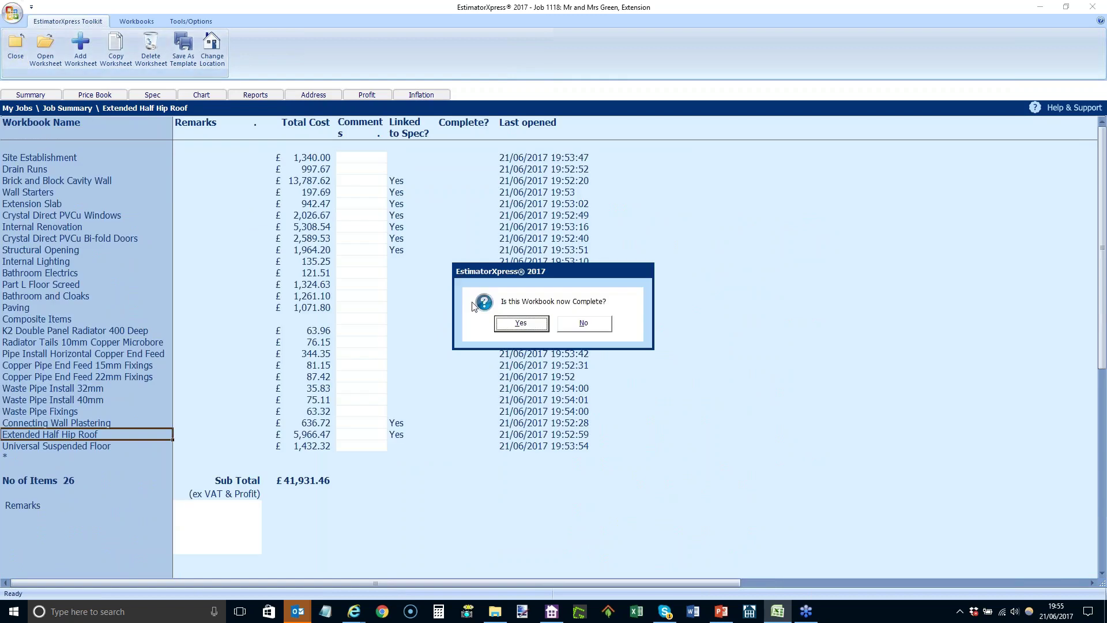
pyautogui.click(510, 324)
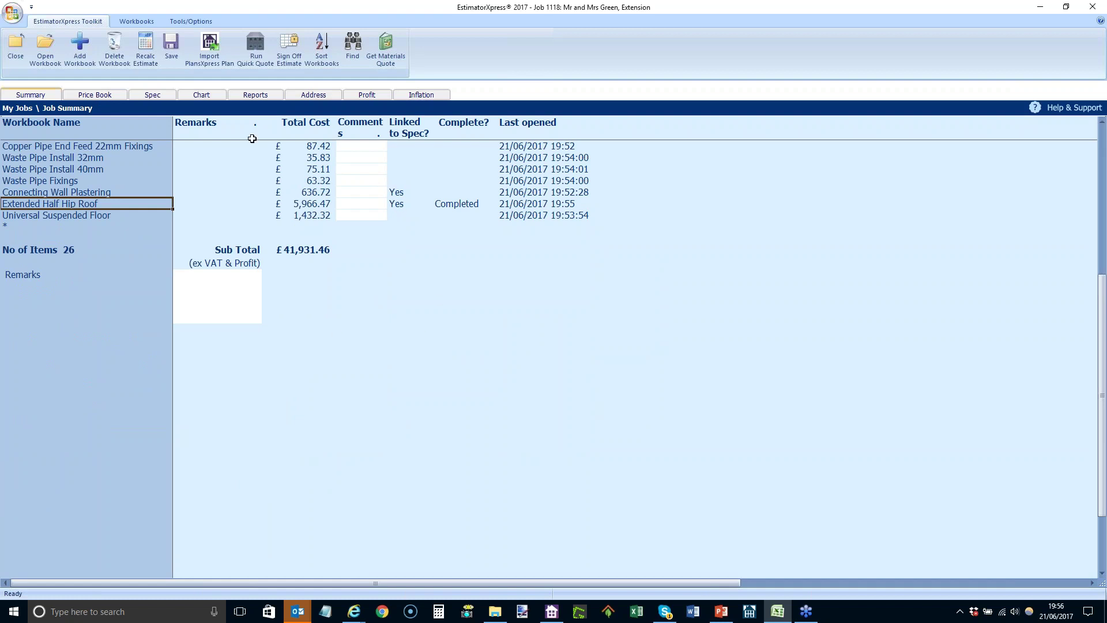
# Step: Start a customer quote with the Quote Wizard by Build Phase and set it to No Resources Specified
pyautogui.click(249, 94)
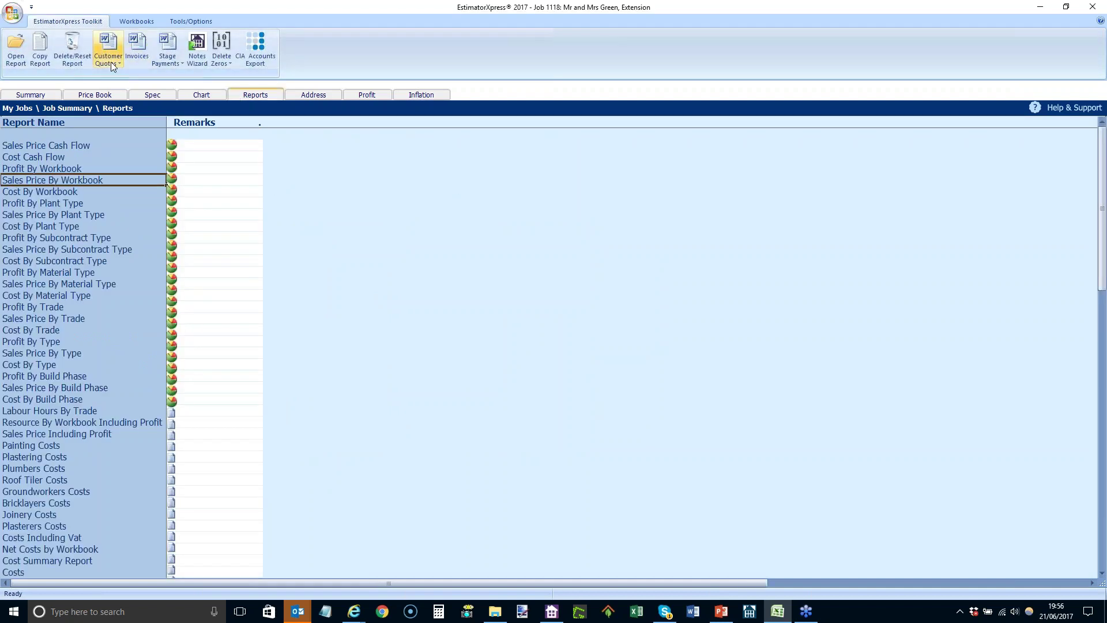
pyautogui.click(115, 59)
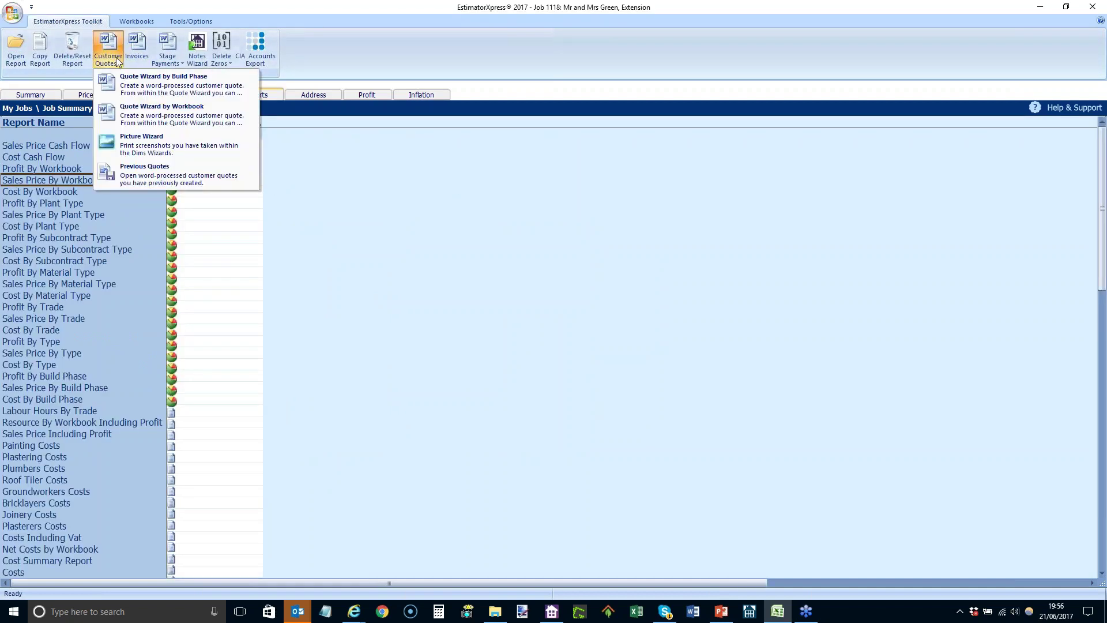
pyautogui.click(122, 88)
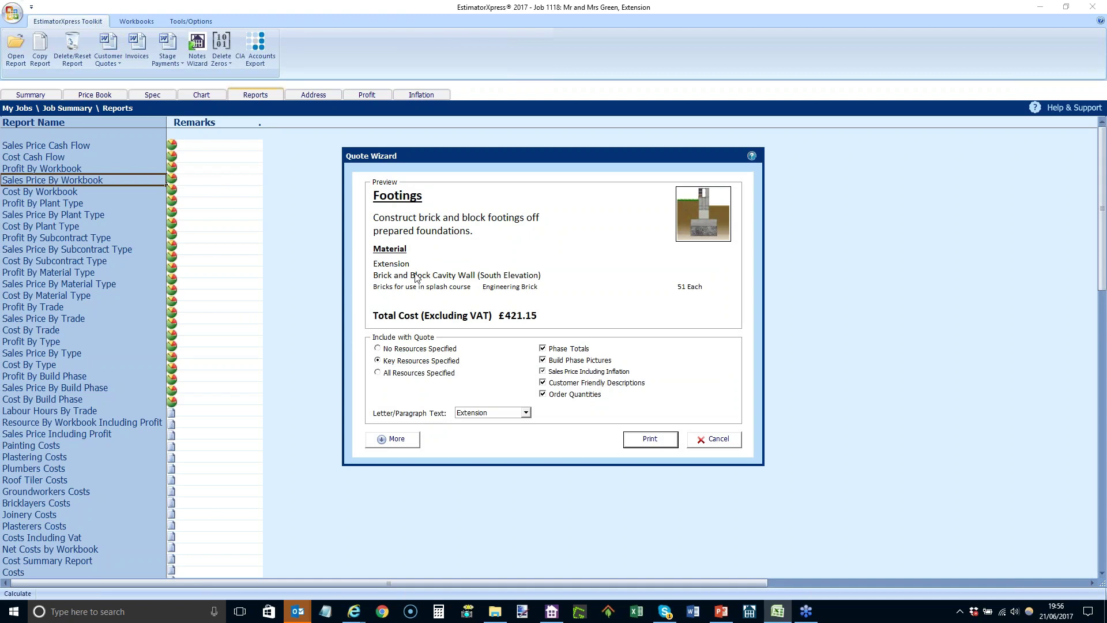
pyautogui.click(382, 349)
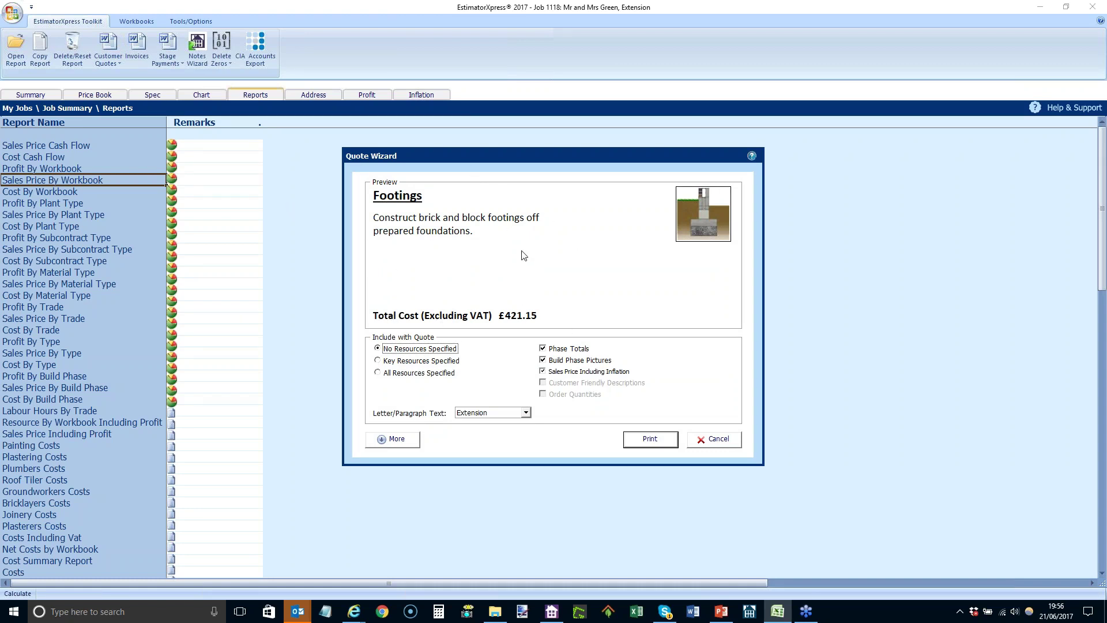
# Step: Preview the quote with Key Resources Specified and set it to All Resources Specified
pyautogui.click(381, 362)
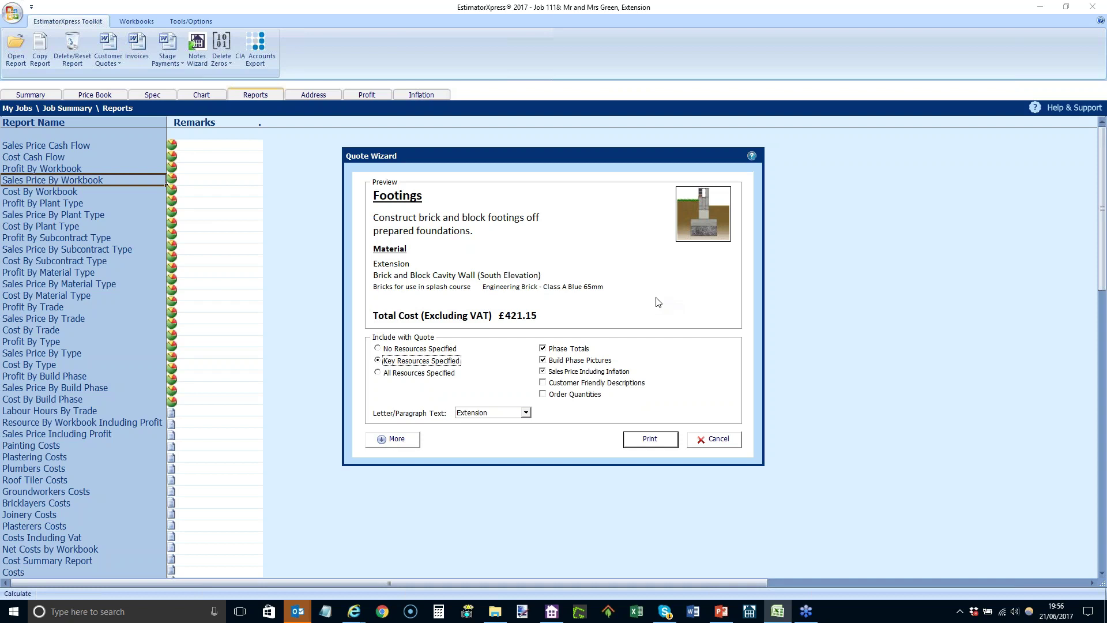
pyautogui.click(380, 374)
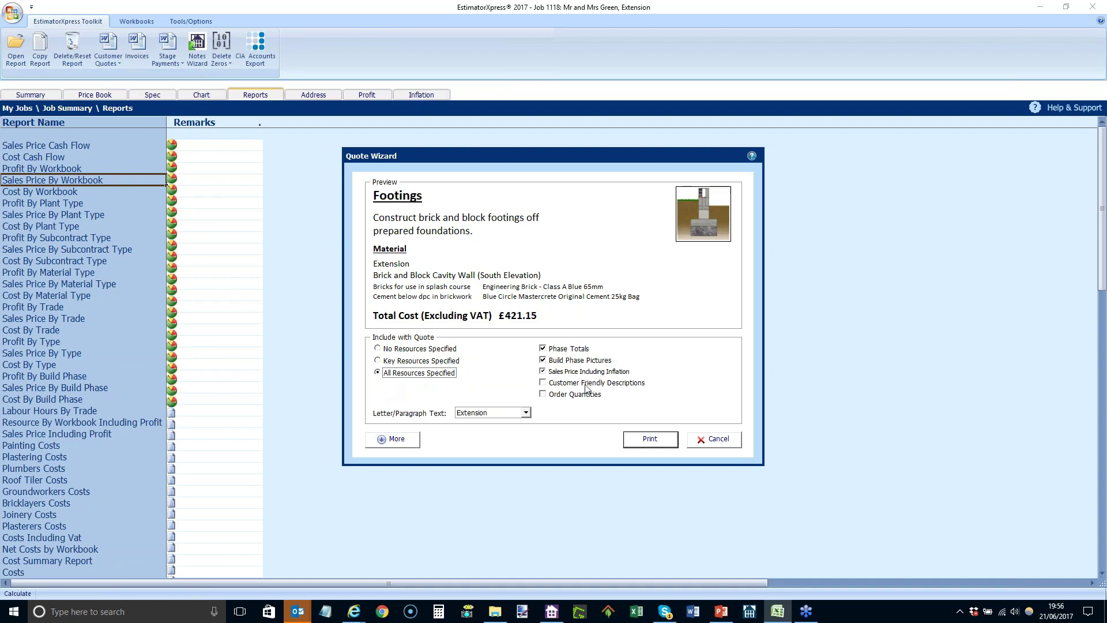
# Step: Try the quote preview without Phase Totals, Build Phase Pictures and Sales Price Including Inflation, restoring each option
pyautogui.click(547, 350)
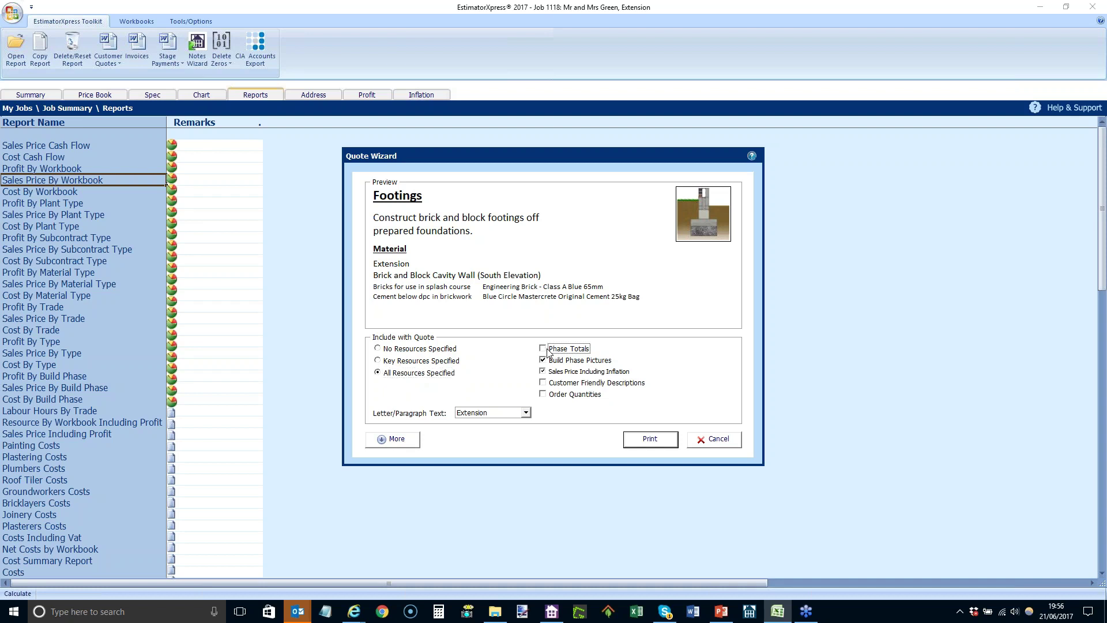
pyautogui.click(548, 350)
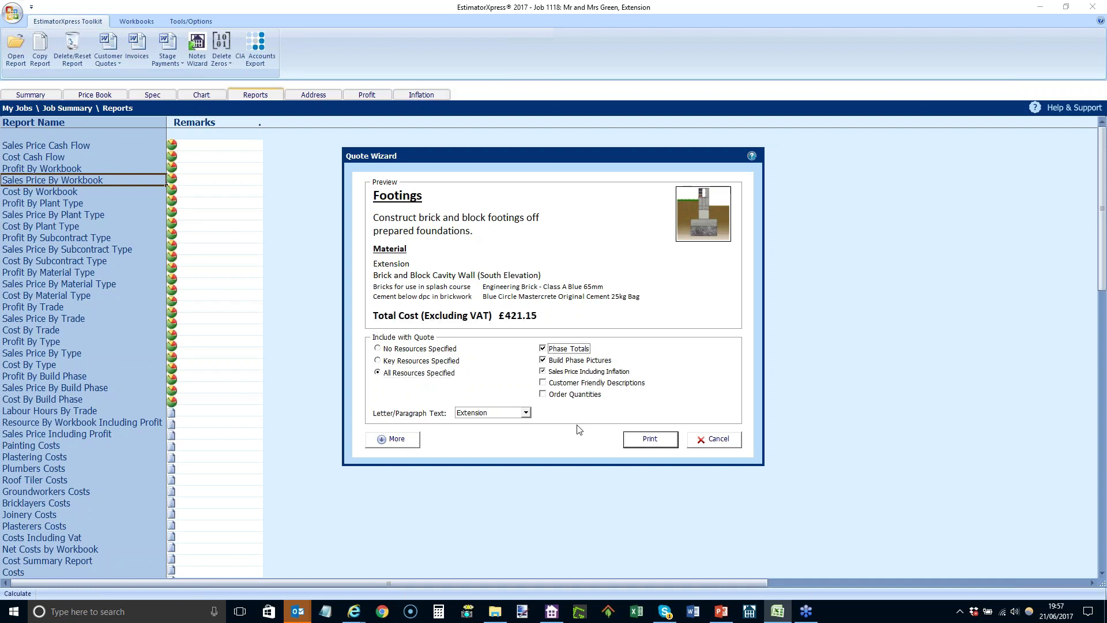
pyautogui.click(544, 360)
pyautogui.click(543, 362)
pyautogui.click(544, 374)
pyautogui.click(547, 377)
# Step: Include Customer Friendly Descriptions and Order Quantities, and generate the quote with VAT at a set rate of 20% over the price including profit
pyautogui.click(548, 385)
pyautogui.click(548, 386)
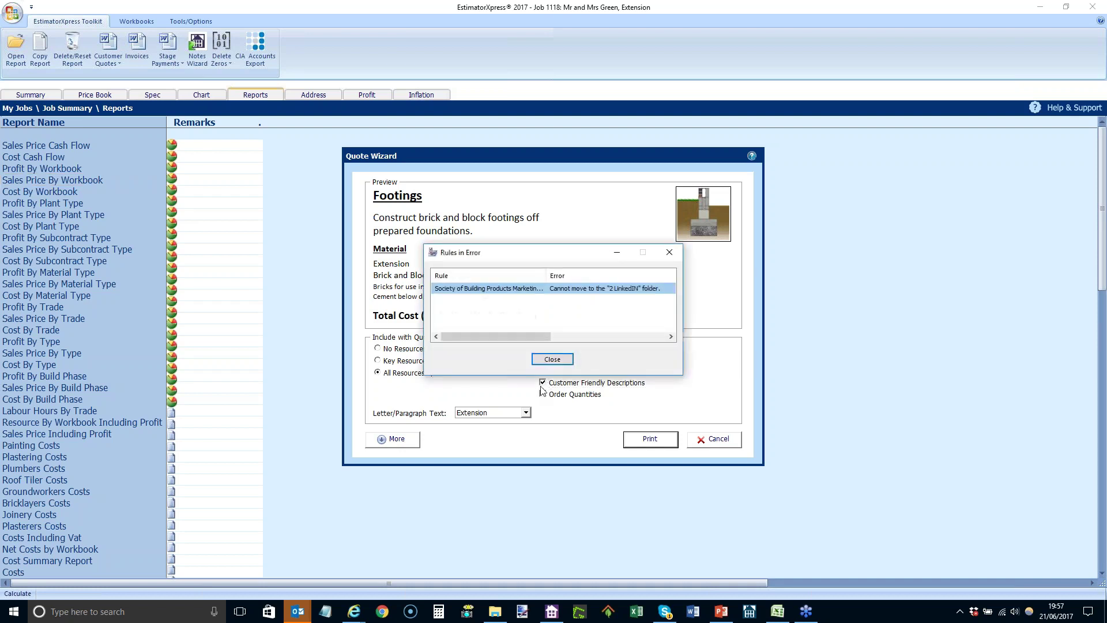
pyautogui.click(551, 360)
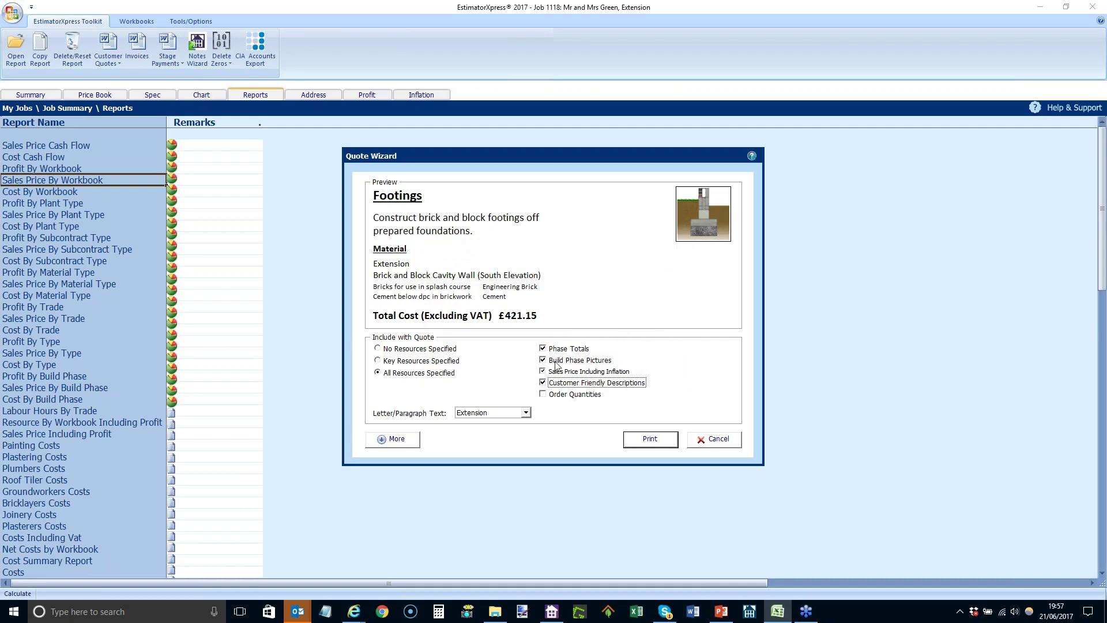
pyautogui.click(543, 396)
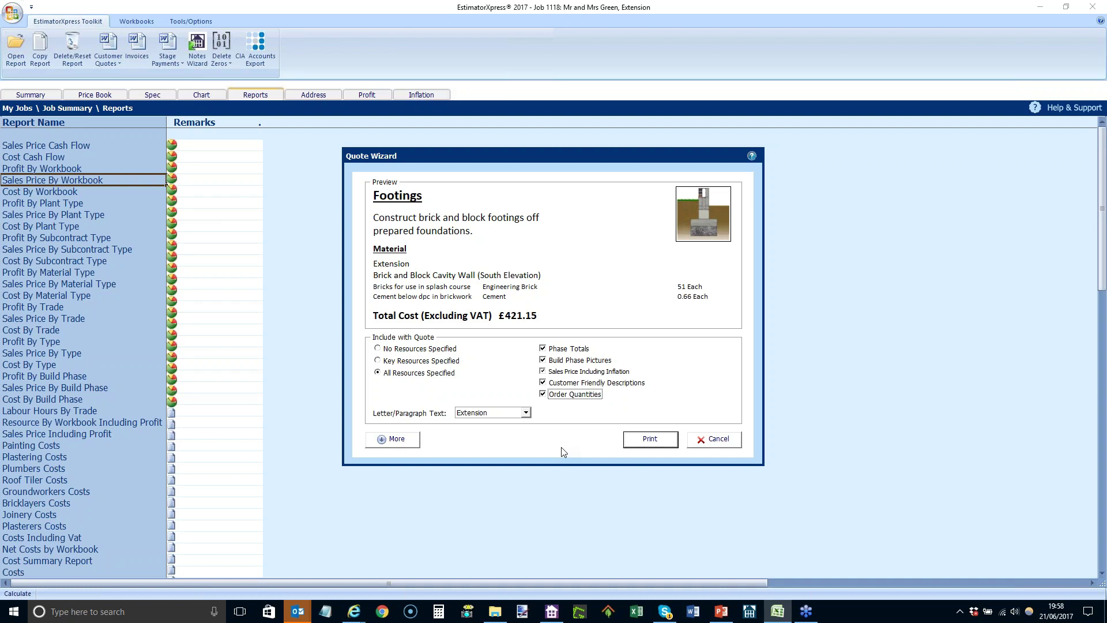
pyautogui.click(655, 446)
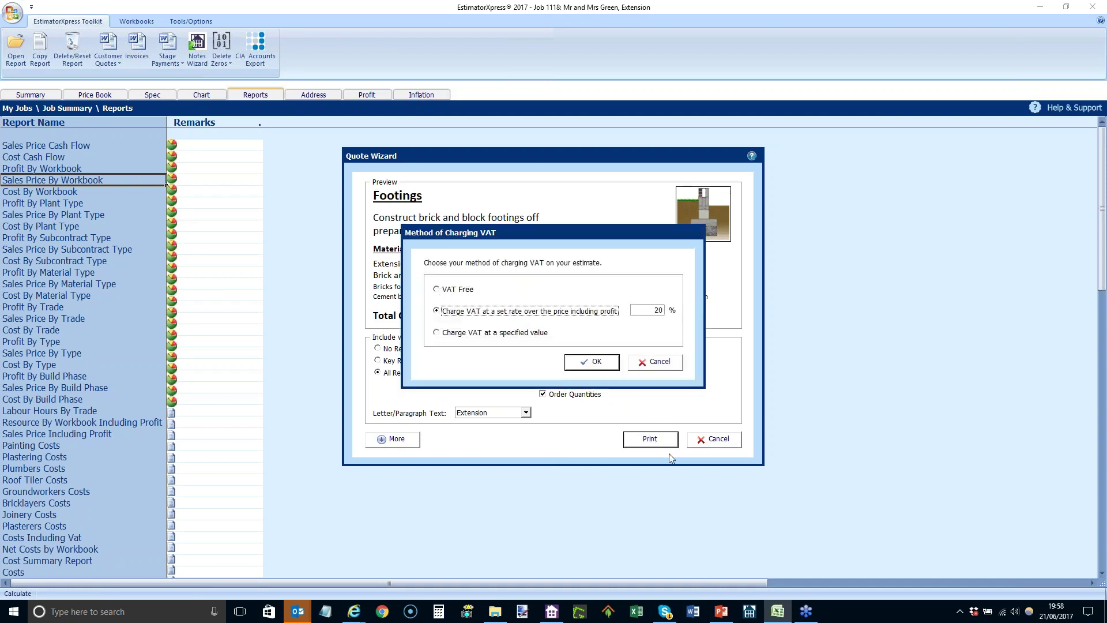
pyautogui.click(597, 362)
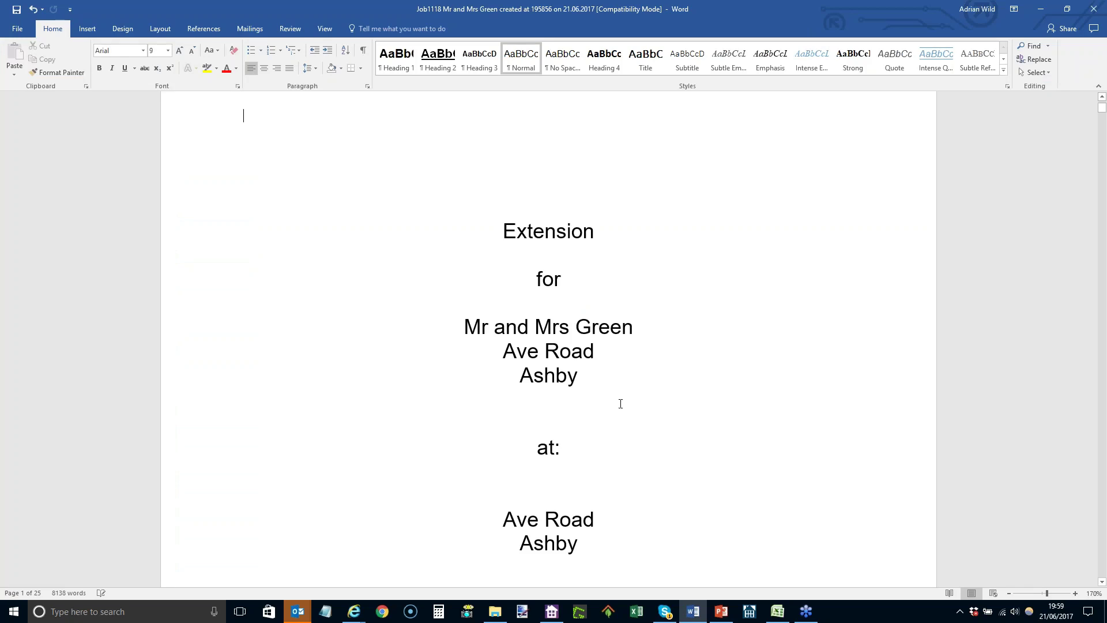
# Step: Examine the generated quote's cover page and introductory letter, from the customer and site addresses to the closing considerations
pyautogui.scroll(-4, 646, 391)
pyautogui.scroll(3, 658, 381)
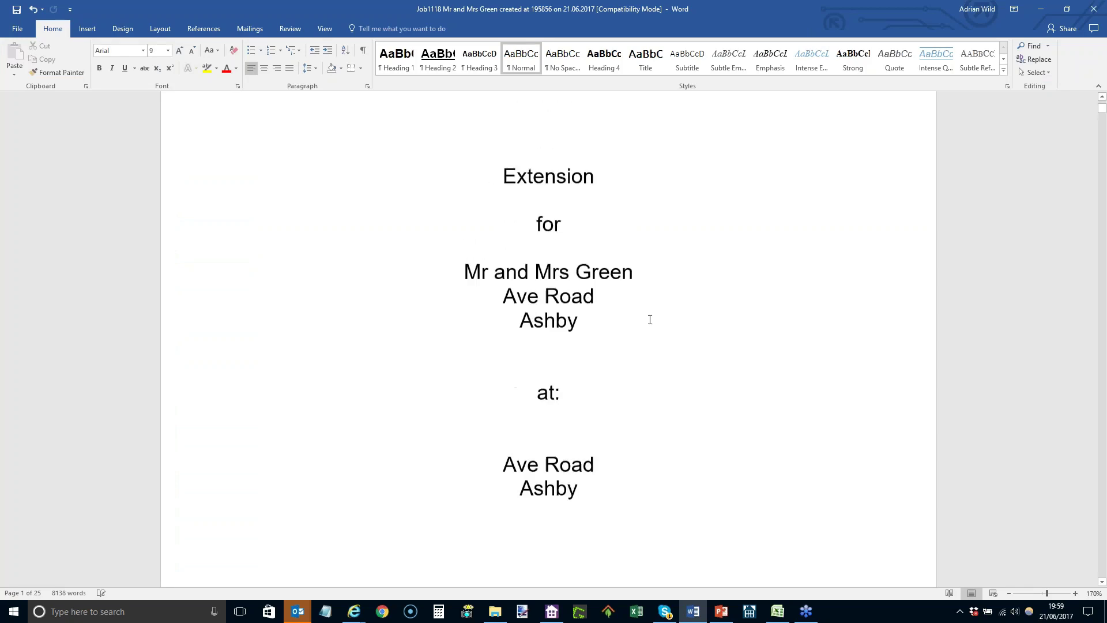
pyautogui.scroll(-15, 689, 354)
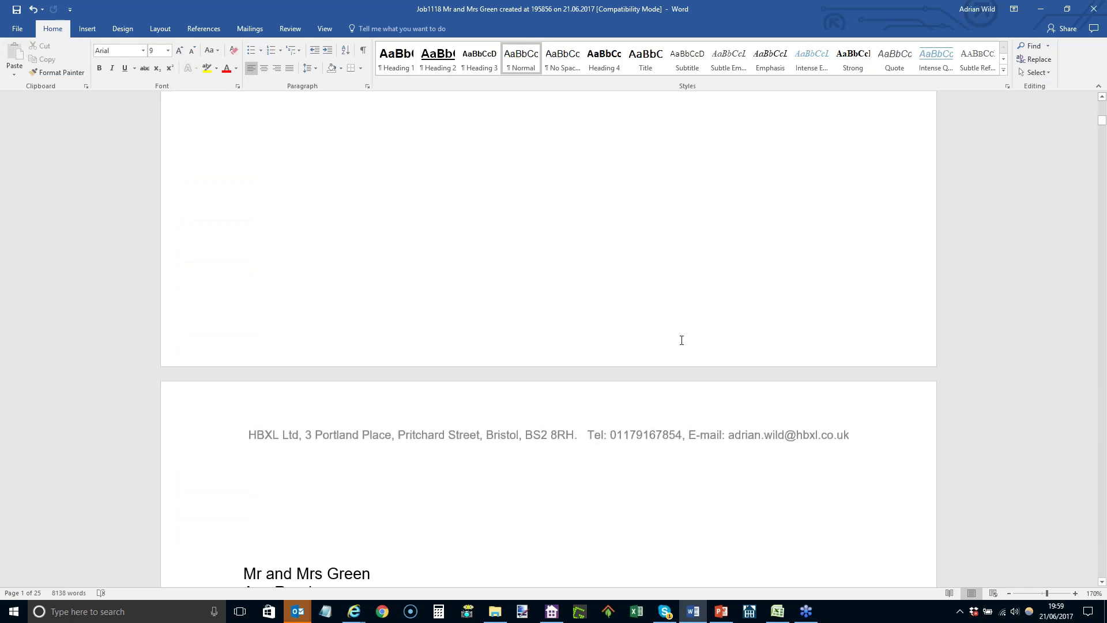
pyautogui.scroll(-3, 667, 326)
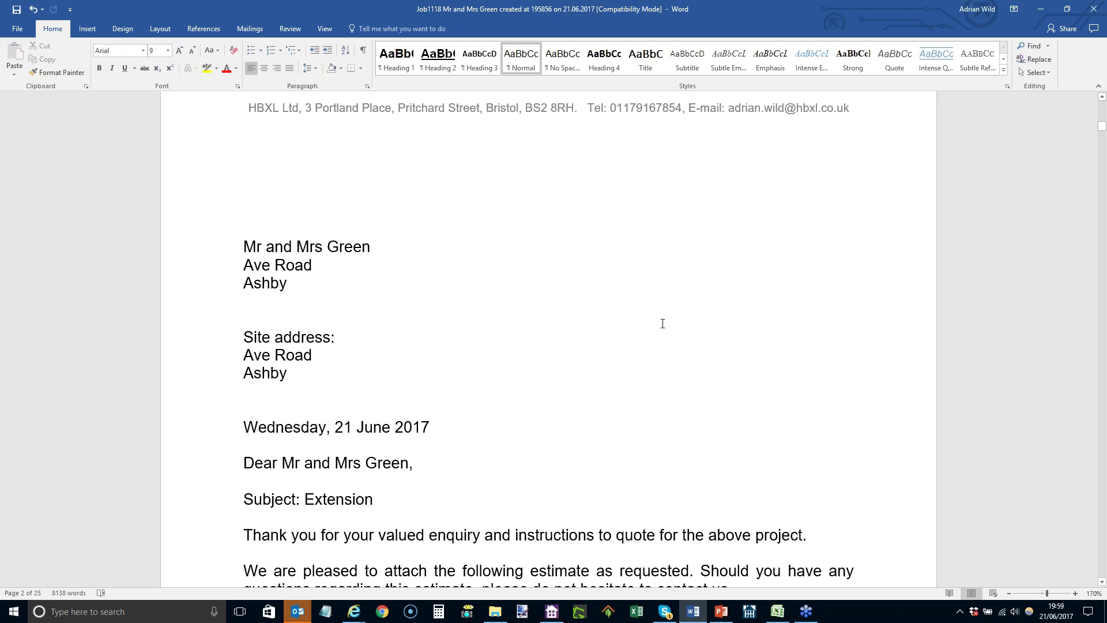
pyautogui.scroll(-6, 663, 324)
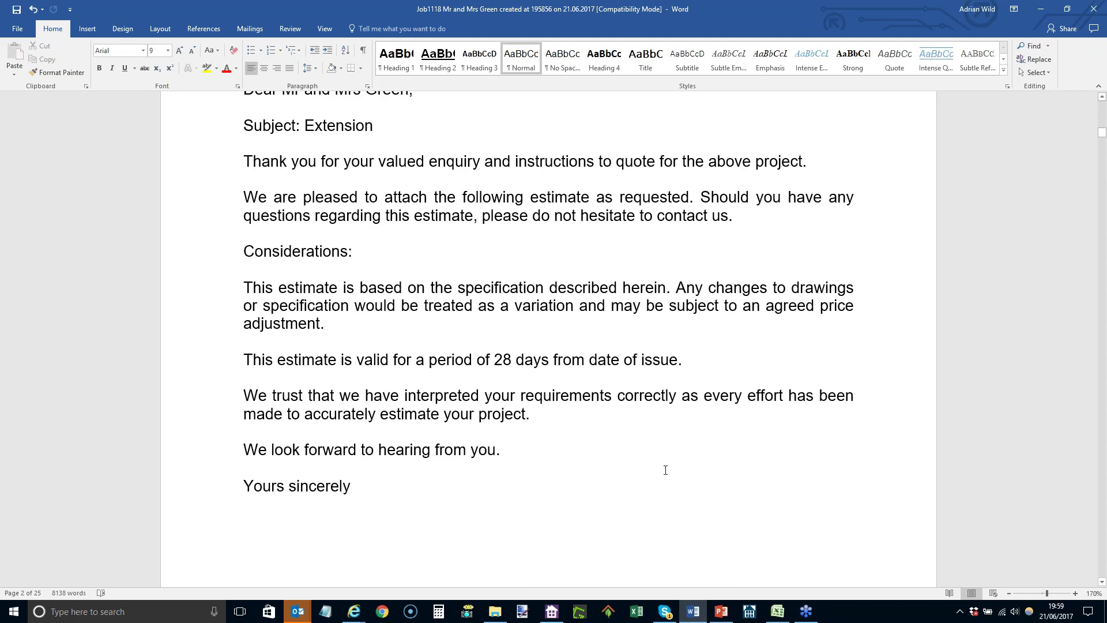
pyautogui.scroll(-2, 666, 470)
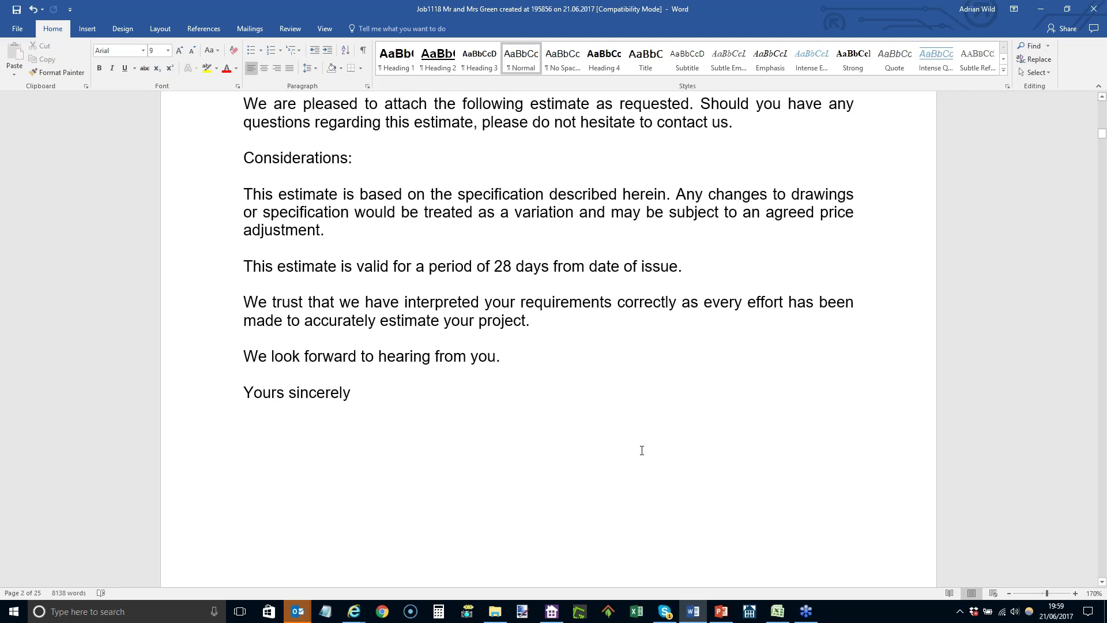
# Step: Examine the quote's build phases from Commencement to Brickwork Shell, including resources, quantities and phase totals, and close the document
pyautogui.scroll(-14, 636, 454)
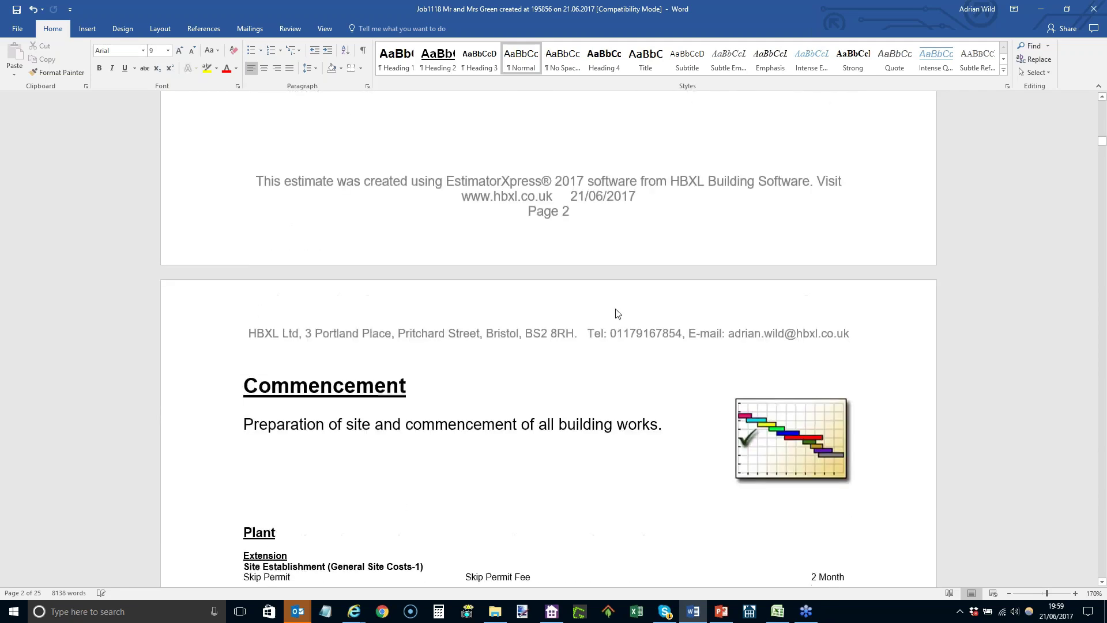
pyautogui.scroll(-9, 616, 307)
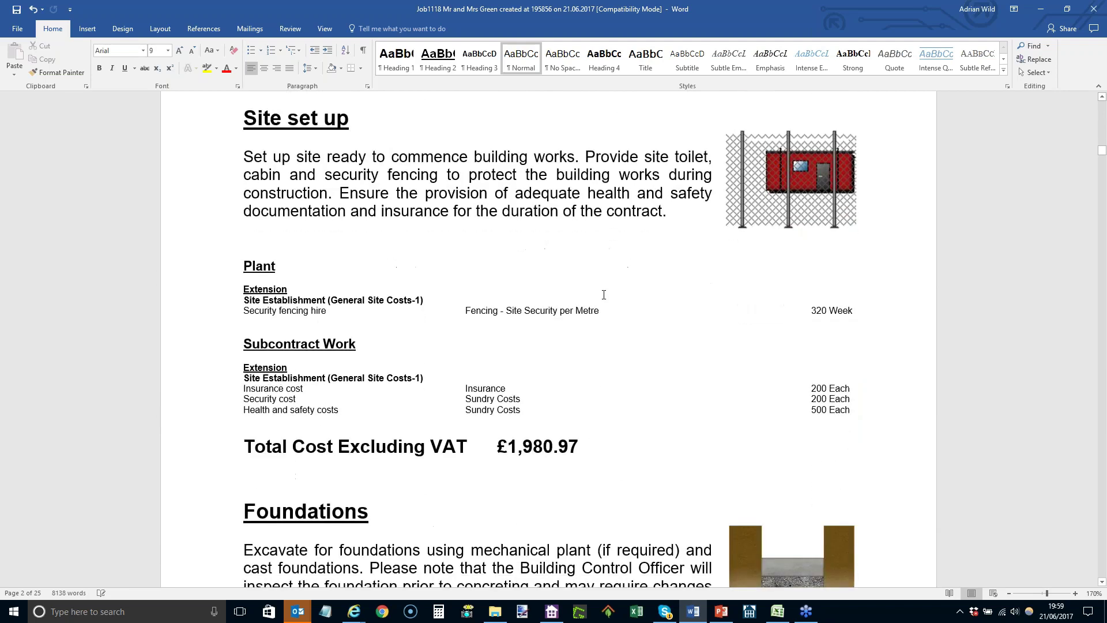
pyautogui.scroll(-9, 606, 289)
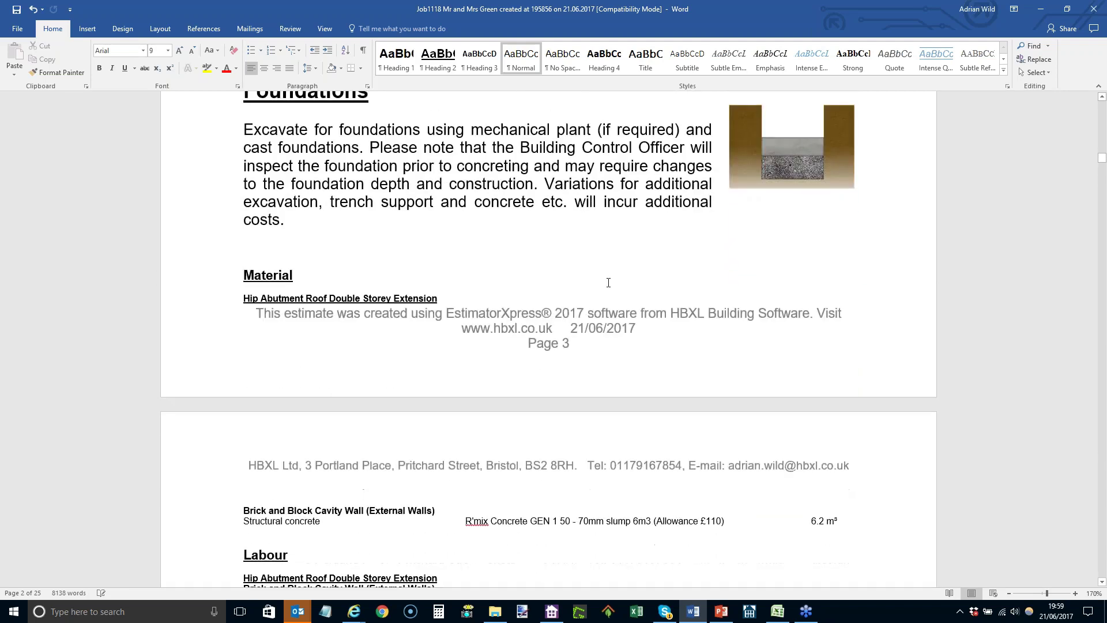
pyautogui.scroll(-5, 612, 282)
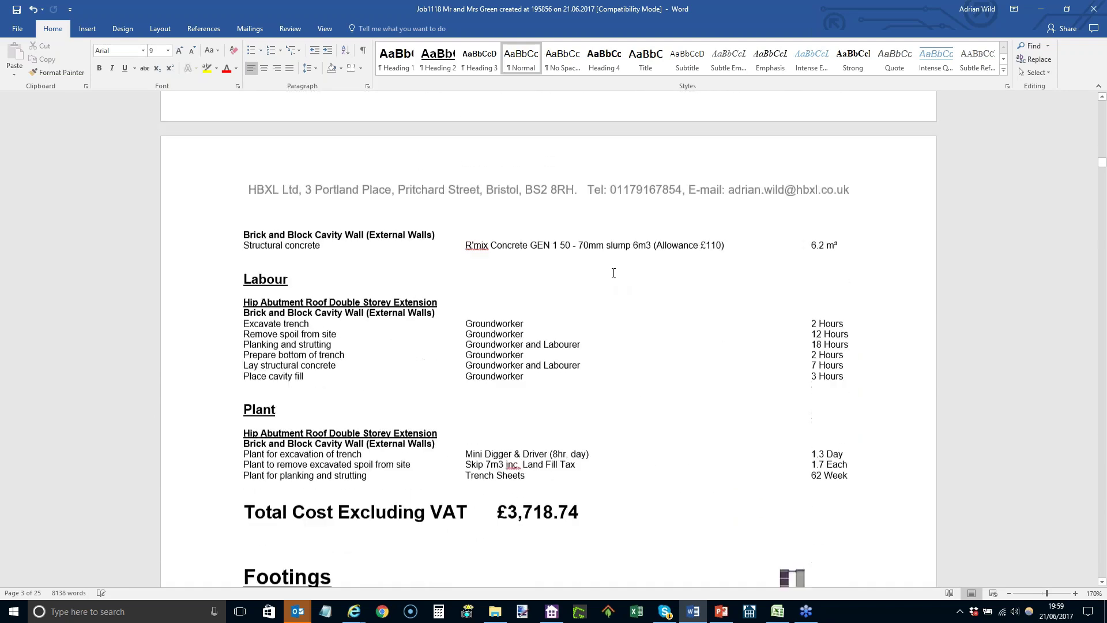
pyautogui.scroll(-1, 612, 272)
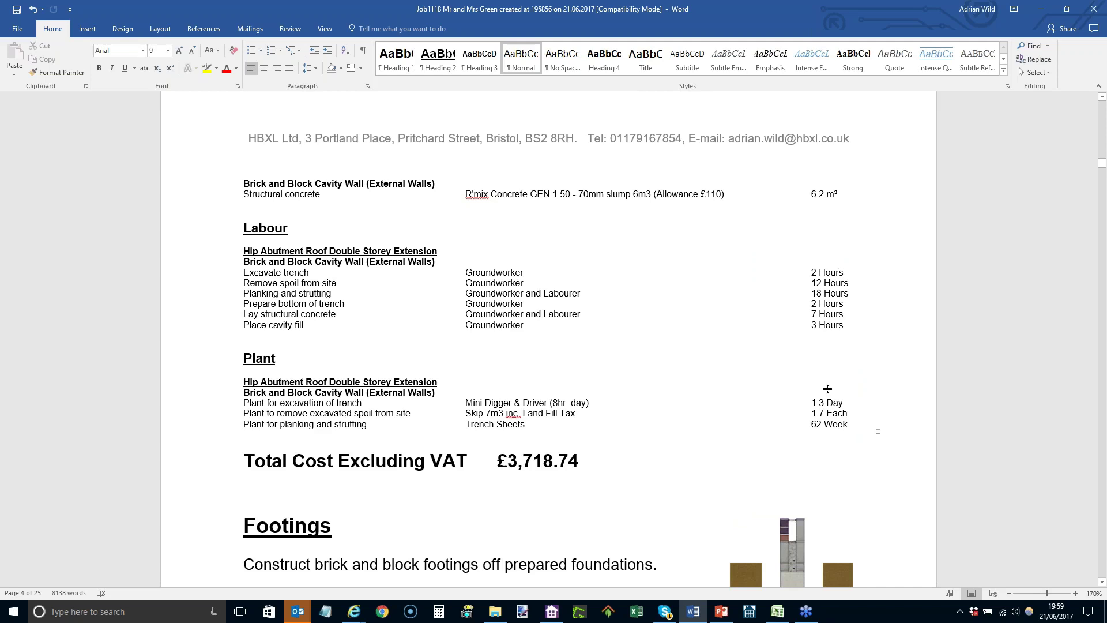
pyautogui.scroll(-5, 857, 292)
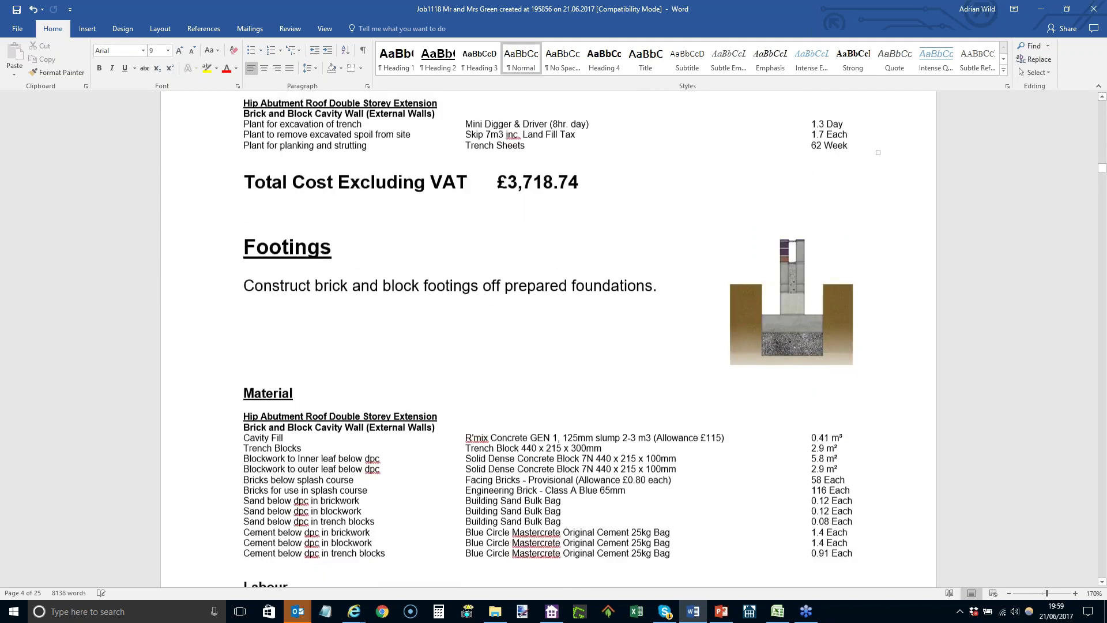
pyautogui.scroll(-3, 820, 316)
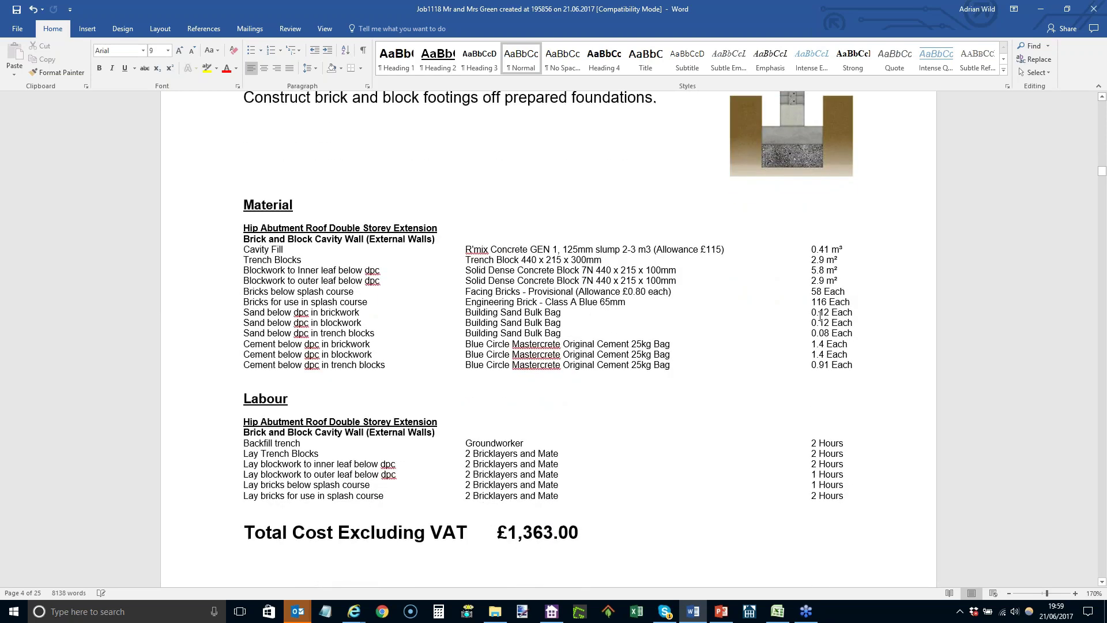
pyautogui.scroll(-2, 820, 316)
pyautogui.scroll(-7, 823, 316)
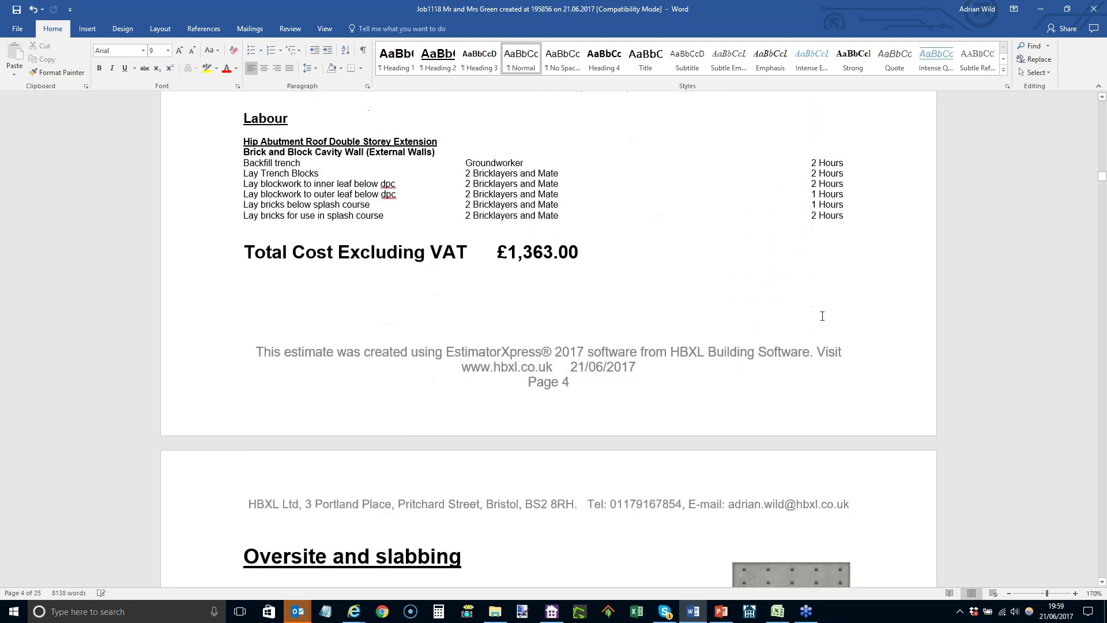
pyautogui.scroll(-5, 825, 316)
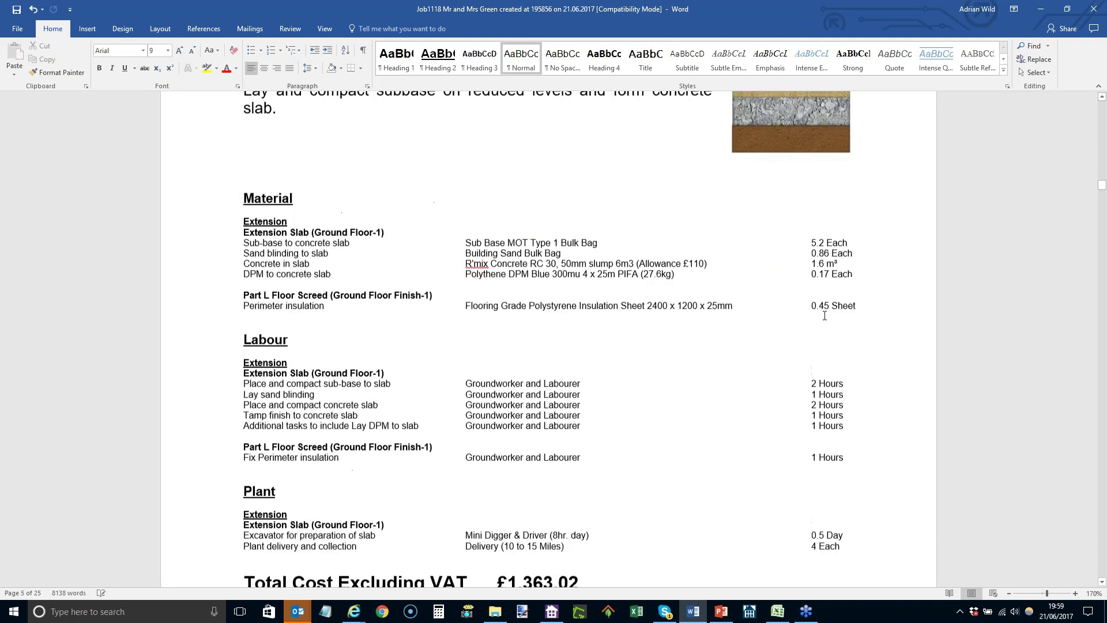
pyautogui.scroll(-5, 821, 319)
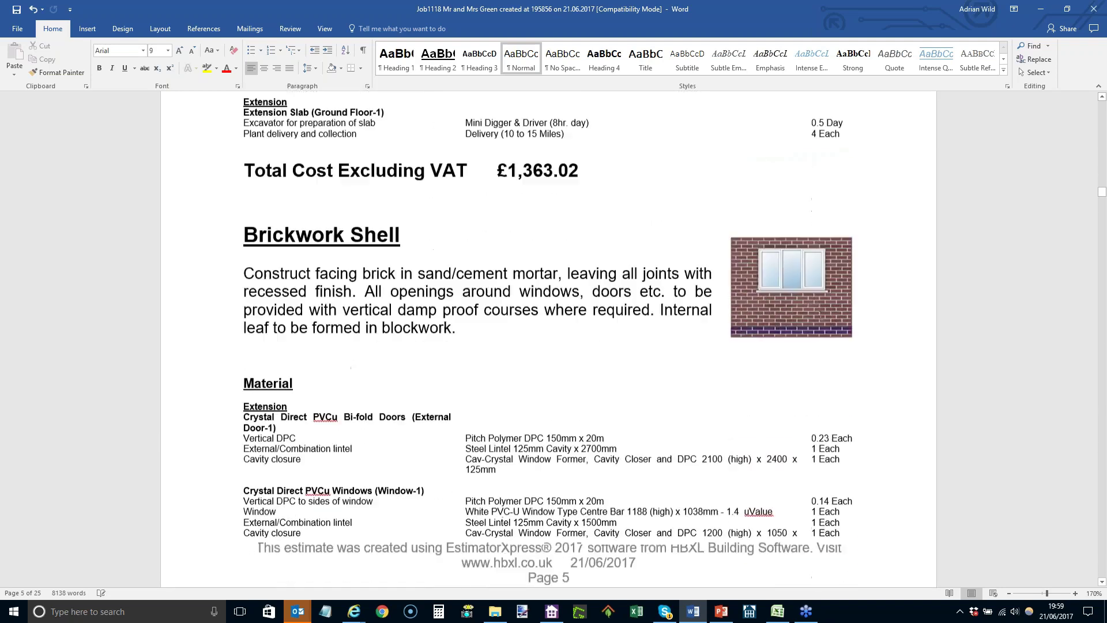
pyautogui.click(1094, 8)
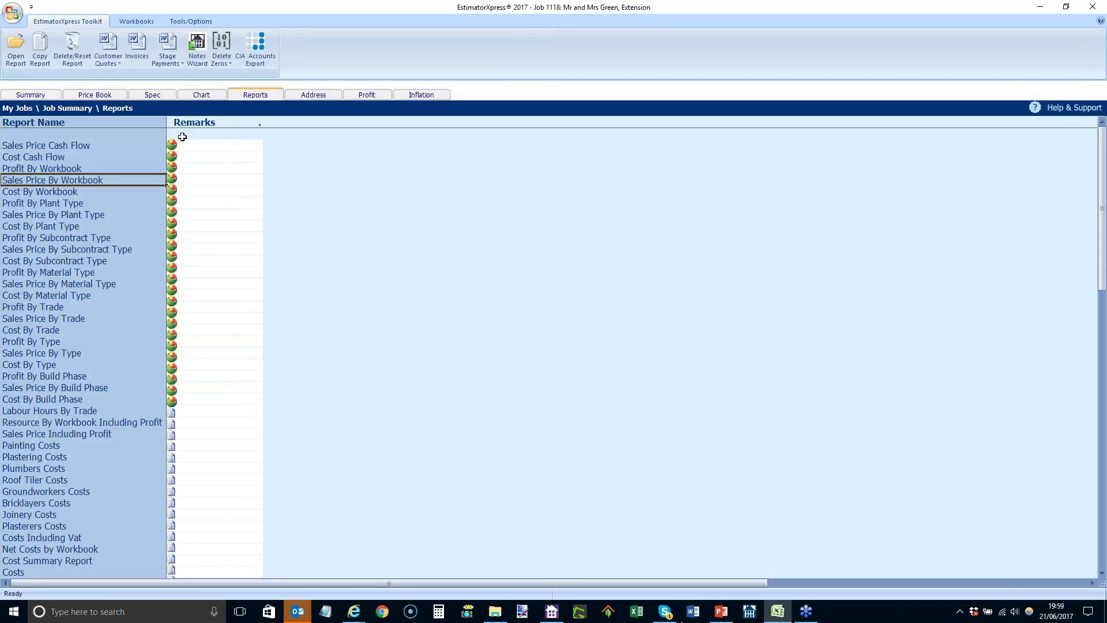
# Step: Generate another customer quote by build phase with Key Resources Specified, accepting the VAT charging method
pyautogui.click(108, 49)
pyautogui.click(124, 80)
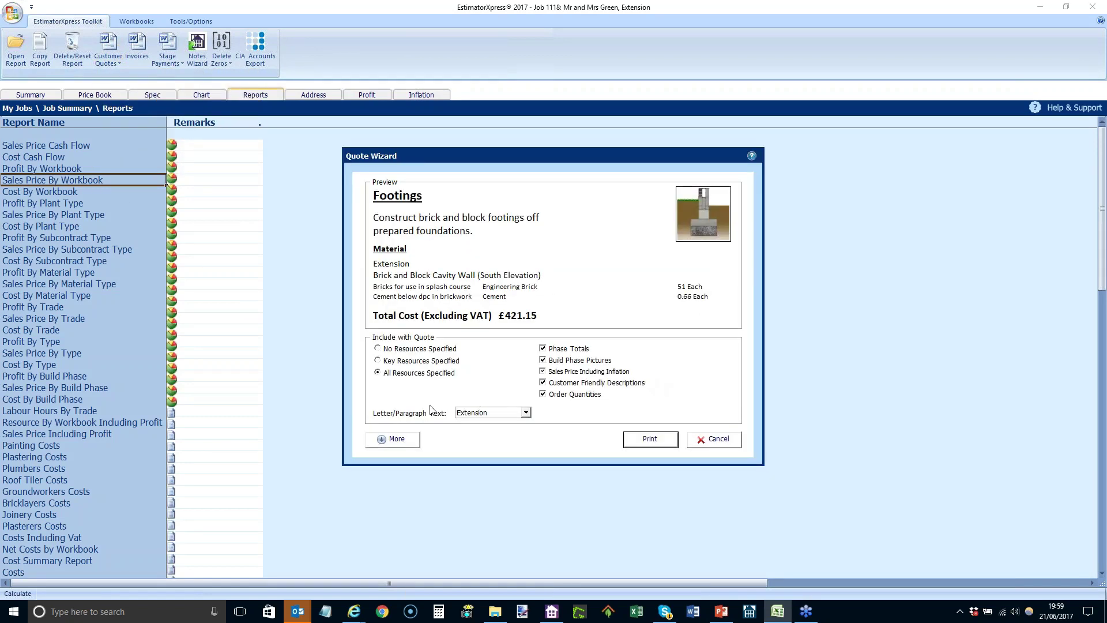
pyautogui.click(381, 363)
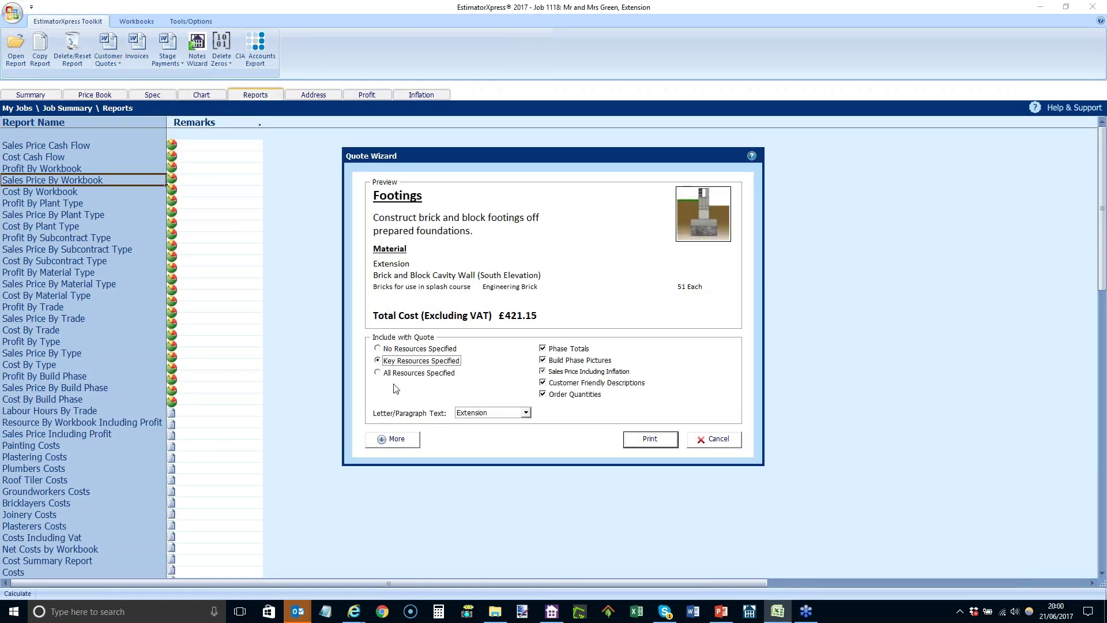
pyautogui.click(638, 443)
pyautogui.click(594, 362)
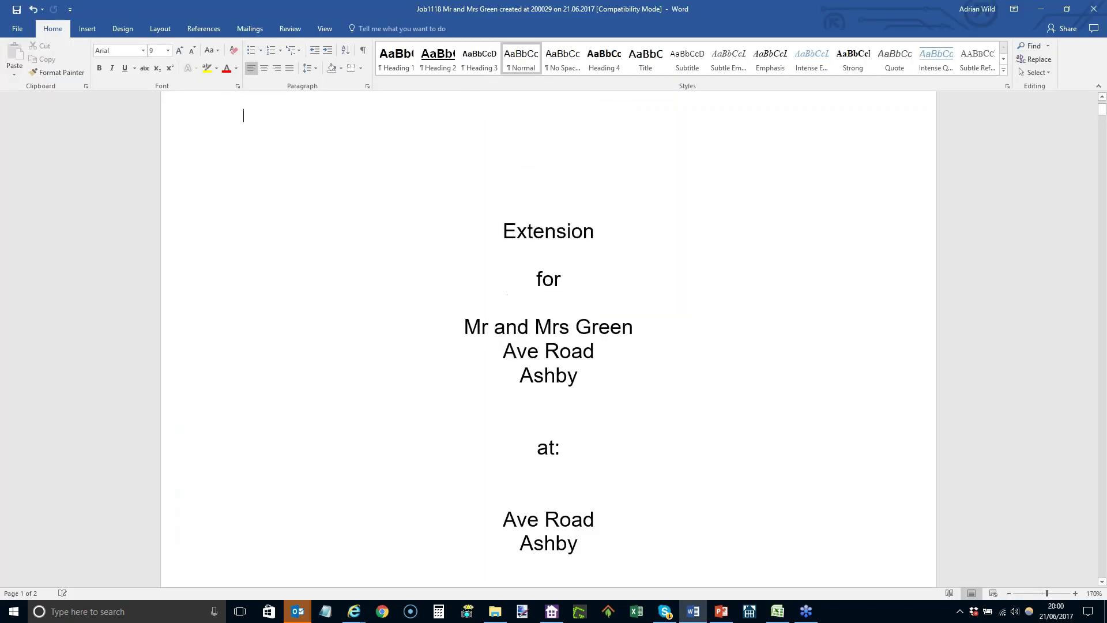
# Step: Examine the key-resources quote from the introductory letter through the Site set up, Foundations, Footings, Oversite and Brickwork Shell phases
pyautogui.scroll(-20, 602, 448)
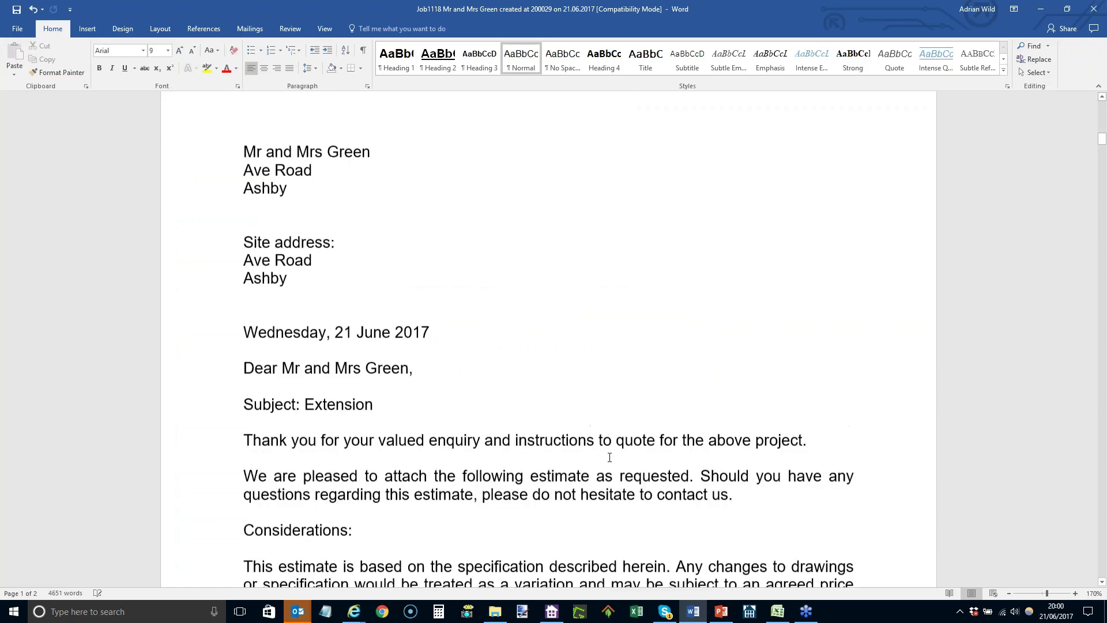
pyautogui.scroll(-18, 615, 455)
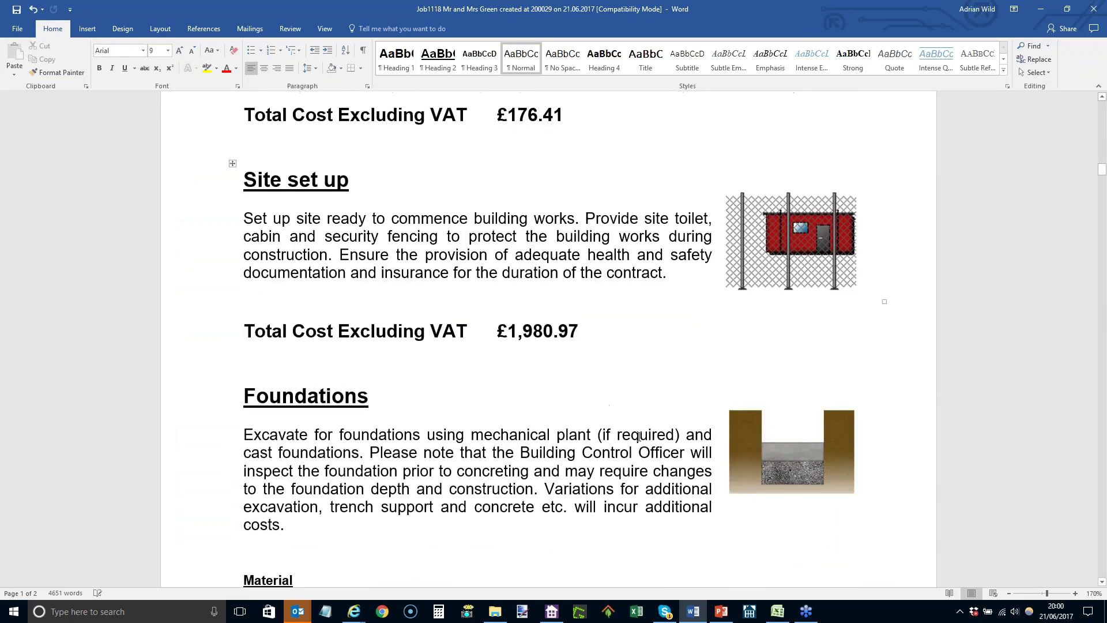
pyautogui.scroll(-4, 648, 432)
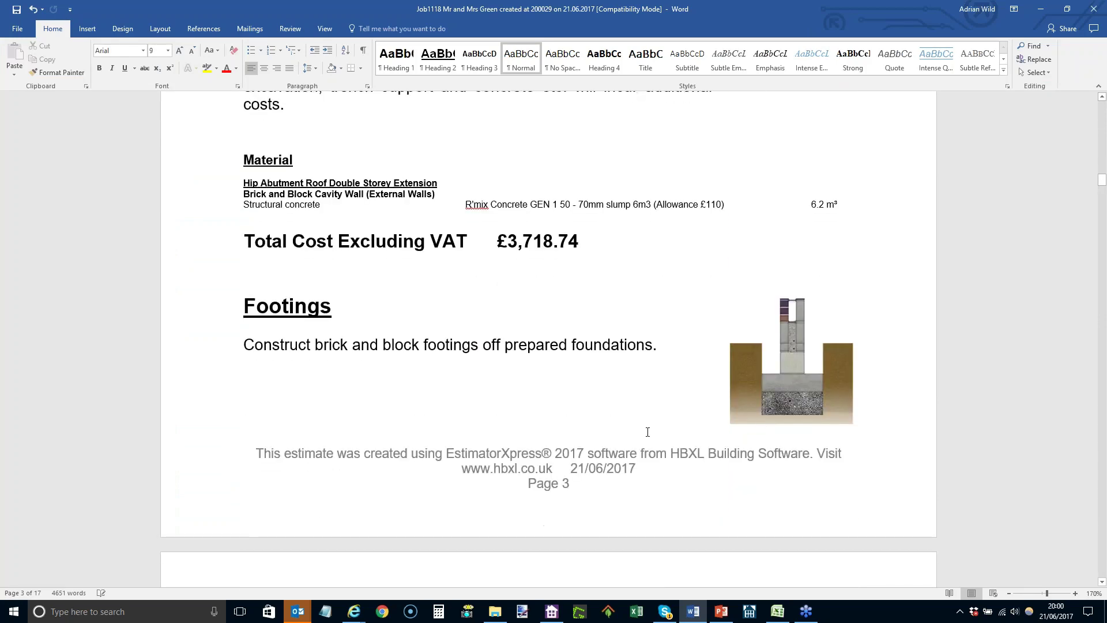
pyautogui.scroll(-10, 673, 416)
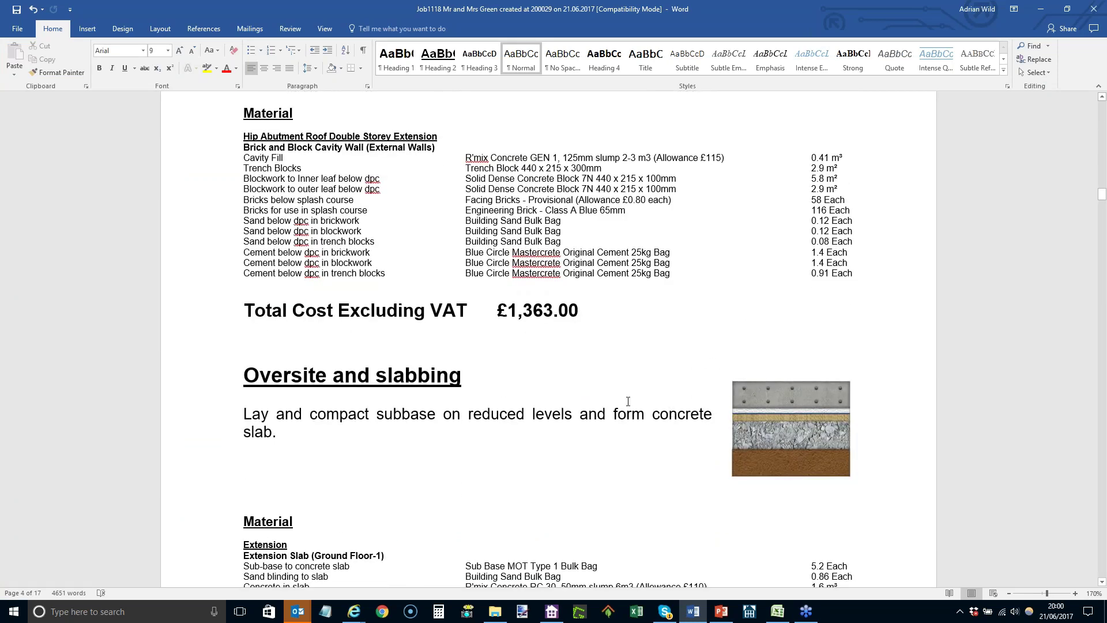
pyautogui.scroll(-10, 628, 401)
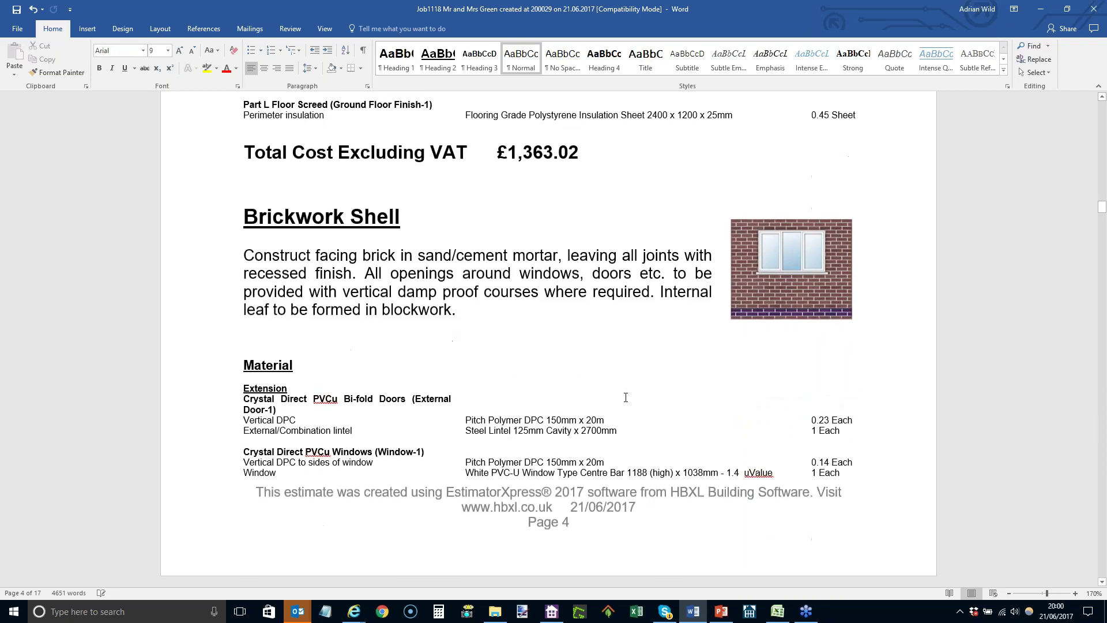
pyautogui.scroll(-4, 626, 398)
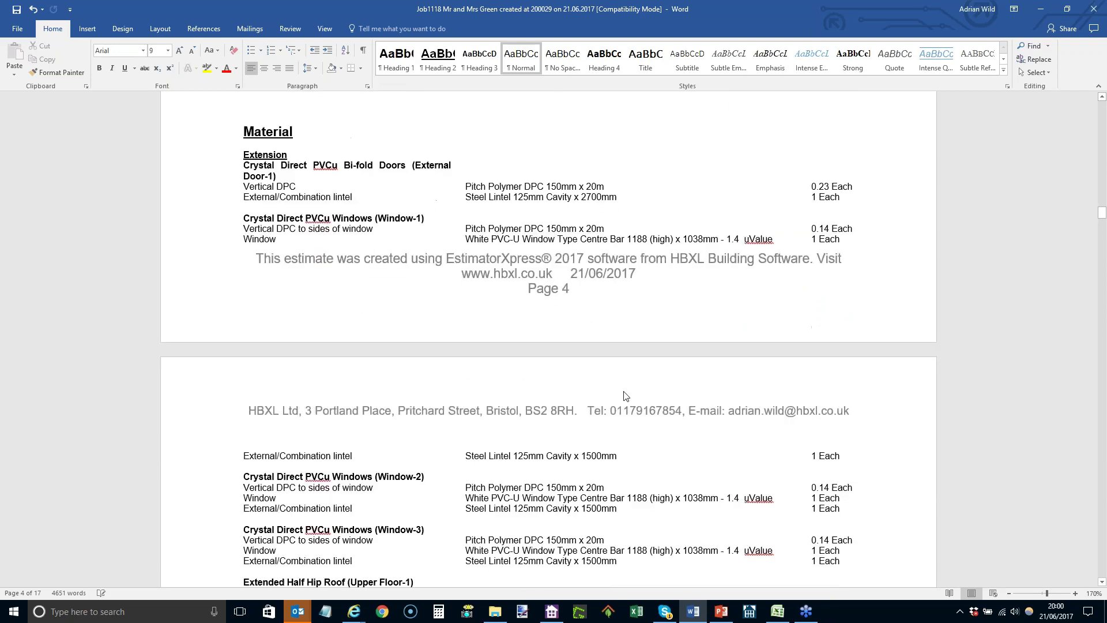
pyautogui.scroll(-2, 626, 395)
pyautogui.scroll(6, 626, 396)
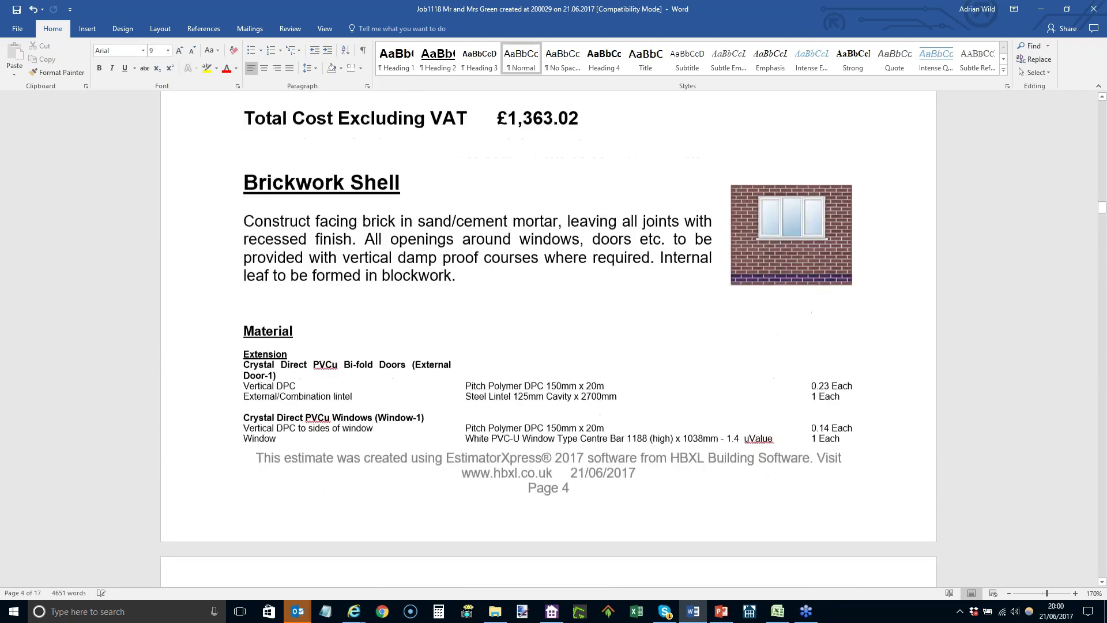
# Step: Examine the key-resources quote's Brickwork Shell material list and Drains phase, including resource descriptions, quantities and phase totals
pyautogui.scroll(1, 584, 367)
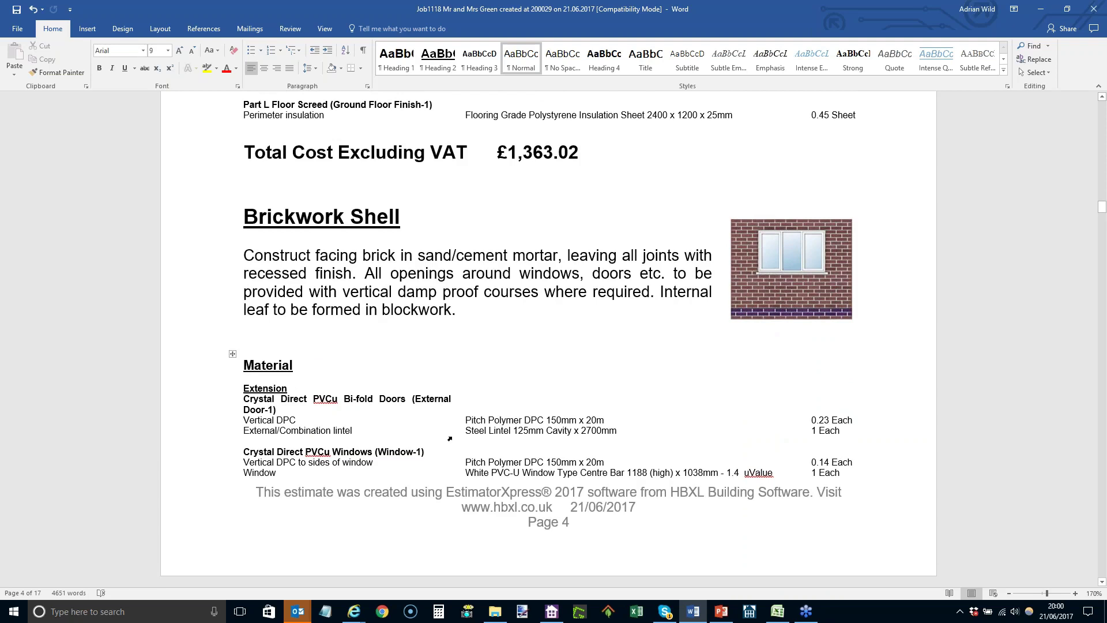
pyautogui.scroll(-6, 287, 419)
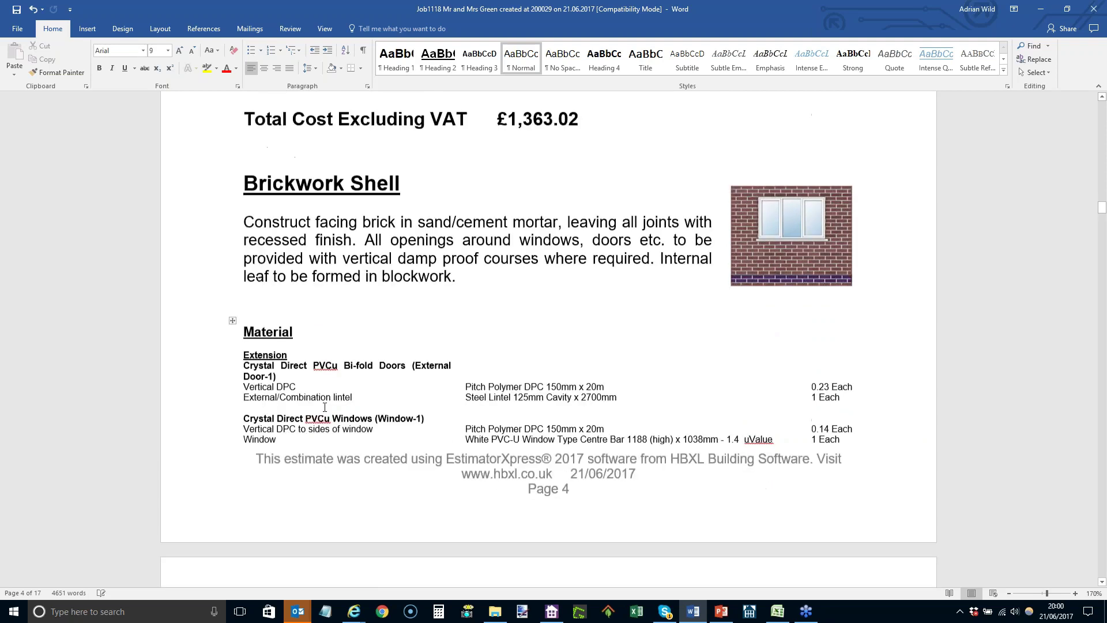
pyautogui.scroll(-1, 356, 365)
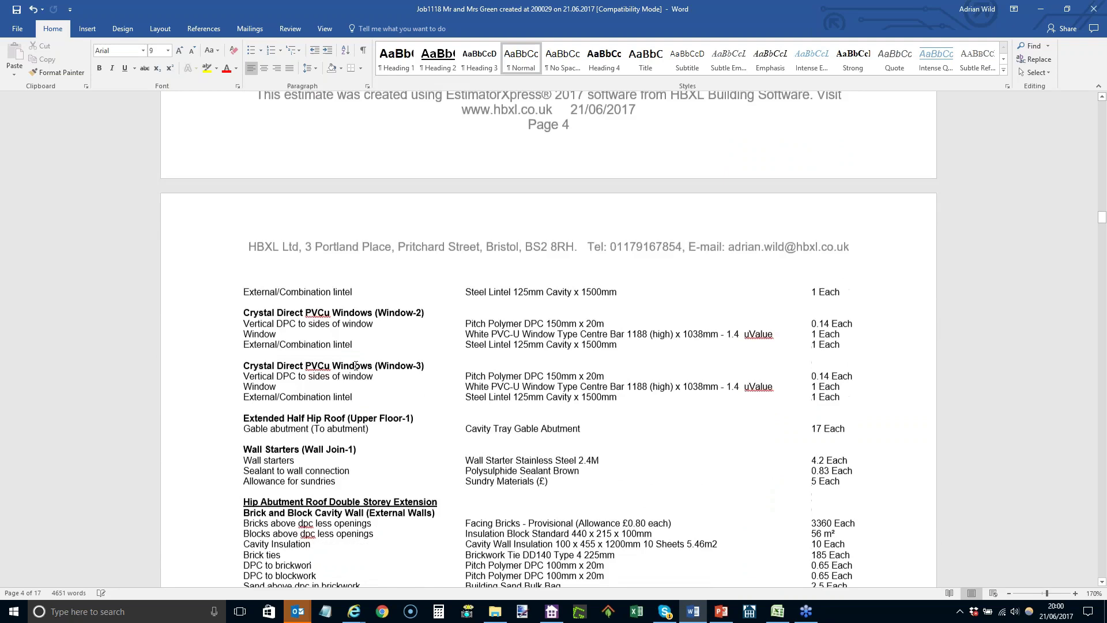
pyautogui.scroll(-2, 724, 433)
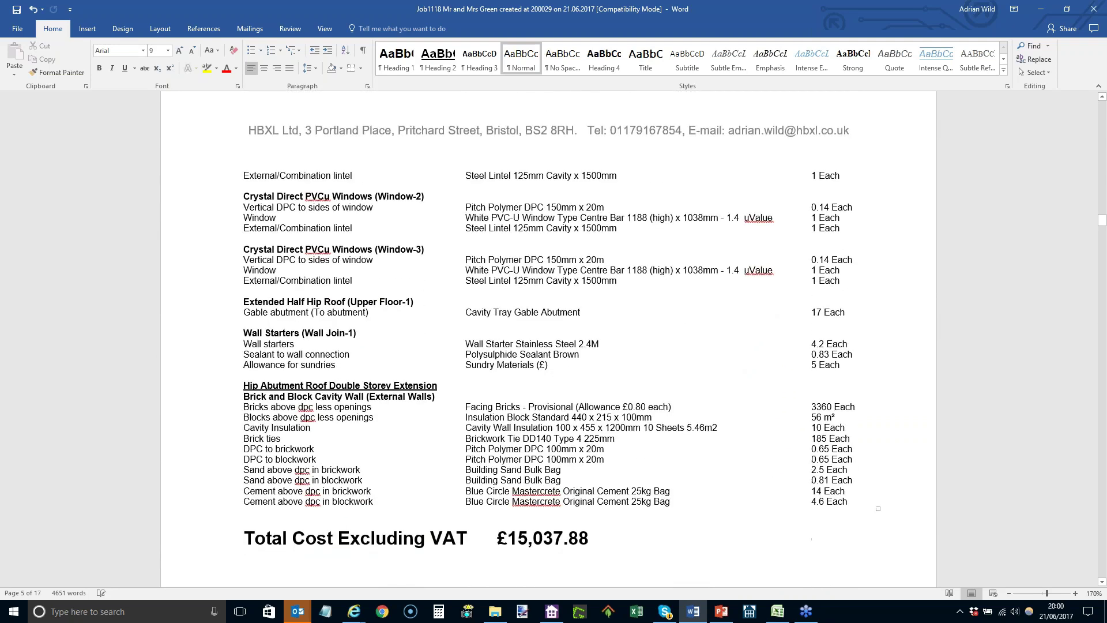
pyautogui.scroll(-1, 689, 377)
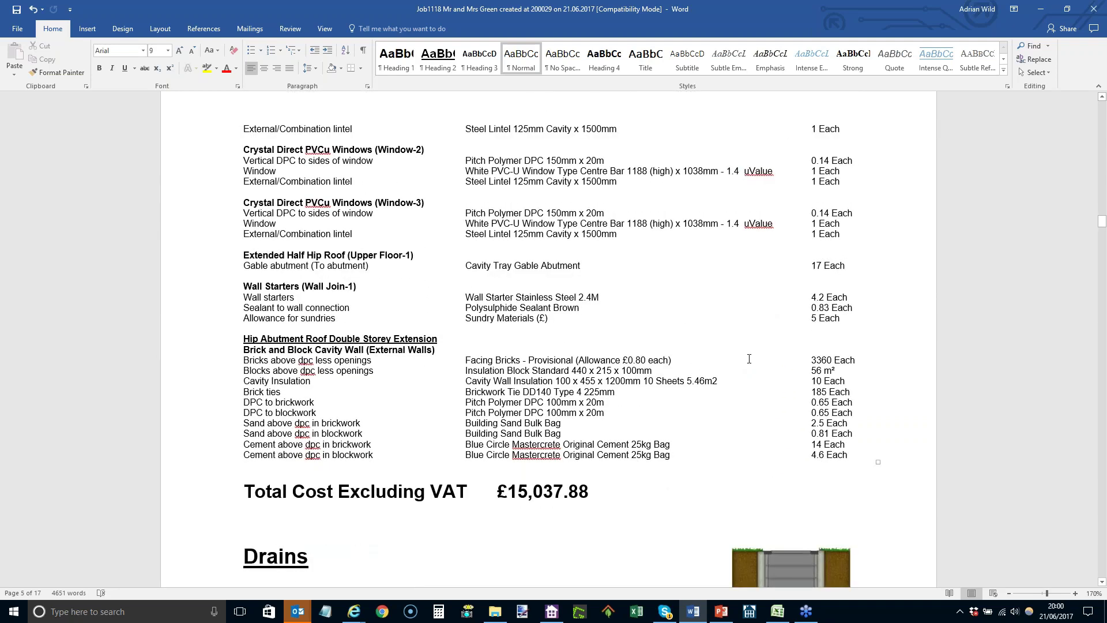
pyautogui.scroll(-1, 749, 359)
pyautogui.scroll(-8, 777, 344)
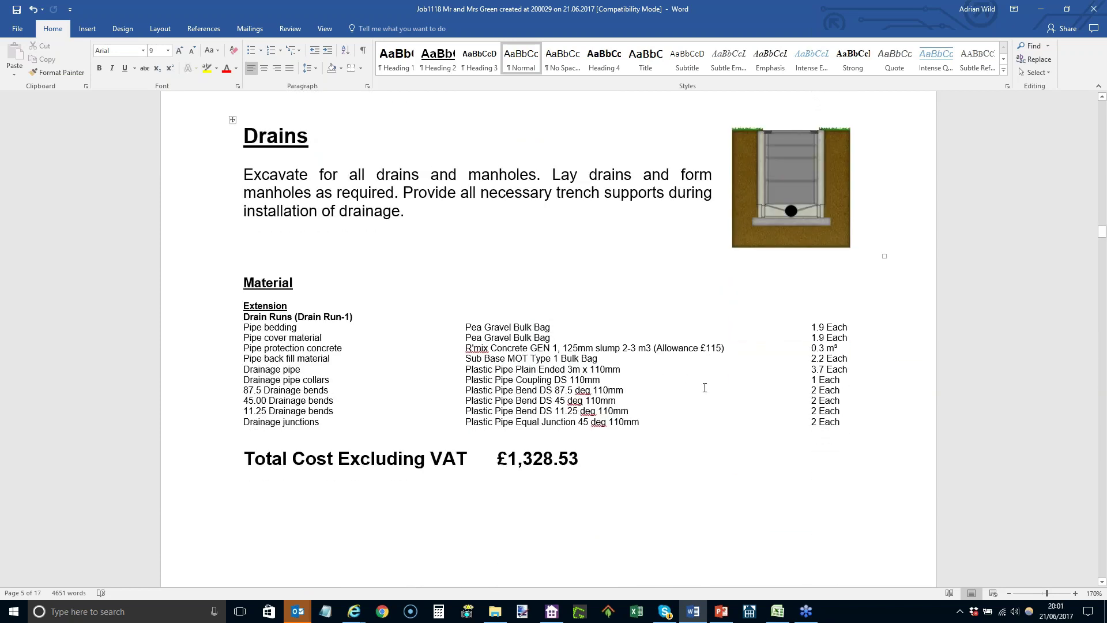
pyautogui.scroll(-6, 707, 394)
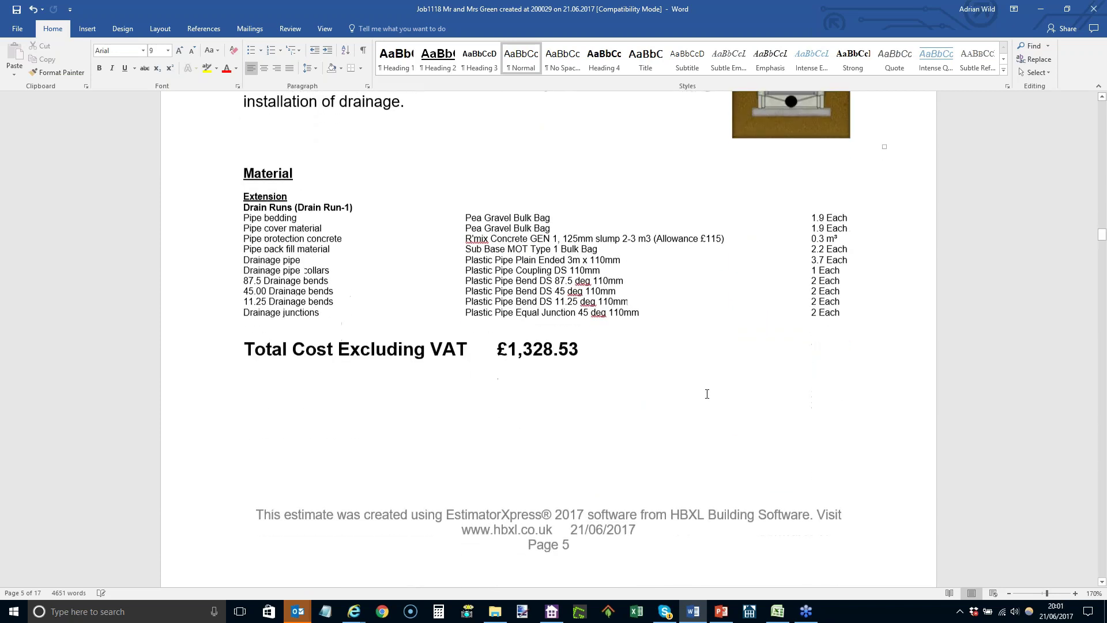
# Step: Examine the quote's phases from Internal Preparation and First Floor Joists through Roof Structure and Roof Tiling to Electrician 1st Fix
pyautogui.scroll(-12, 719, 382)
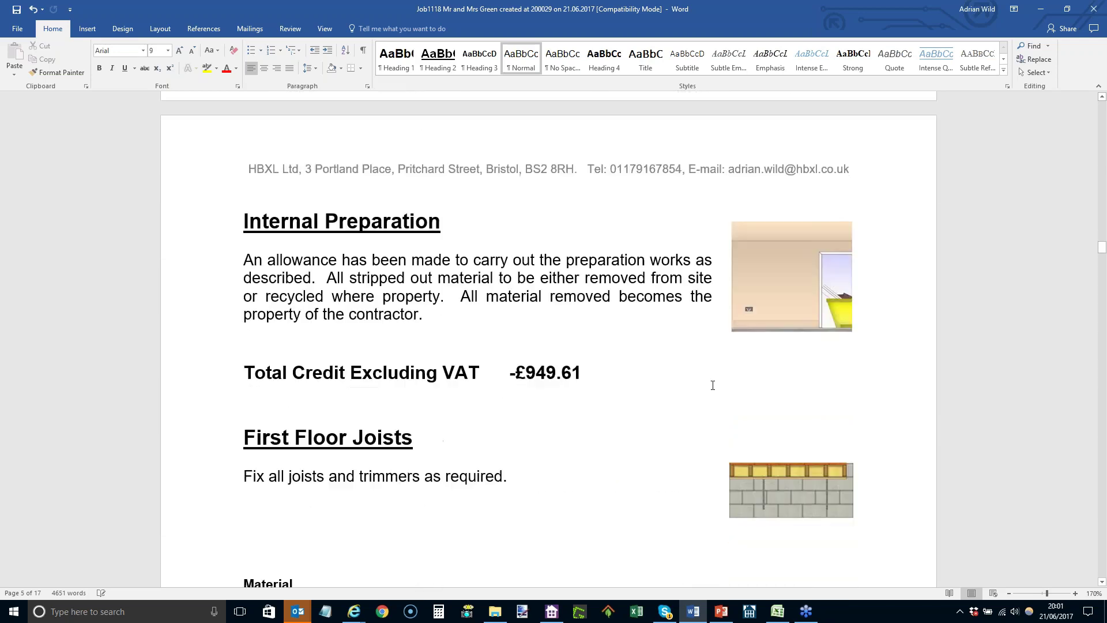
pyautogui.scroll(-7, 720, 383)
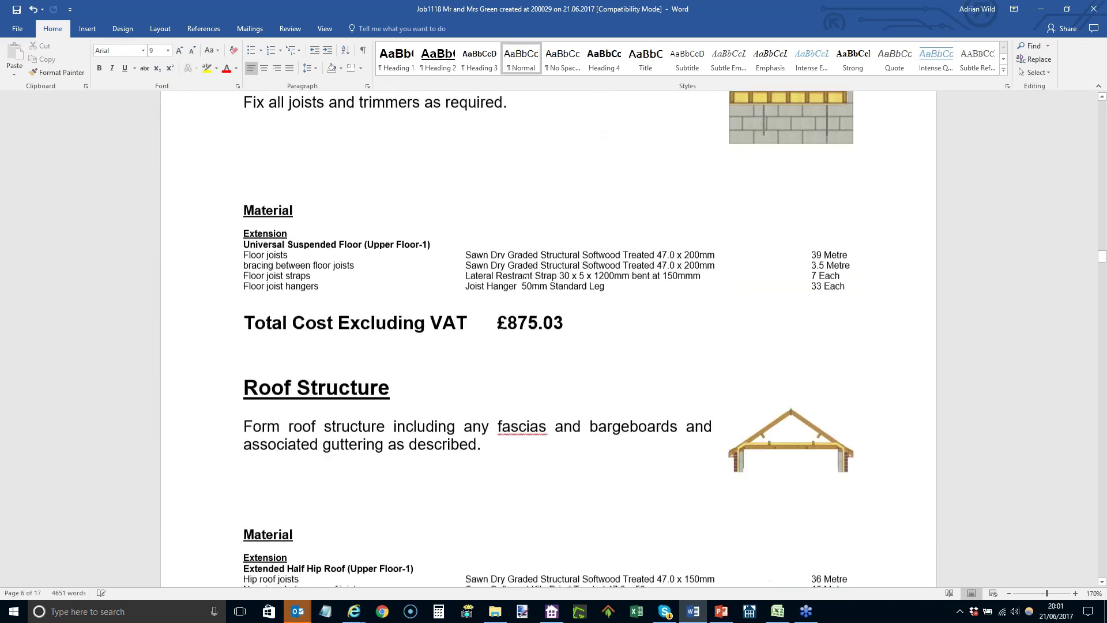
pyautogui.scroll(-2, 732, 380)
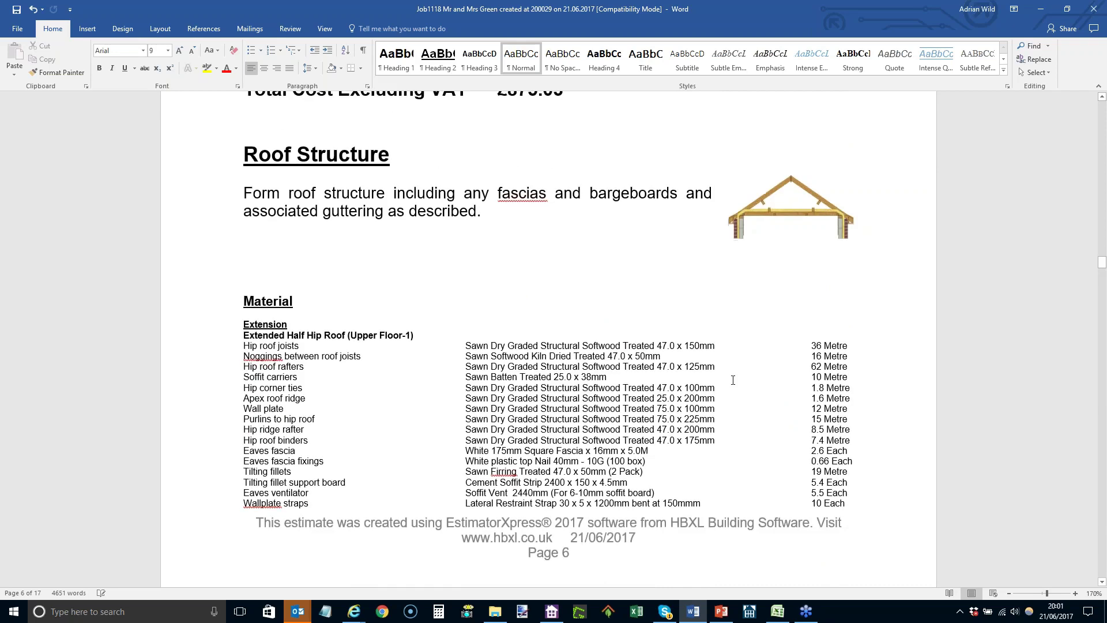
pyautogui.scroll(-2, 733, 380)
pyautogui.scroll(-15, 768, 372)
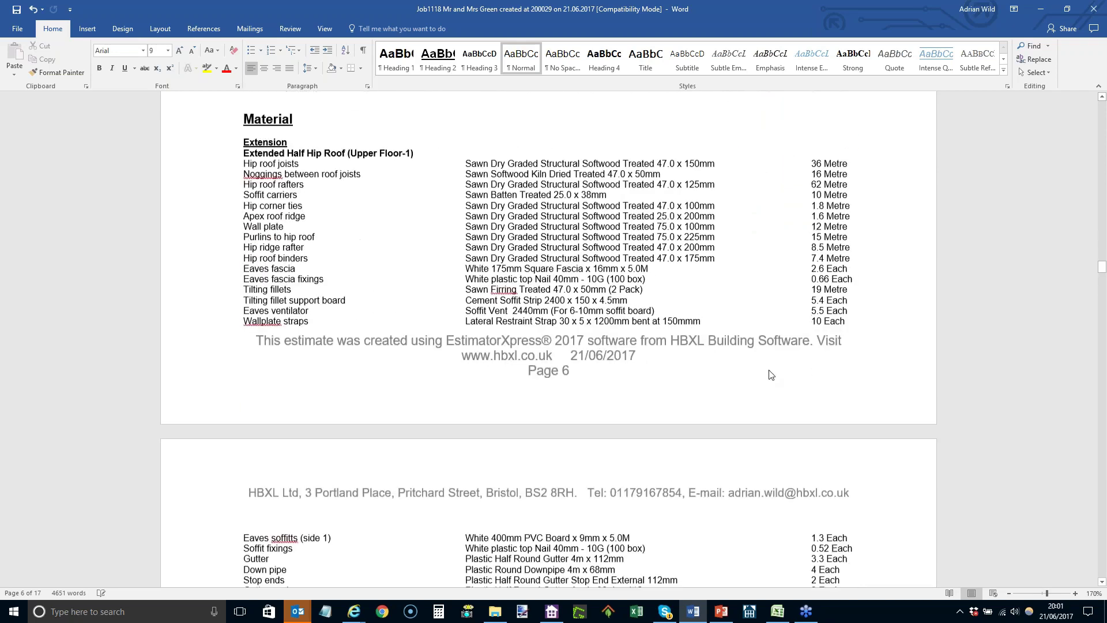
pyautogui.scroll(-11, 803, 360)
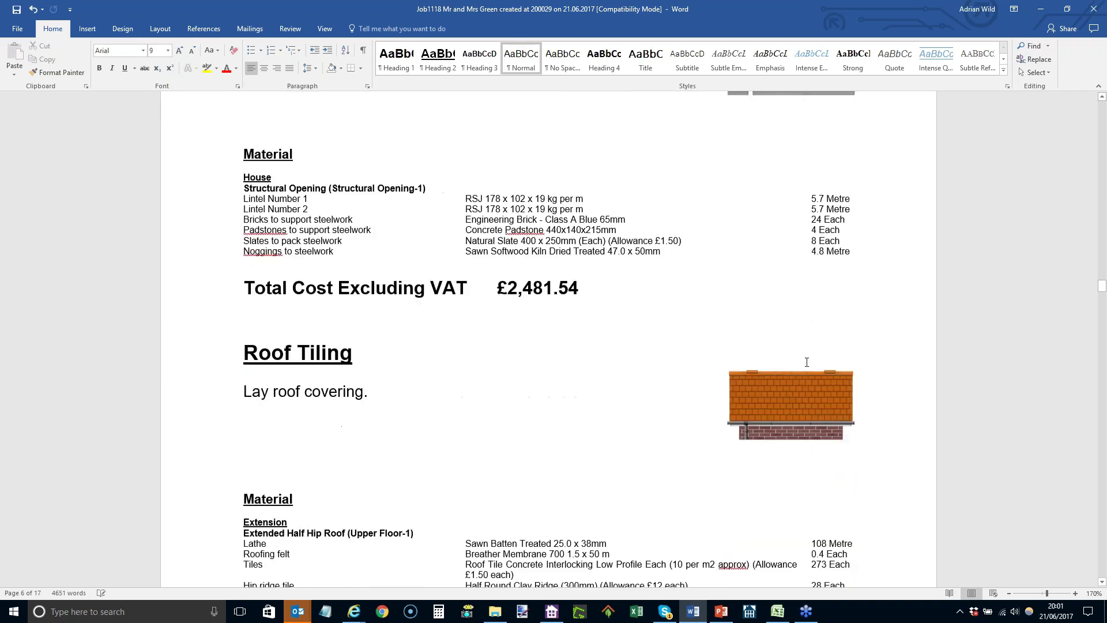
pyautogui.scroll(-14, 808, 364)
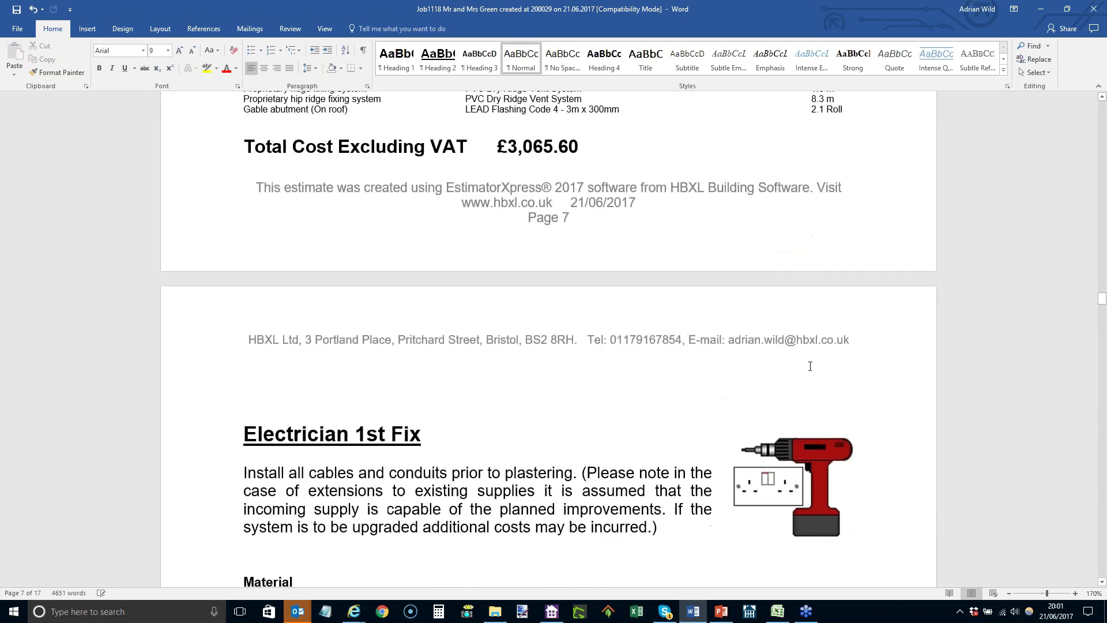
pyautogui.scroll(-7, 811, 430)
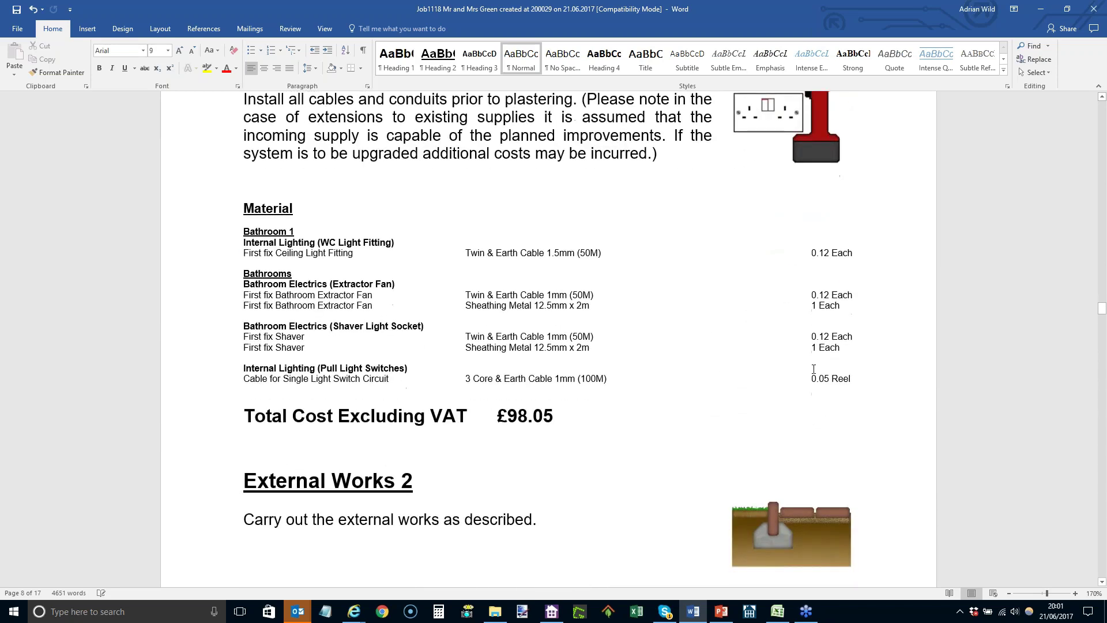
# Step: Examine the quote's phases from External Works 2 through Joinery 1st Fix, Plumb 1st Fix, Plastering and Electrician 2nd Fix to Joinery 2nd Fix
pyautogui.scroll(-11, 824, 374)
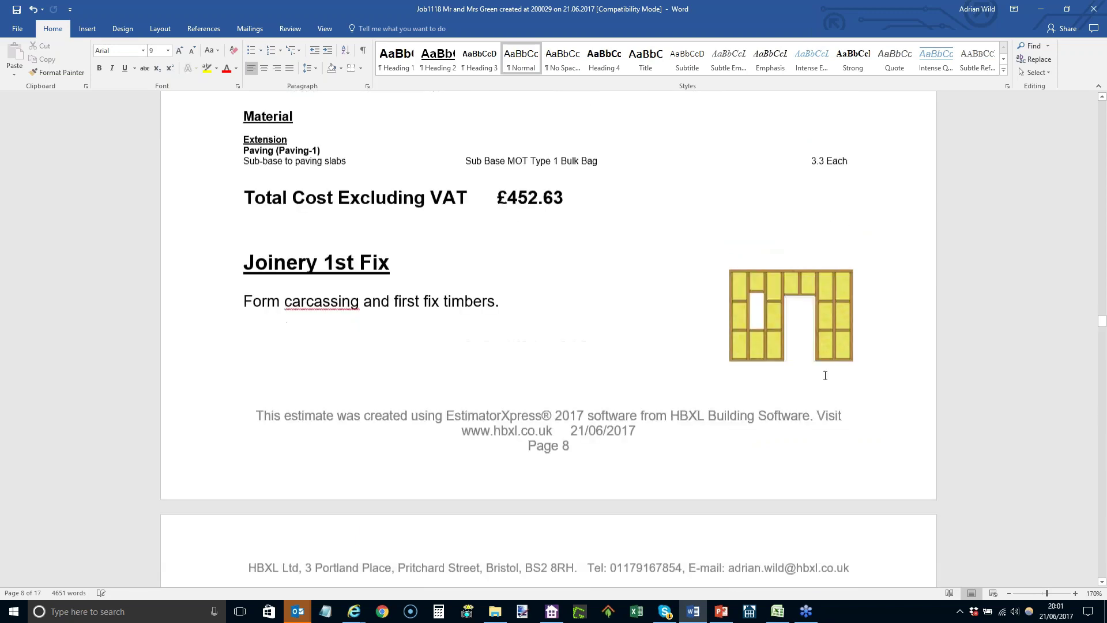
pyautogui.scroll(-14, 827, 374)
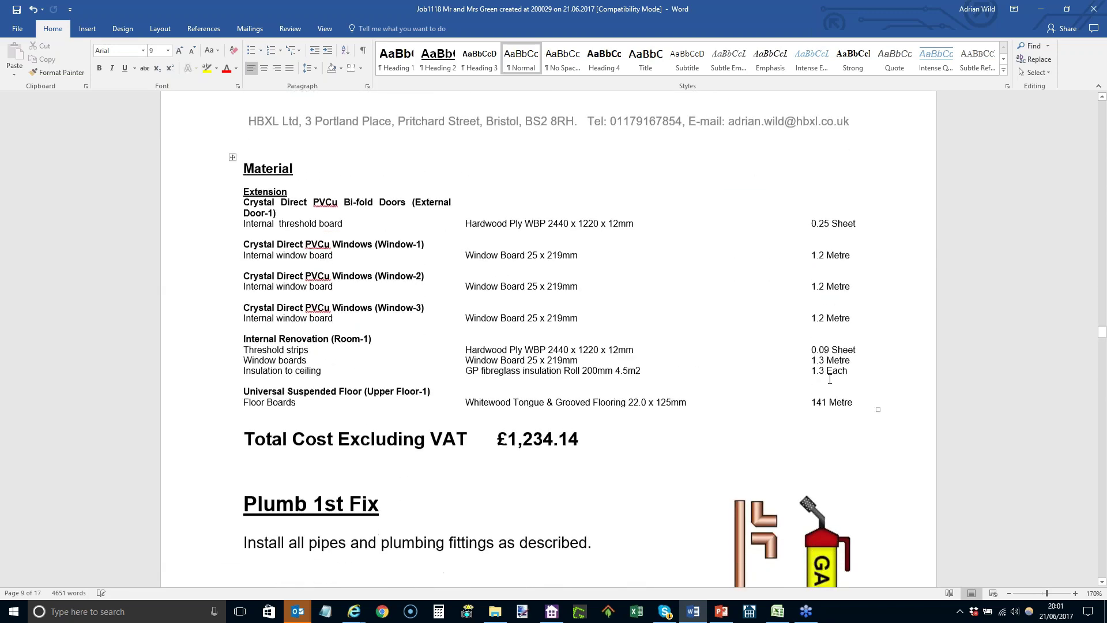
pyautogui.scroll(-3, 834, 384)
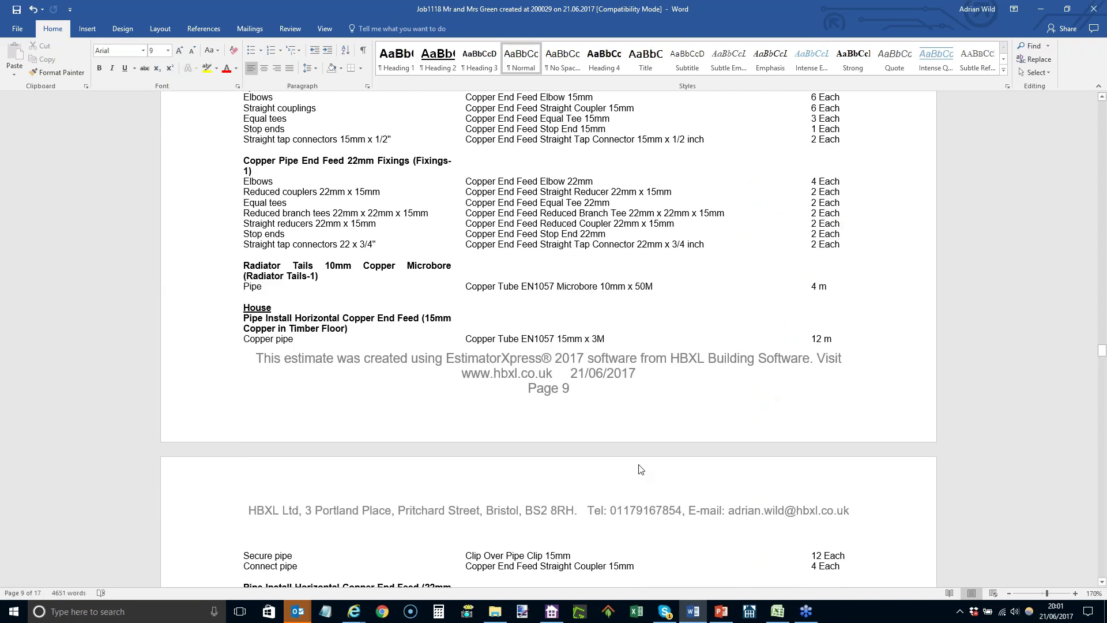
pyautogui.scroll(-9, 751, 450)
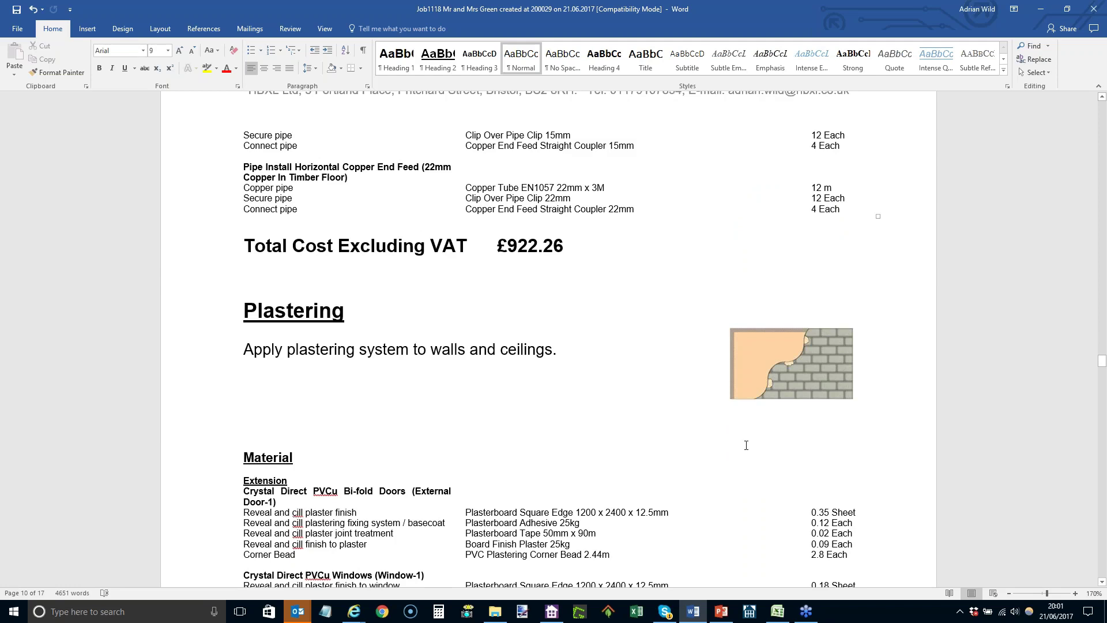
pyautogui.scroll(-6, 746, 446)
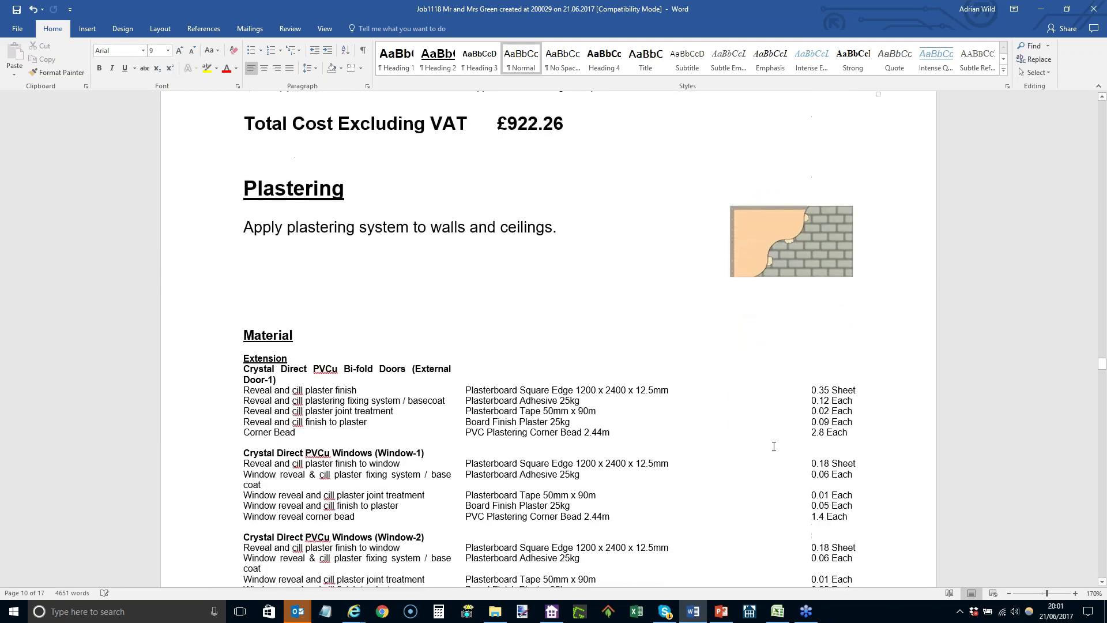
pyautogui.scroll(-1, 774, 447)
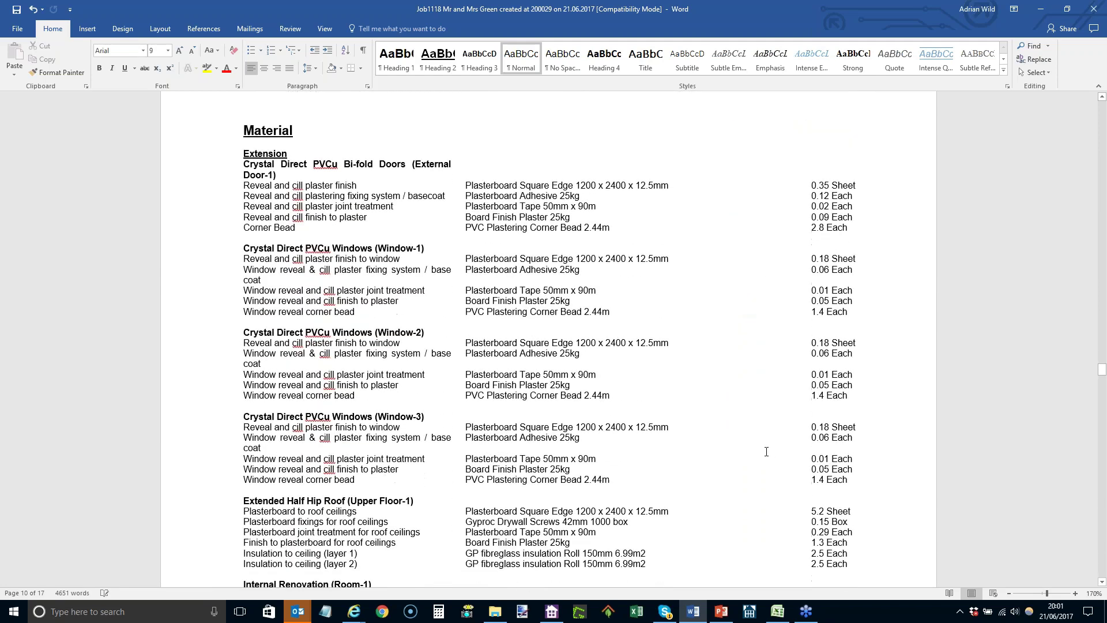
pyautogui.scroll(-16, 766, 452)
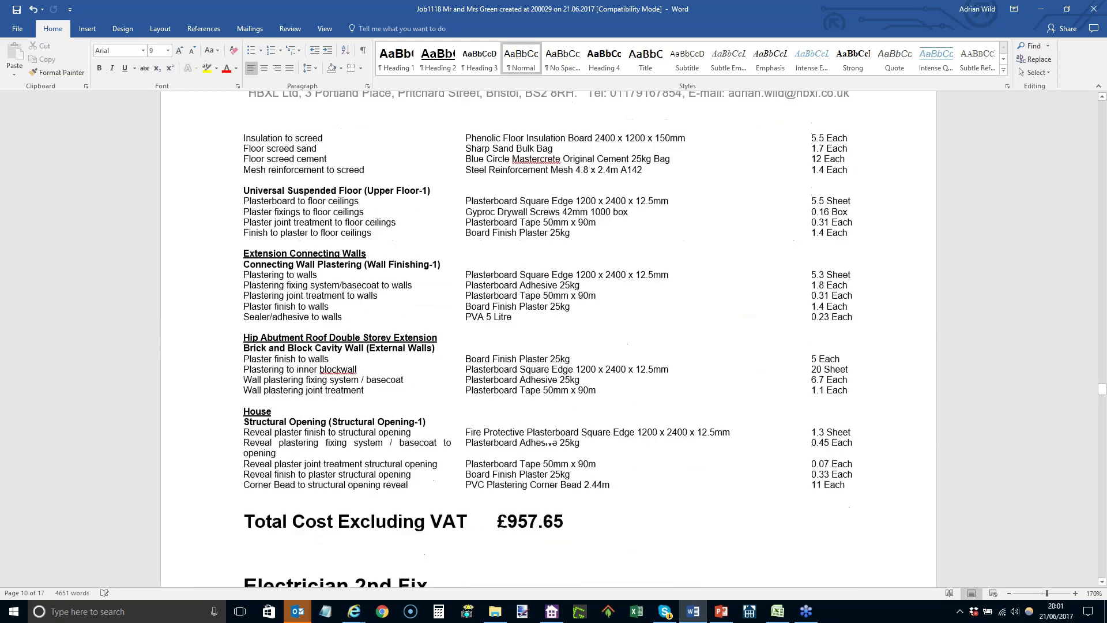
pyautogui.scroll(-10, 775, 455)
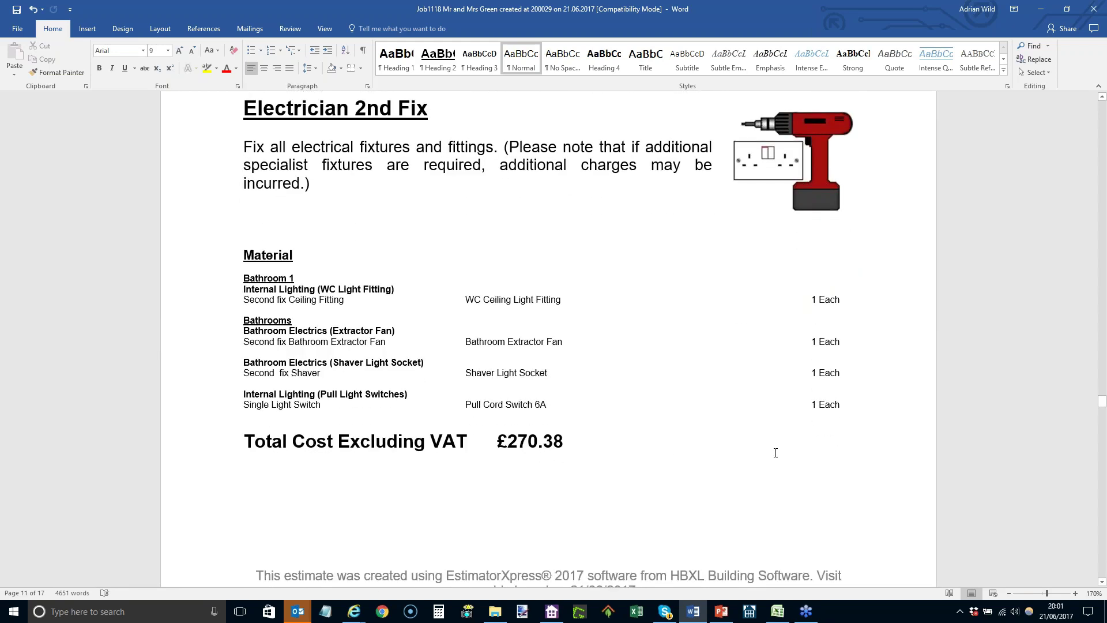
pyautogui.scroll(-13, 776, 453)
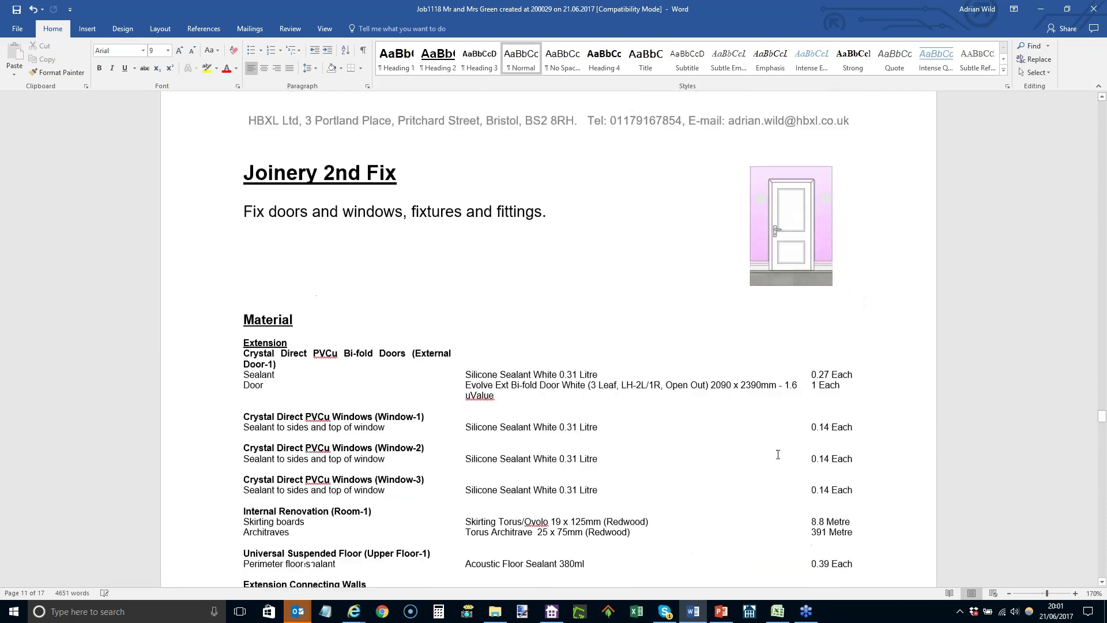